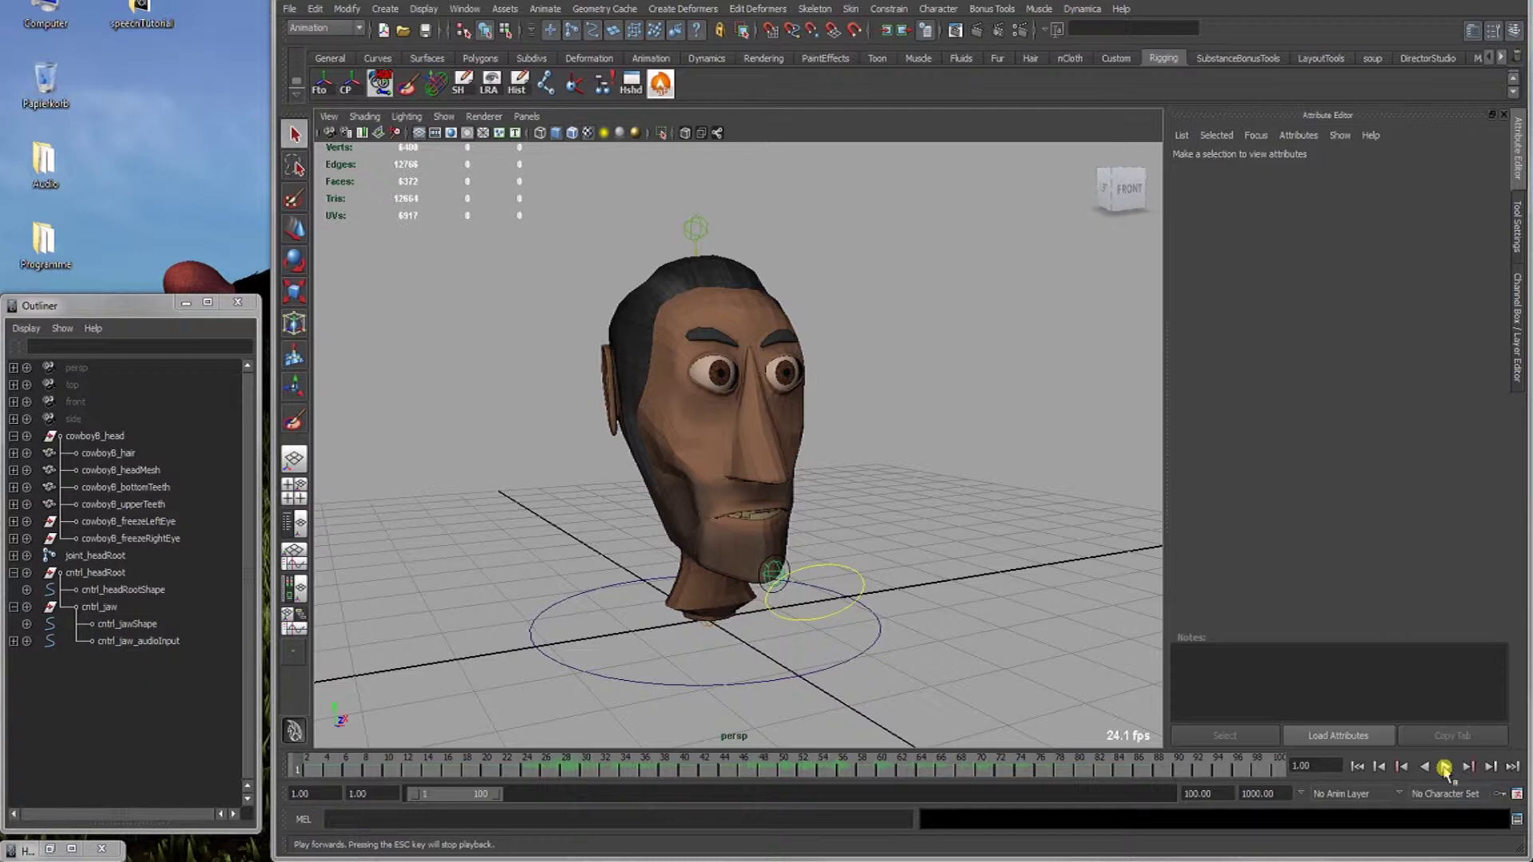
pyautogui.click(1444, 768)
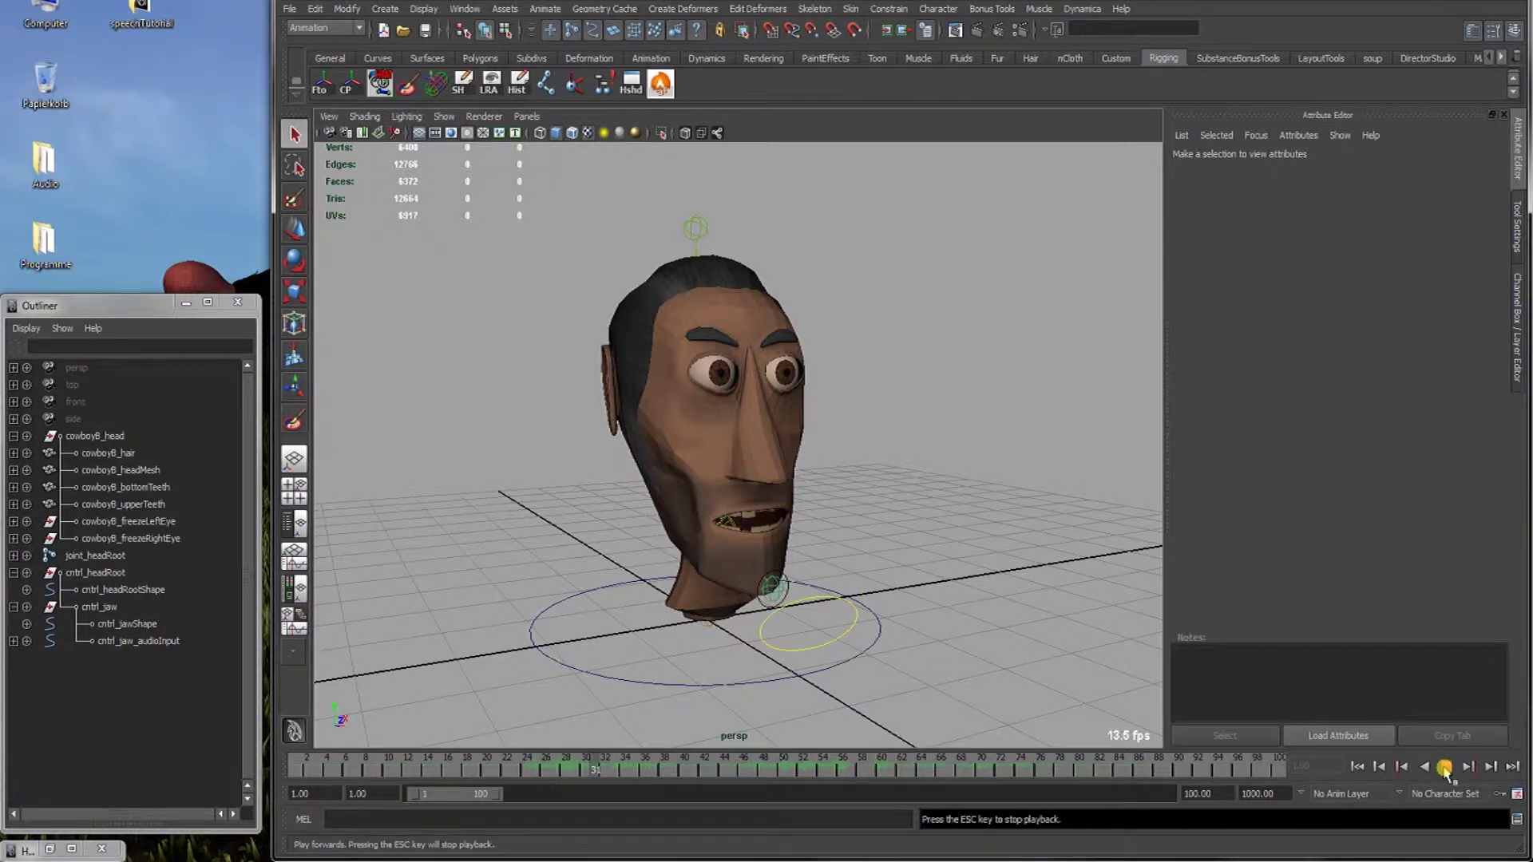
pyautogui.keyDown('alt'); pyautogui.moveTo(862, 462); pyautogui.dragTo(872, 527); pyautogui.keyUp('alt')
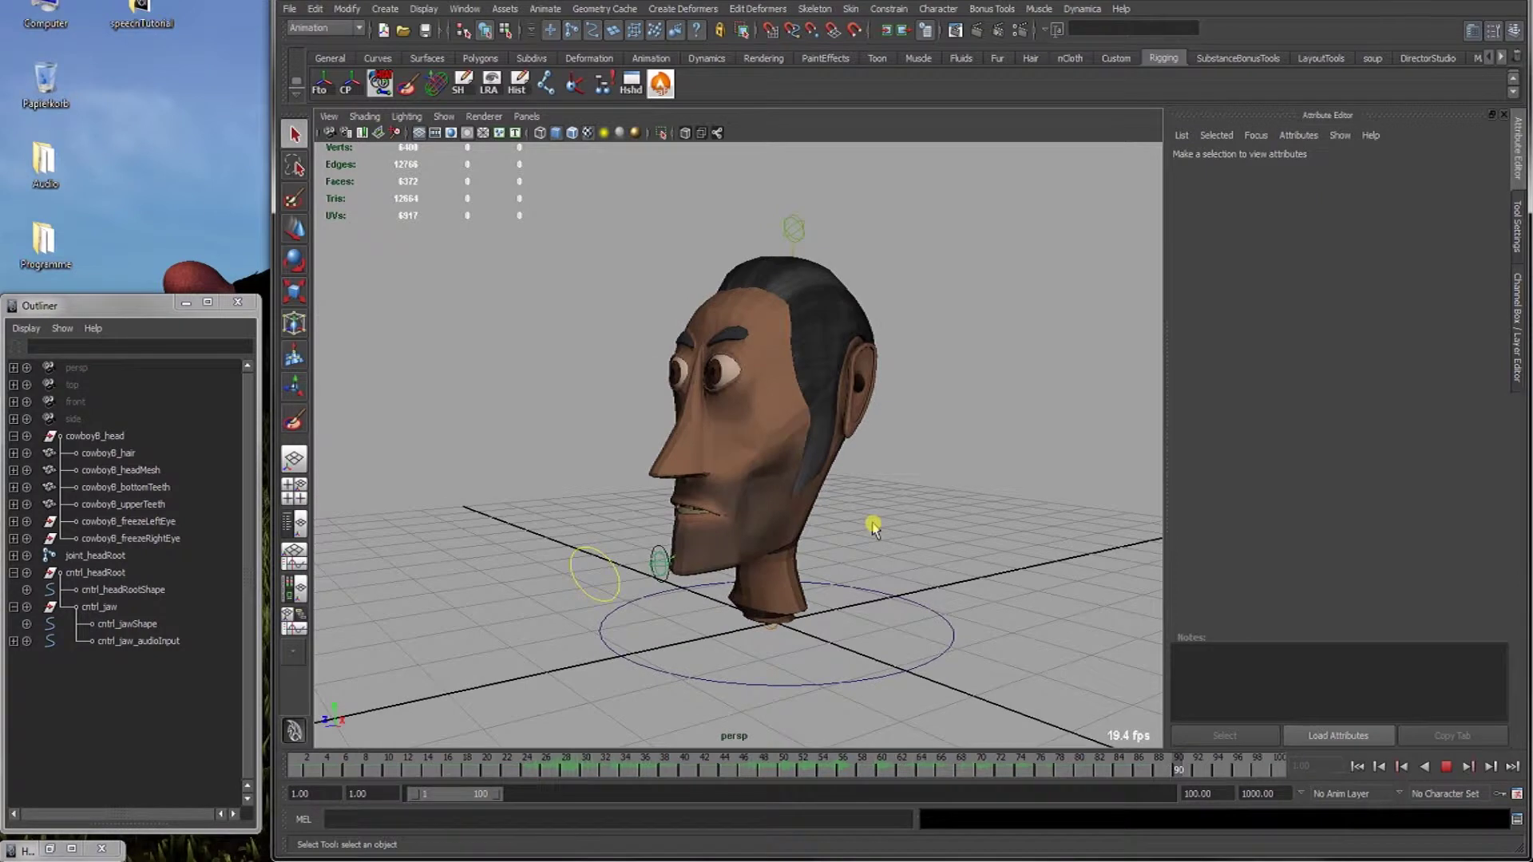
pyautogui.click(1444, 768)
pyautogui.click(1357, 767)
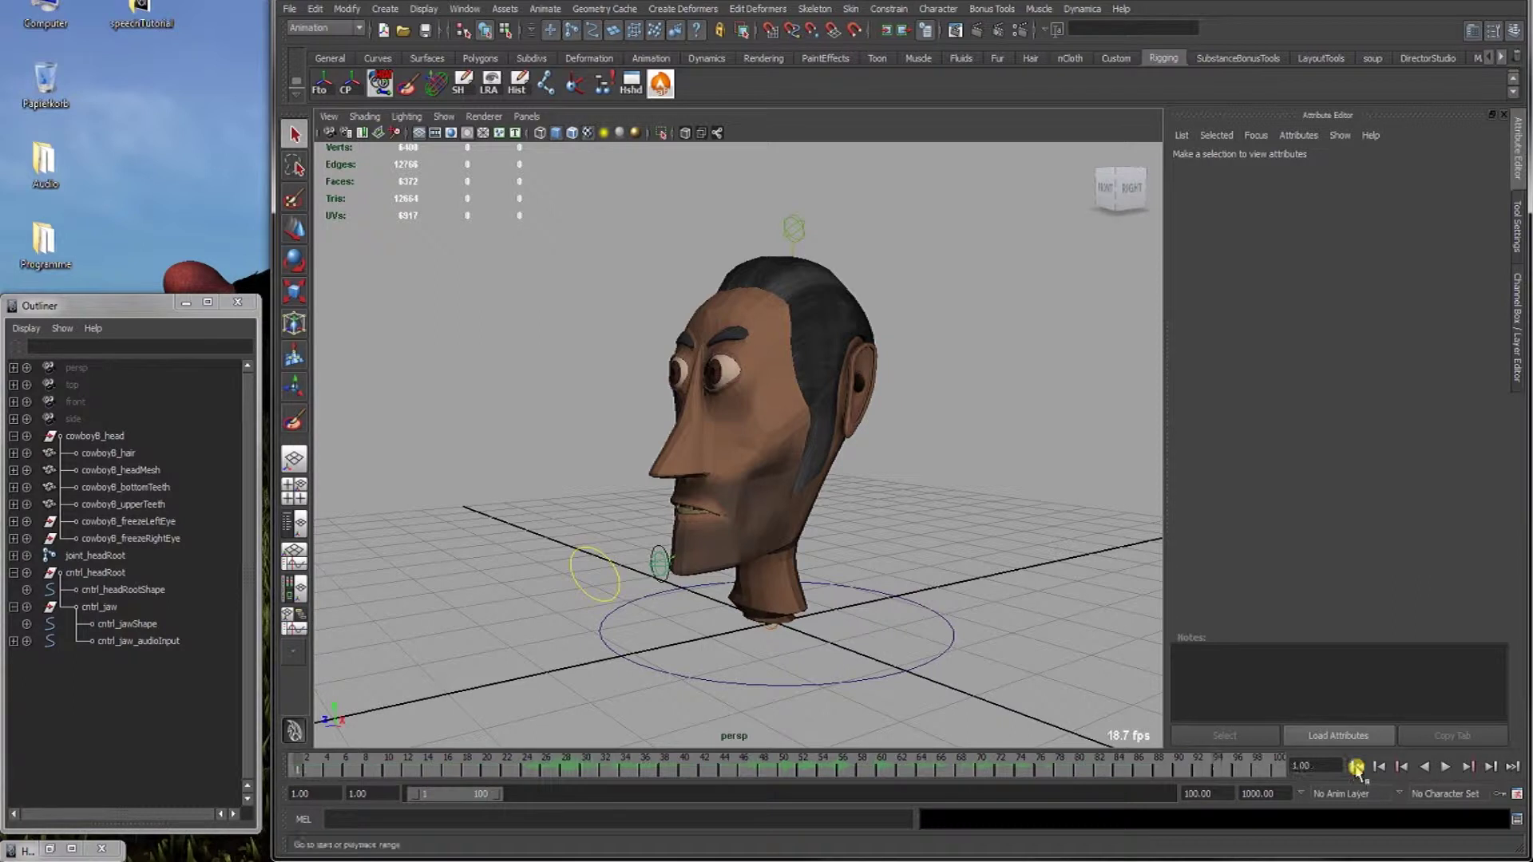
pyautogui.keyDown('alt'); pyautogui.moveTo(796, 520); pyautogui.dragTo(862, 526); pyautogui.keyUp('alt')
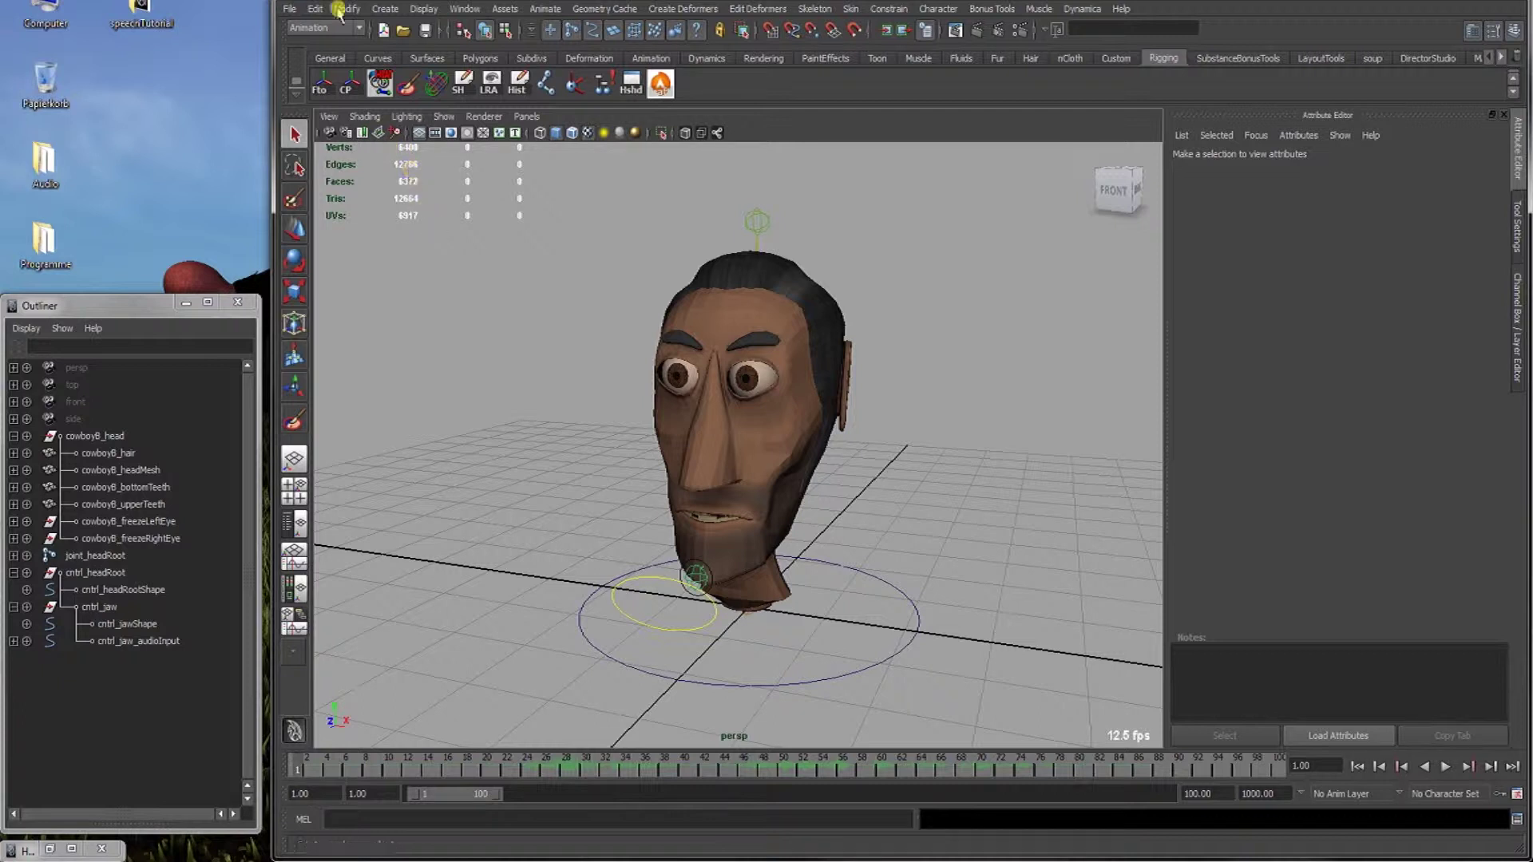
# Open speechTutorialWorking.mb, discarding changes to the current scene.
pyautogui.click(290, 10)
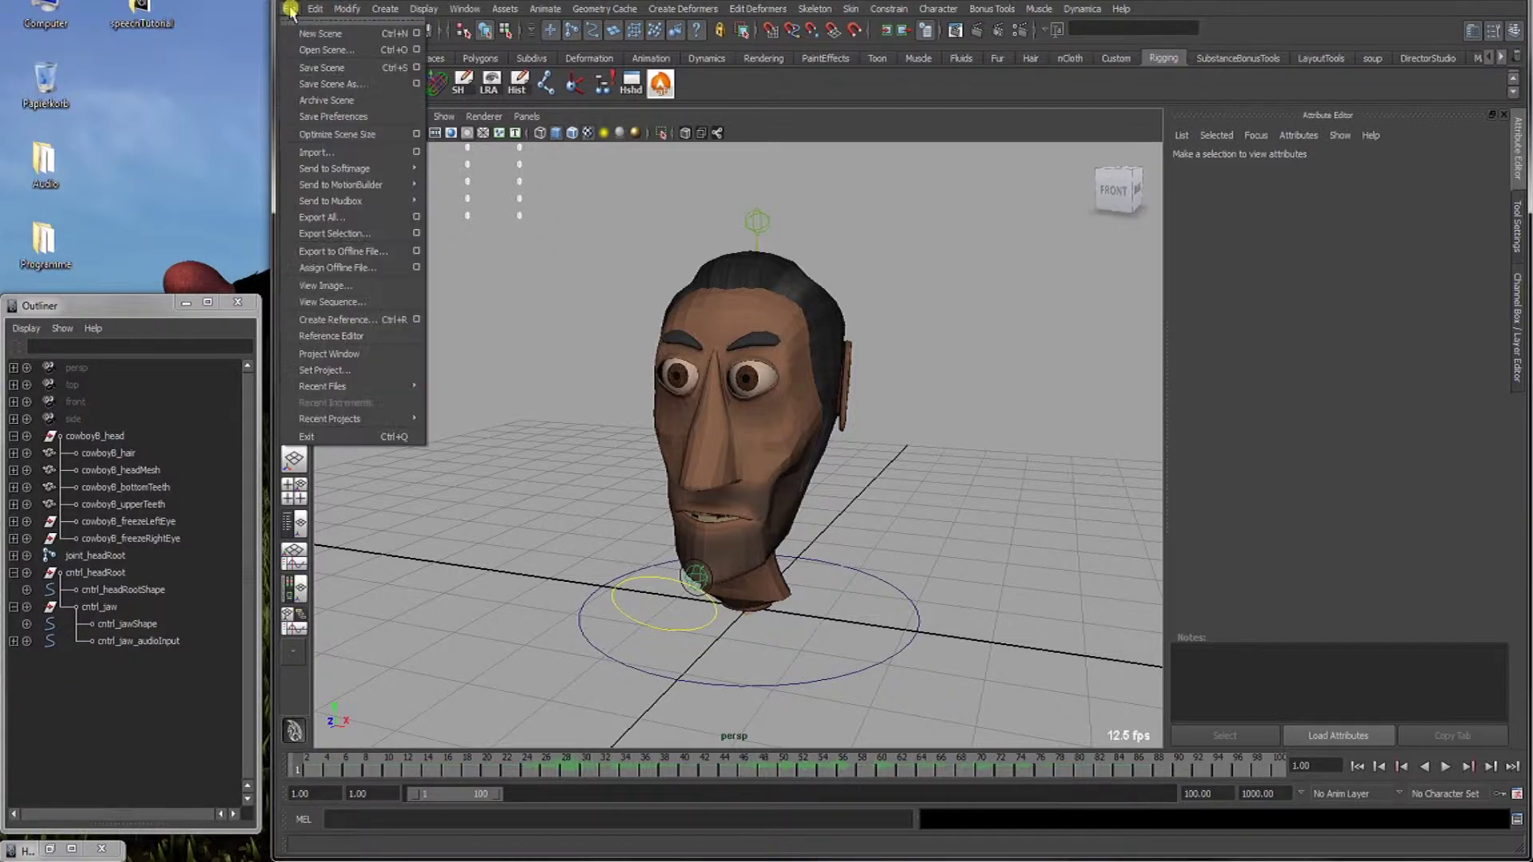
pyautogui.click(326, 50)
pyautogui.doubleClick(375, 256)
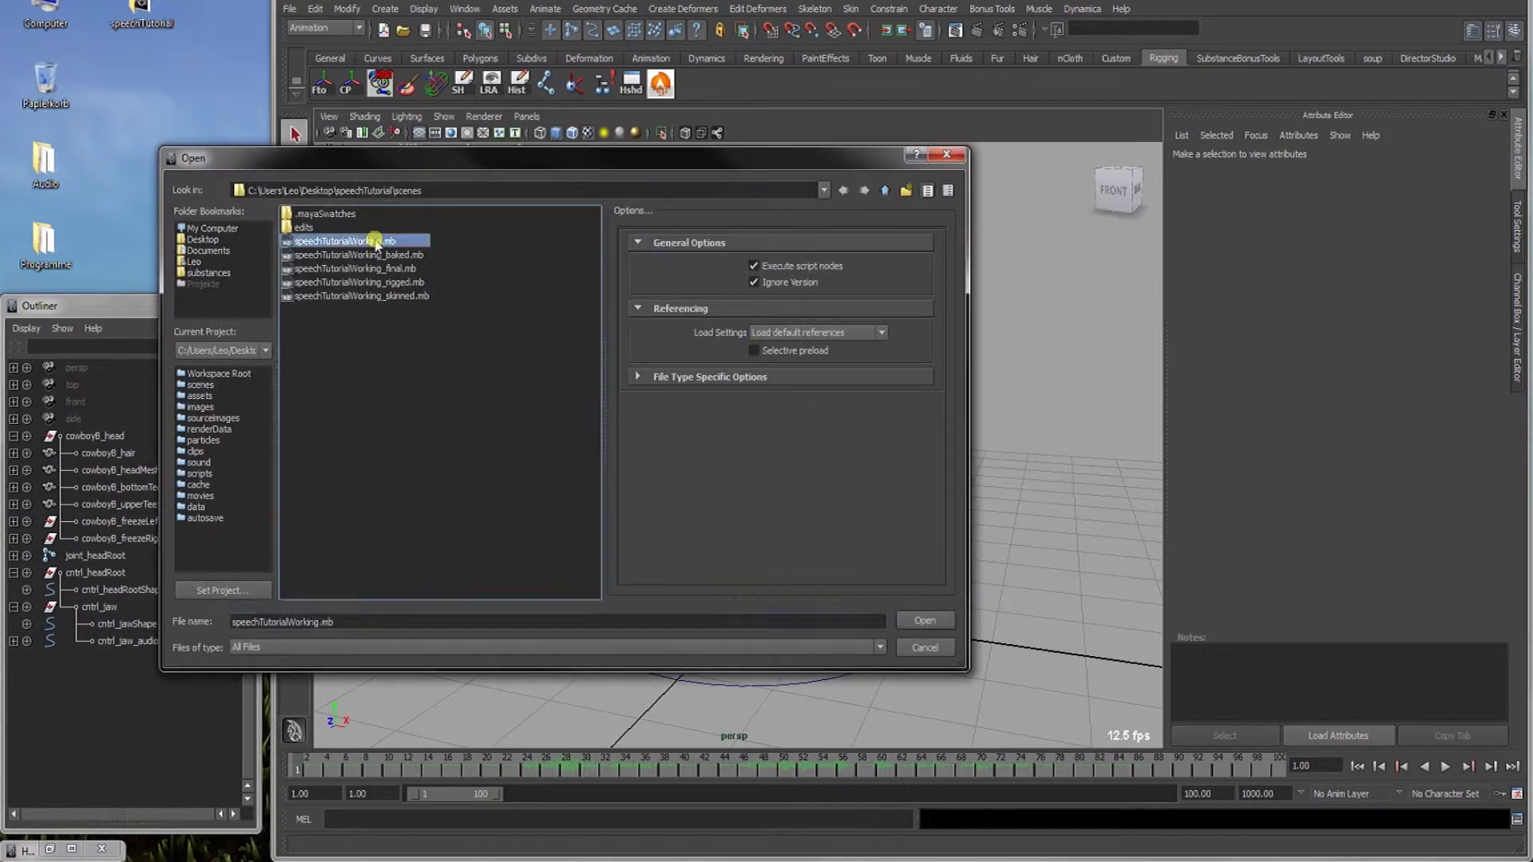
pyautogui.click(758, 434)
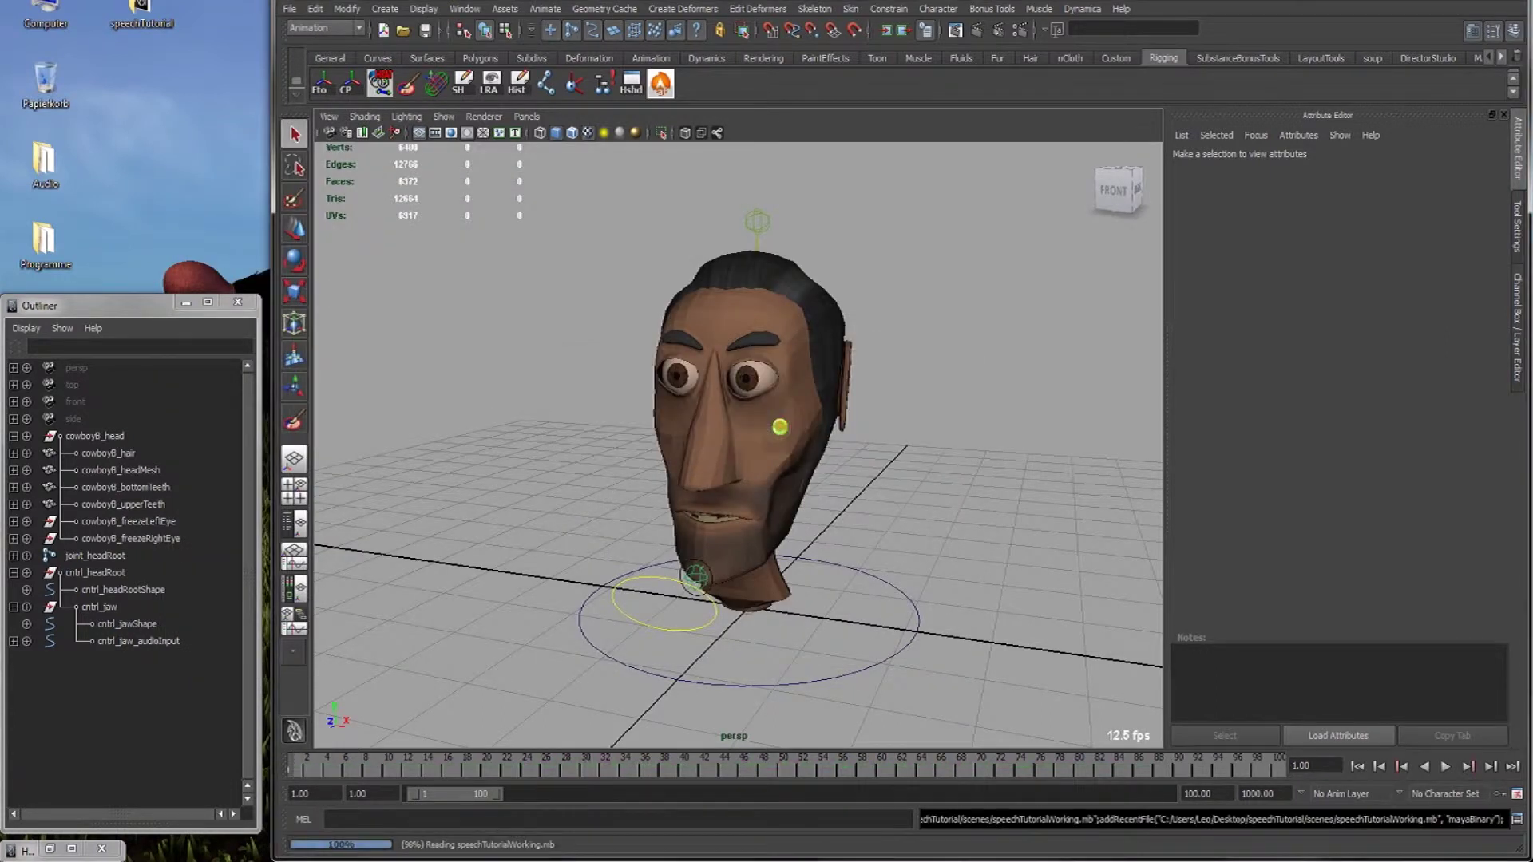
# Switch to the four-view layout and frame cowboy6_head in the side and perspective views.
pyautogui.keyDown('alt'); pyautogui.moveTo(904, 489); pyautogui.dragTo(834, 464); pyautogui.keyUp('alt')
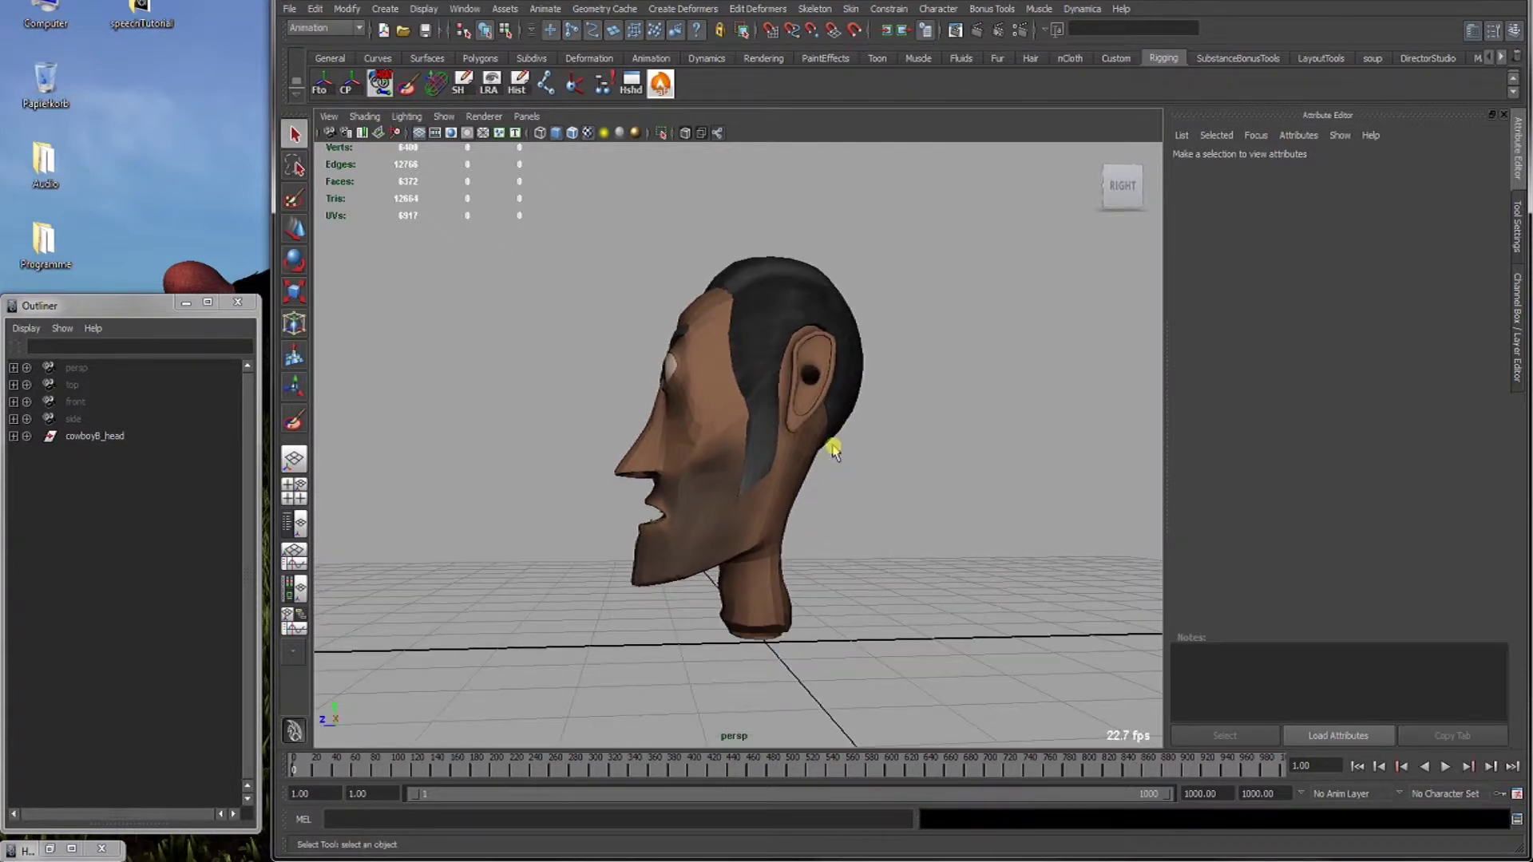
pyautogui.press('space')
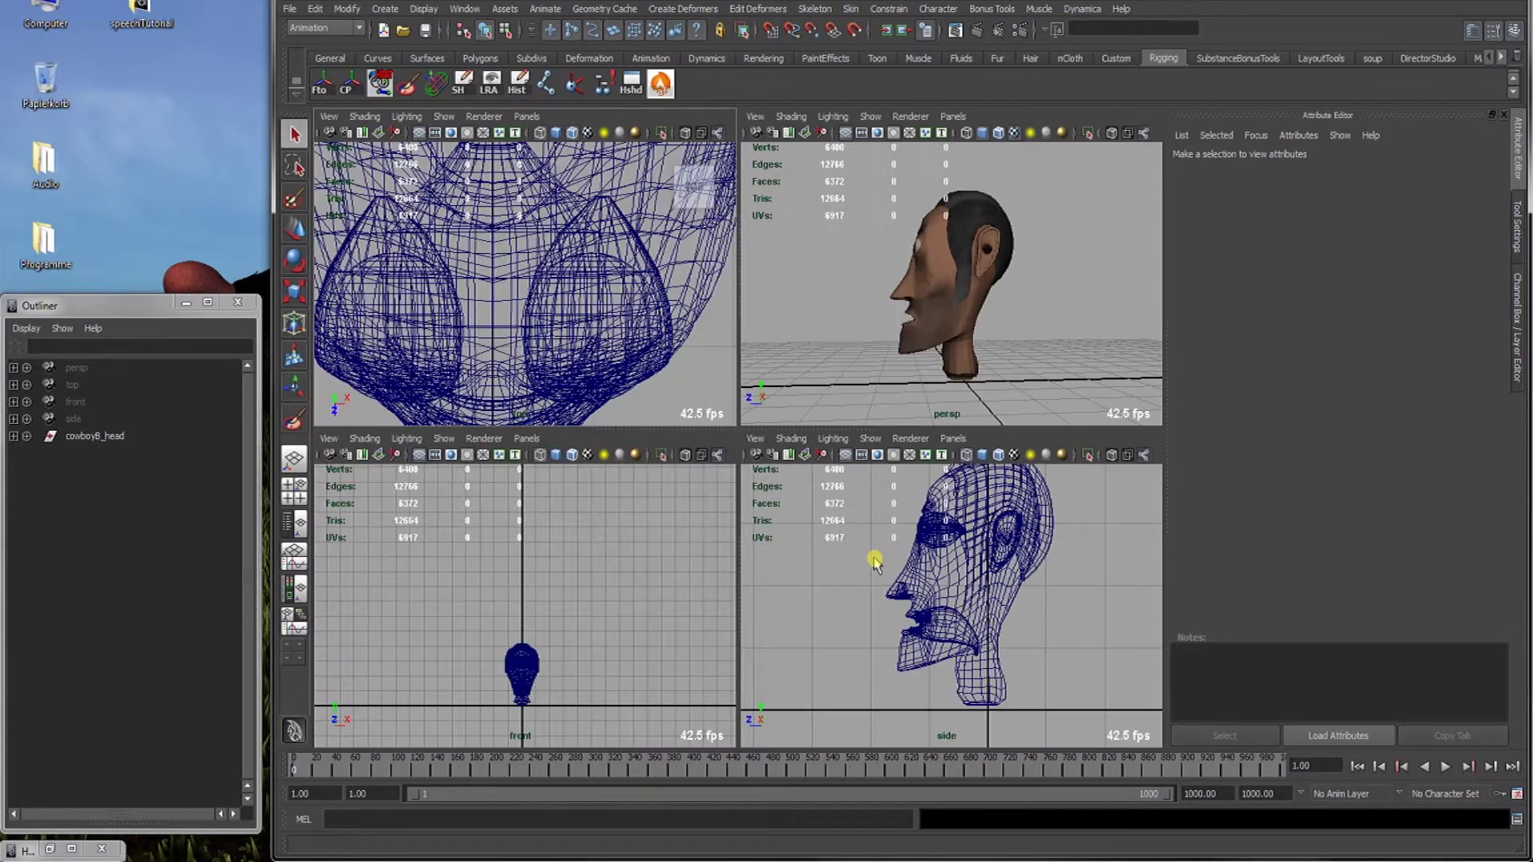
pyautogui.press('space')
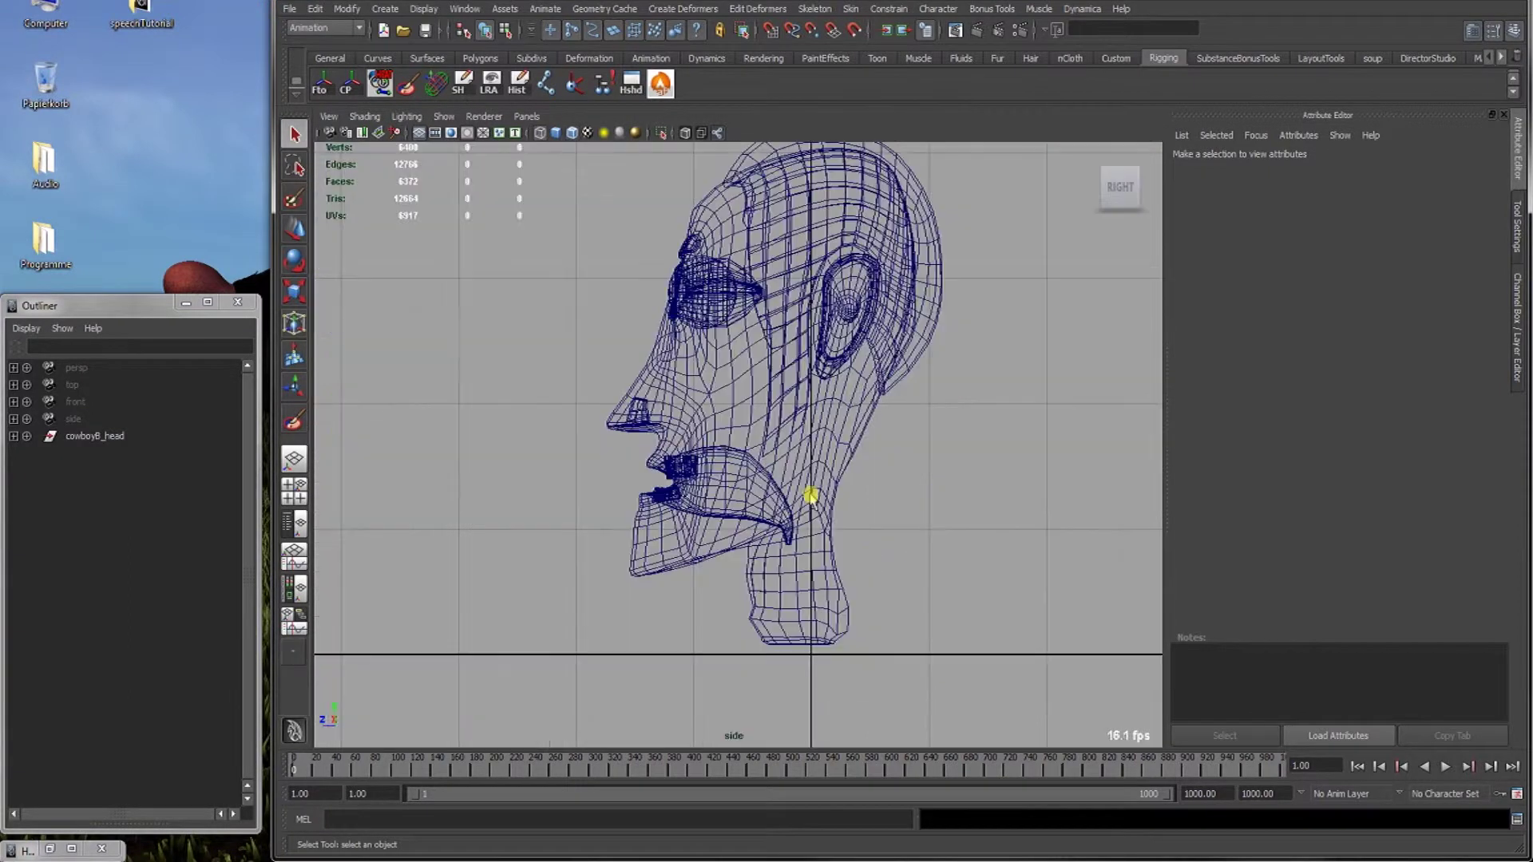
pyautogui.scroll(3, 774, 455)
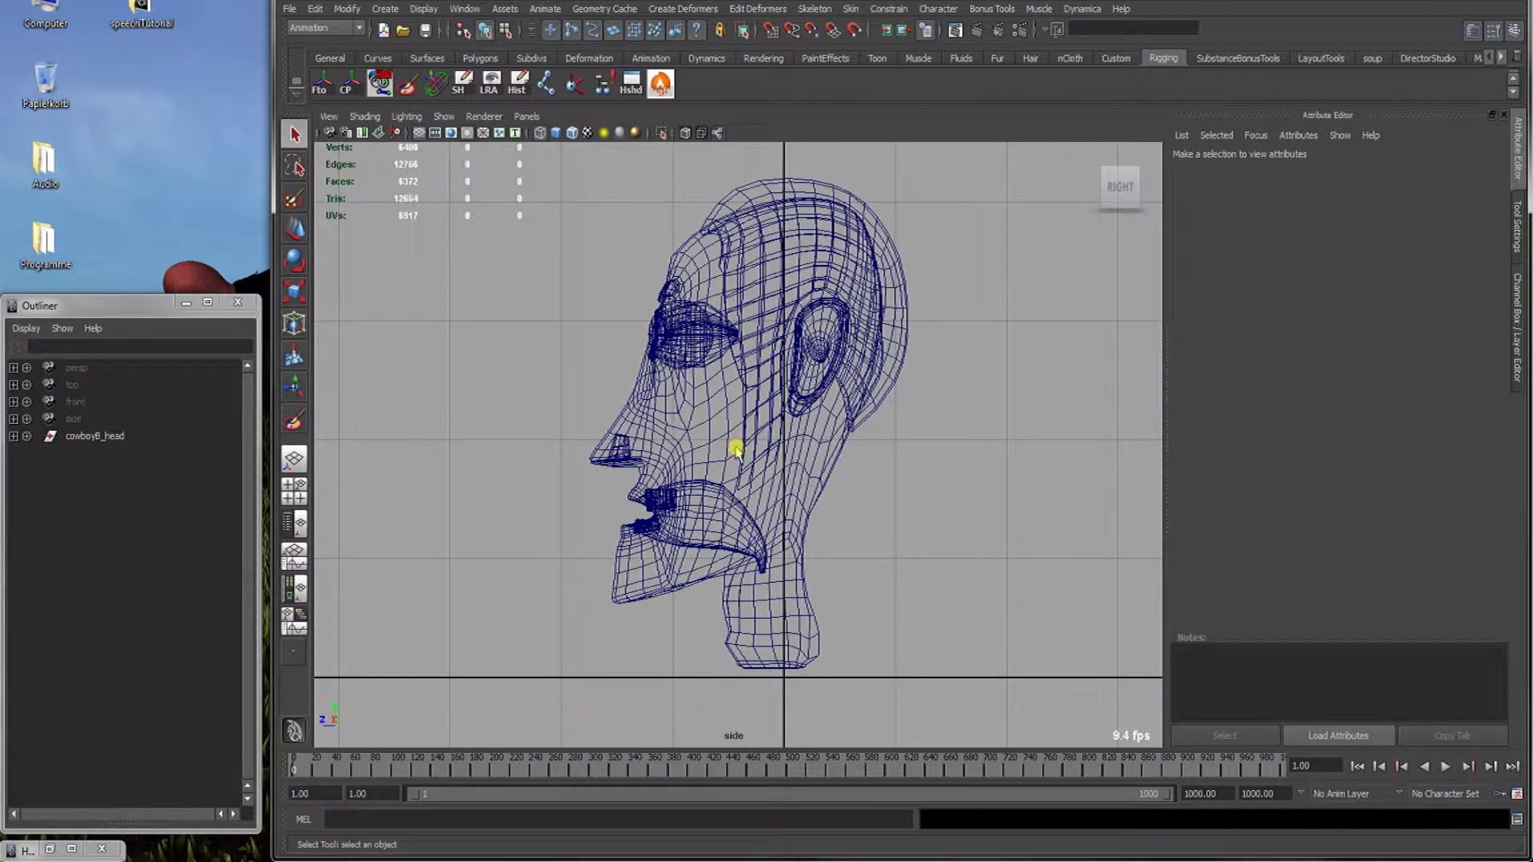
pyautogui.press('space')
pyautogui.moveTo(807, 319)
pyautogui.keyDown('alt'); pyautogui.mouseDown()
pyautogui.moveTo(912, 324)
pyautogui.moveTo(826, 328)
pyautogui.mouseUp(); pyautogui.keyUp('alt')
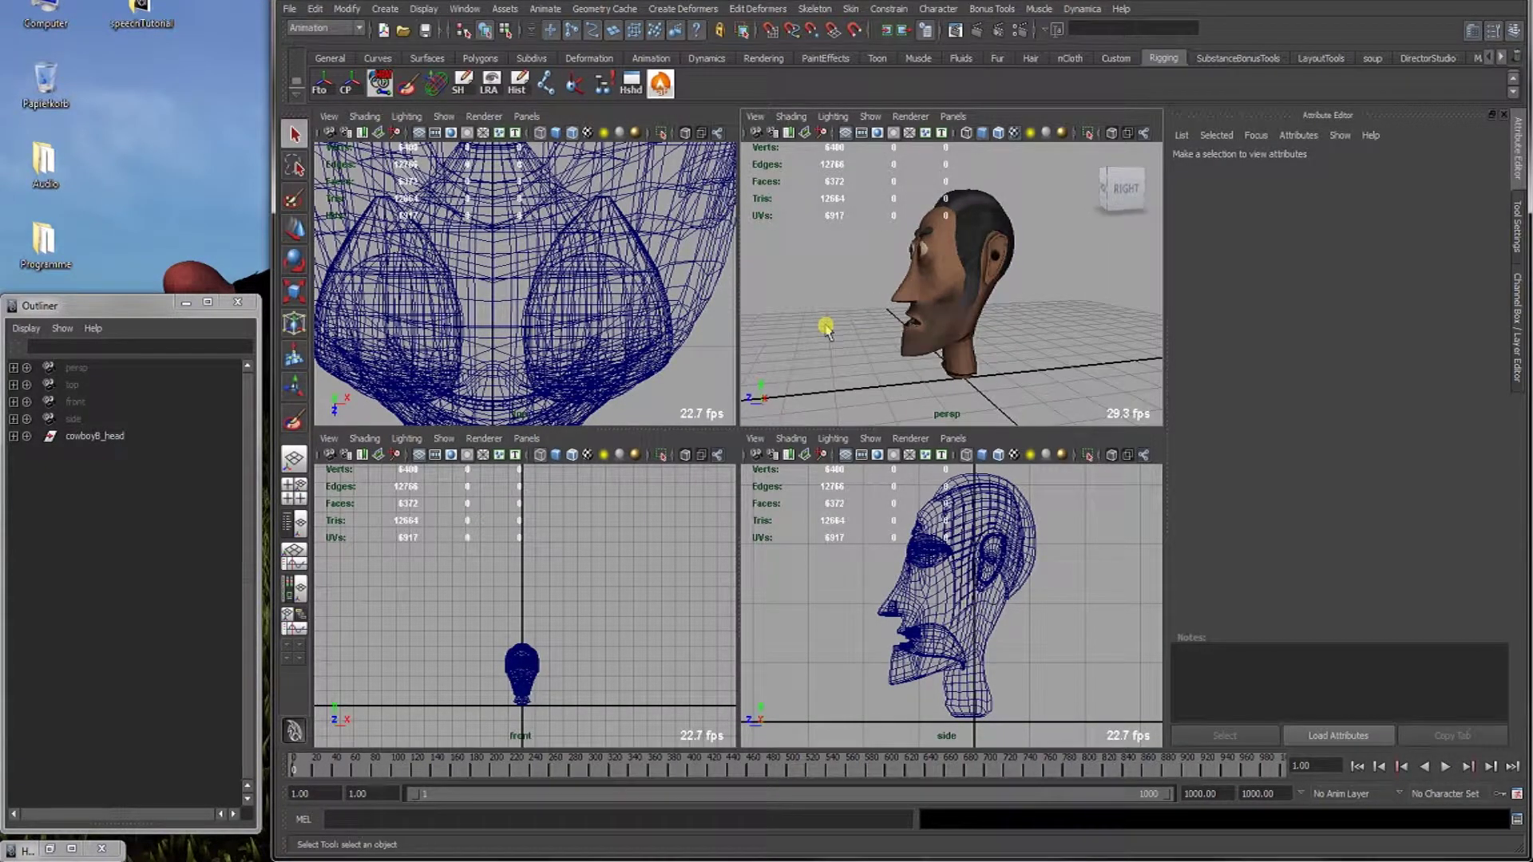
# Tick Auto load for audioWave.mll in the Plug-in Manager, then close it.
pyautogui.click(996, 9)
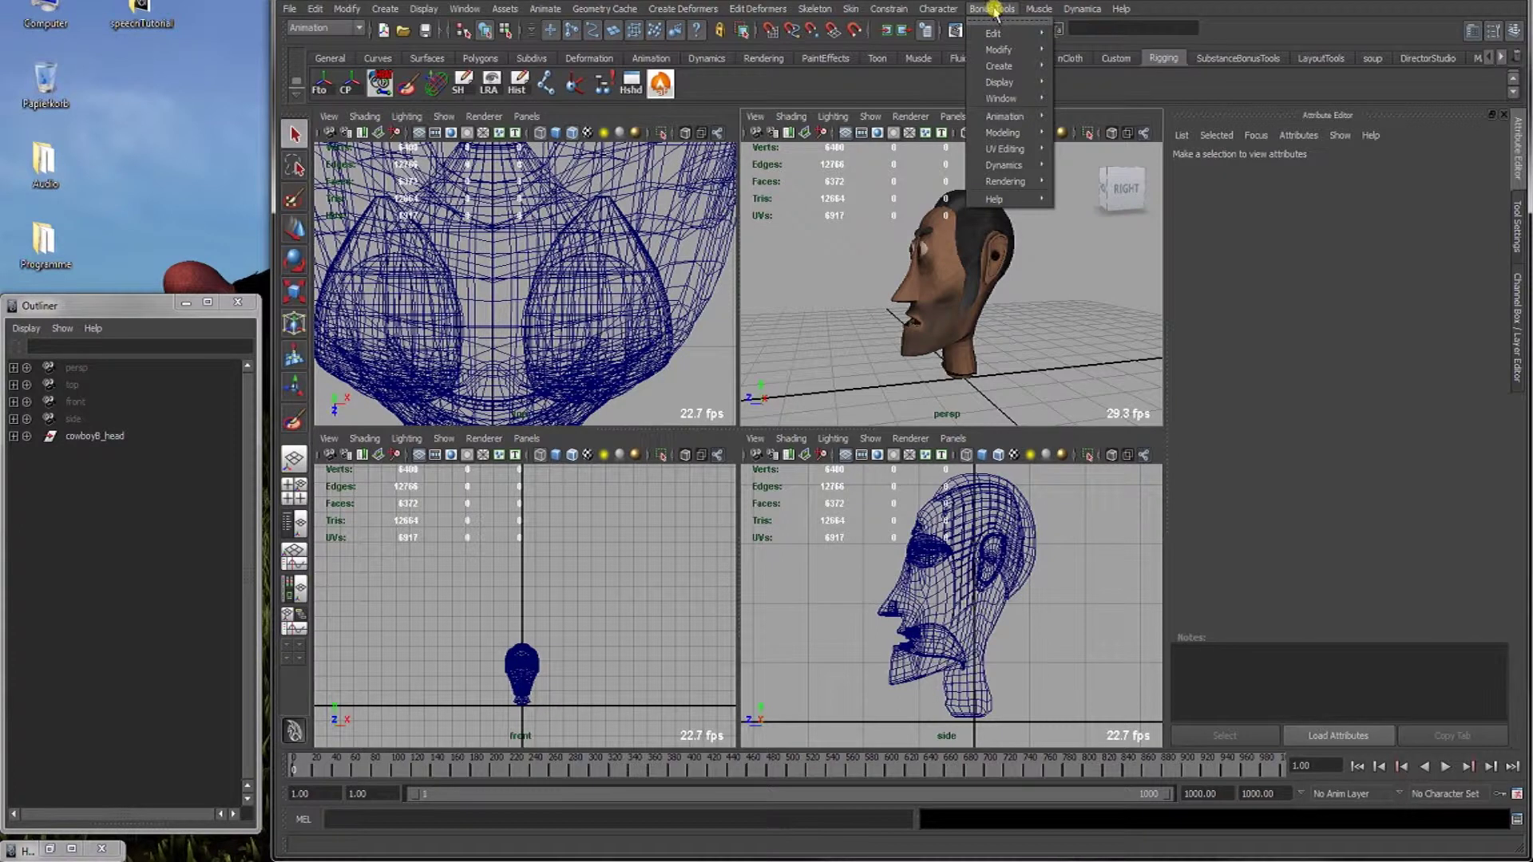
pyautogui.click(994, 10)
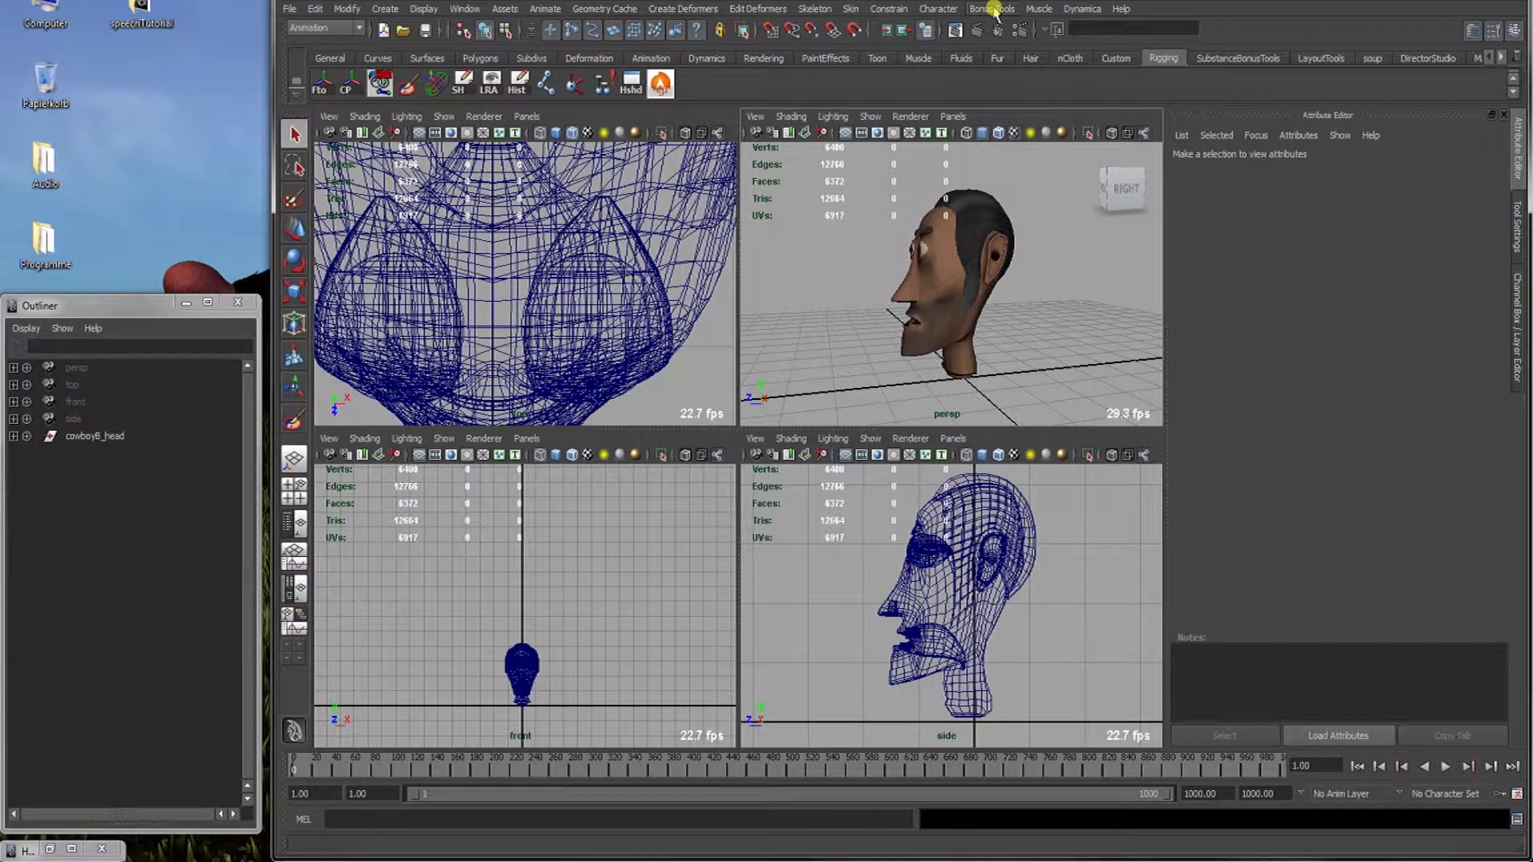
pyautogui.click(474, 10)
pyautogui.moveTo(546, 97)
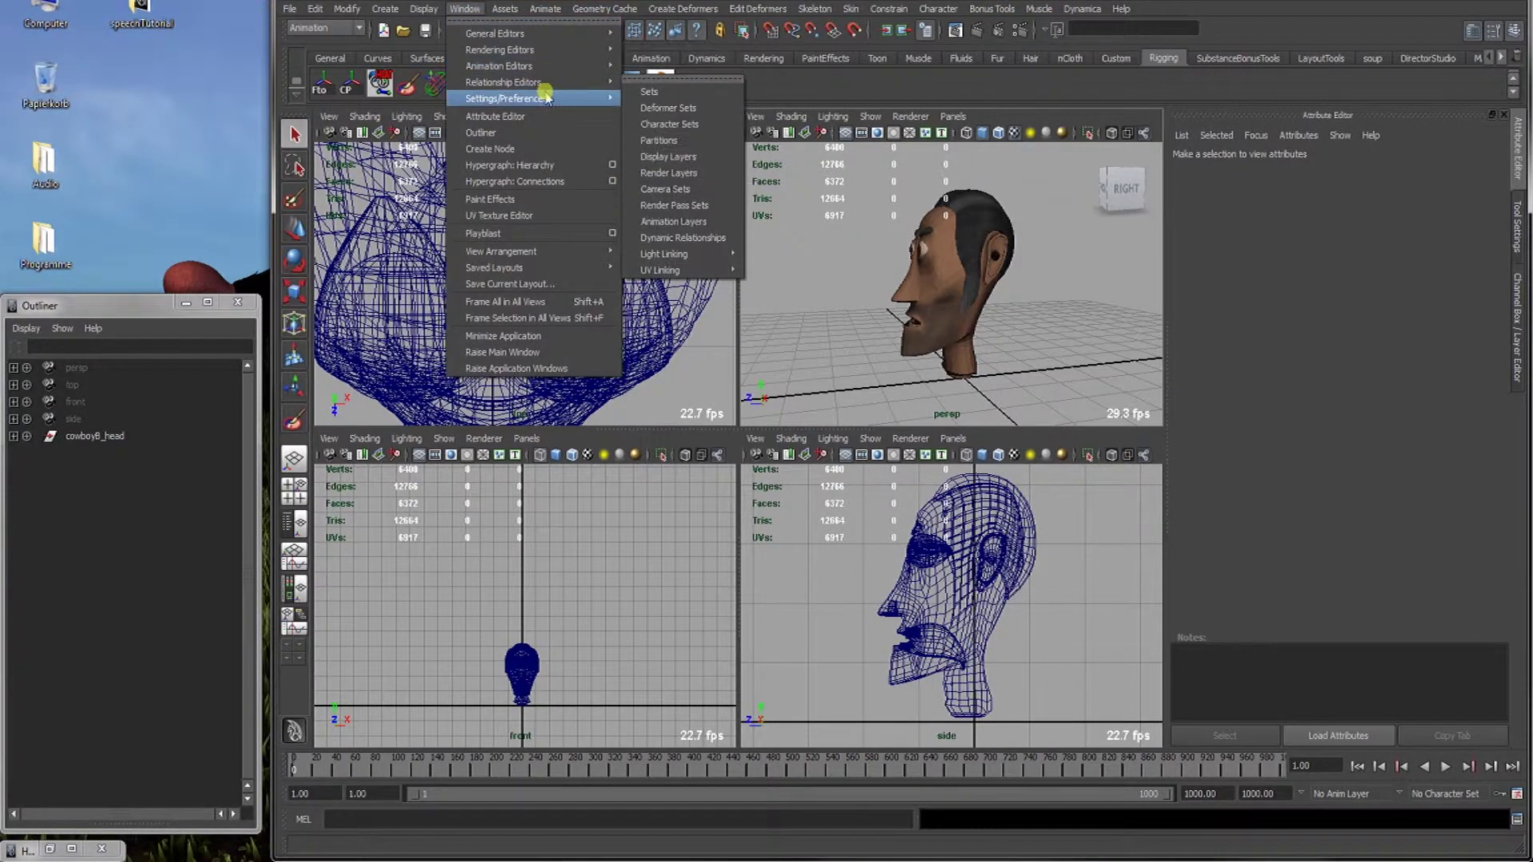
pyautogui.click(677, 241)
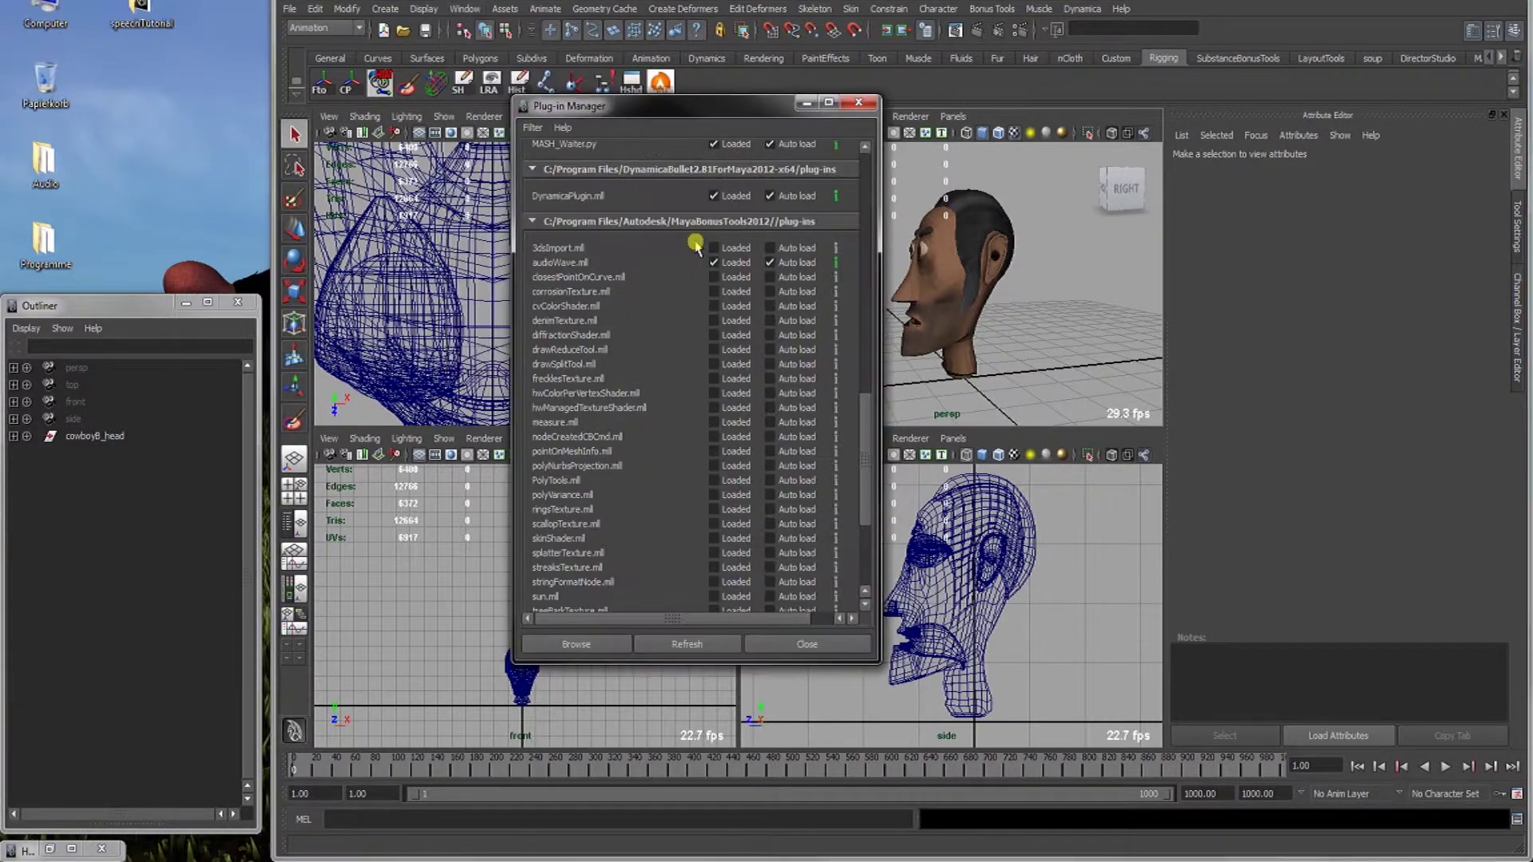
pyautogui.click(773, 263)
pyautogui.moveTo(630, 107); pyautogui.dragTo(634, 65)
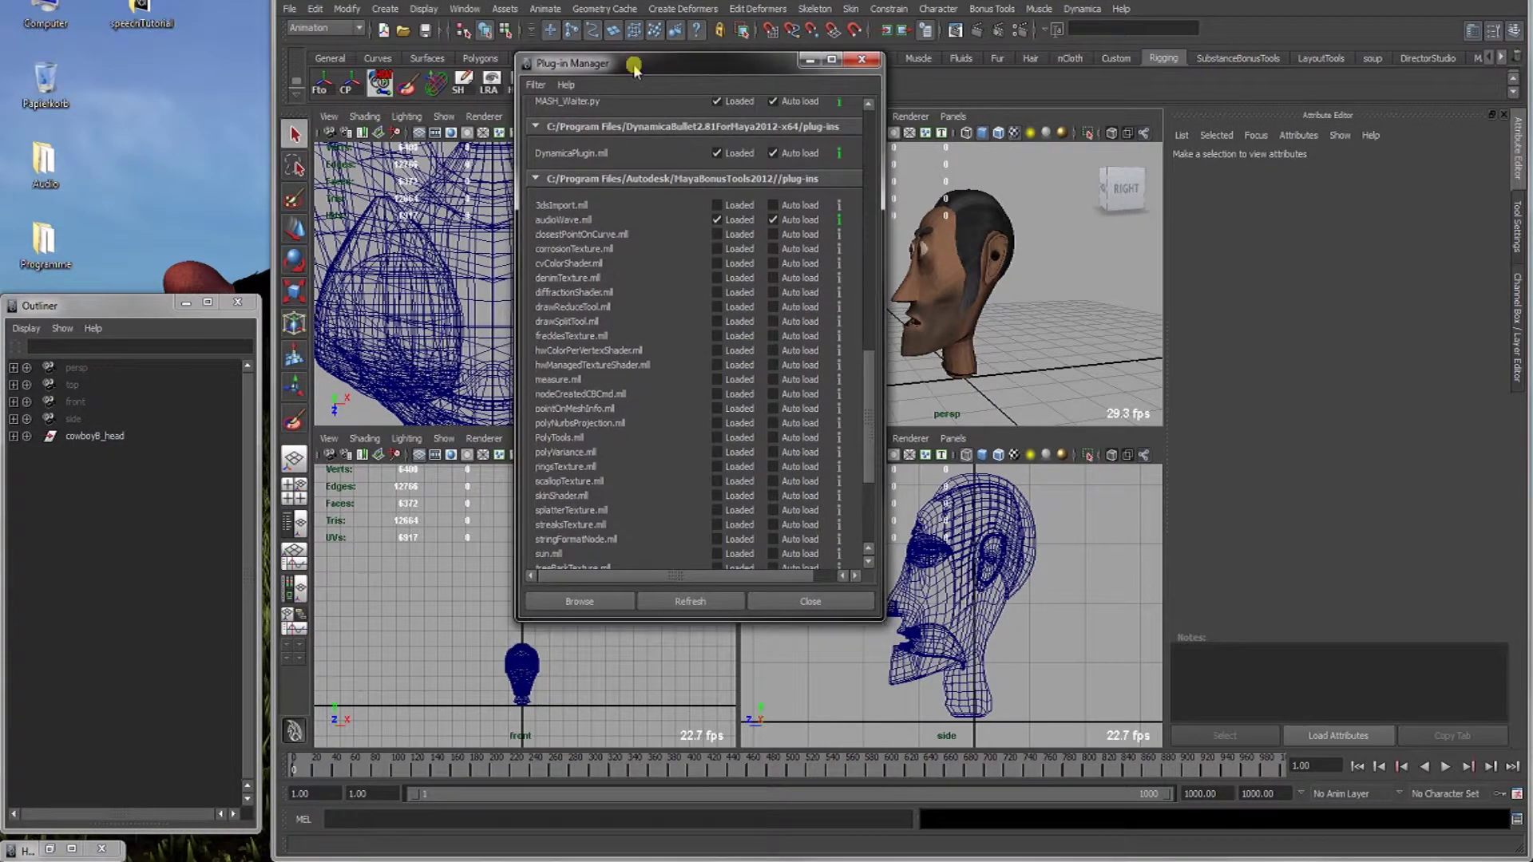
pyautogui.click(809, 601)
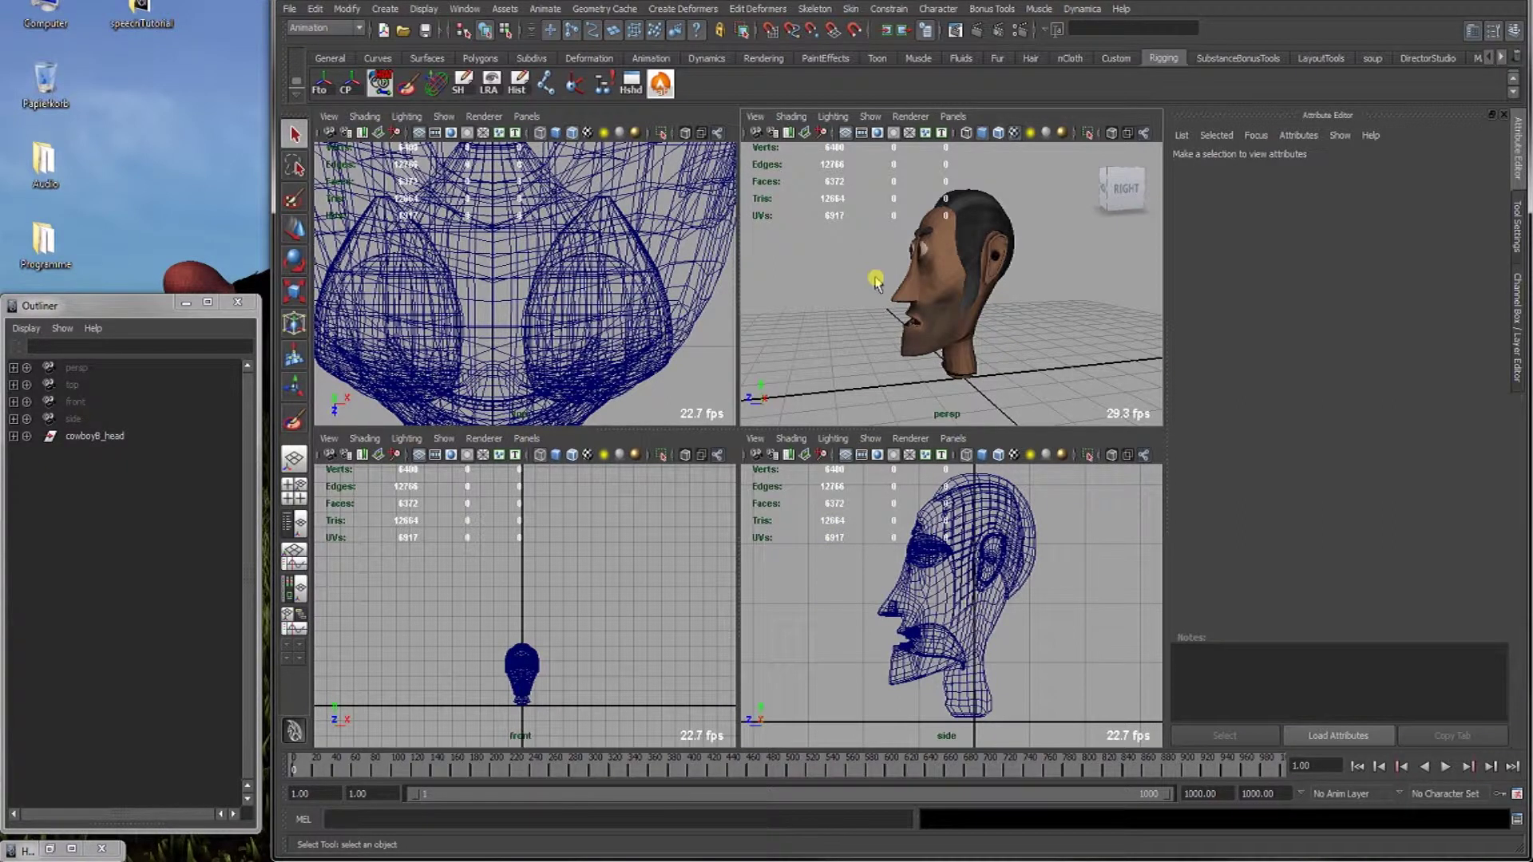
pyautogui.keyDown('alt'); pyautogui.moveTo(876, 281); pyautogui.dragTo(910, 282); pyautogui.keyUp('alt')
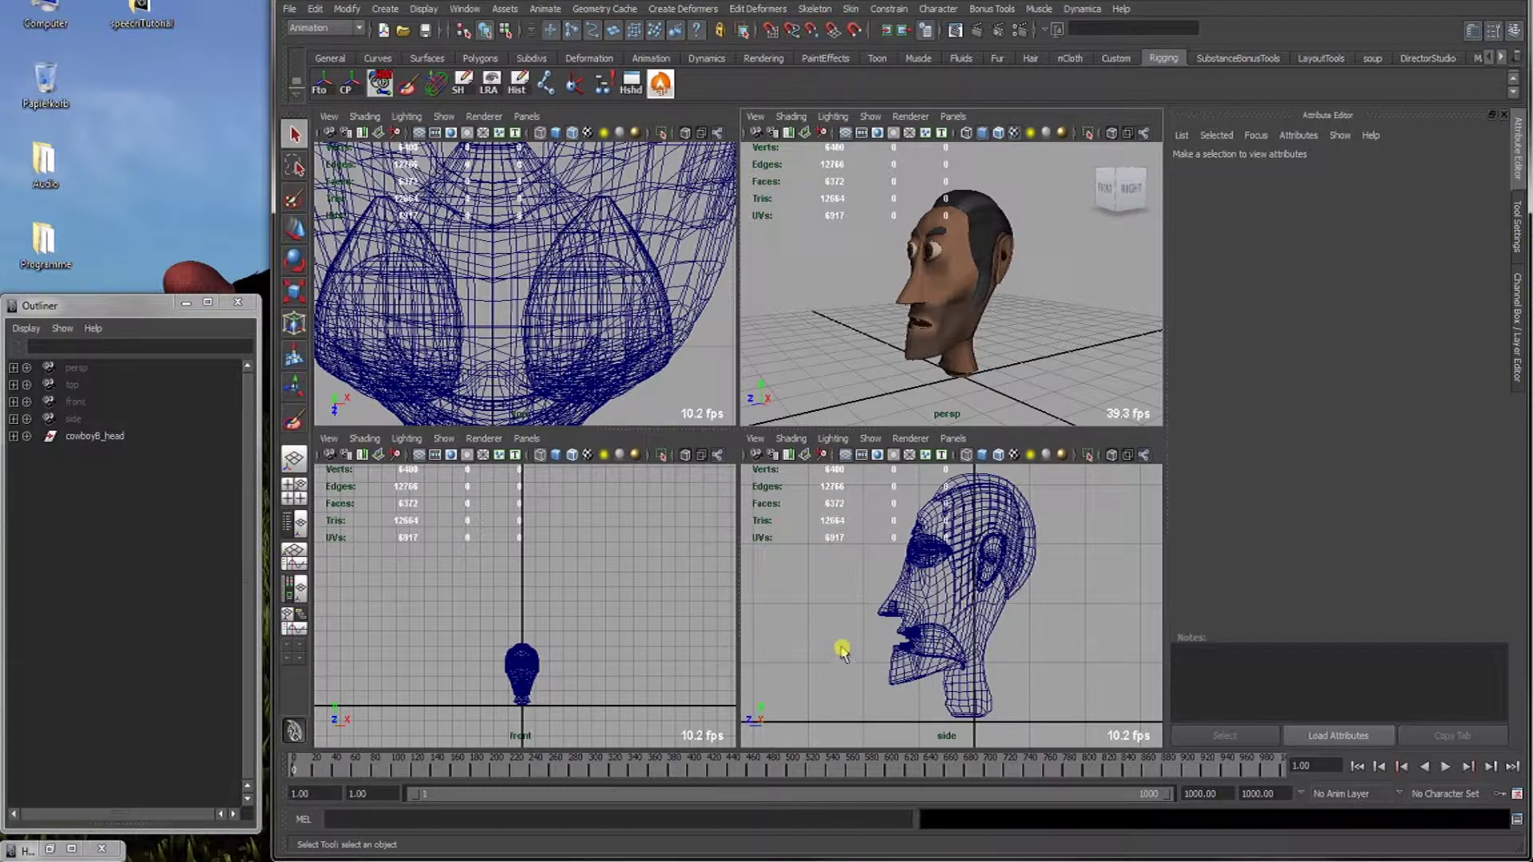
pyautogui.press('space')
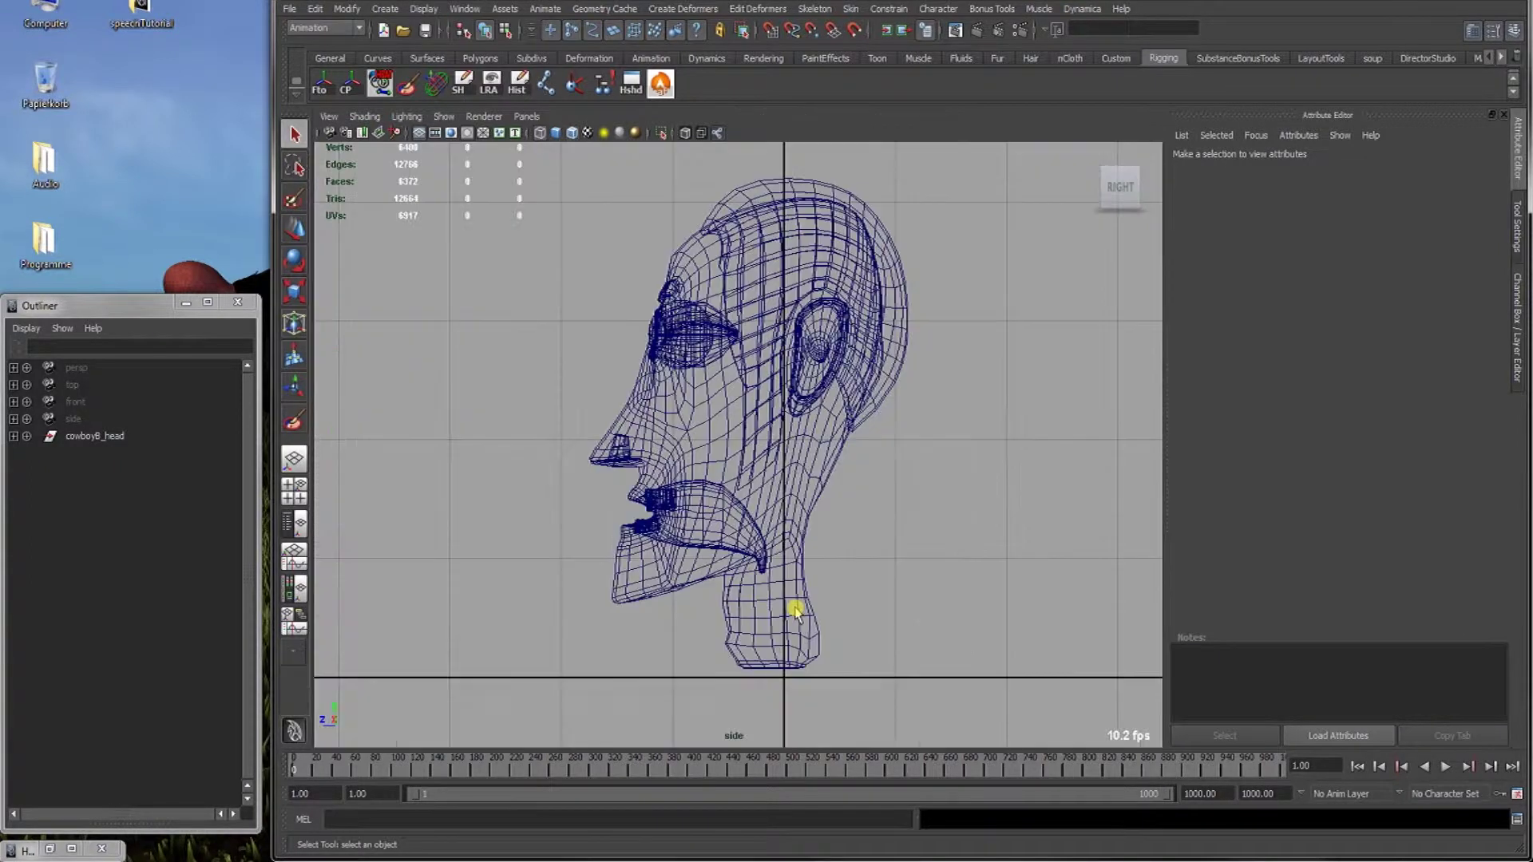
pyautogui.scroll(-2, 742, 554)
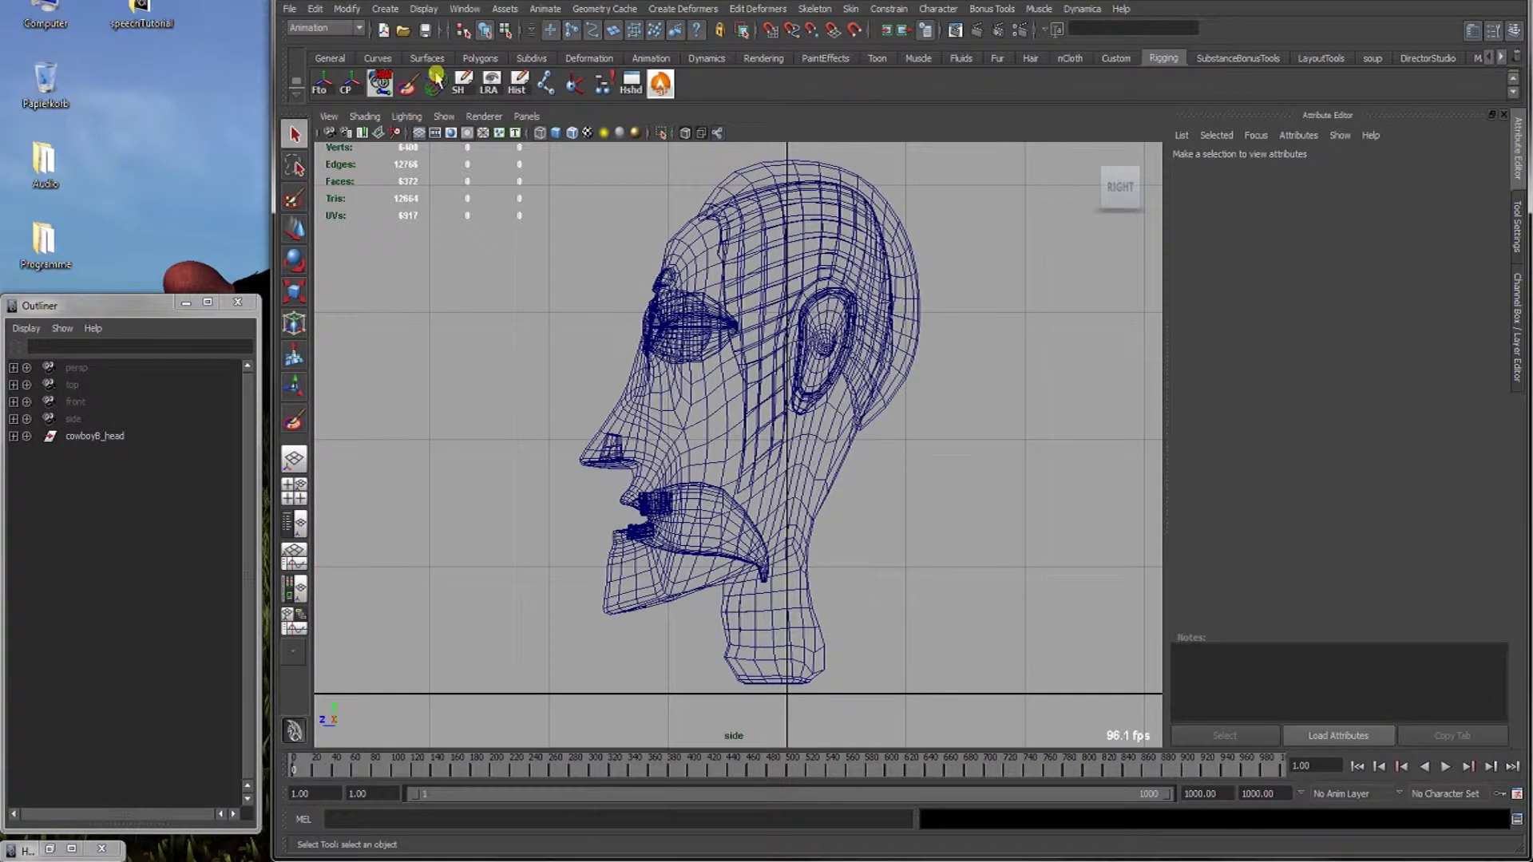
pyautogui.click(545, 83)
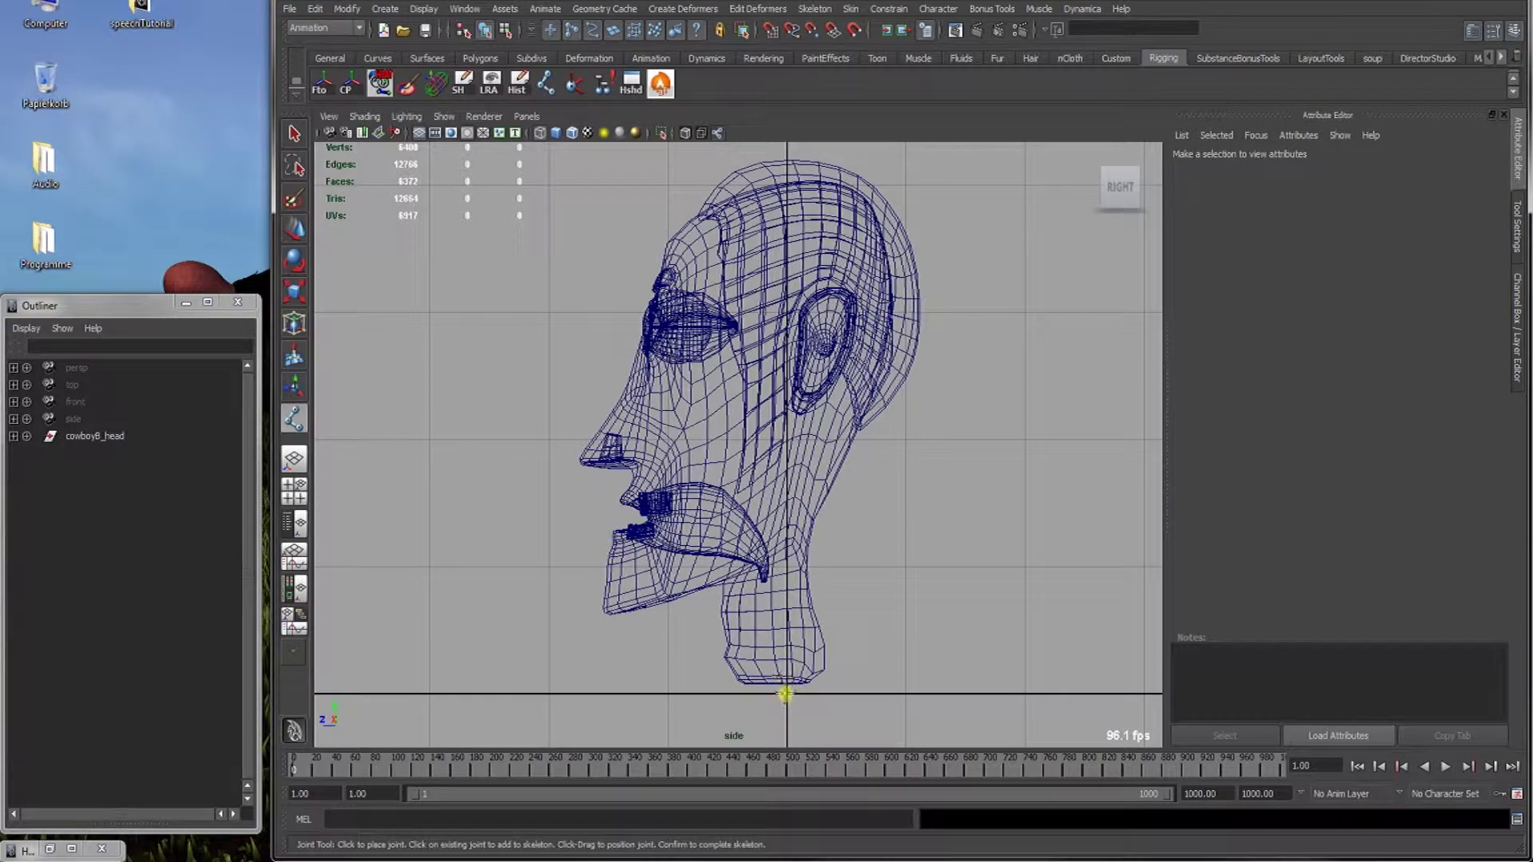
pyautogui.click(787, 695)
pyautogui.click(778, 523)
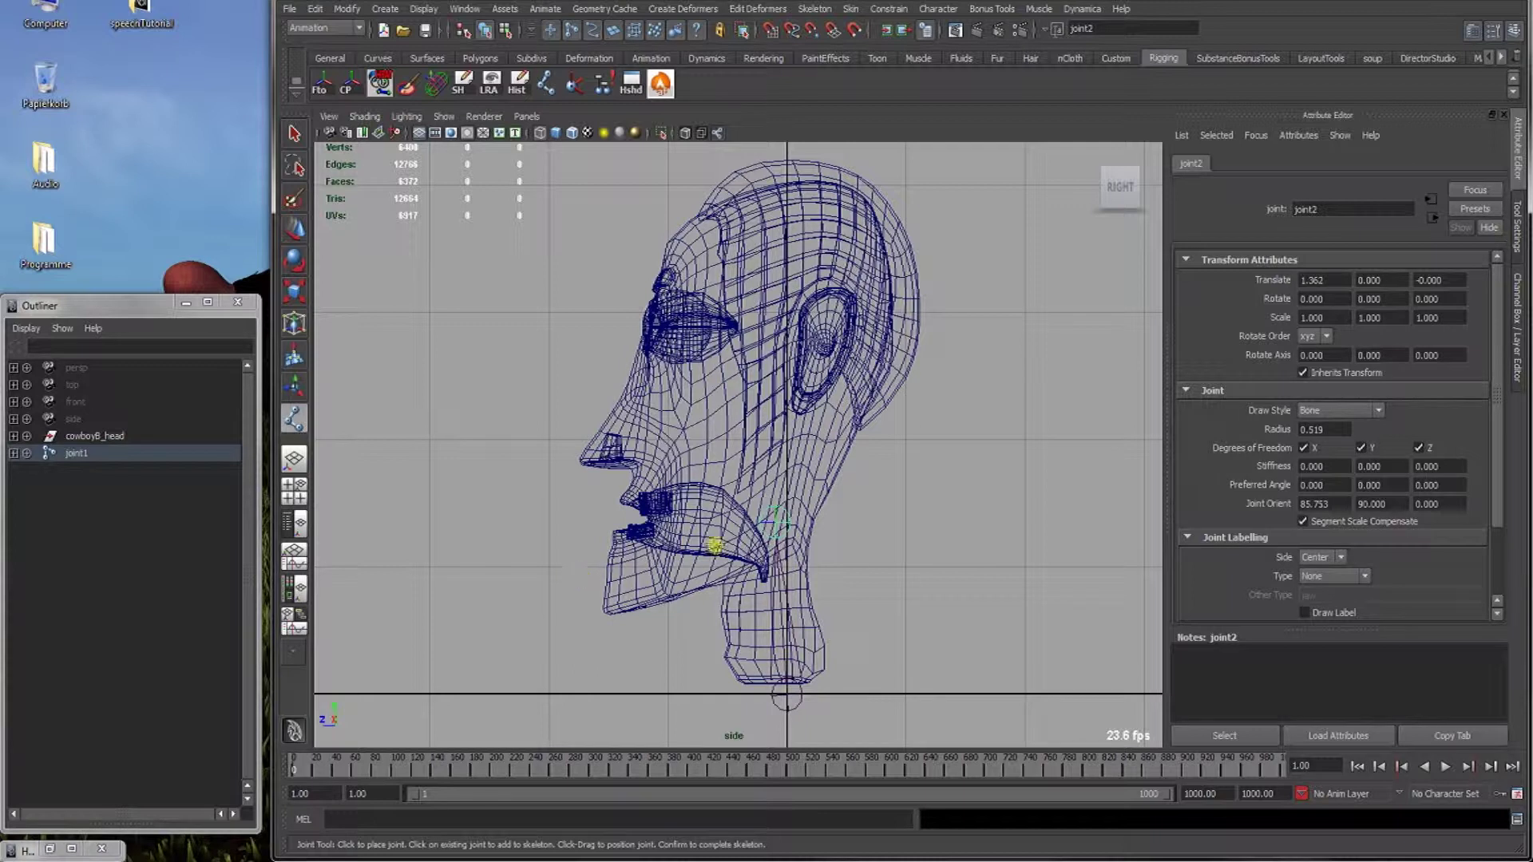
pyautogui.click(742, 533)
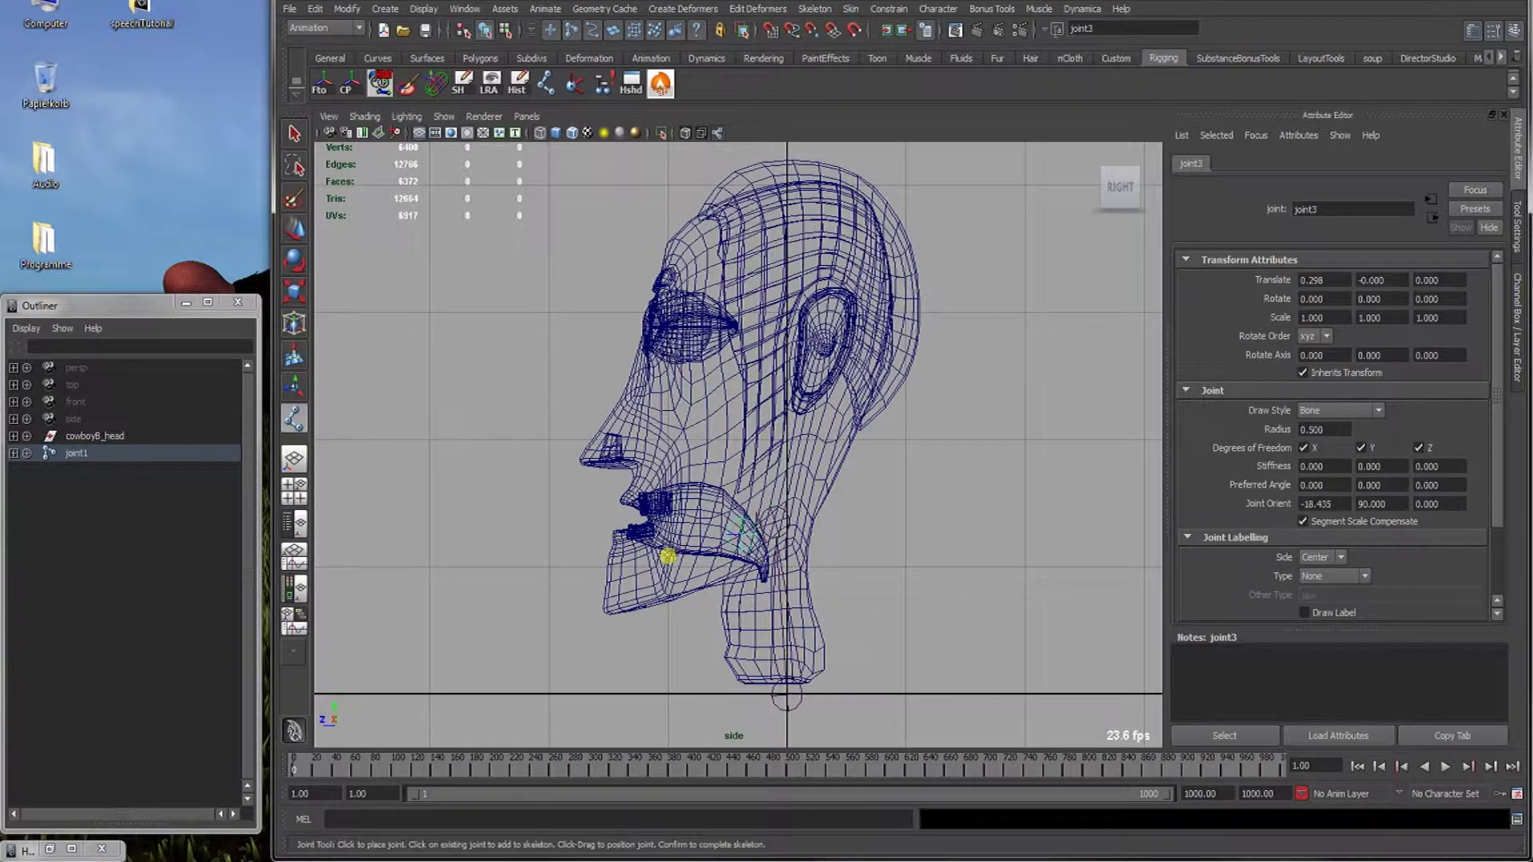
pyautogui.click(587, 582)
pyautogui.press('q')
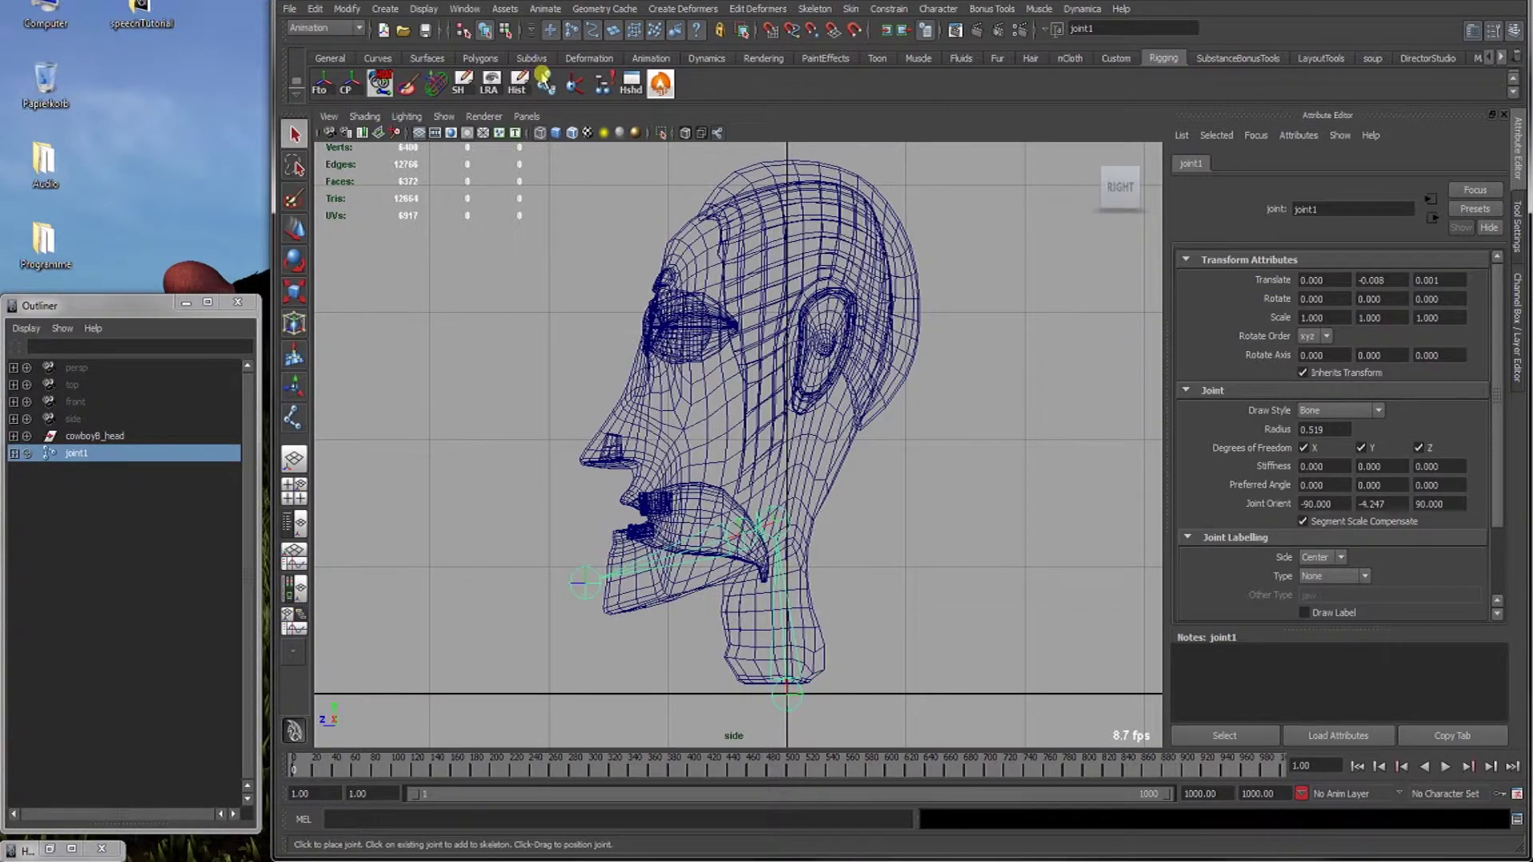
pyautogui.click(546, 83)
pyautogui.click(751, 527)
pyautogui.moveTo(786, 252); pyautogui.dragTo(802, 150)
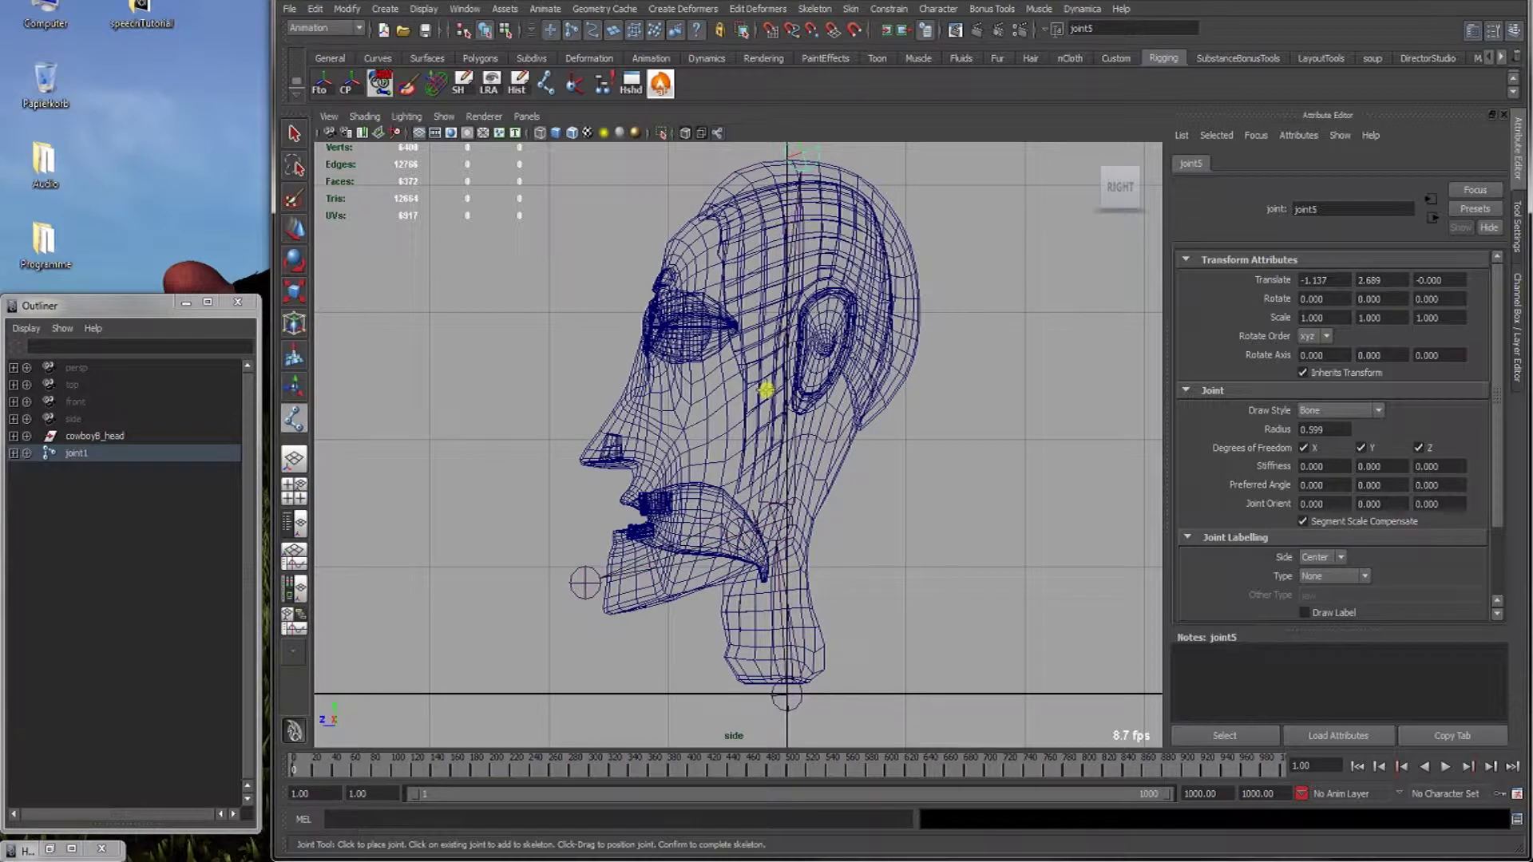
pyautogui.press('Return')
pyautogui.press('w')
pyautogui.moveTo(769, 533); pyautogui.dragTo(781, 468)
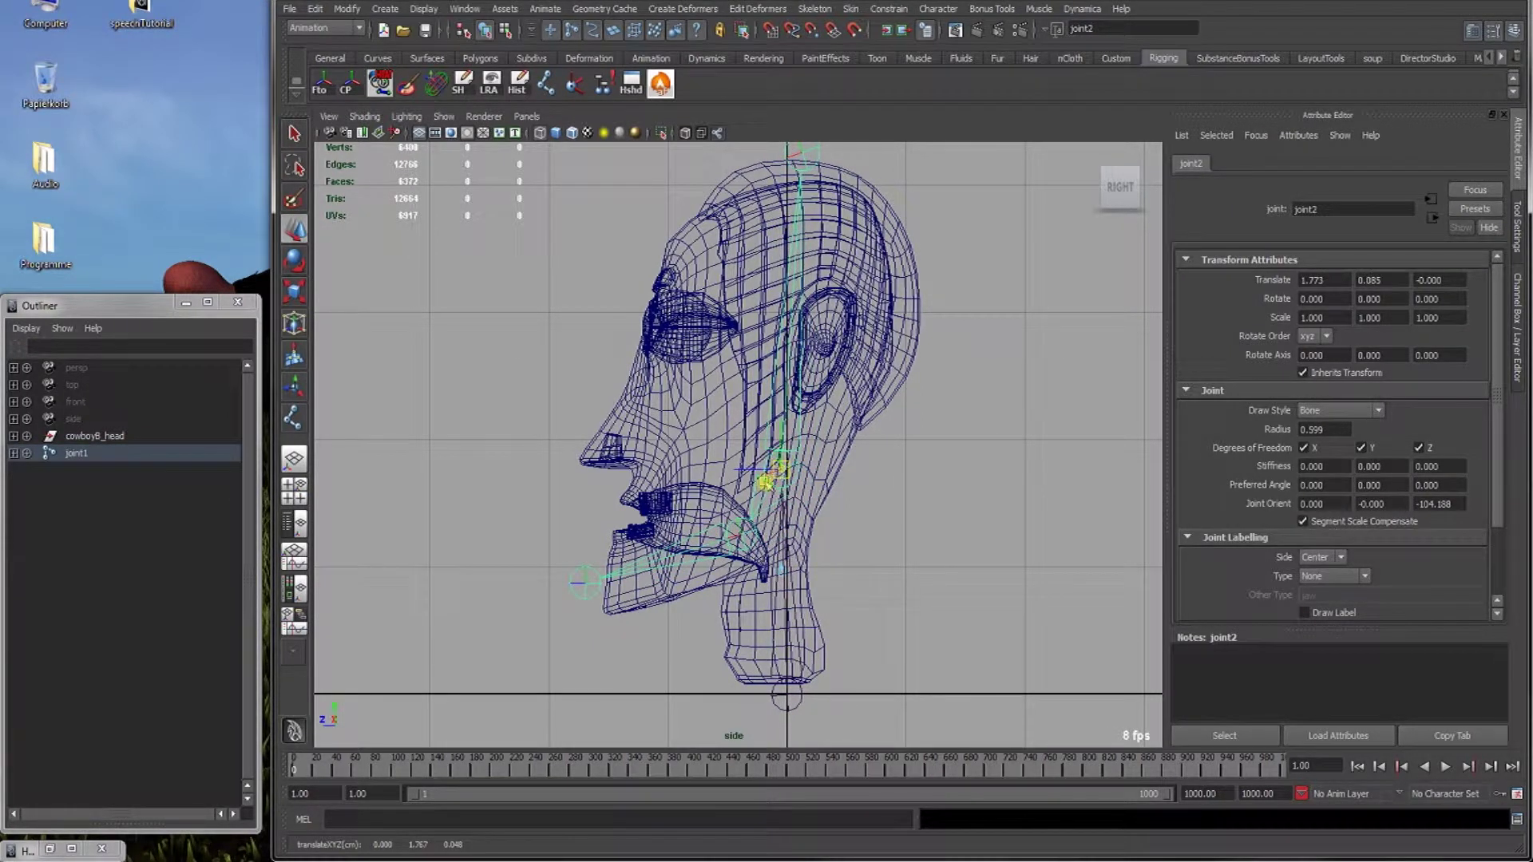
pyautogui.click(740, 534)
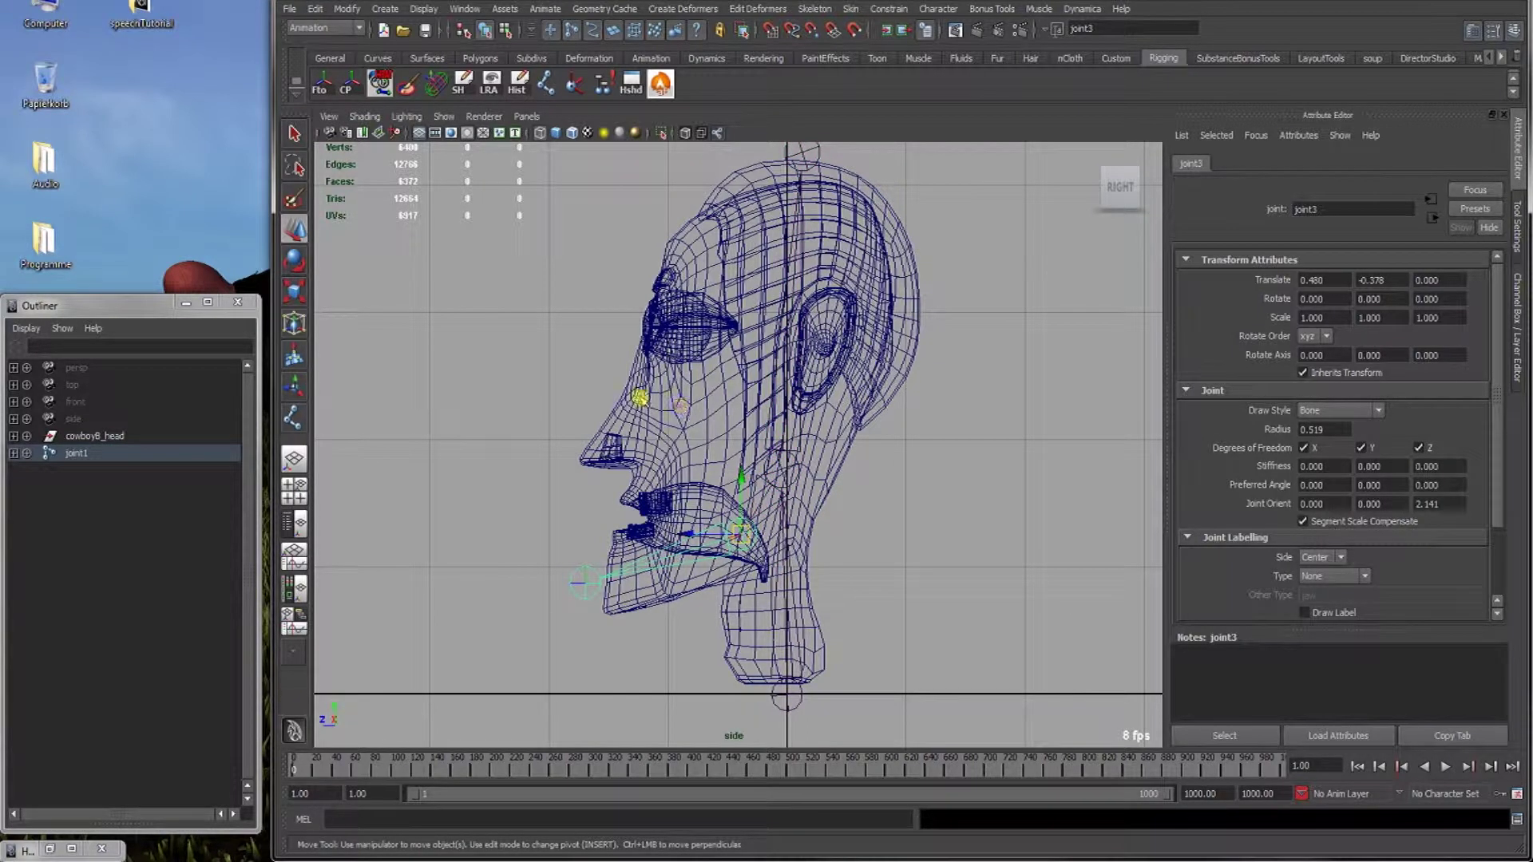
pyautogui.keyDown('alt'); pyautogui.moveTo(760, 366); pyautogui.dragTo(755, 390, button='middle'); pyautogui.keyUp('alt')
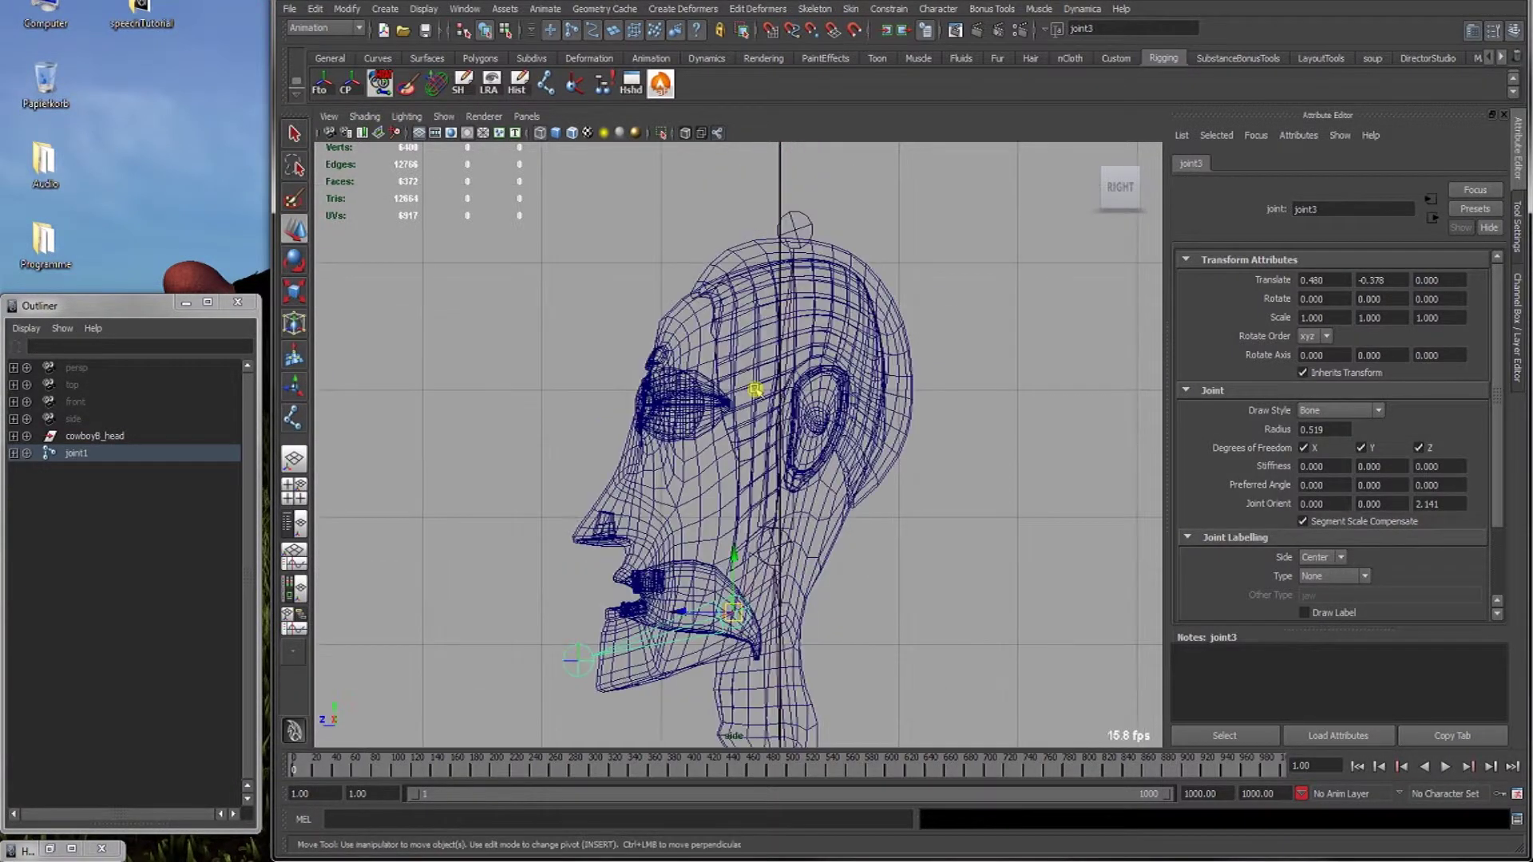
pyautogui.keyDown('alt'); pyautogui.moveTo(759, 322); pyautogui.dragTo(757, 301, button='middle'); pyautogui.keyUp('alt')
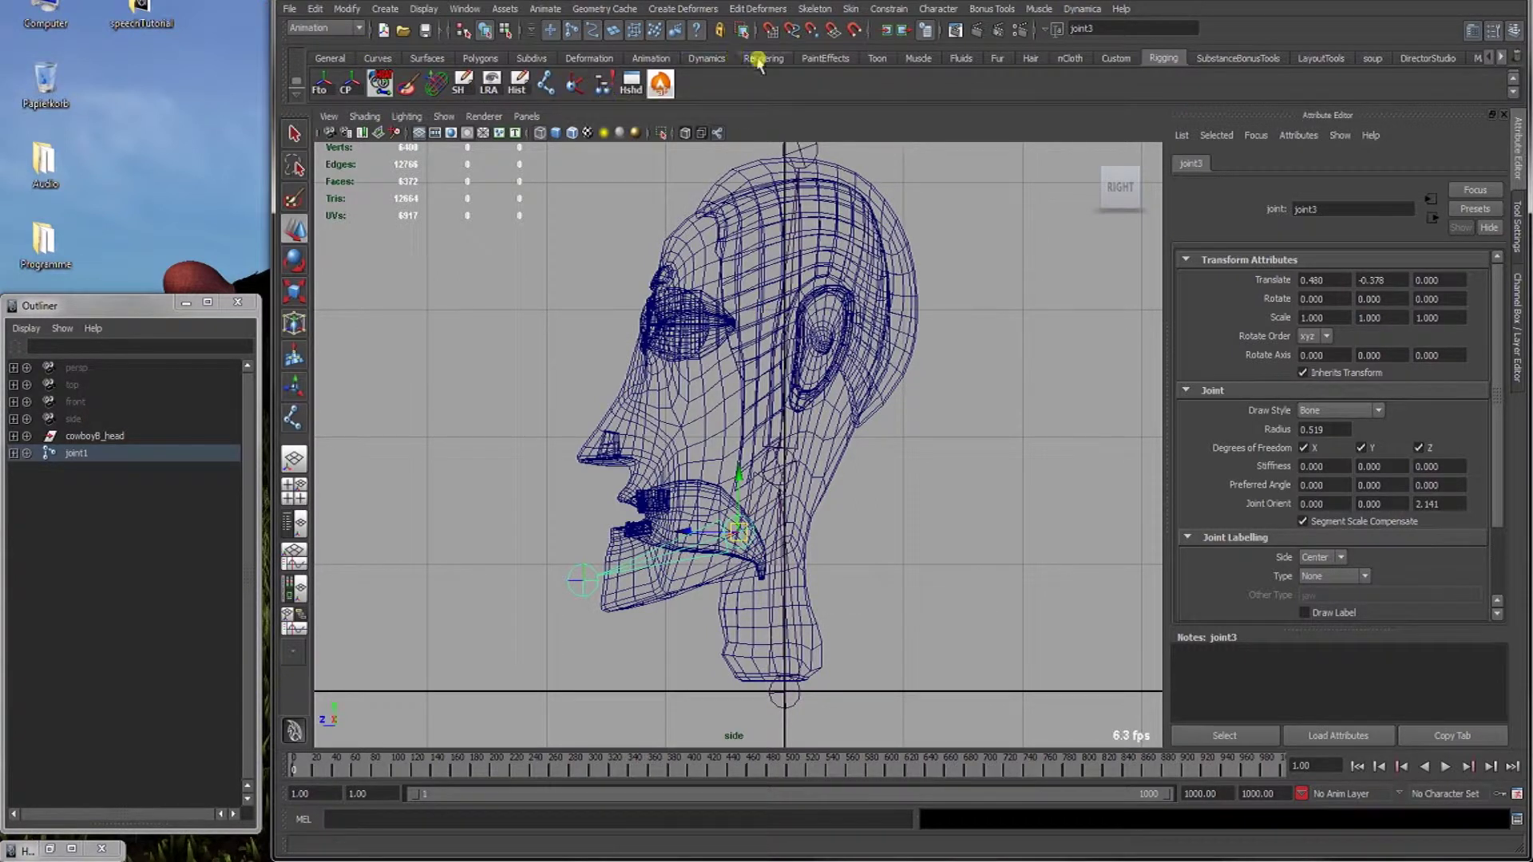
pyautogui.click(808, 8)
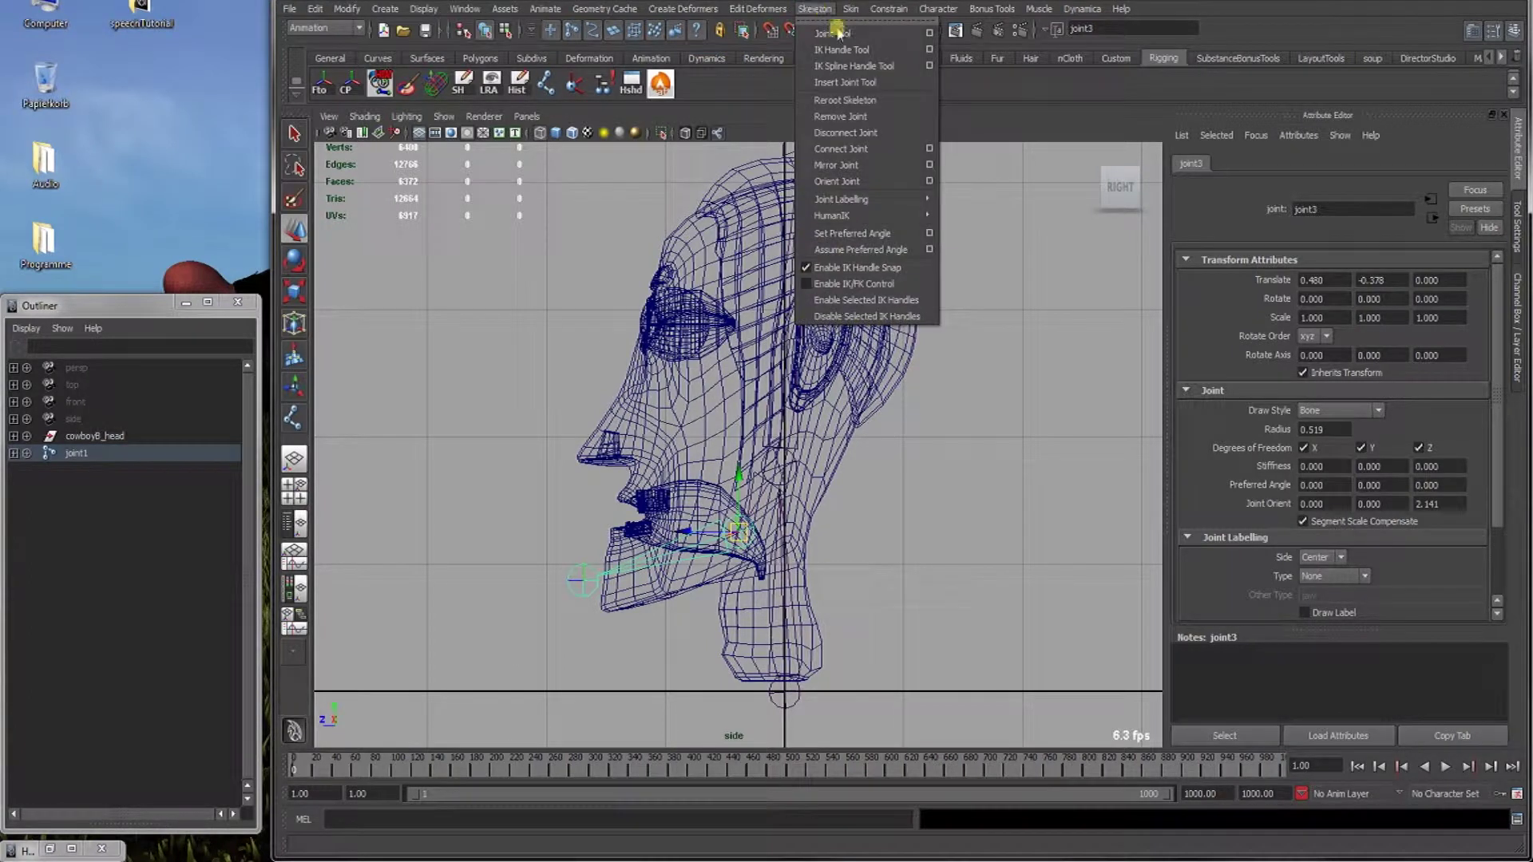
pyautogui.click(806, 8)
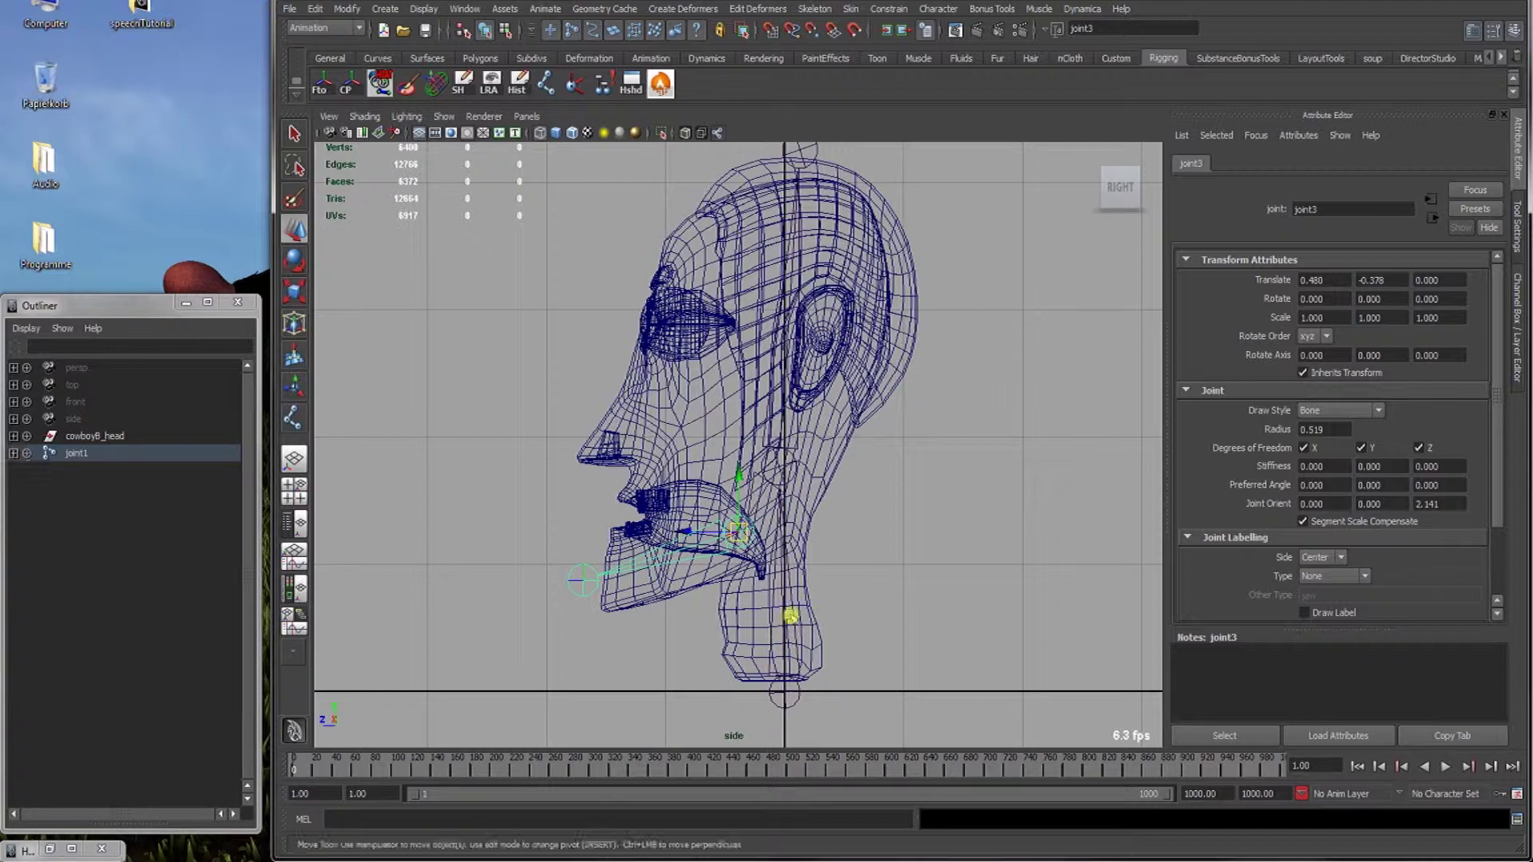
pyautogui.click(790, 699)
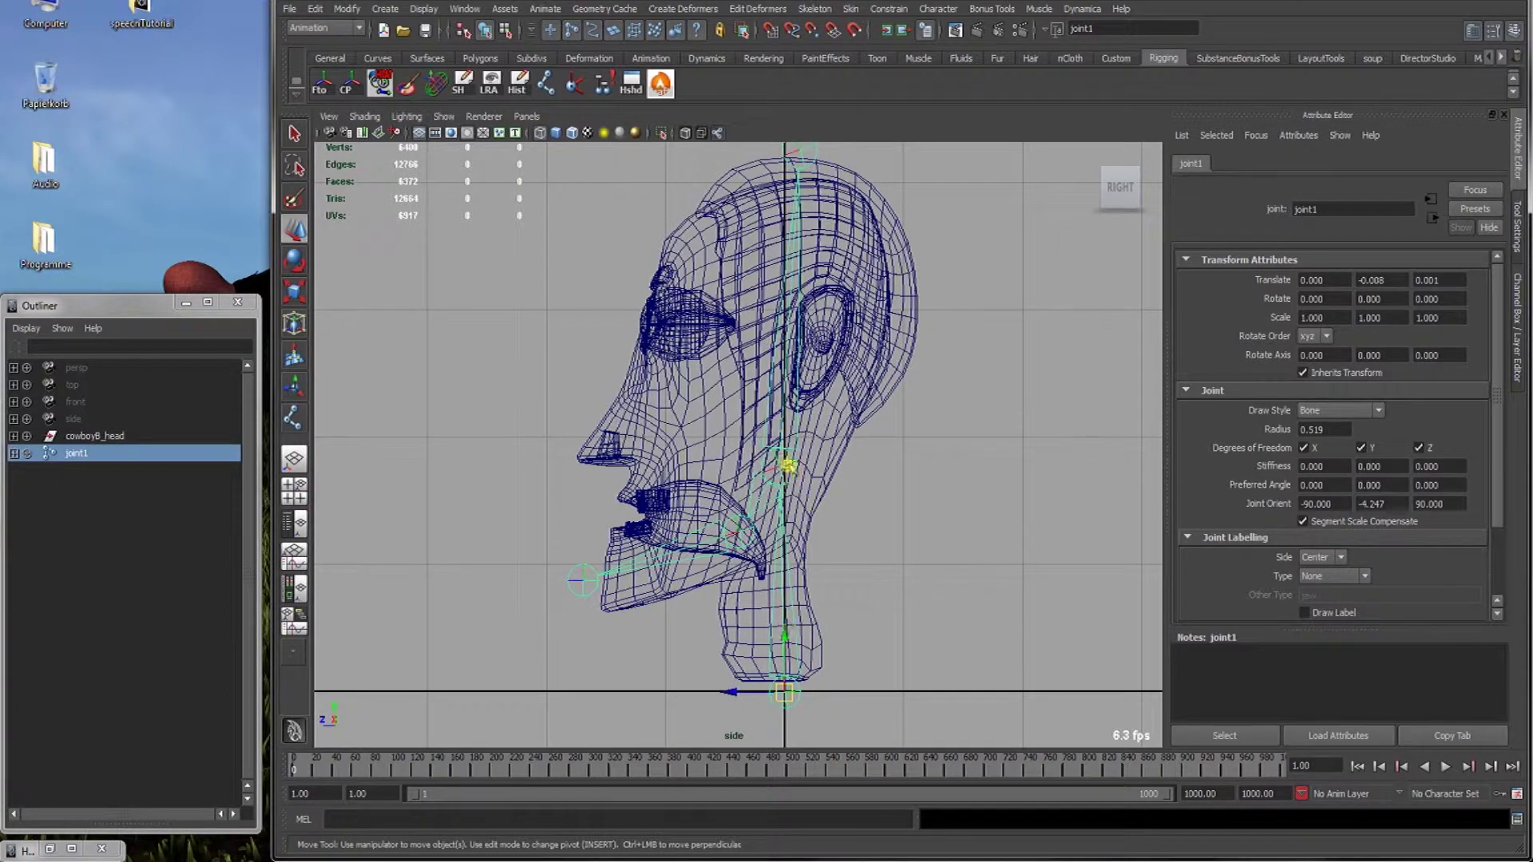
pyautogui.click(739, 531)
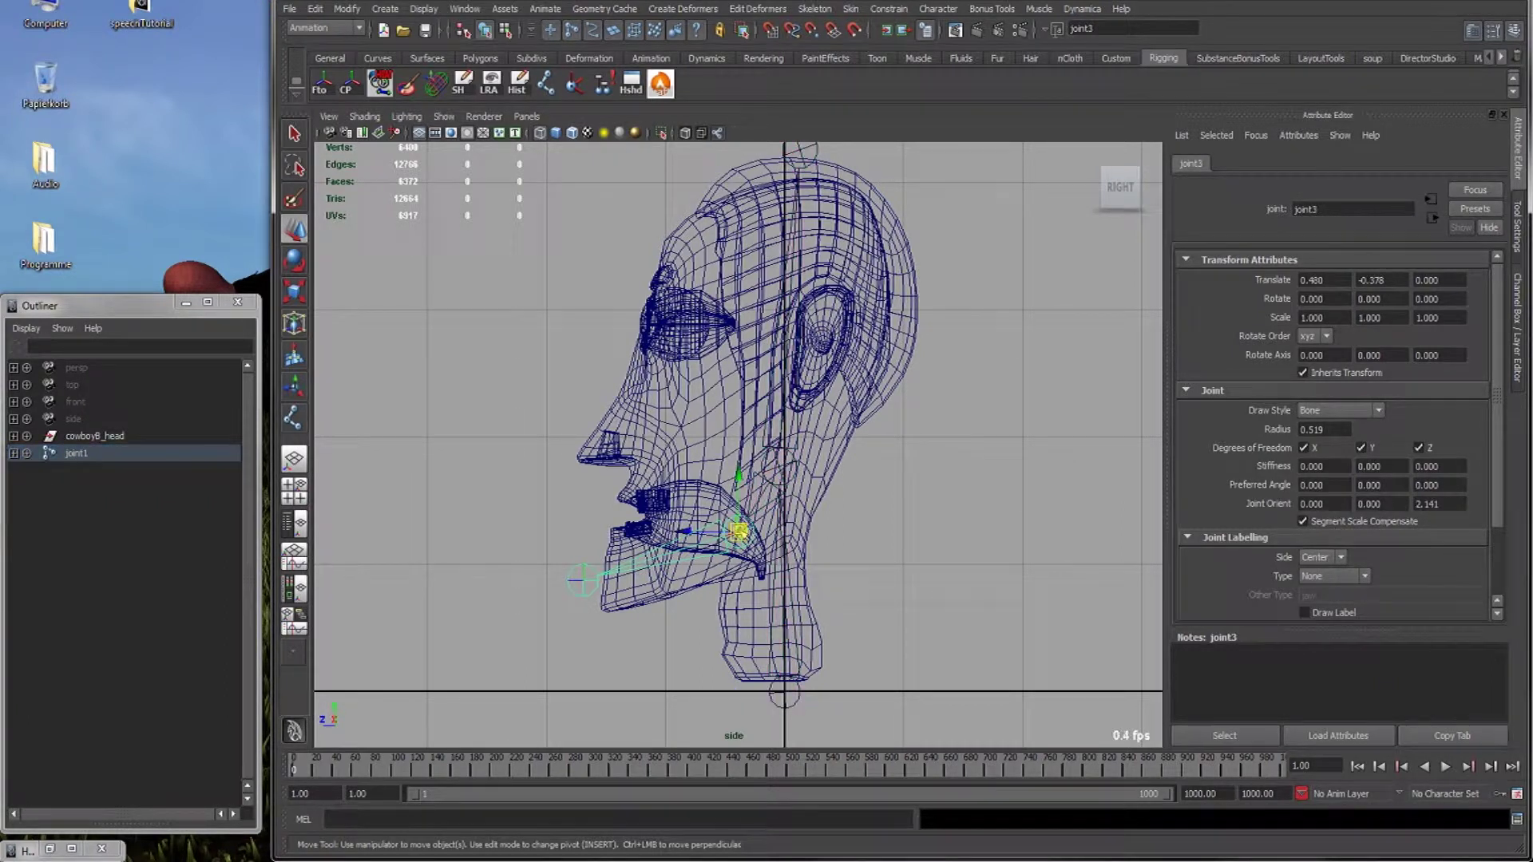
pyautogui.click(583, 581)
pyautogui.click(772, 458)
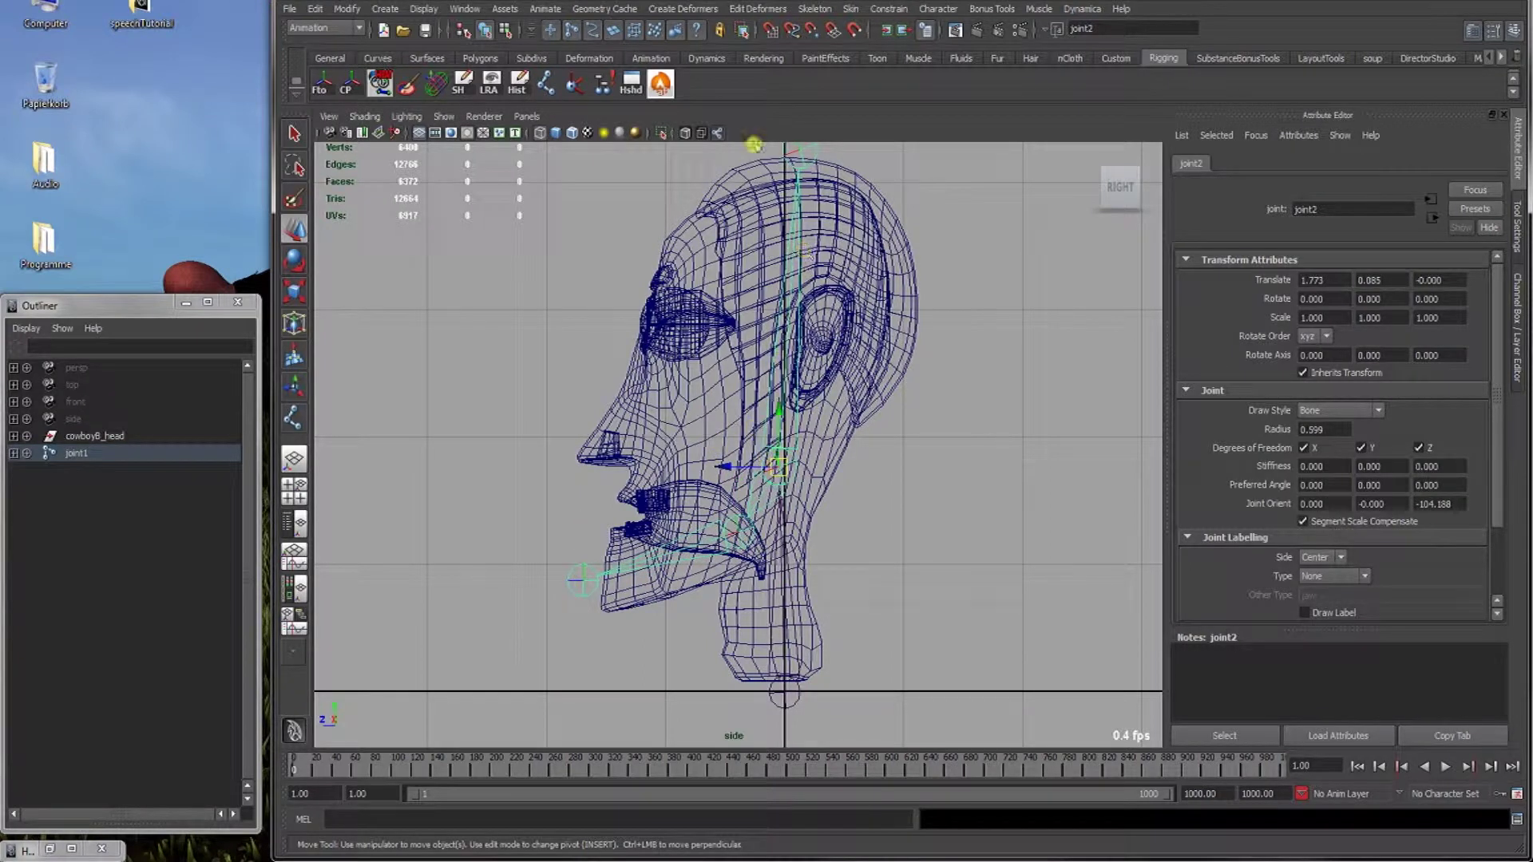
pyautogui.click(807, 149)
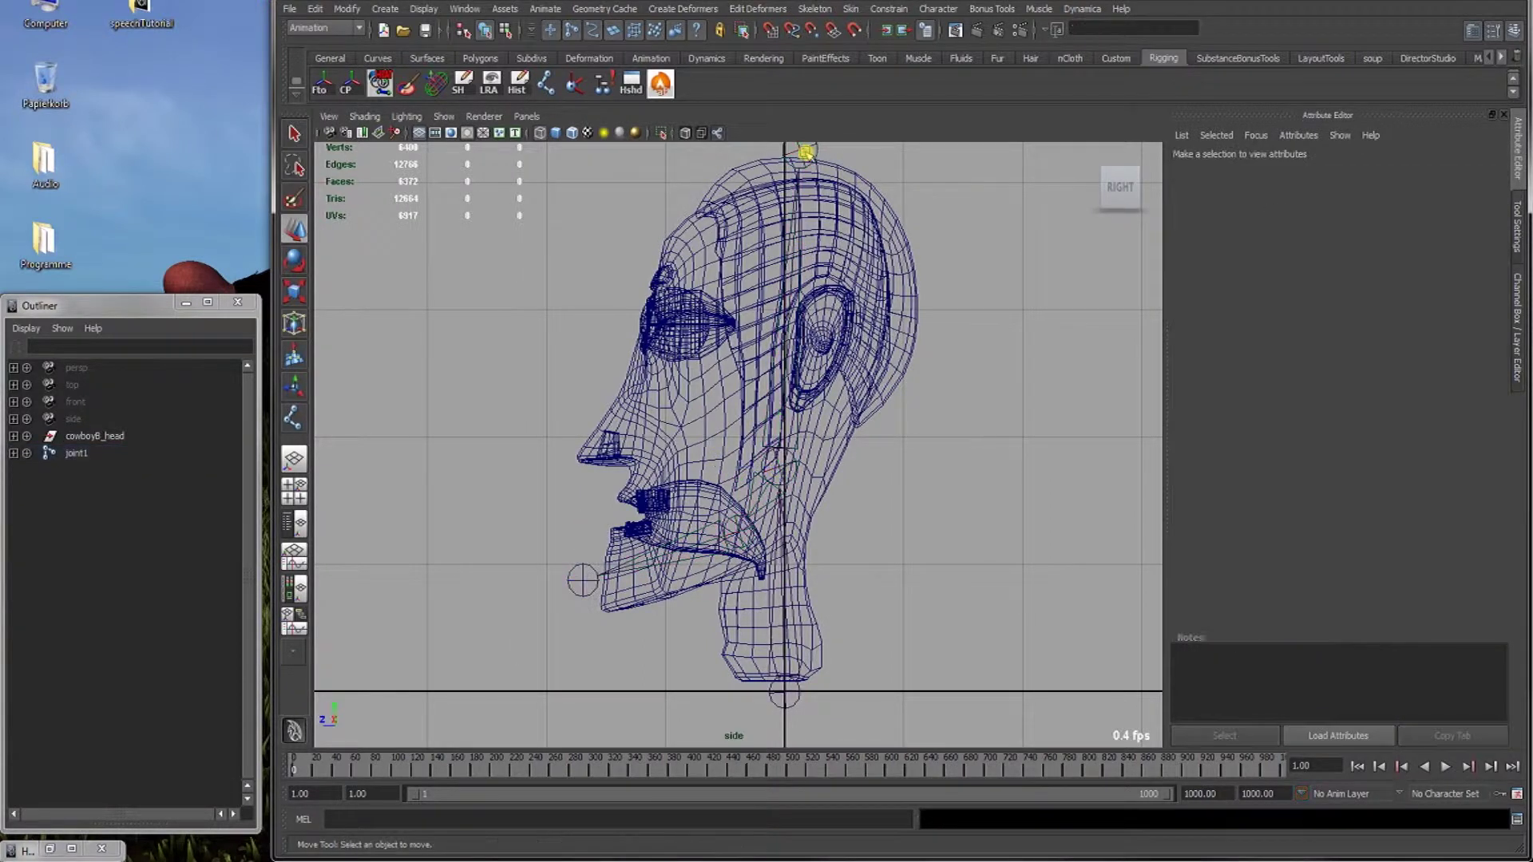
# Expand joint1 and rename the first two joints joint_root and joint_jaw_01.
pyautogui.keyDown('shift'); pyautogui.click(13, 452); pyautogui.keyUp('shift')
pyautogui.doubleClick(76, 453)
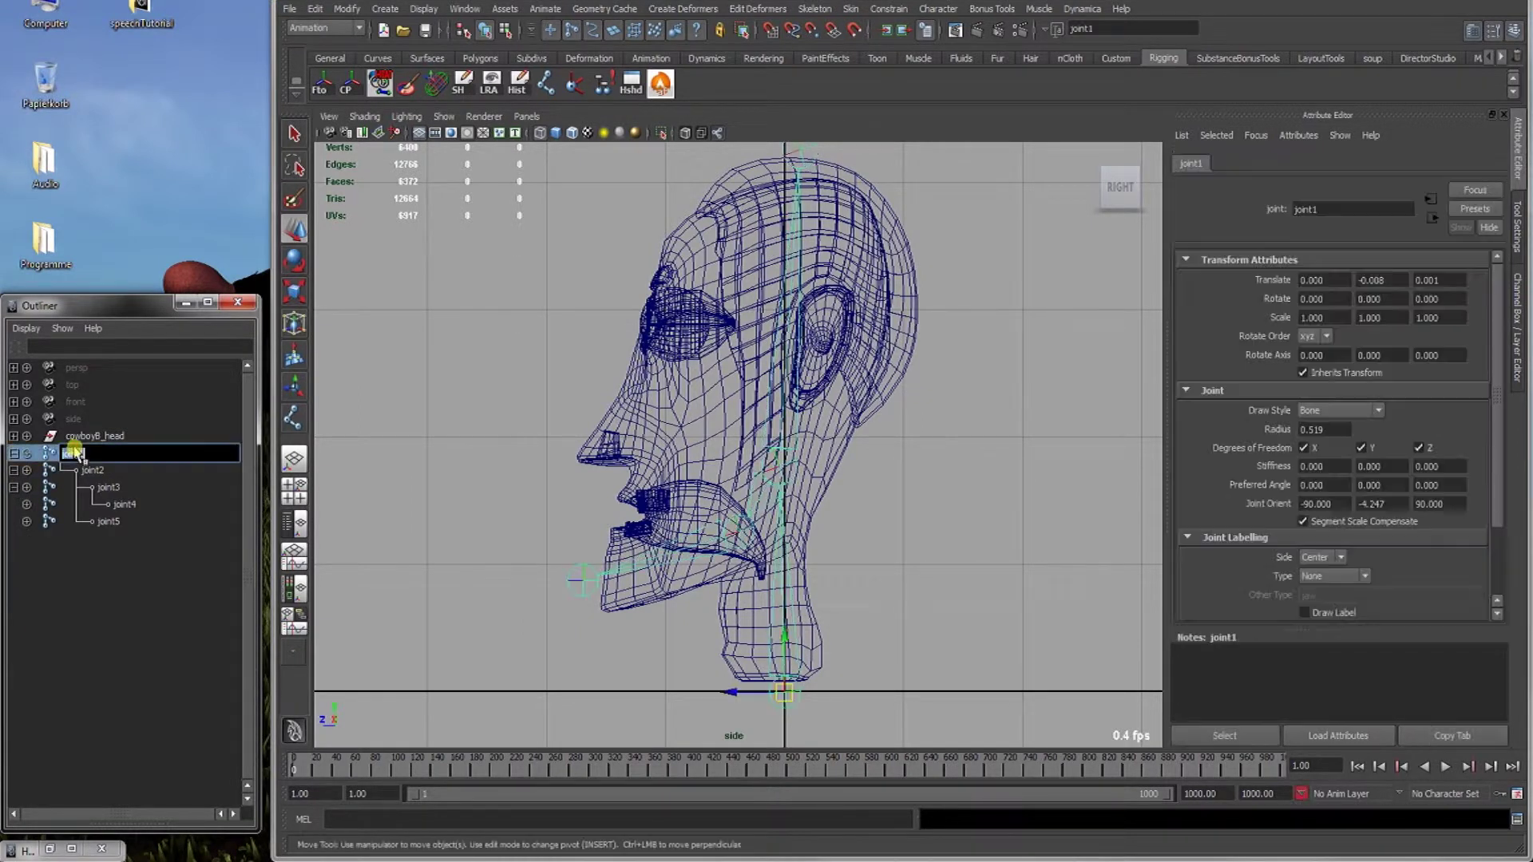
pyautogui.click(114, 452)
pyautogui.write('_root')
pyautogui.press('Return')
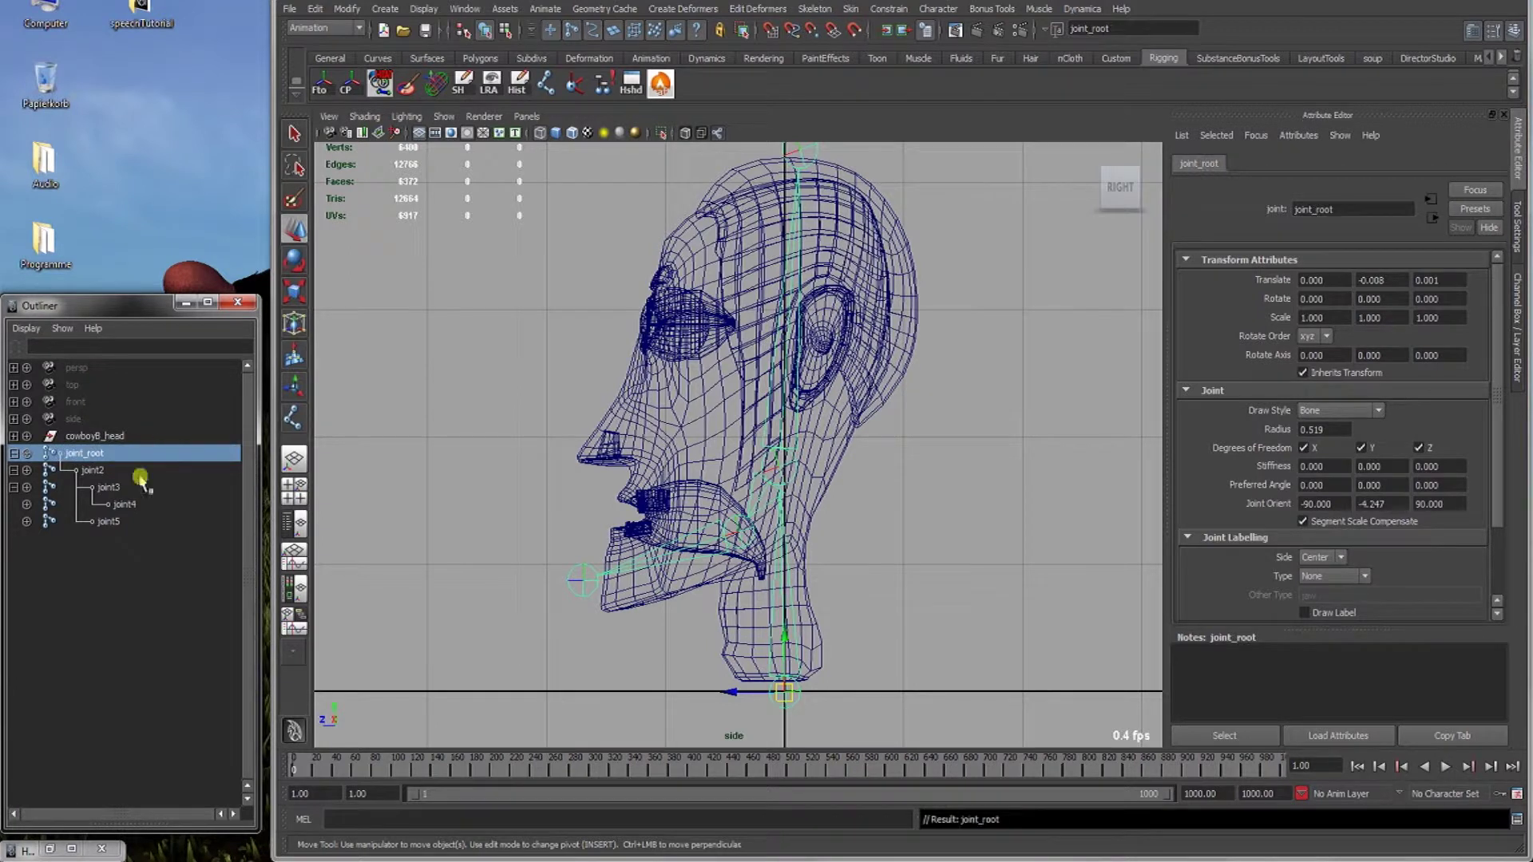
pyautogui.doubleClick(161, 465)
pyautogui.click(161, 465)
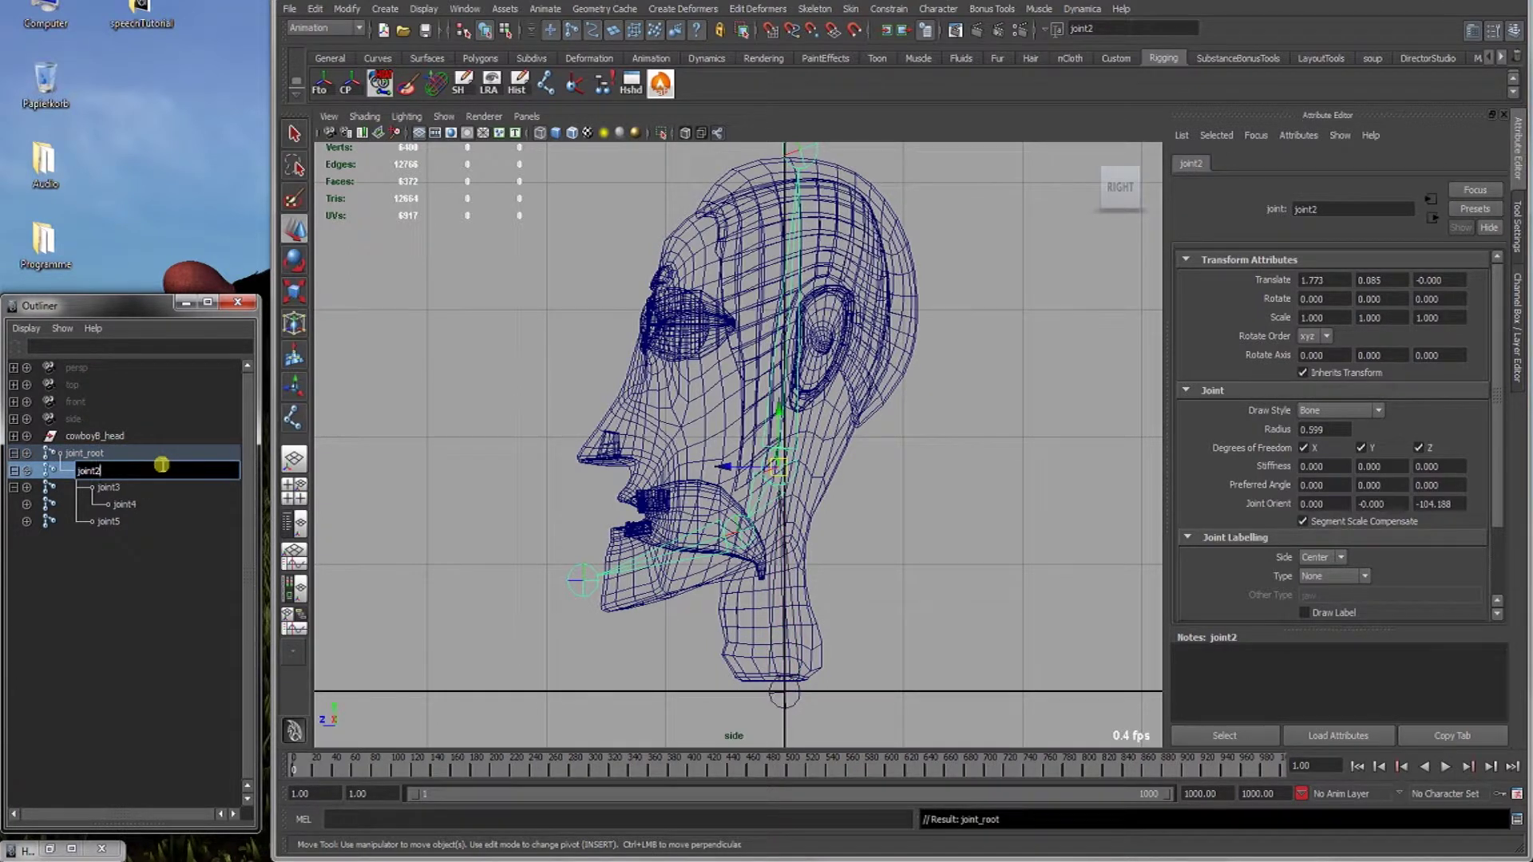
pyautogui.write('_jaw_01')
pyautogui.press('Return')
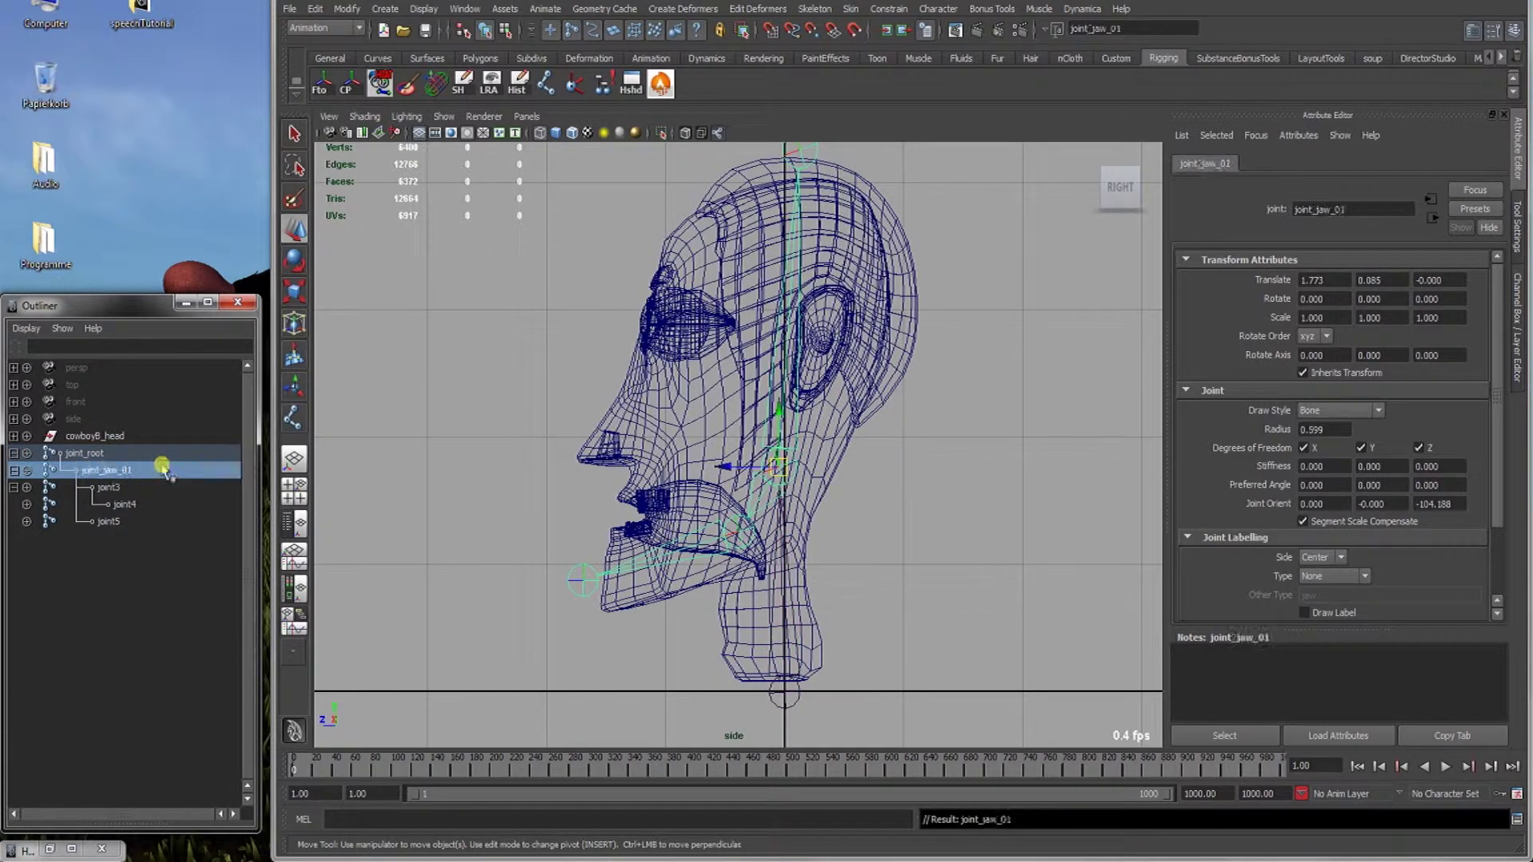
# Rename joint3 to joint_jaw_02, correcting the name after a typo.
pyautogui.doubleClick(196, 495)
pyautogui.click(196, 495)
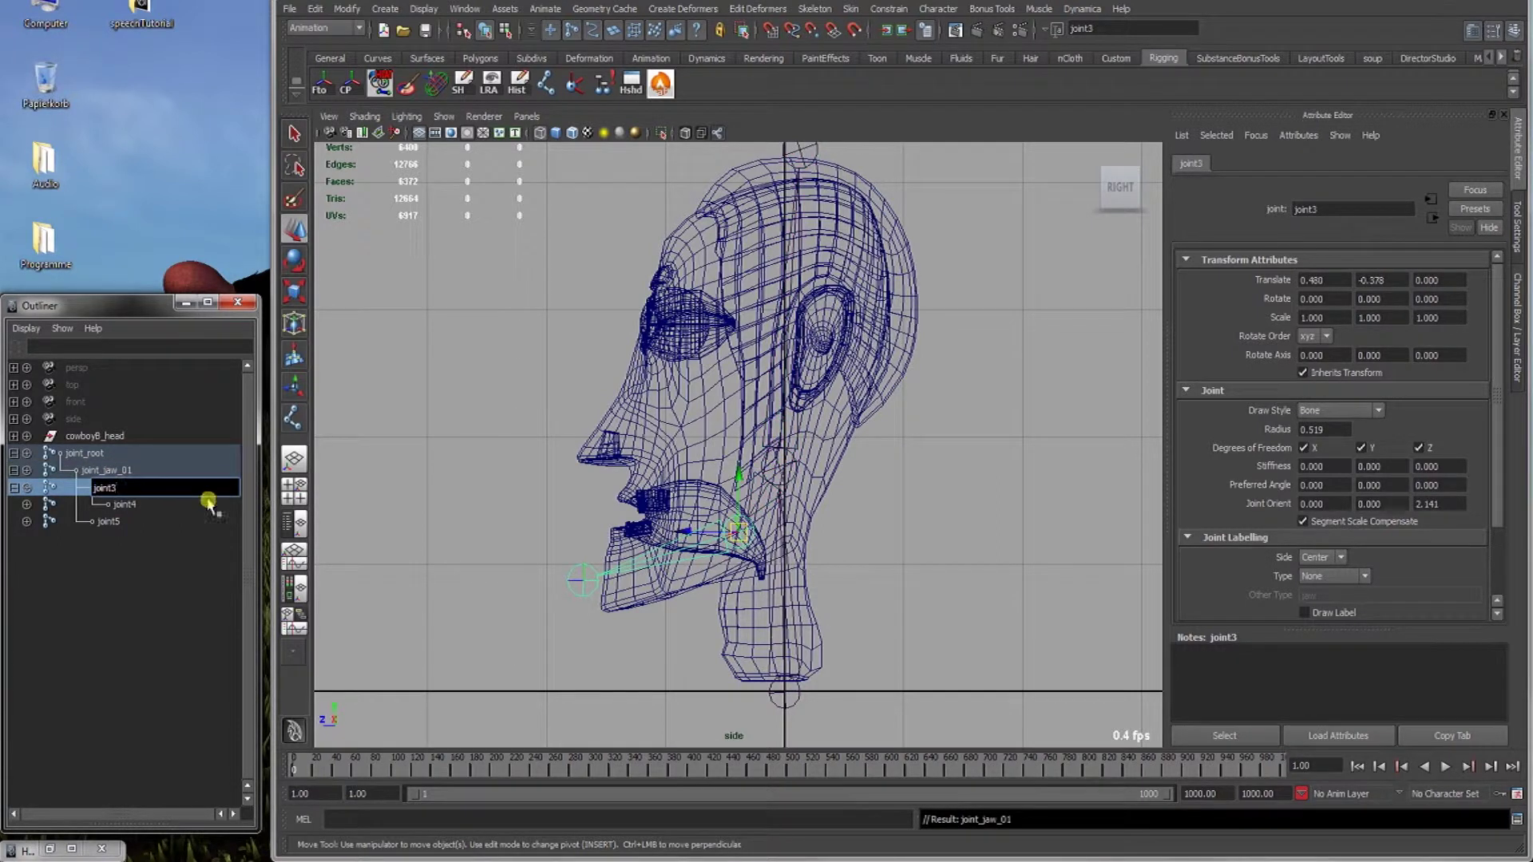
pyautogui.write('_jaw_02')
pyautogui.press('Return')
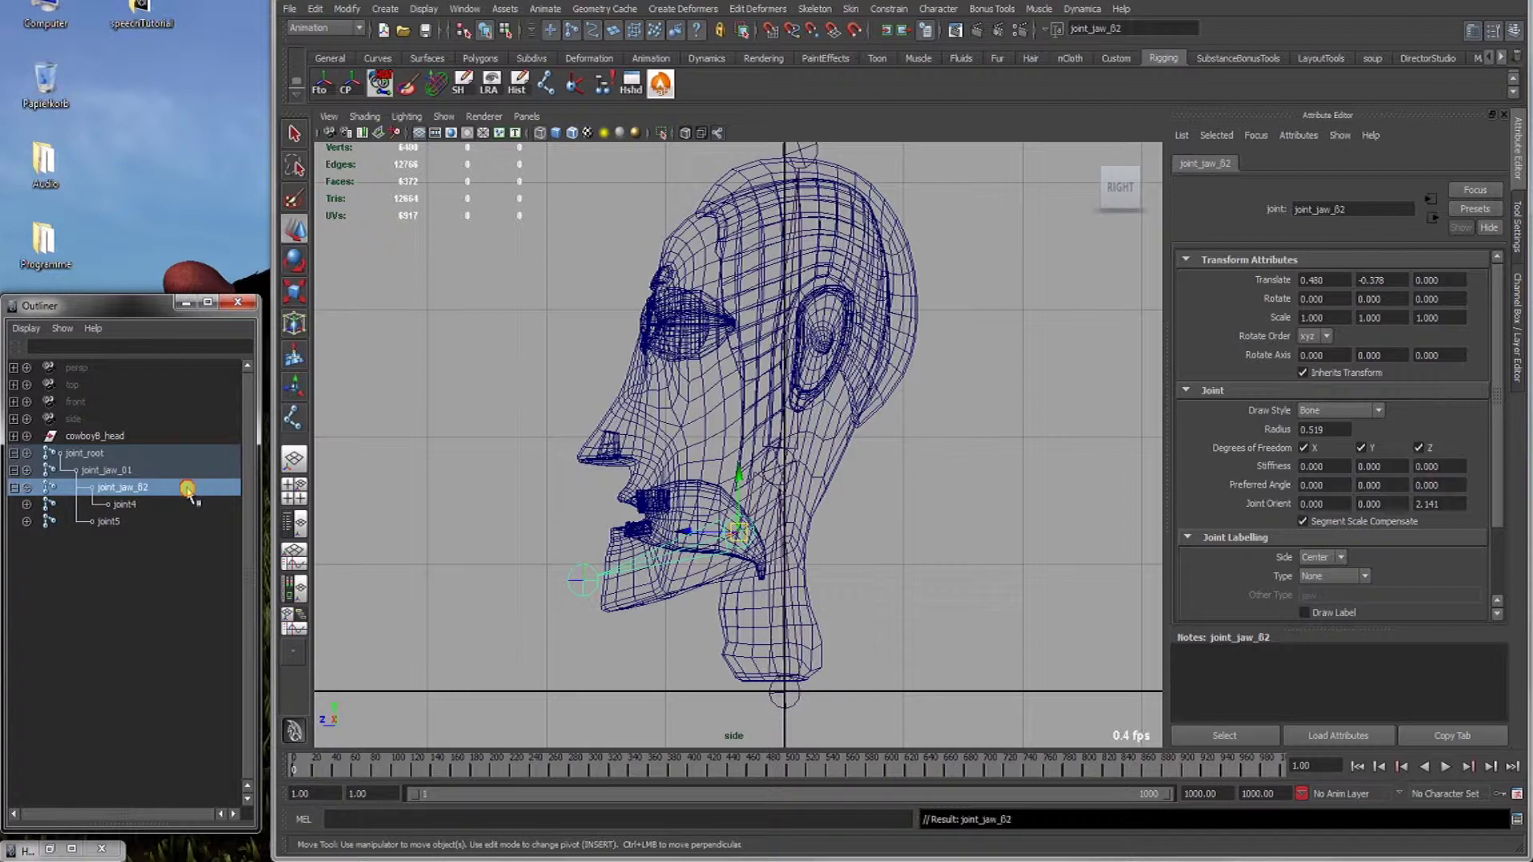
pyautogui.doubleClick(187, 488)
pyautogui.write('02')
pyautogui.press('Return')
# Rename the last two joints joint_jaw_03 and joint_endHead.
pyautogui.doubleClick(173, 503)
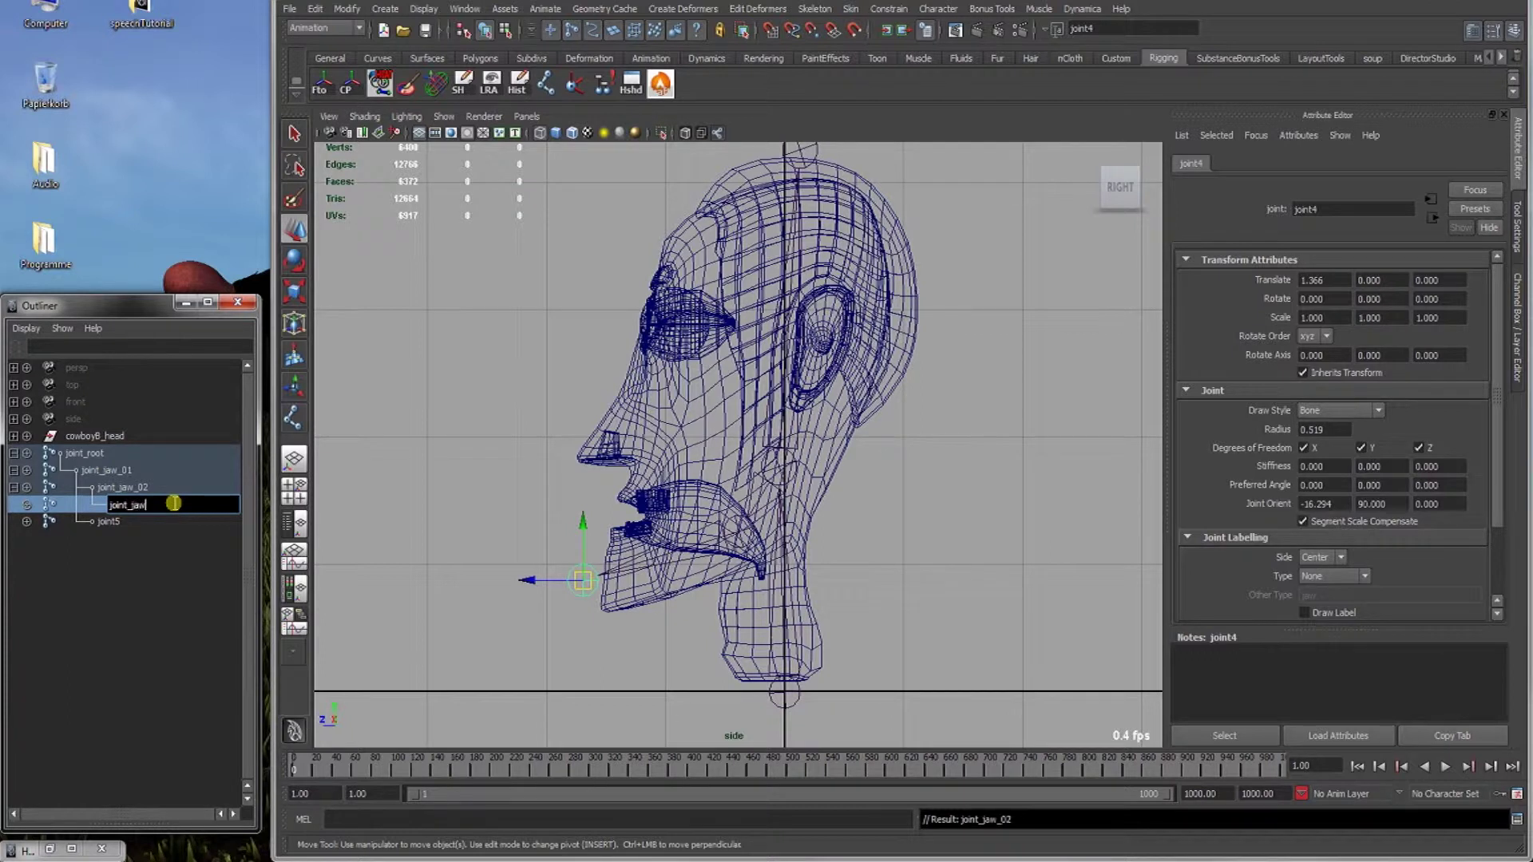
pyautogui.write('joint_jaw_03')
pyautogui.press('Return')
pyautogui.doubleClick(156, 525)
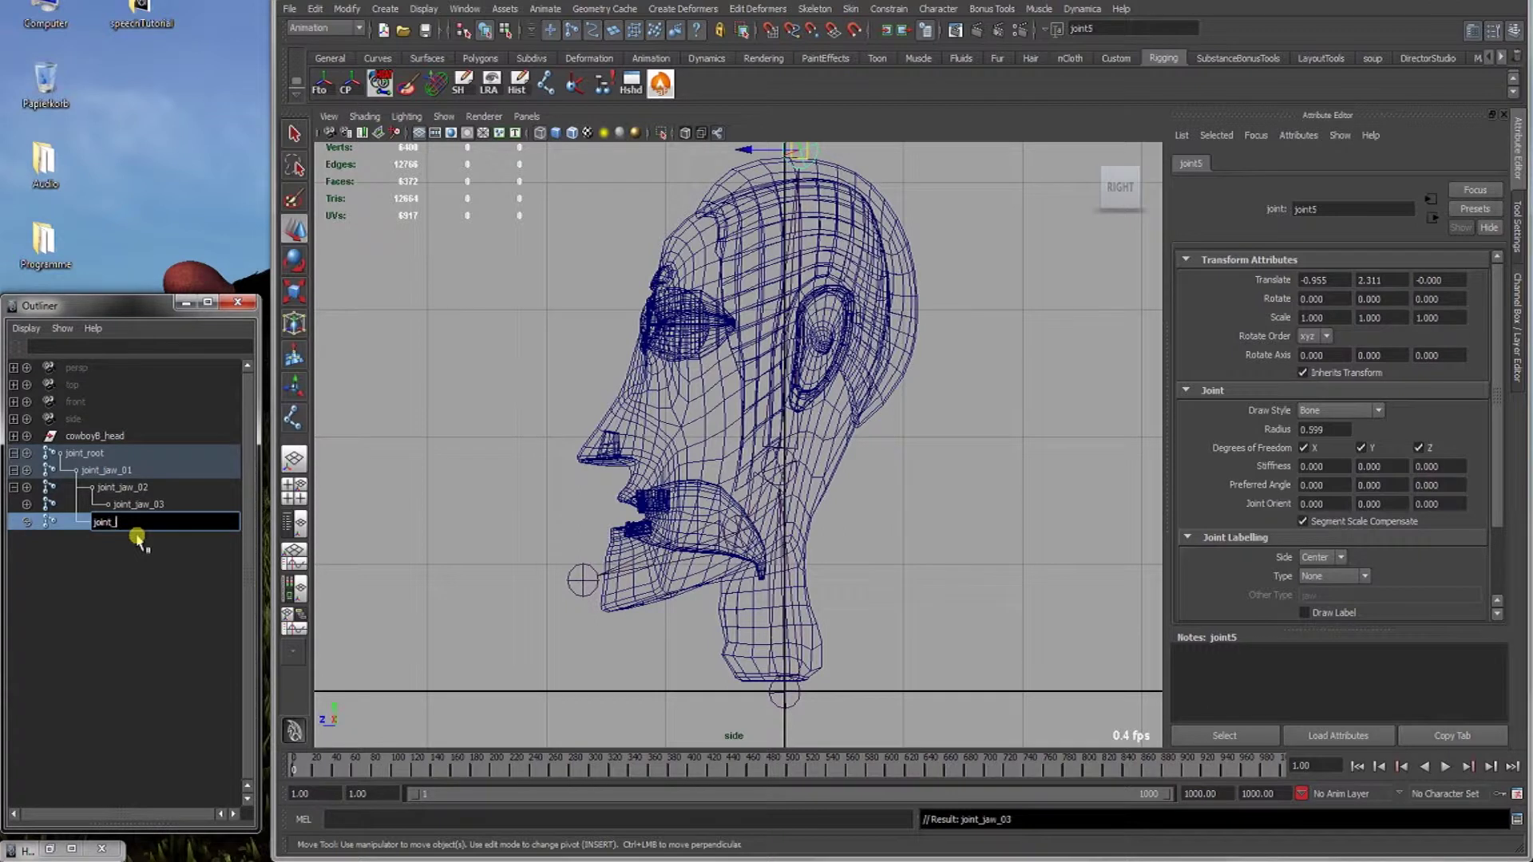
pyautogui.write('joint_endHead')
pyautogui.press('Return')
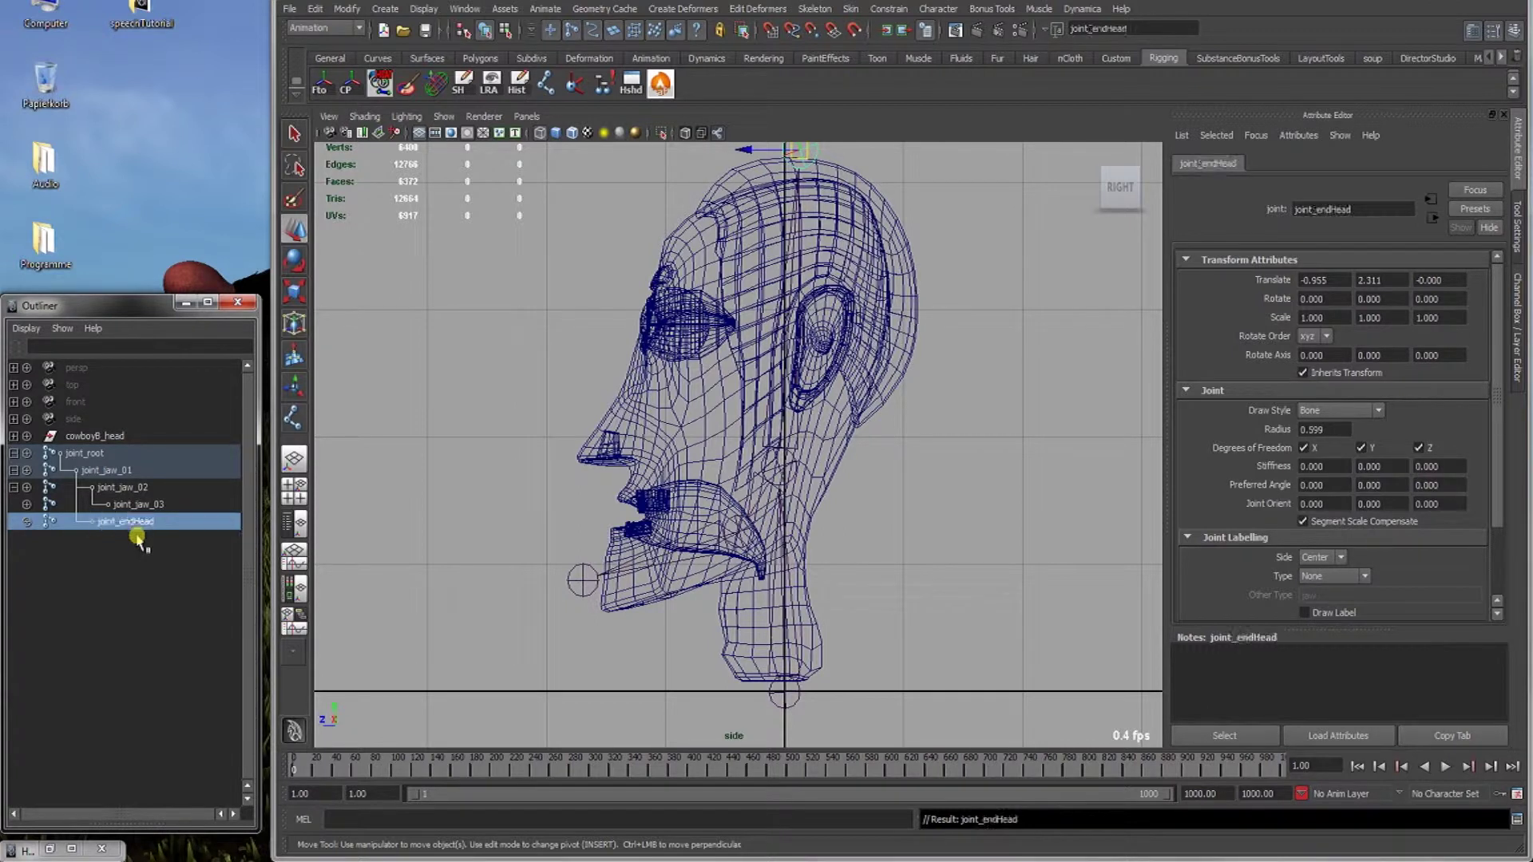
# Maximize the perspective view and draw a NURBS circle on the grid below the head.
pyautogui.click(12, 454)
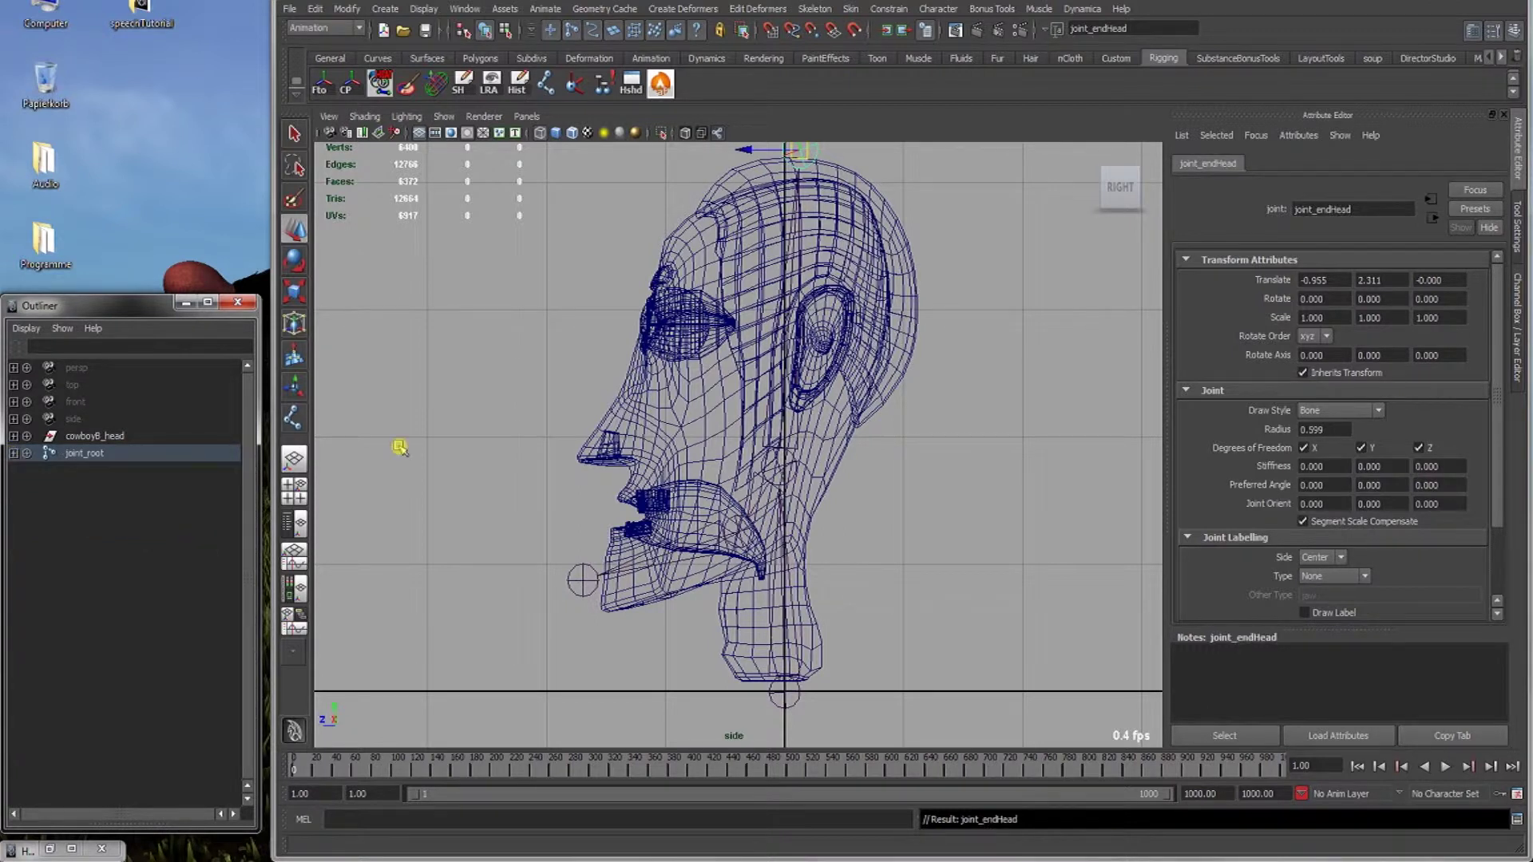
pyautogui.press('space')
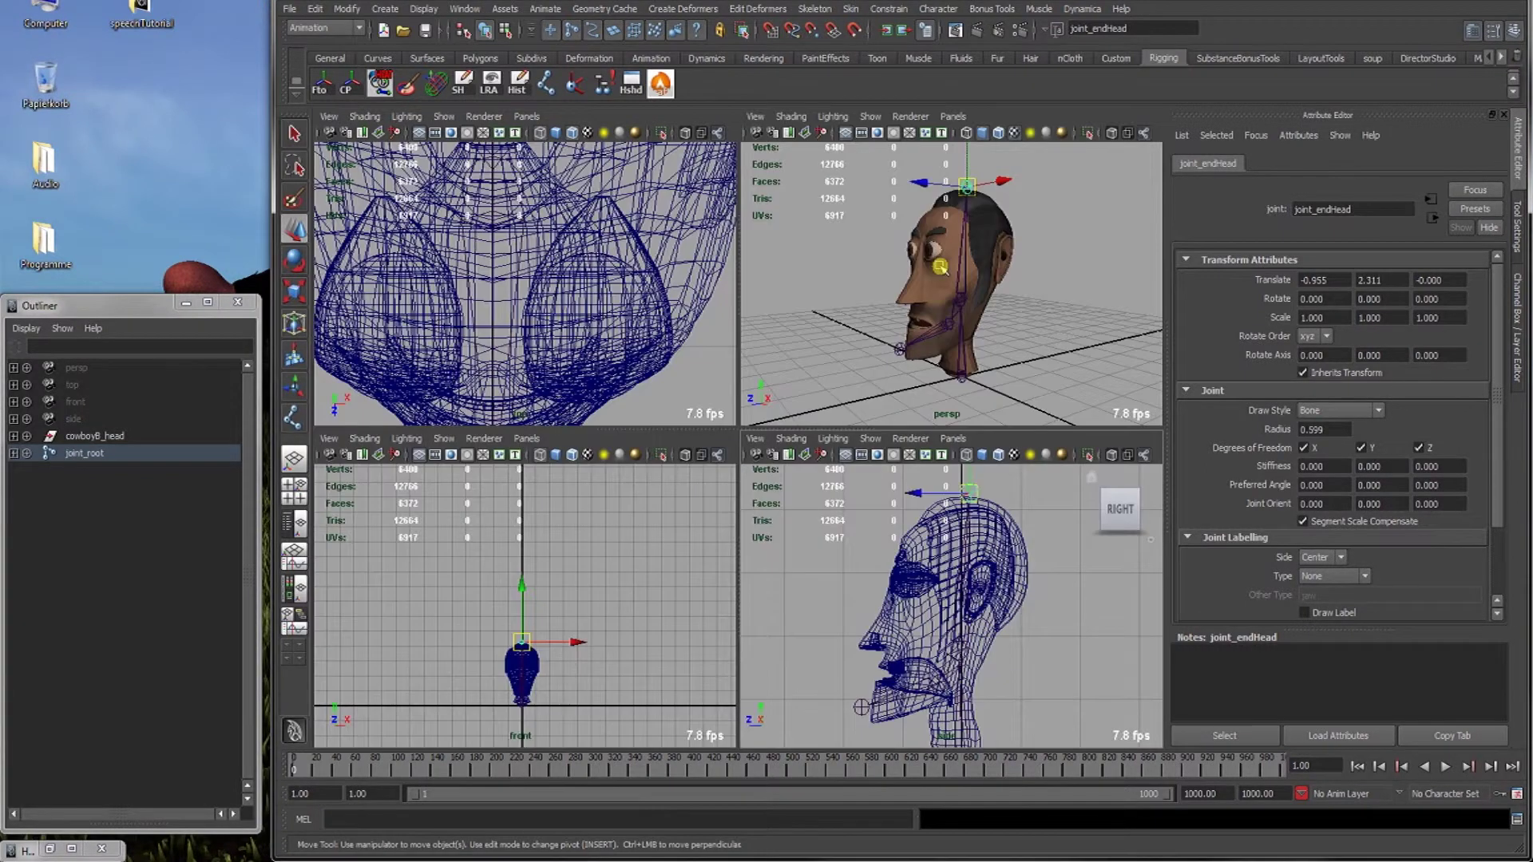
pyautogui.press('space')
pyautogui.keyDown('alt'); pyautogui.moveTo(839, 340); pyautogui.dragTo(663, 469); pyautogui.keyUp('alt')
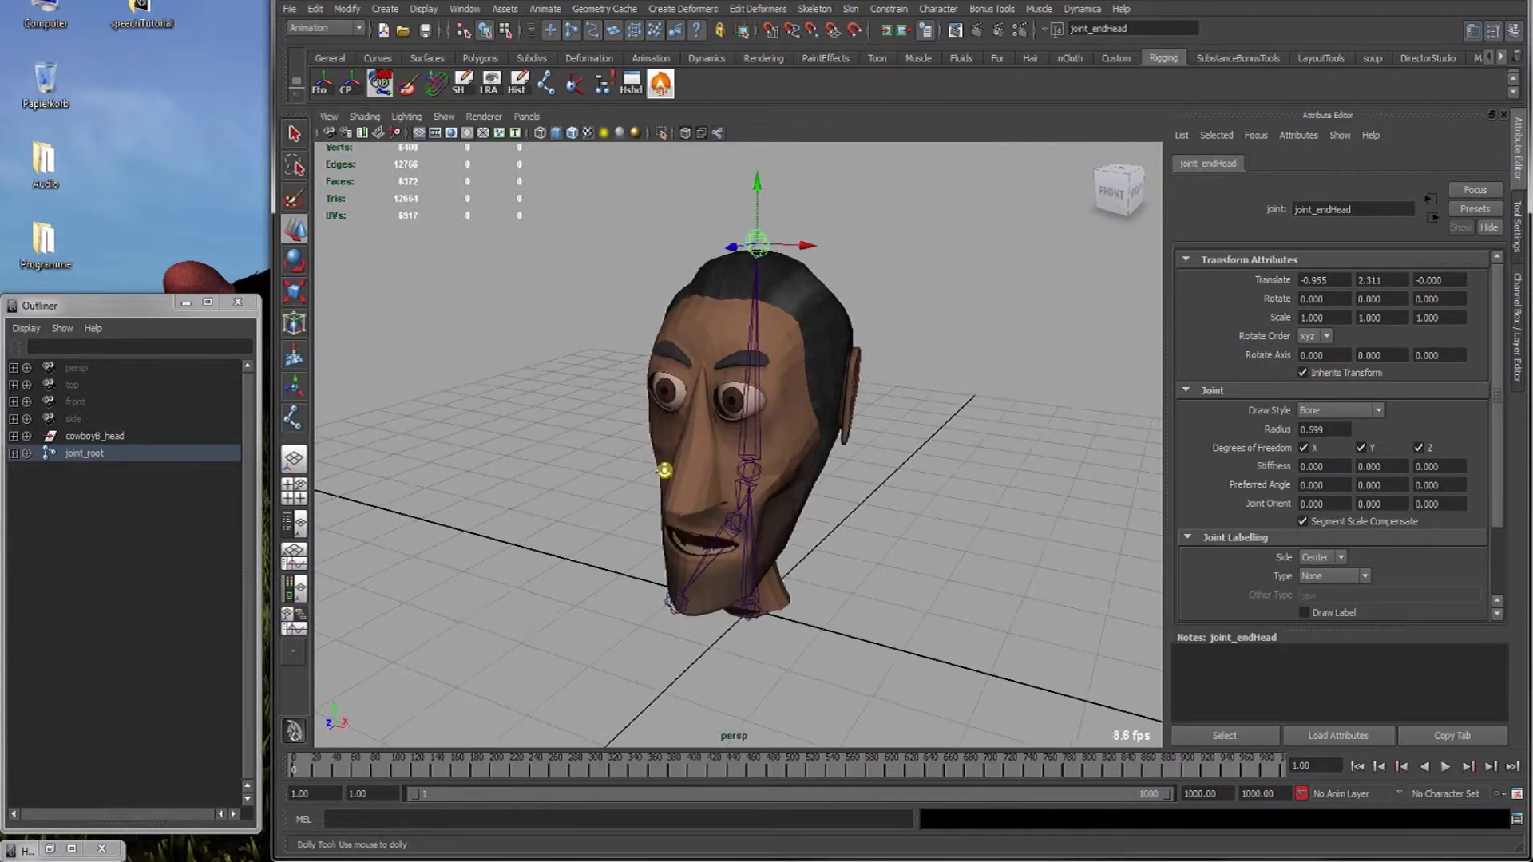
pyautogui.click(377, 58)
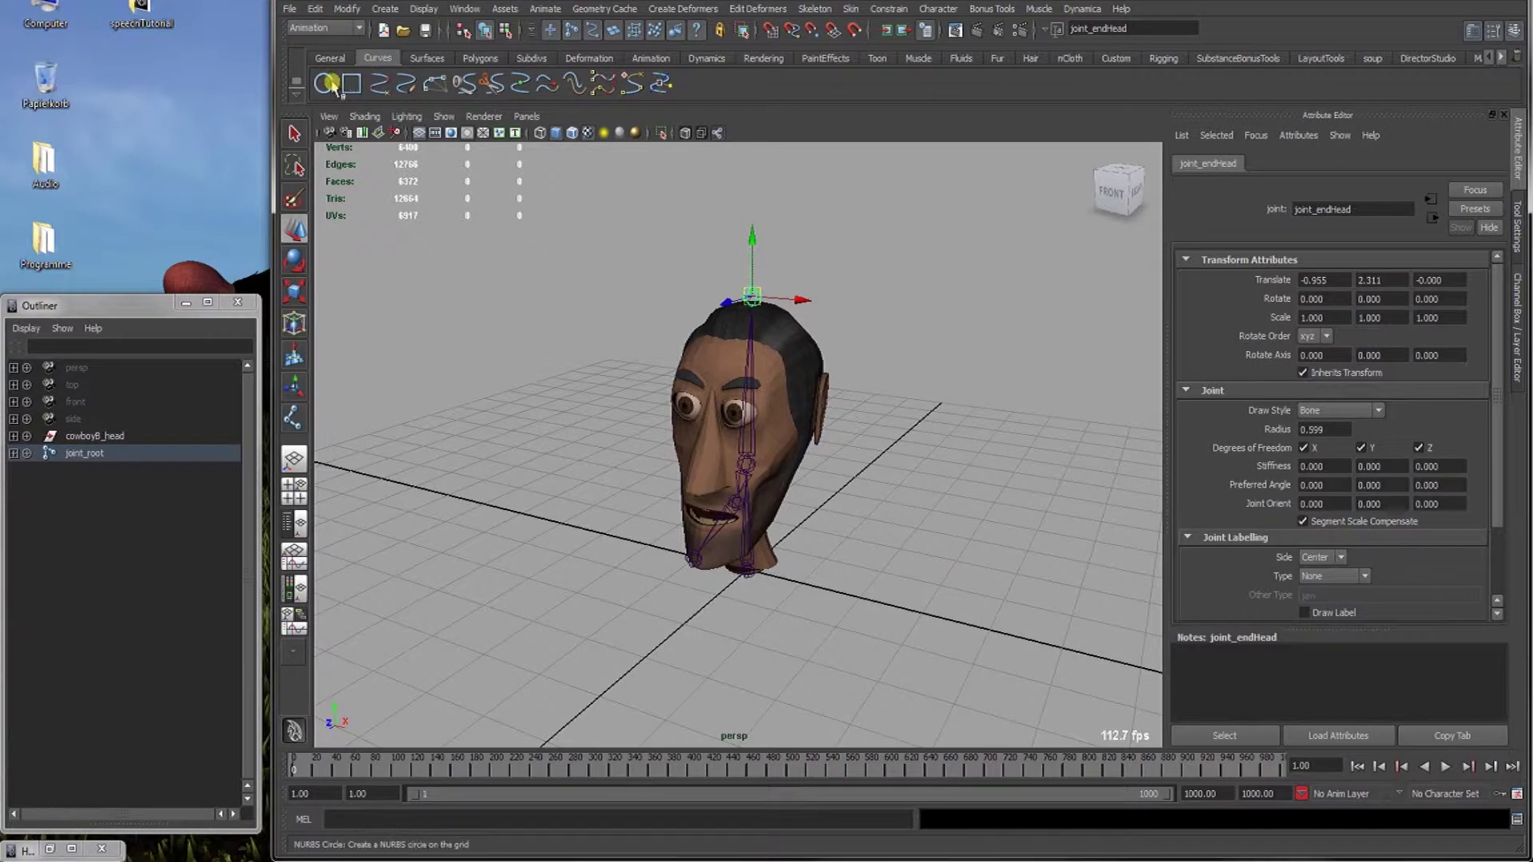
pyautogui.click(327, 84)
pyautogui.moveTo(695, 614); pyautogui.dragTo(914, 648)
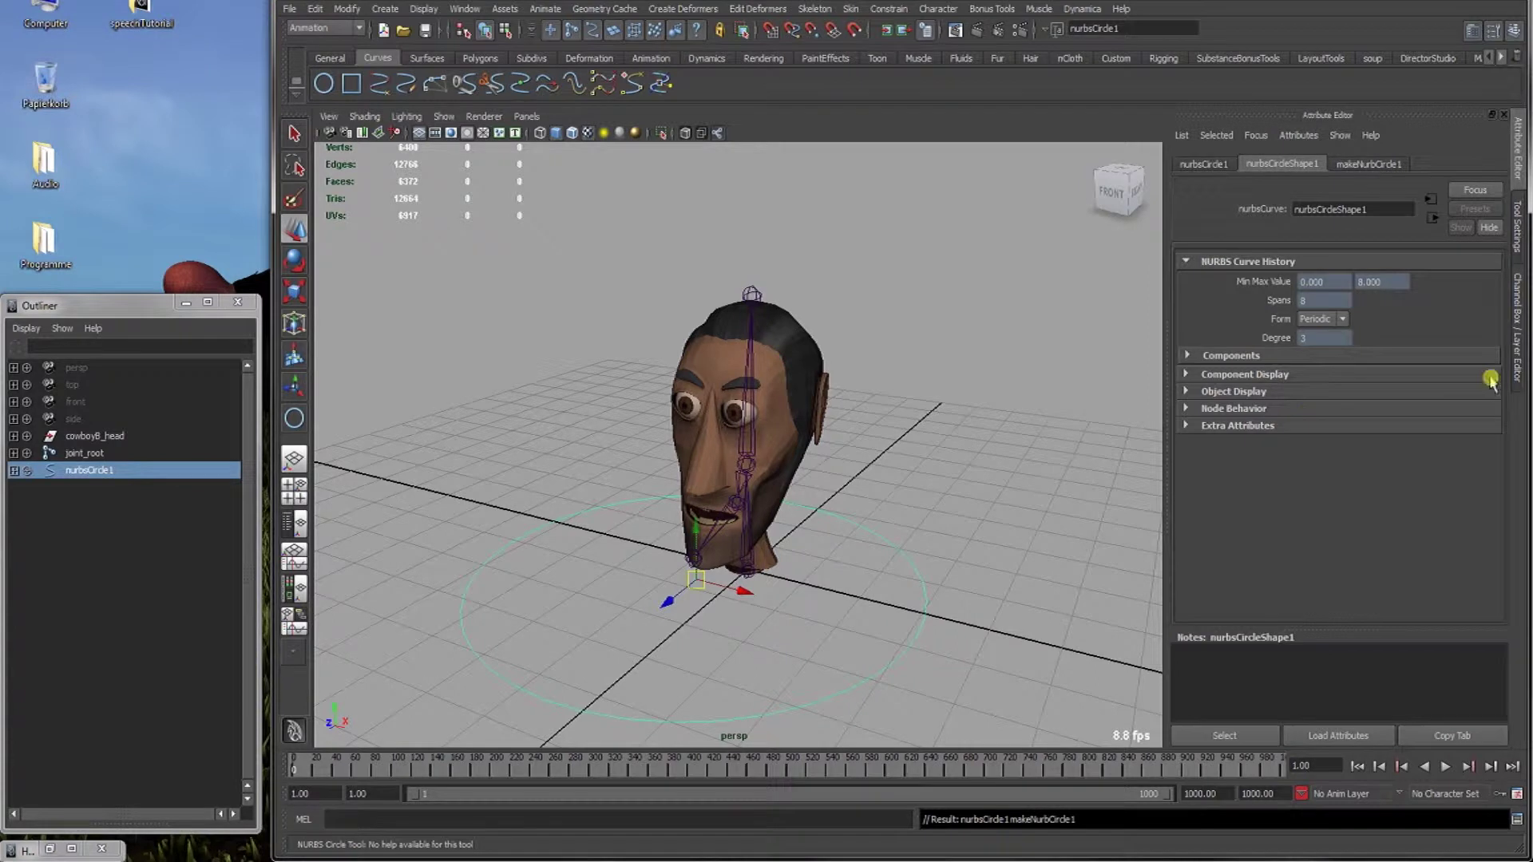
# Set the circle's Translate X, Y and Z to 0 and rename it cntrl_mainRoot.
pyautogui.click(1518, 324)
pyautogui.moveTo(1478, 184); pyautogui.dragTo(1483, 211)
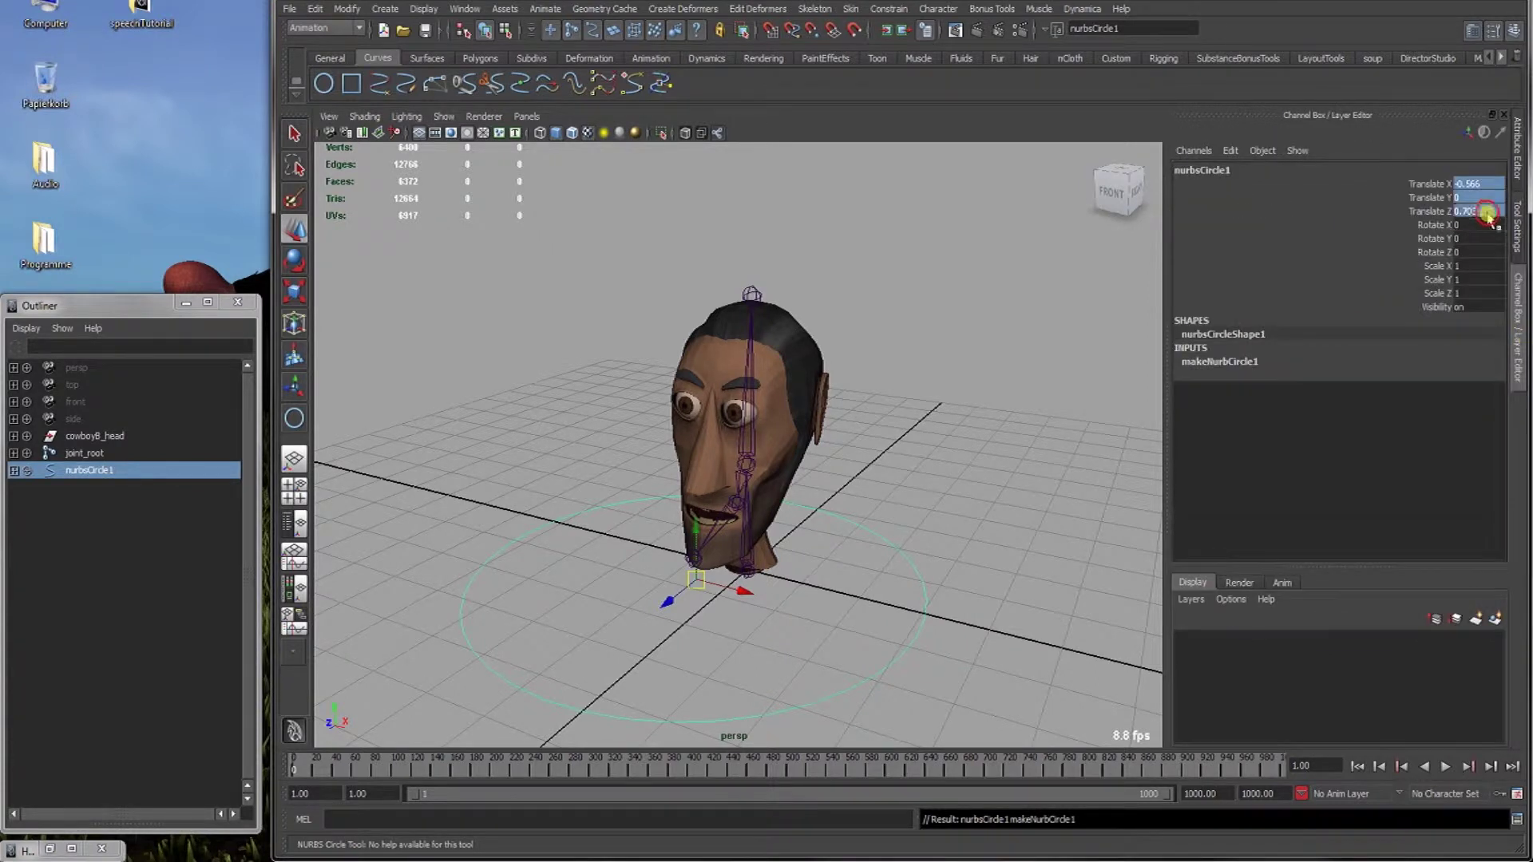
pyautogui.write('0')
pyautogui.press('Return')
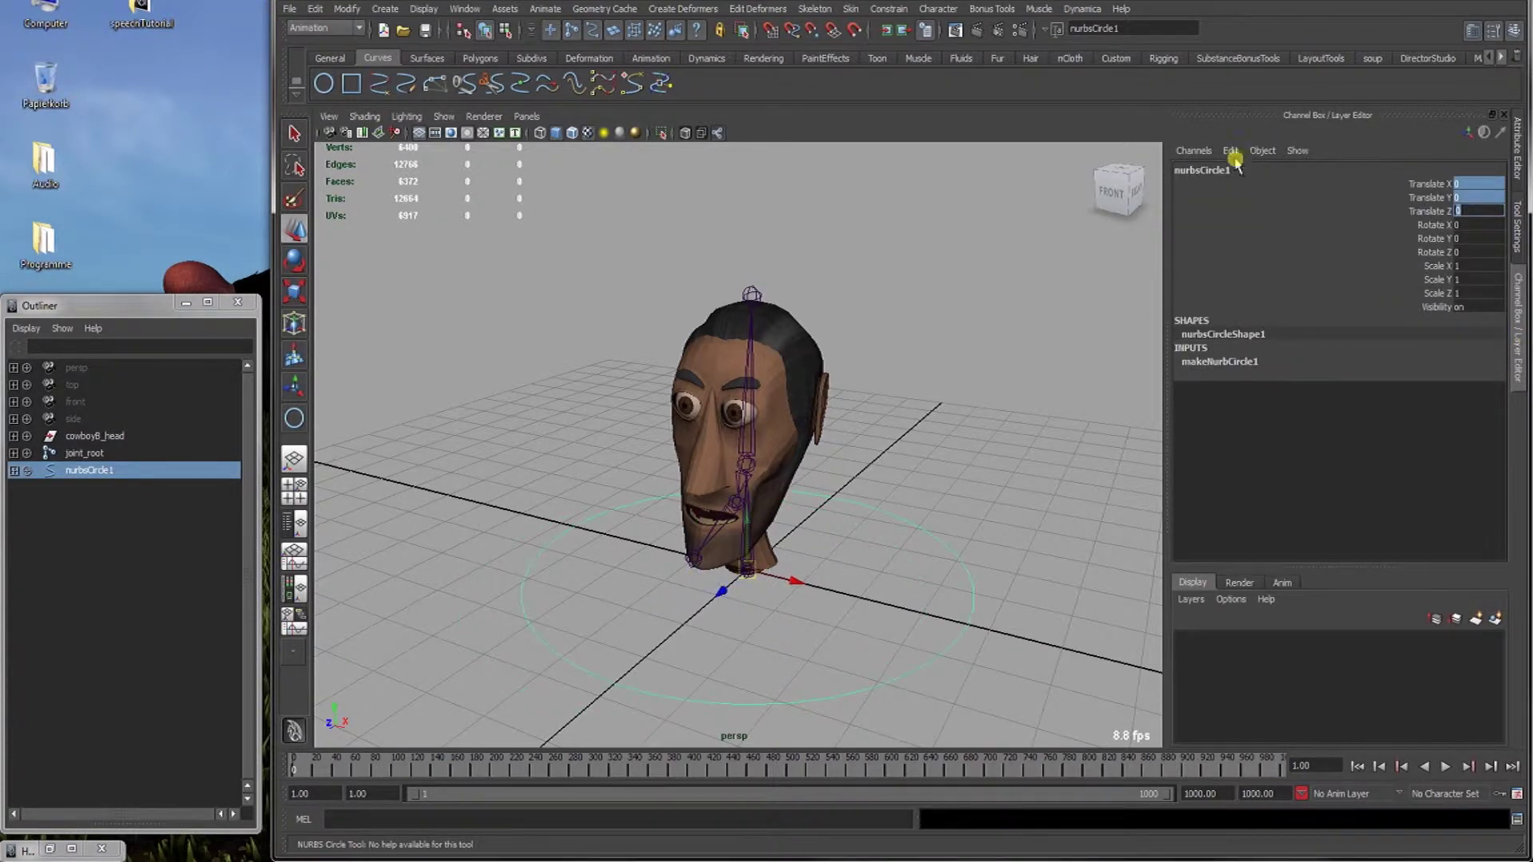
pyautogui.doubleClick(1205, 170)
pyautogui.write('cntr')
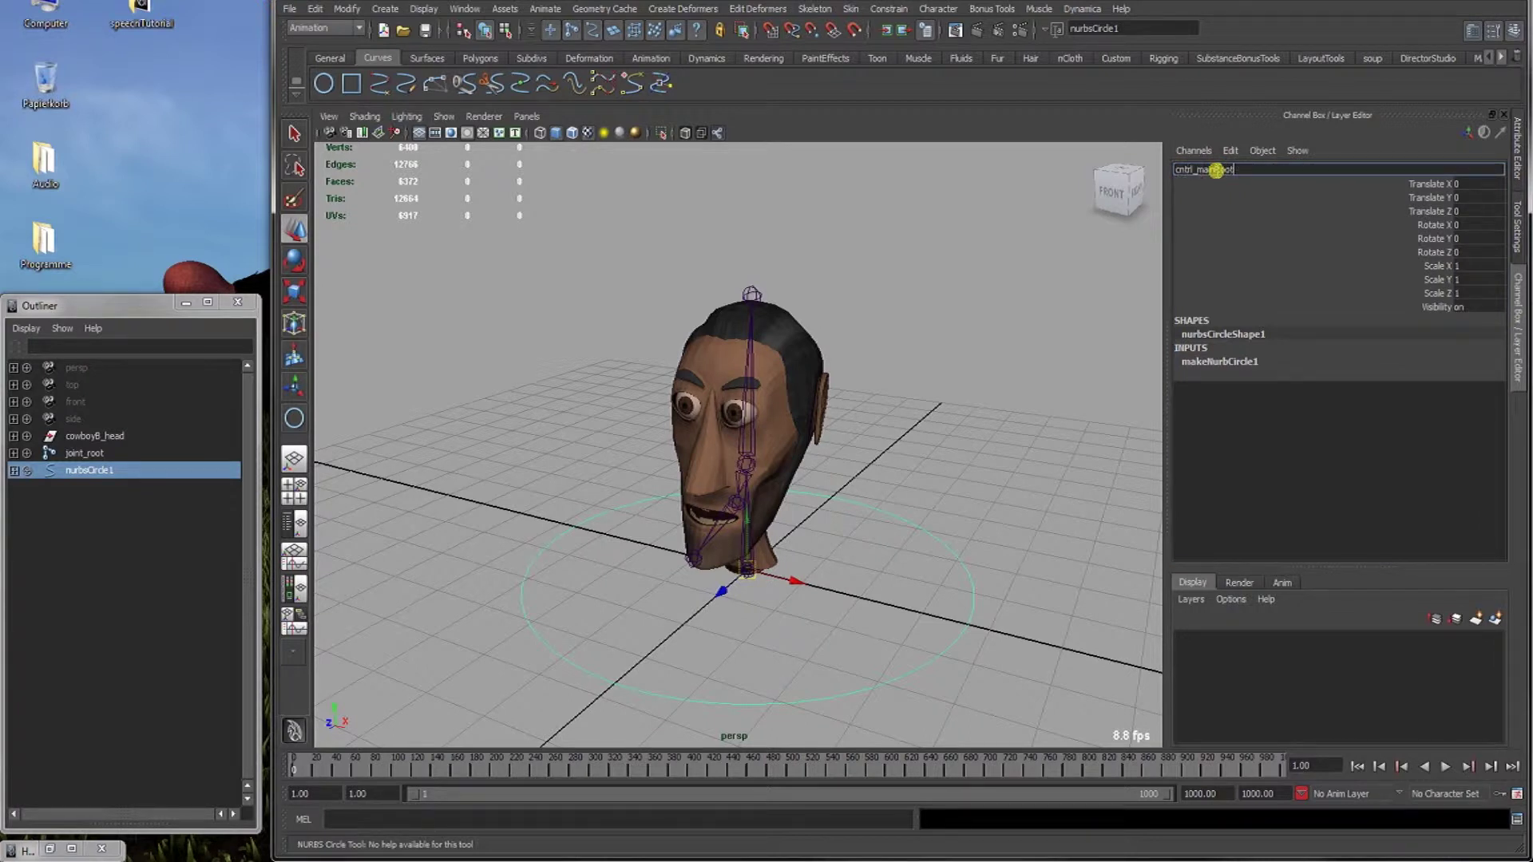
pyautogui.write('l_mainRoot')
pyautogui.press('Return')
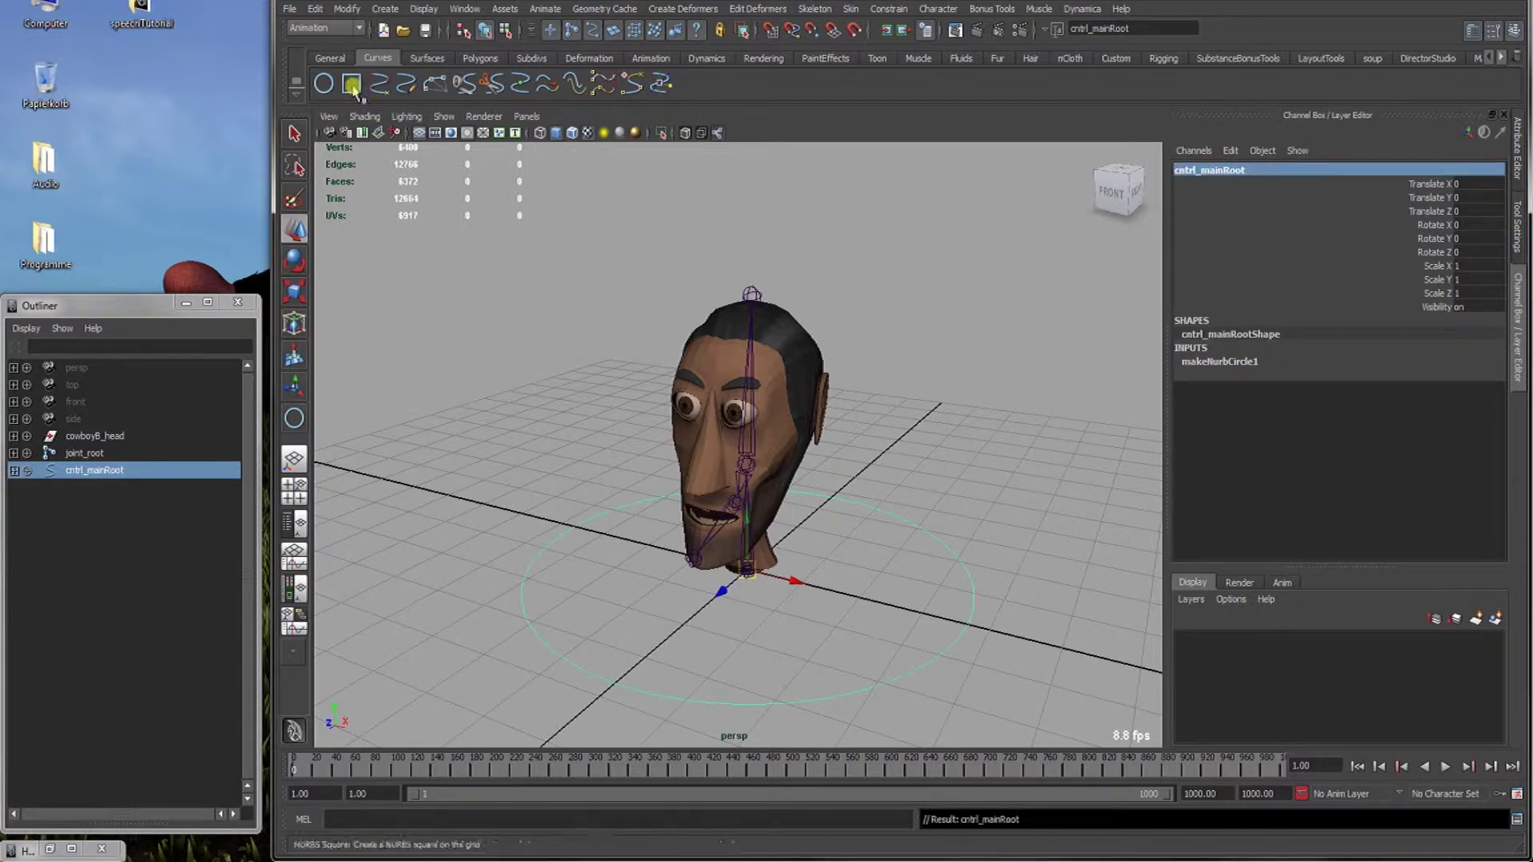
# Draw a second, smaller NURBS circle on the grid.
pyautogui.click(293, 418)
pyautogui.keyDown('alt'); pyautogui.moveTo(668, 490); pyautogui.dragTo(660, 538); pyautogui.keyUp('alt')
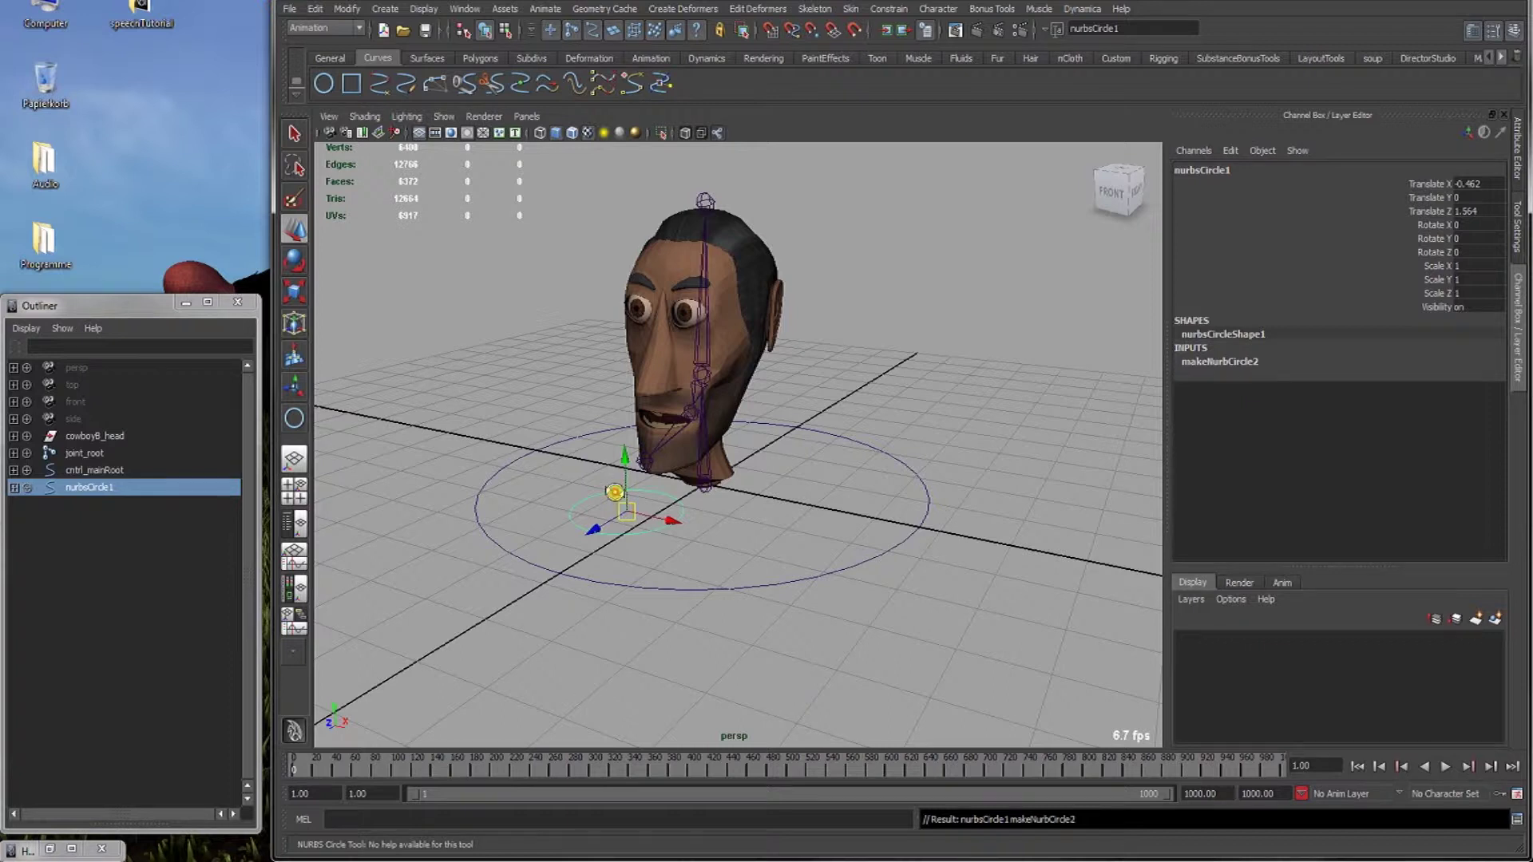
pyautogui.keyDown('alt'); pyautogui.moveTo(615, 491); pyautogui.dragTo(578, 499); pyautogui.keyUp('alt')
pyautogui.press('w')
pyautogui.scroll(3, 573, 505)
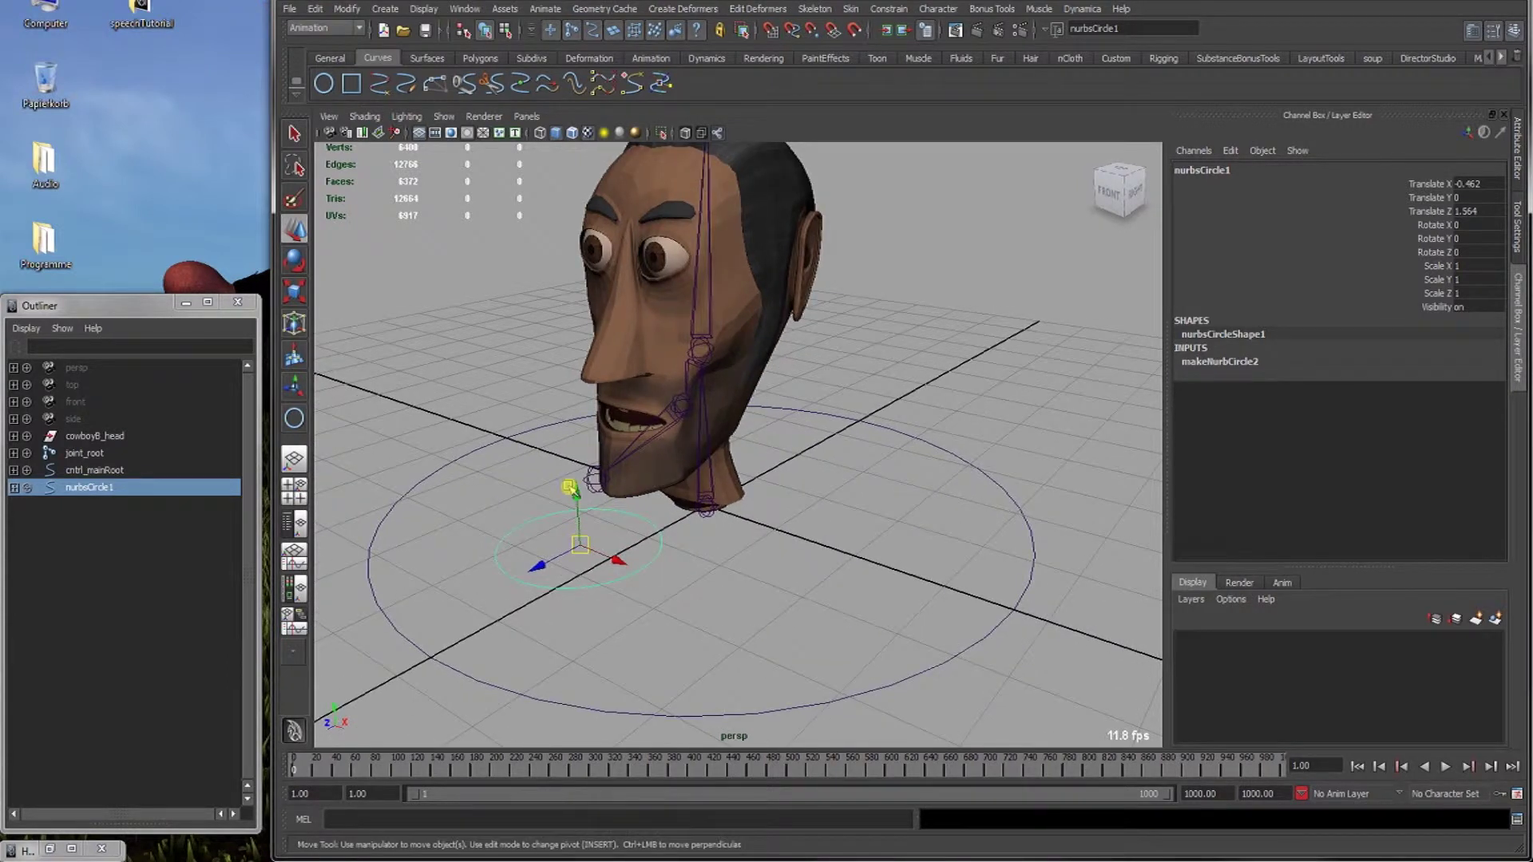
# Set the playback end frame to 100.
pyautogui.doubleClick(1207, 793)
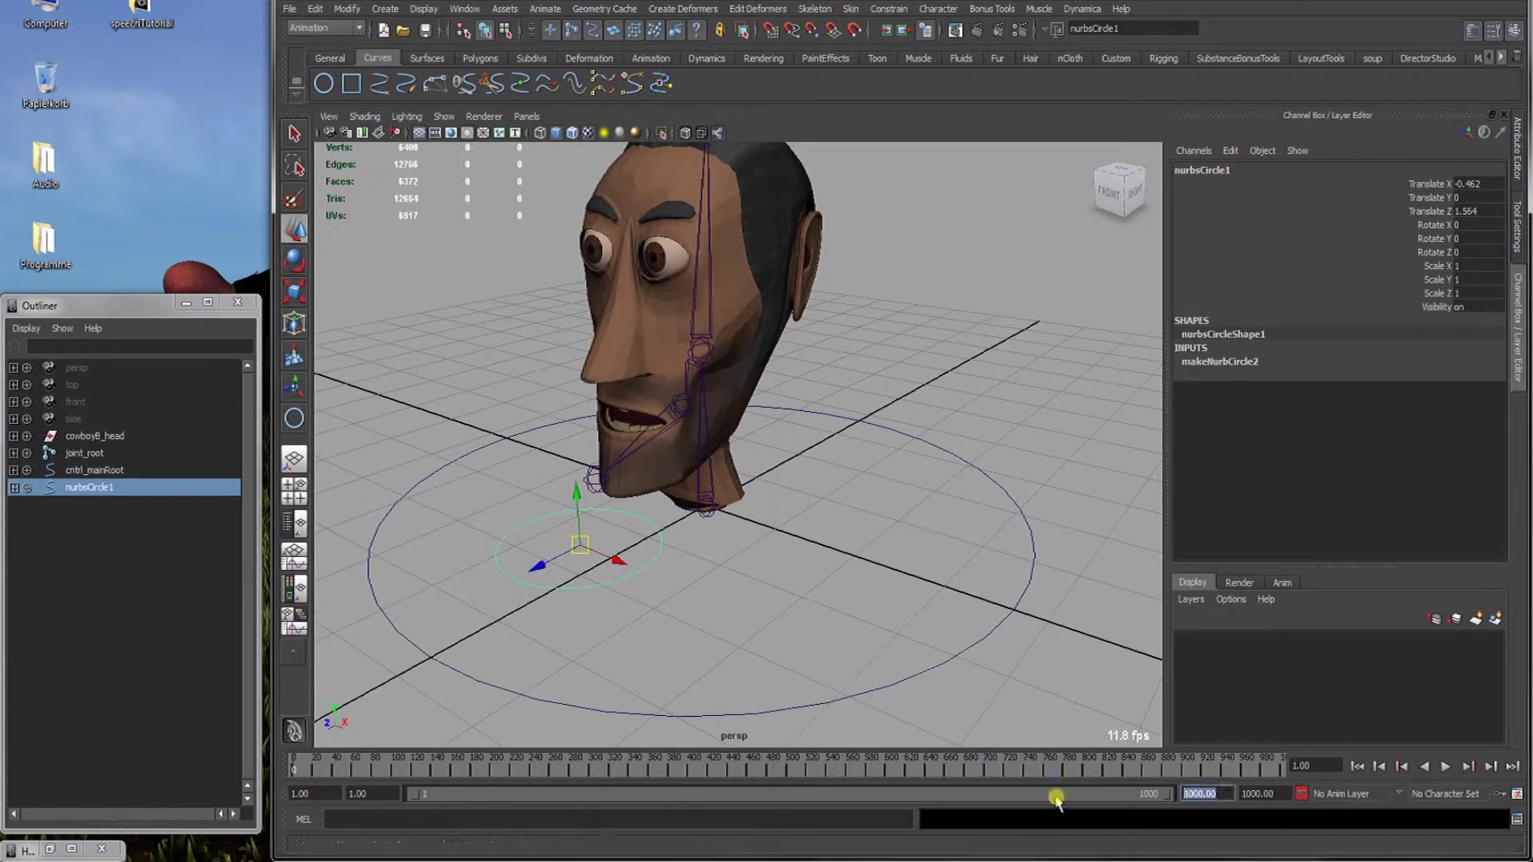
pyautogui.write('100')
pyautogui.press('Return')
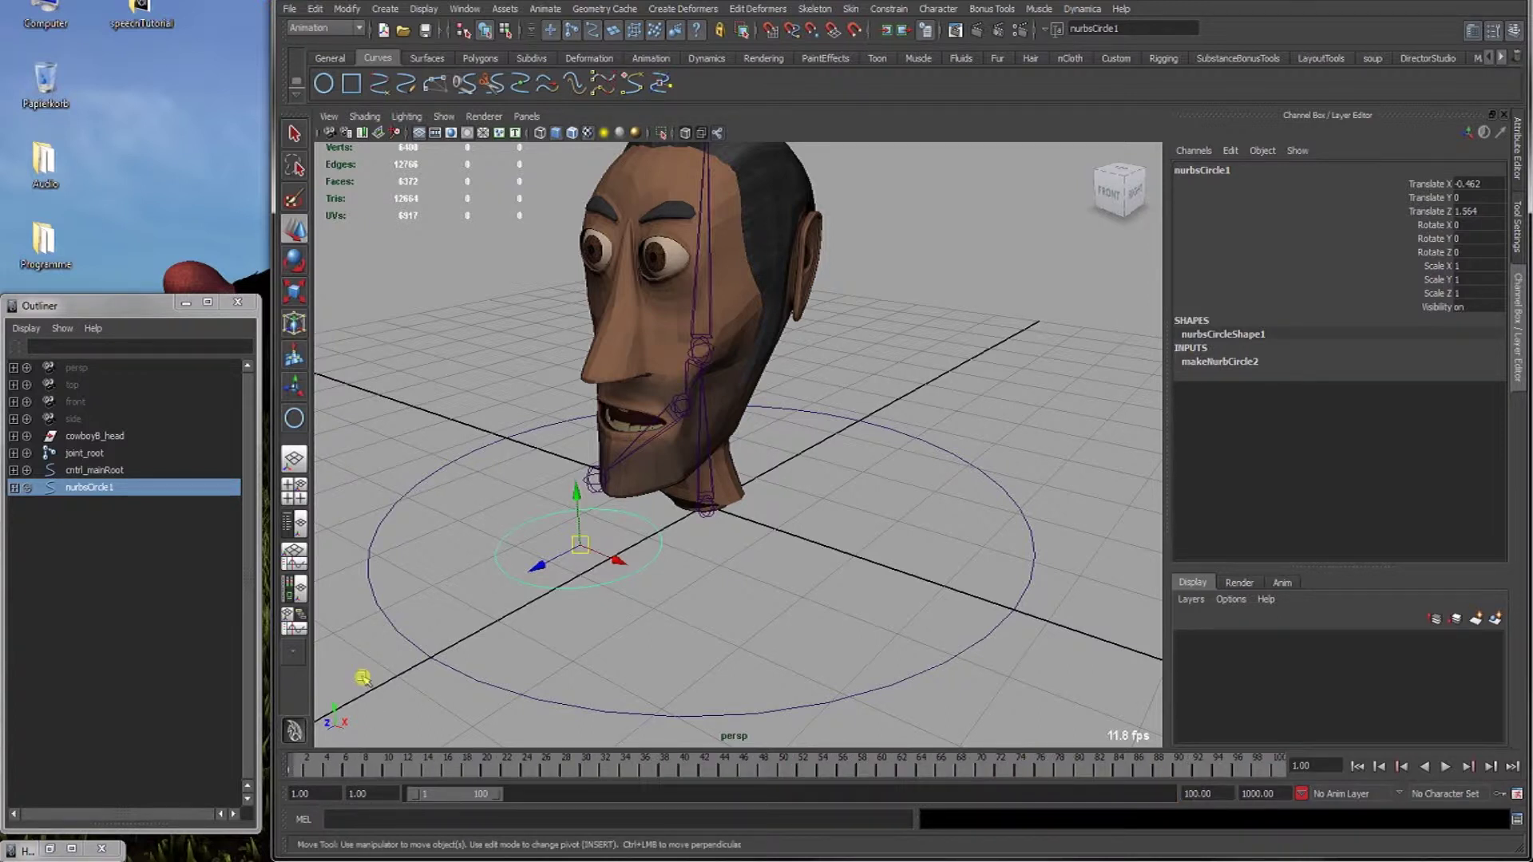
# Move the second circle to the origin by zeroing its translate channels.
pyautogui.keyDown('alt'); pyautogui.moveTo(602, 530); pyautogui.dragTo(541, 562); pyautogui.keyUp('alt')
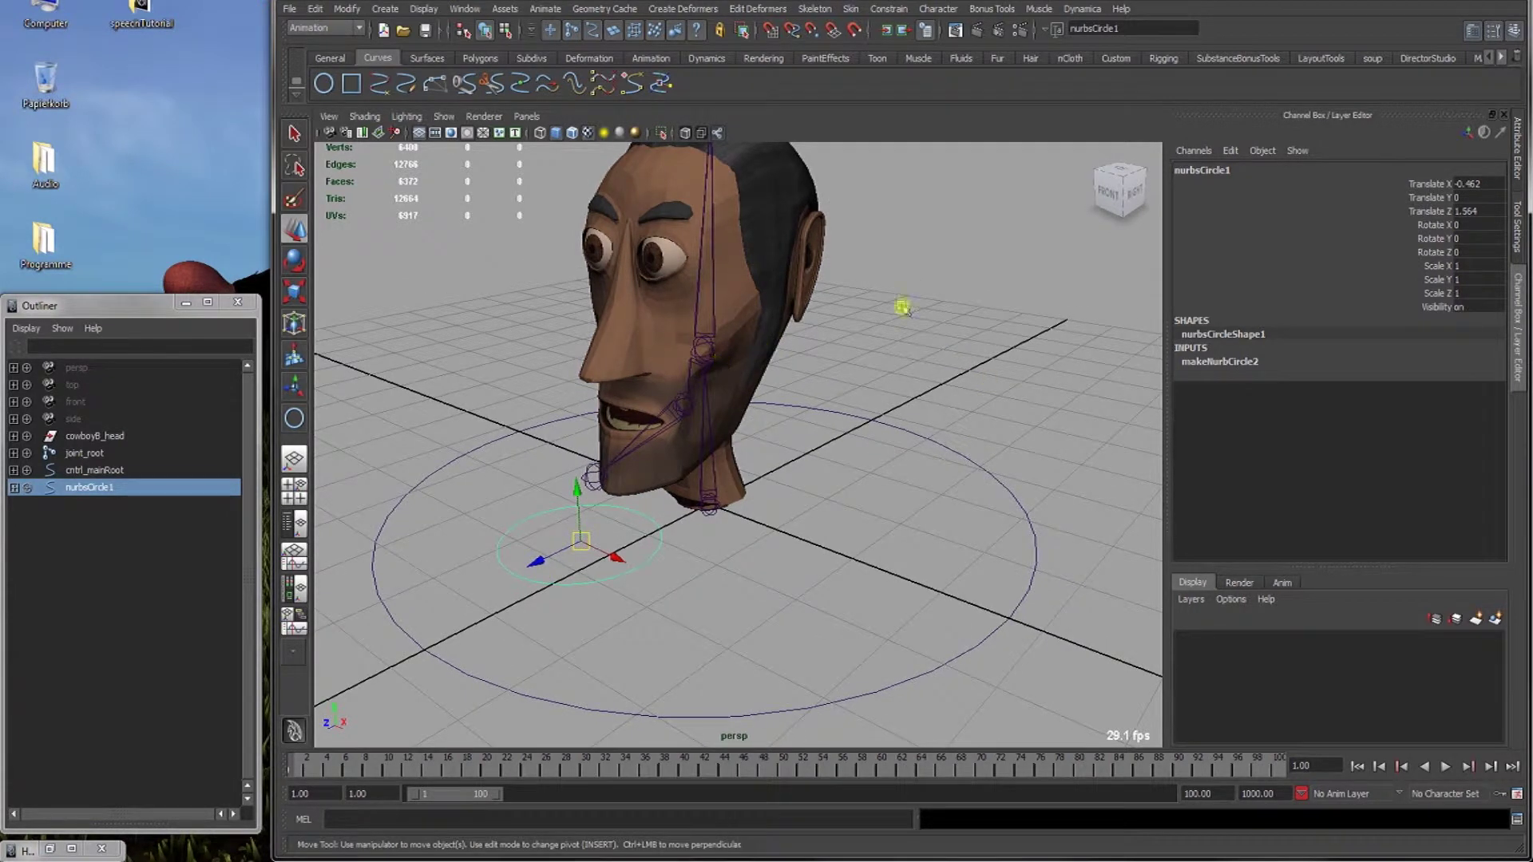
pyautogui.moveTo(1473, 186); pyautogui.dragTo(1460, 212)
pyautogui.write('0')
pyautogui.press('Return')
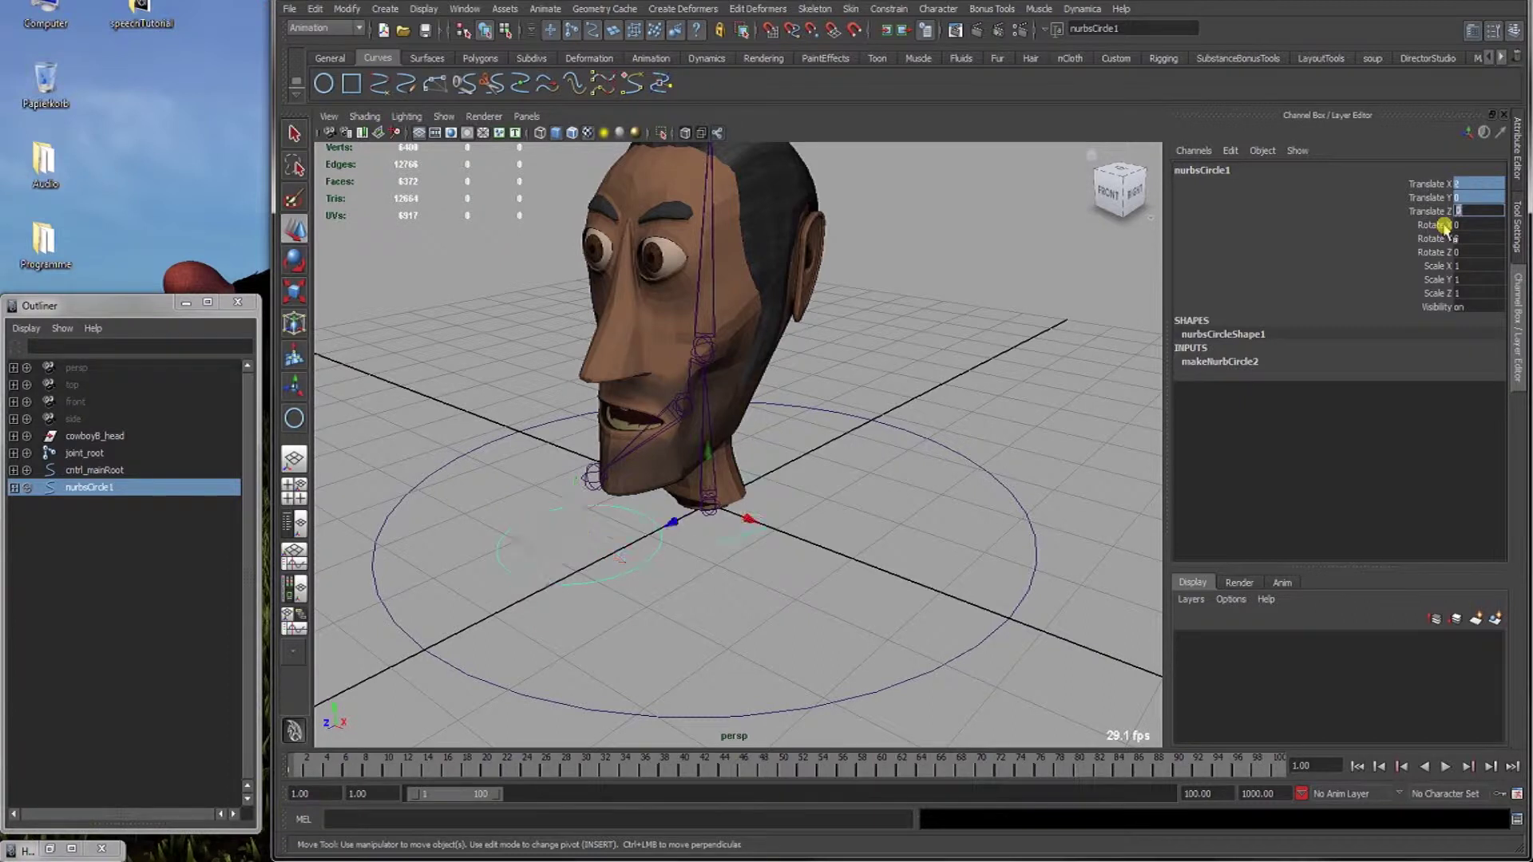
# Rotate the circle -90 degrees on X so it stands upright.
pyautogui.keyDown('alt'); pyautogui.moveTo(845, 444); pyautogui.dragTo(591, 508); pyautogui.keyUp('alt')
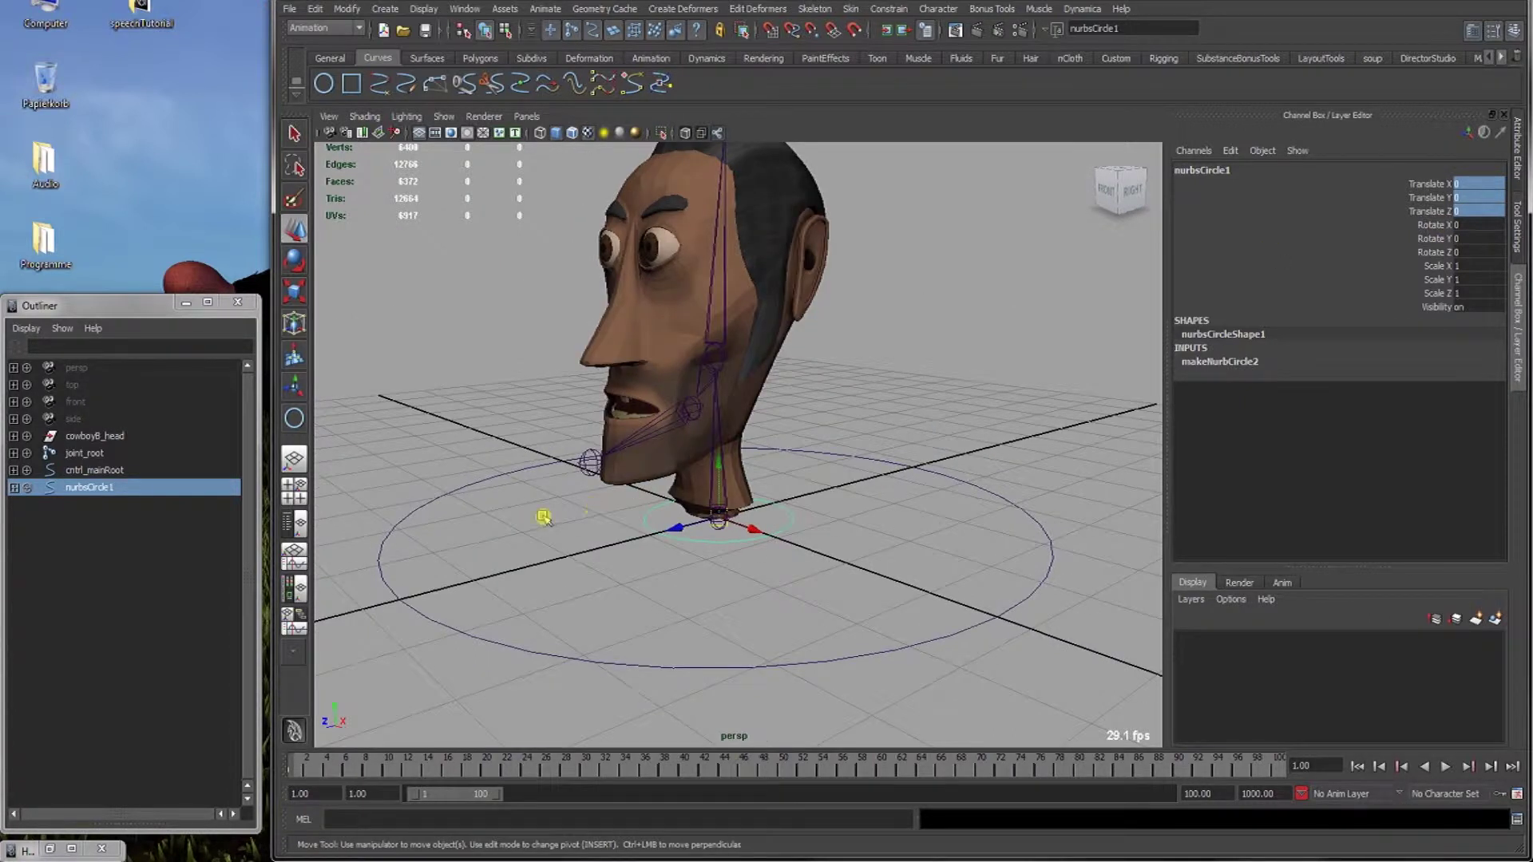
pyautogui.press('e')
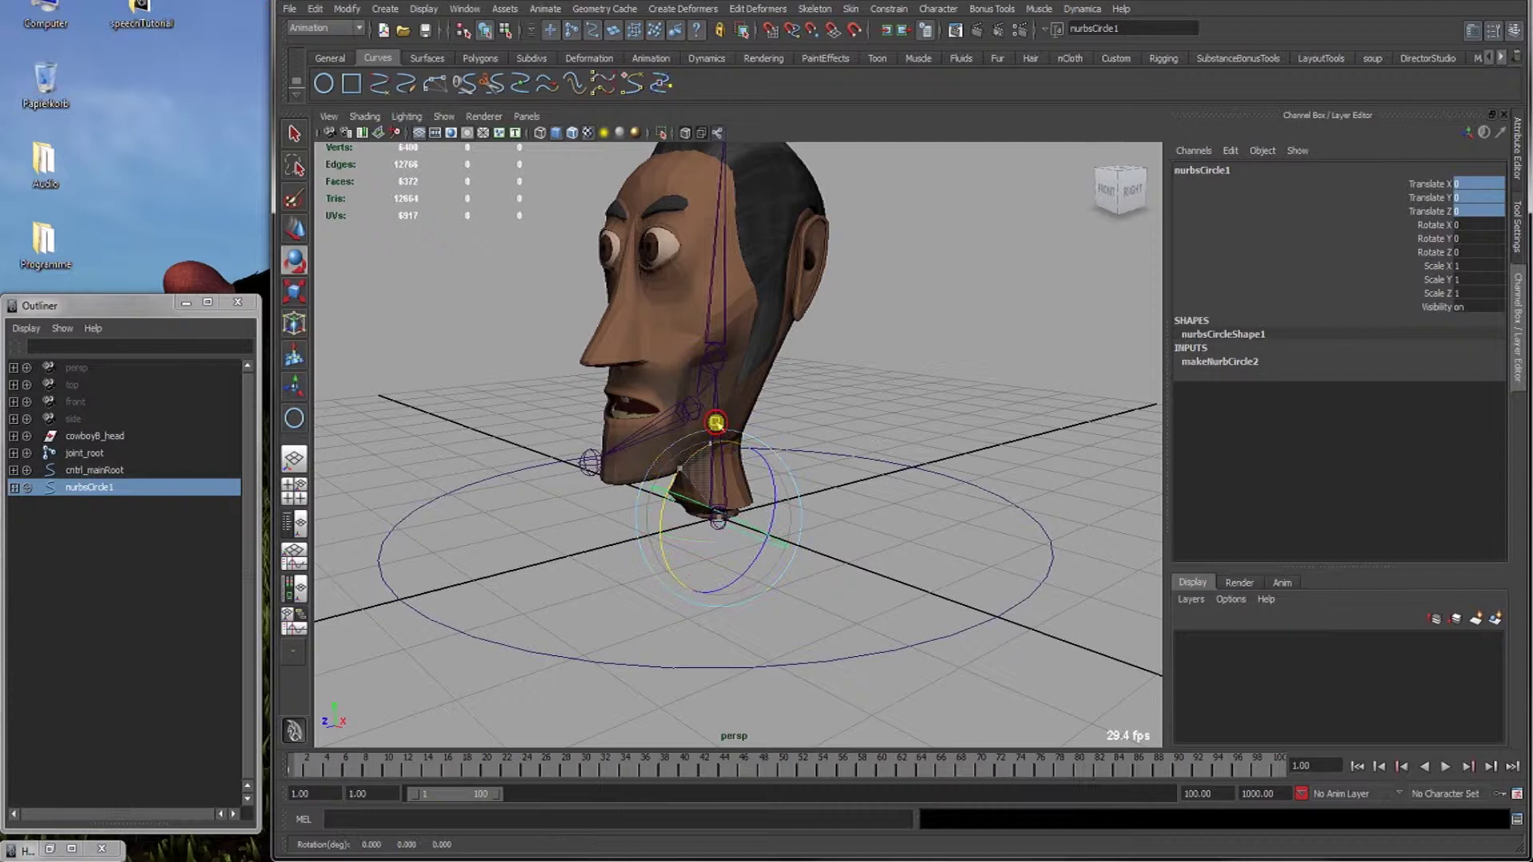
pyautogui.moveTo(716, 423); pyautogui.dragTo(765, 404)
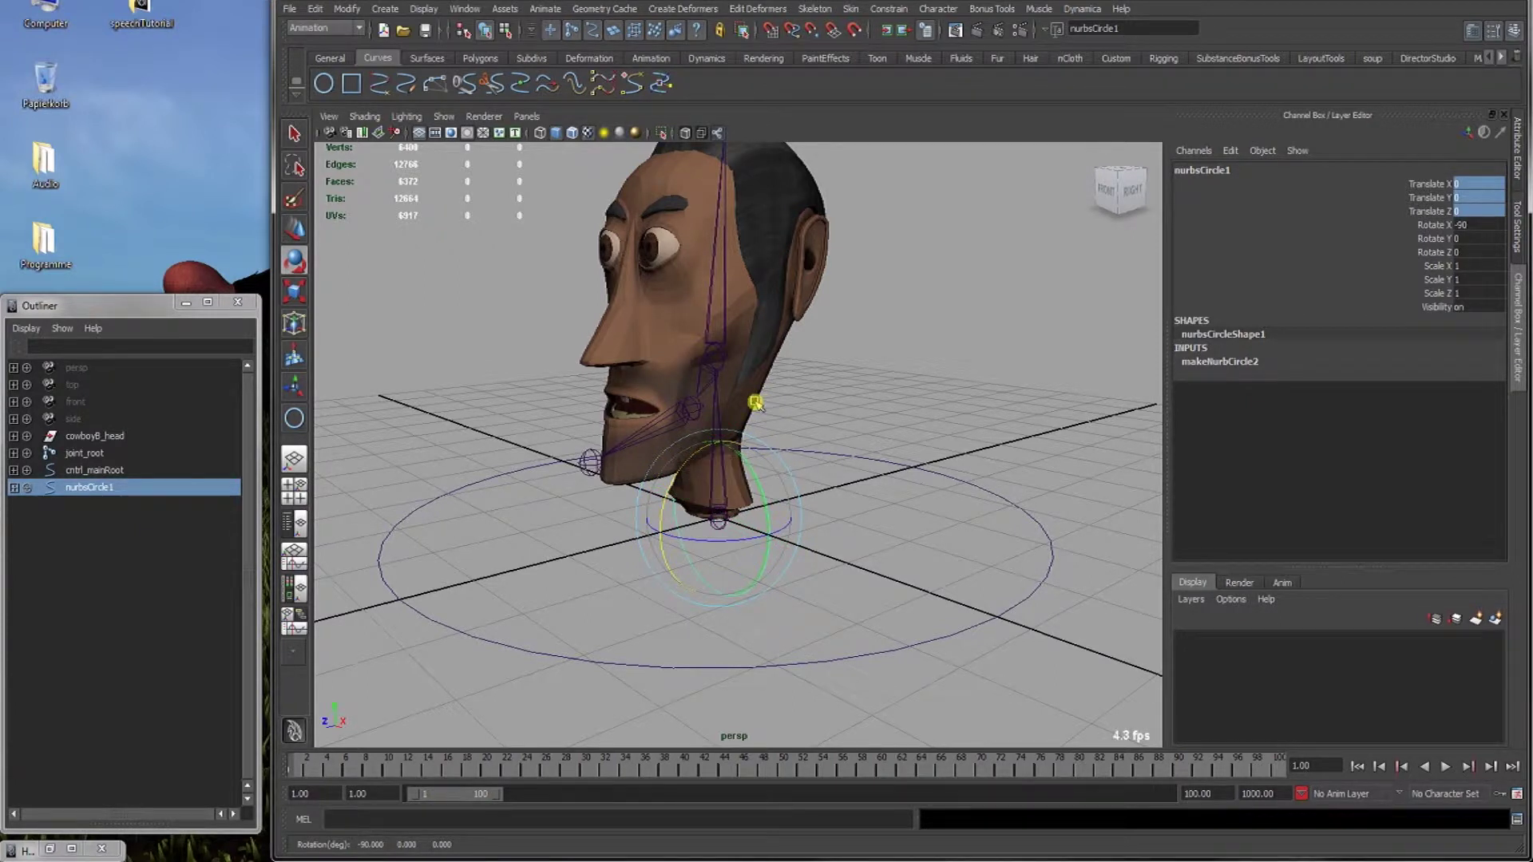
pyautogui.press('w')
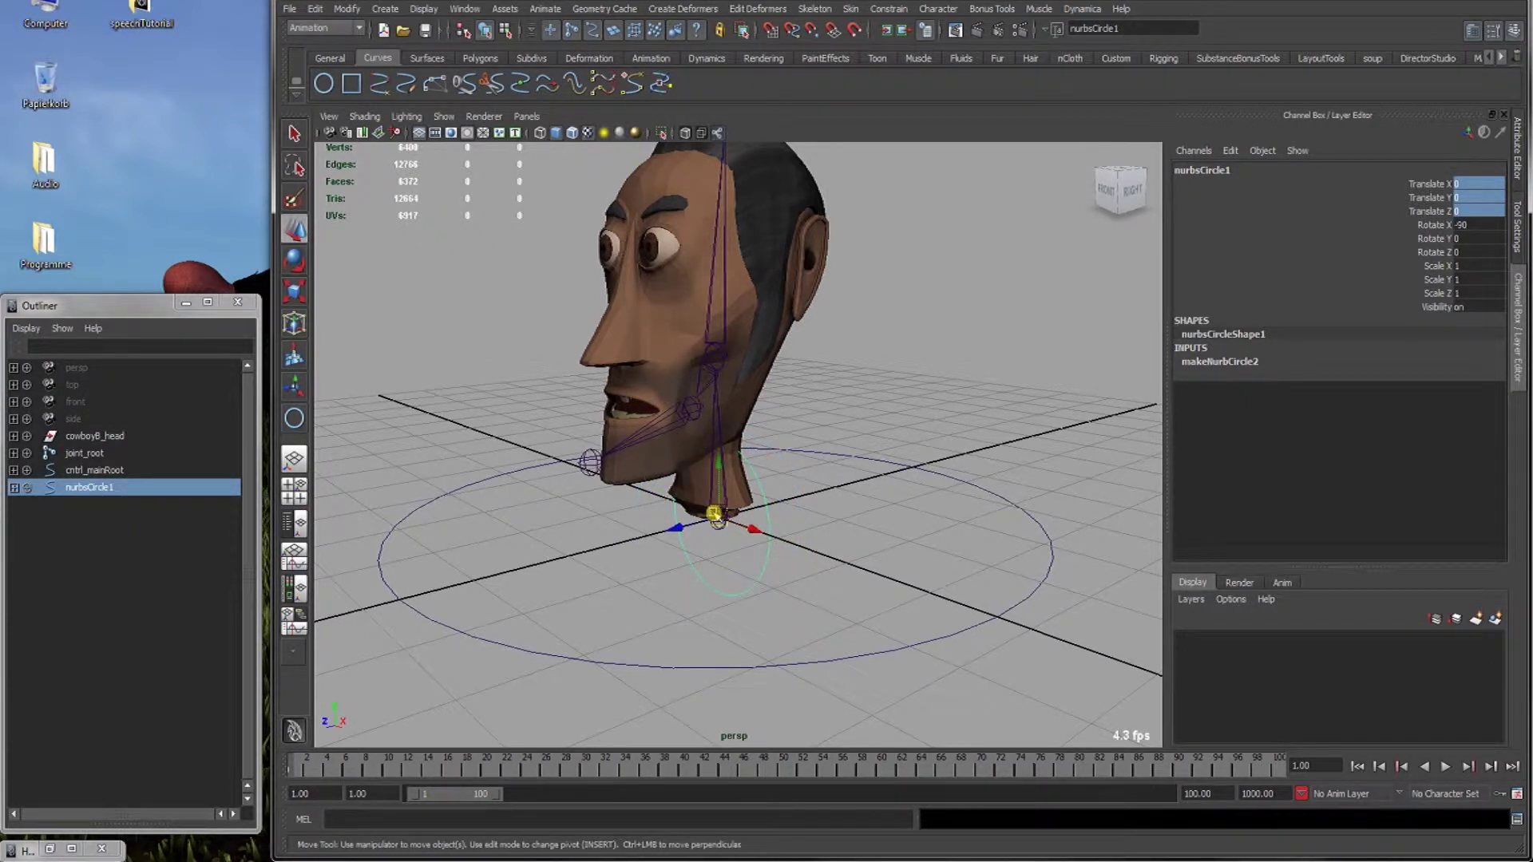
pyautogui.keyDown('alt'); pyautogui.moveTo(715, 513); pyautogui.dragTo(701, 519); pyautogui.keyUp('alt')
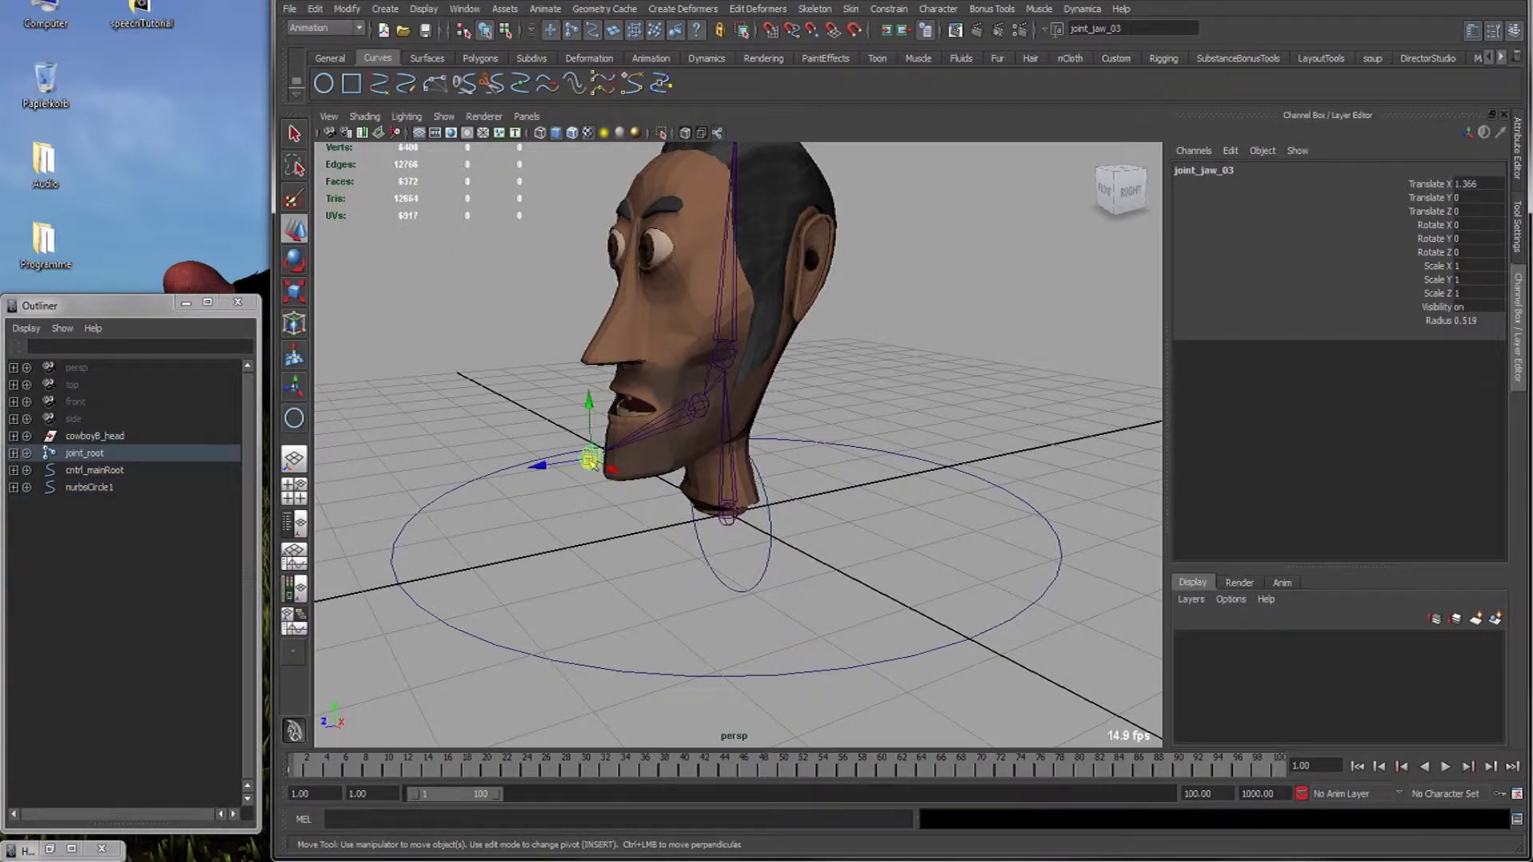
# Snap nurbsCircle1 onto the chin point and scale it down to 0.249.
pyautogui.click(768, 575)
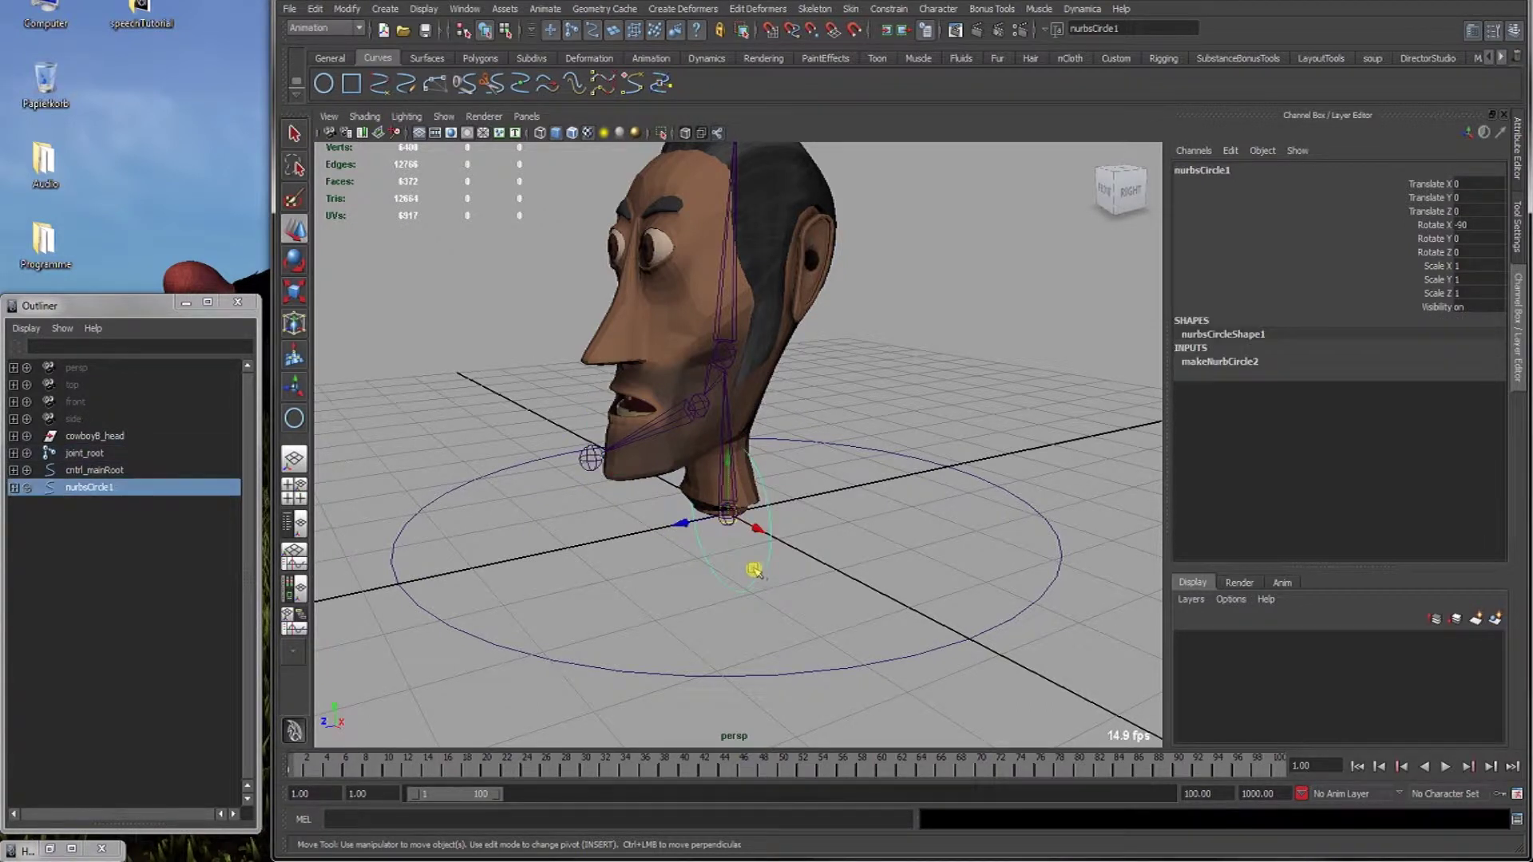
pyautogui.press('v')
pyautogui.moveTo(726, 513); pyautogui.dragTo(702, 534)
pyautogui.press('r')
pyautogui.keyDown('alt'); pyautogui.moveTo(866, 543); pyautogui.dragTo(941, 545, button='right'); pyautogui.keyUp('alt')
pyautogui.keyDown('alt'); pyautogui.moveTo(940, 544); pyautogui.dragTo(827, 544); pyautogui.keyUp('alt')
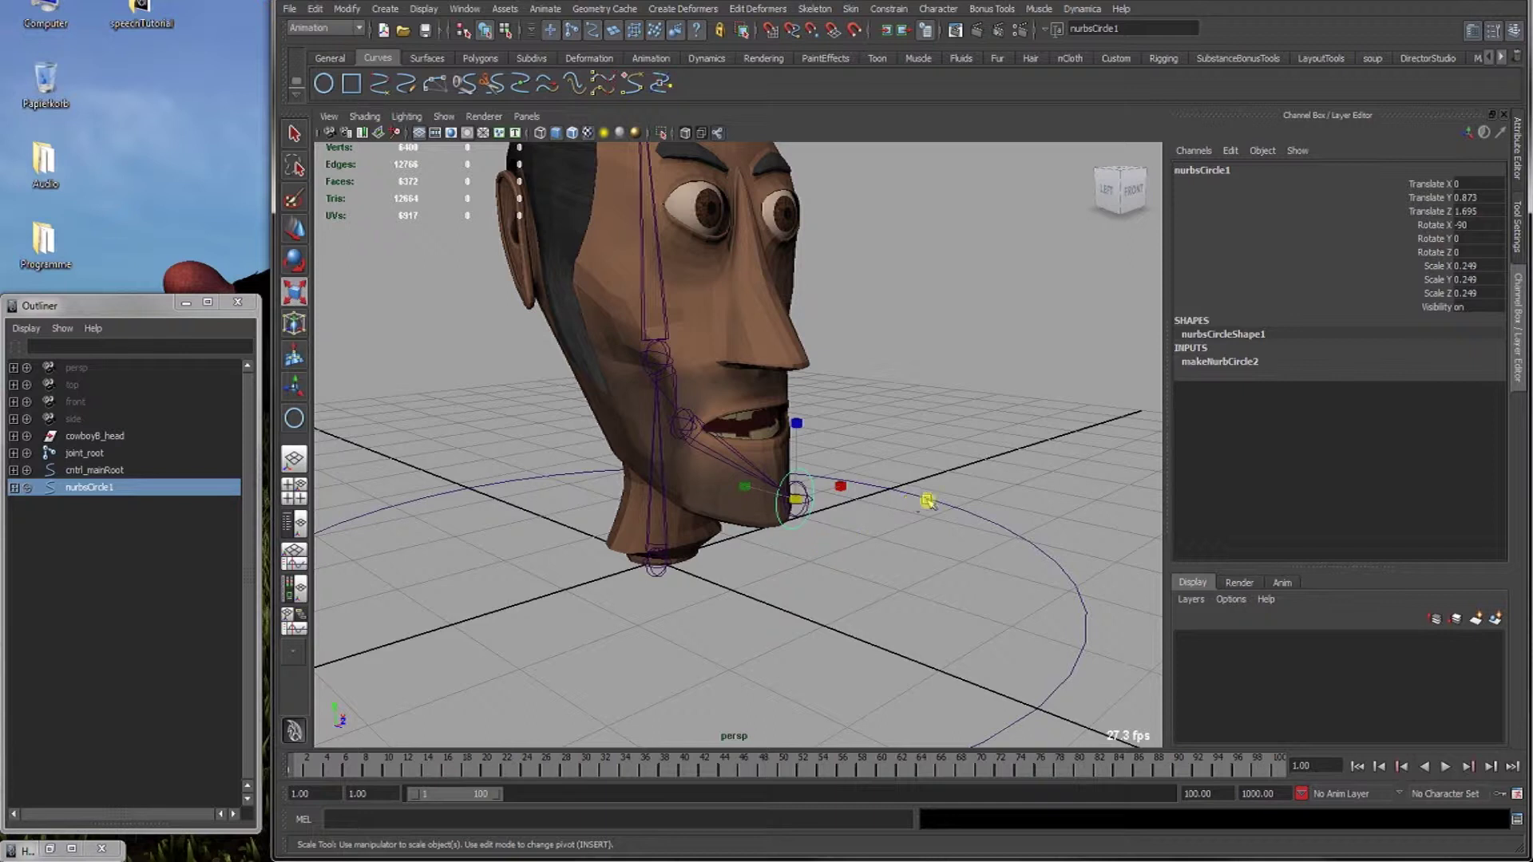
# Rename the circle cntrl_jawAudioDriven in the Channel Box.
pyautogui.click(1227, 173)
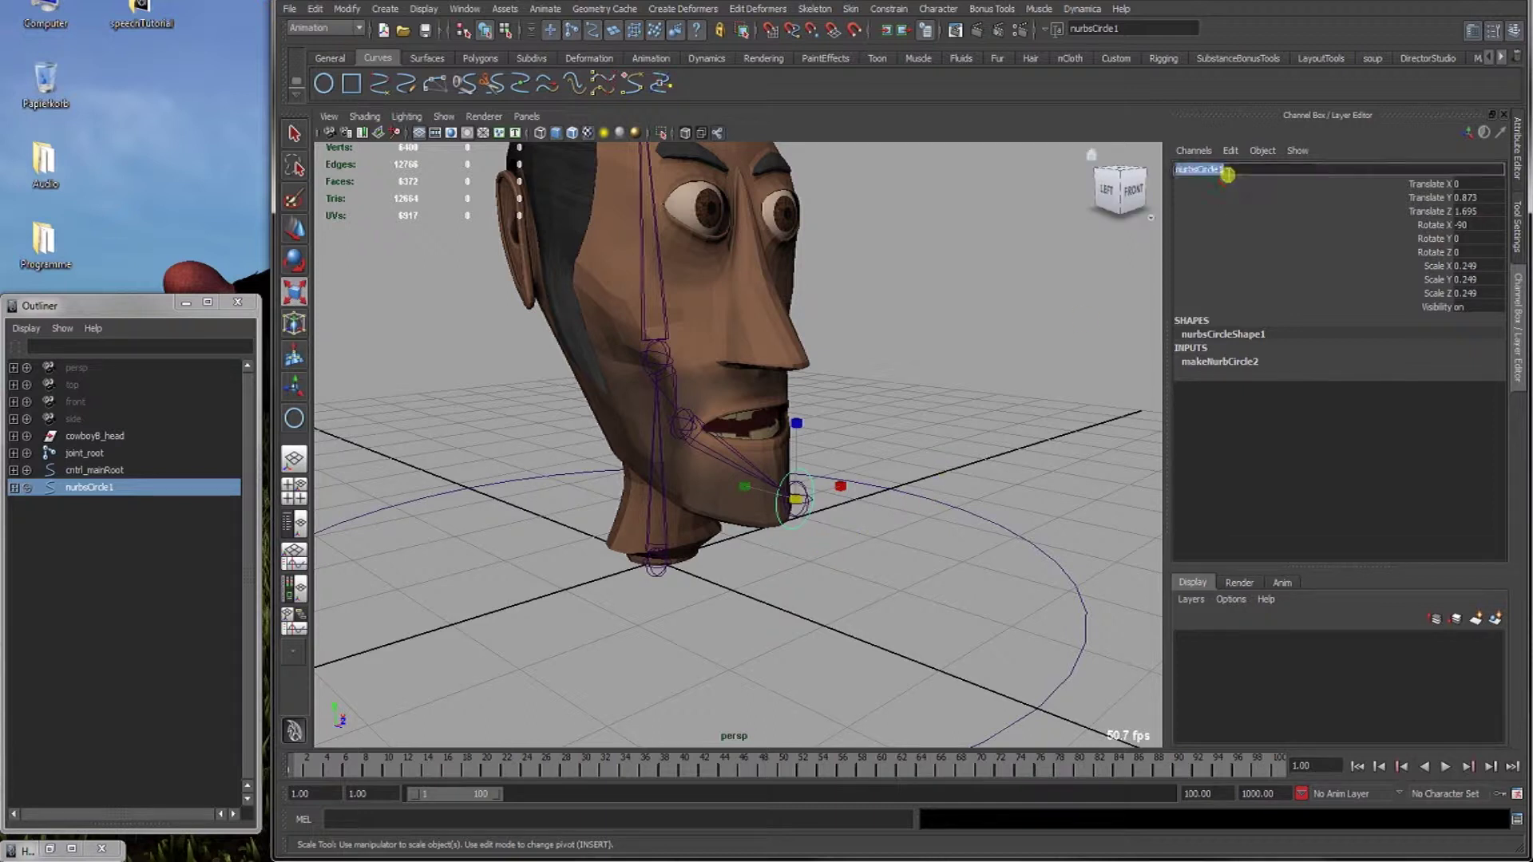
pyautogui.write('cntl_jawAu')
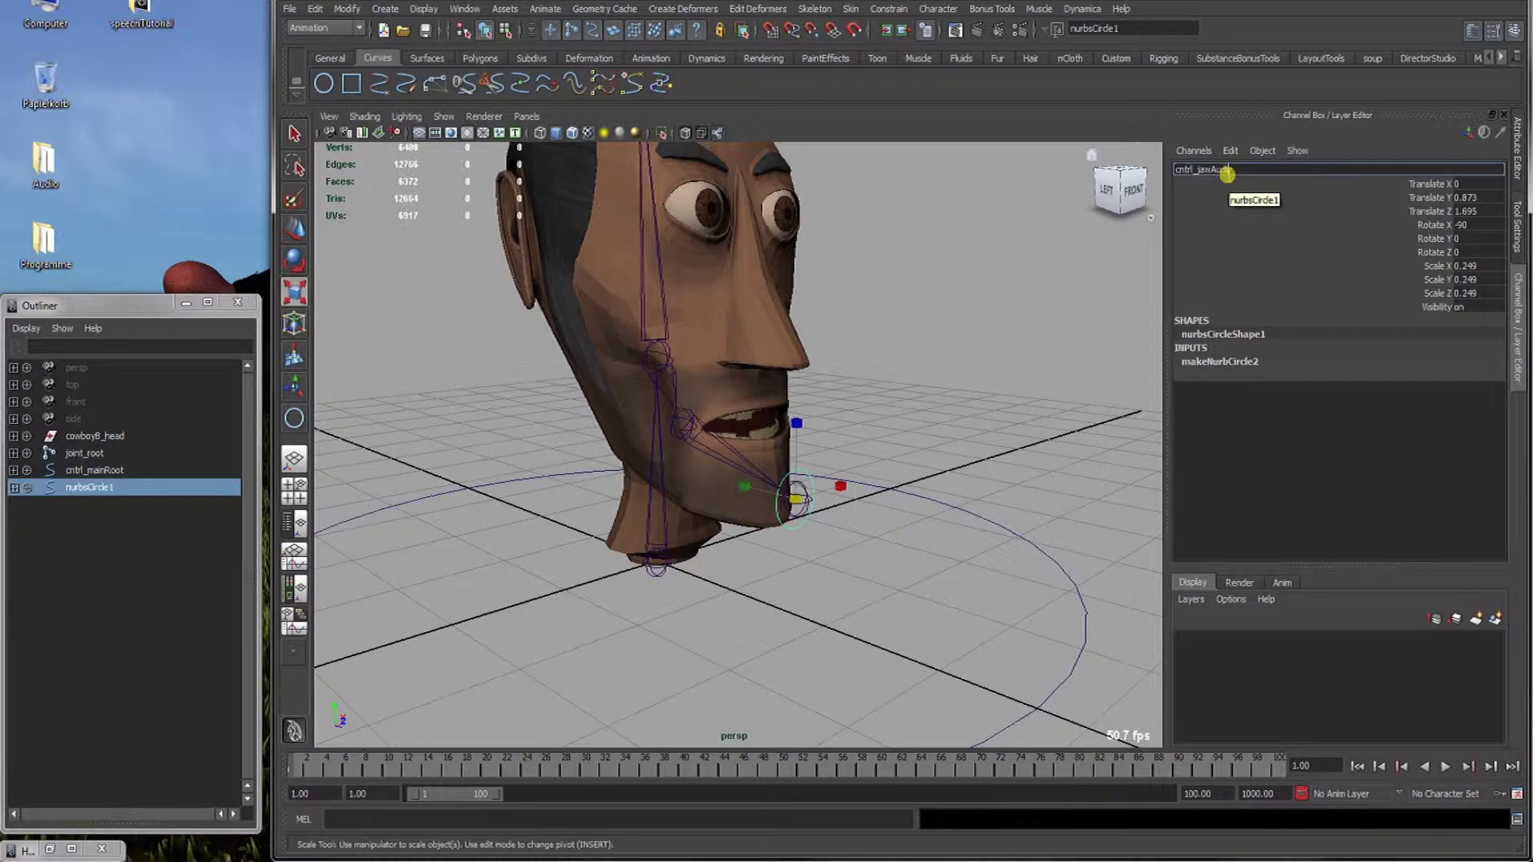
pyautogui.write('trl_jawAudioDriven')
pyautogui.press('Return')
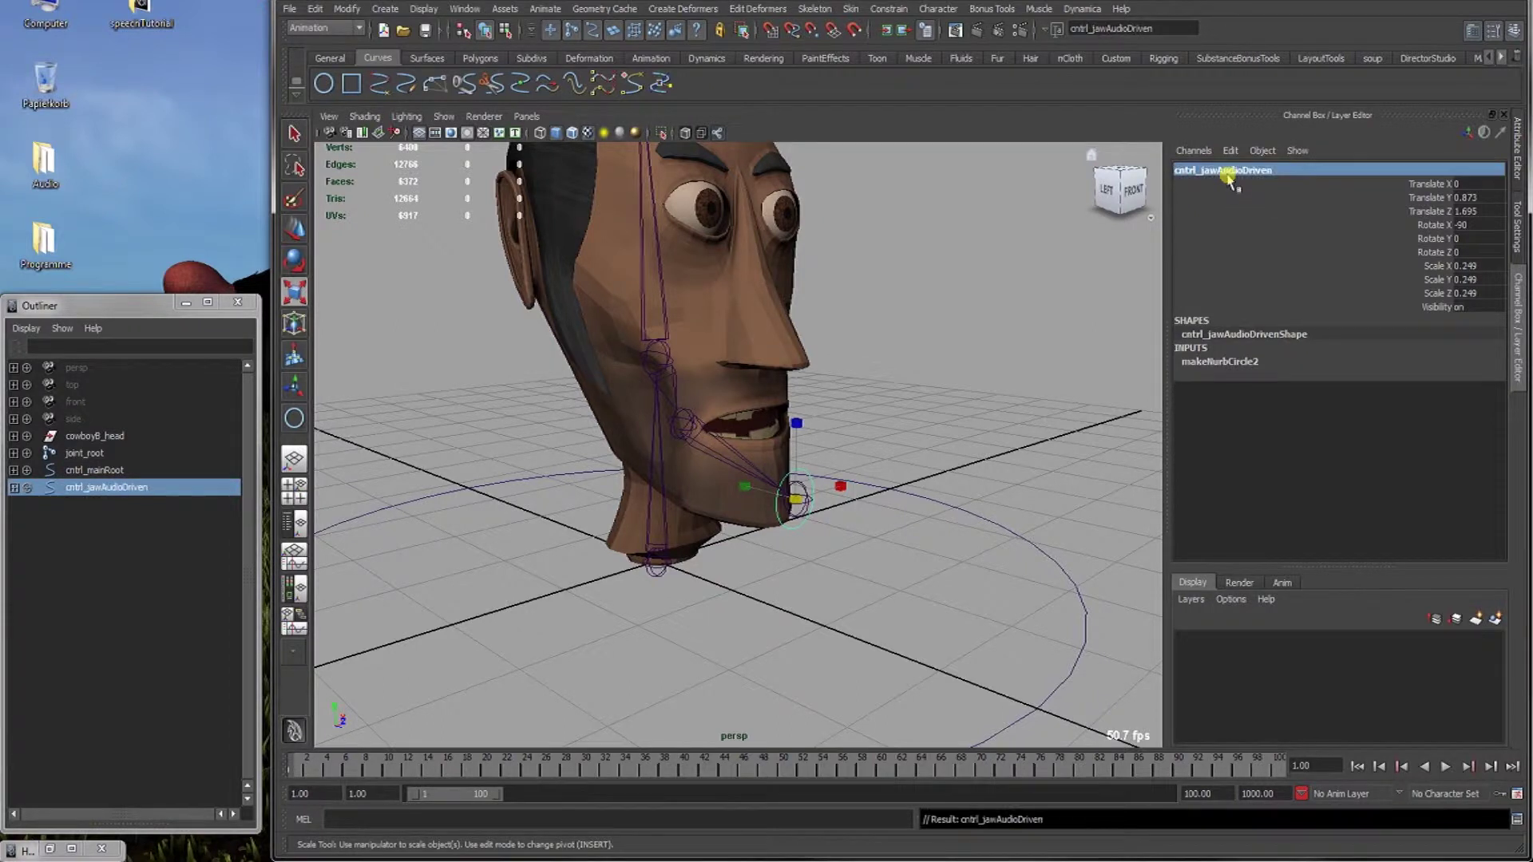
pyautogui.keyDown('alt'); pyautogui.moveTo(903, 489); pyautogui.dragTo(971, 437); pyautogui.keyUp('alt')
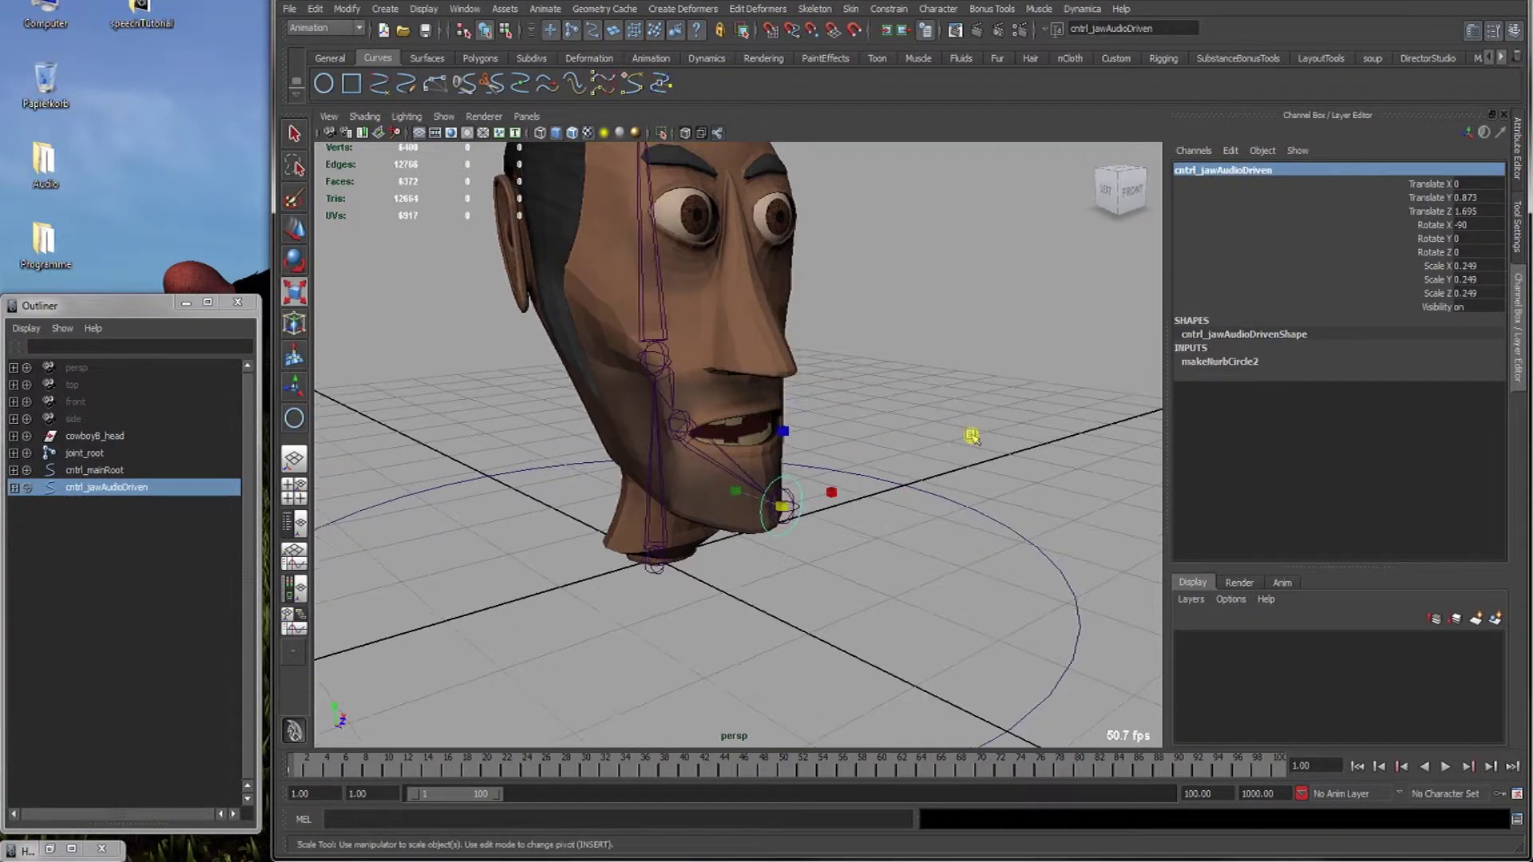
# Enable drawing overrides on cntrl_jawAudioDriven and change its override colour.
pyautogui.click(1505, 144)
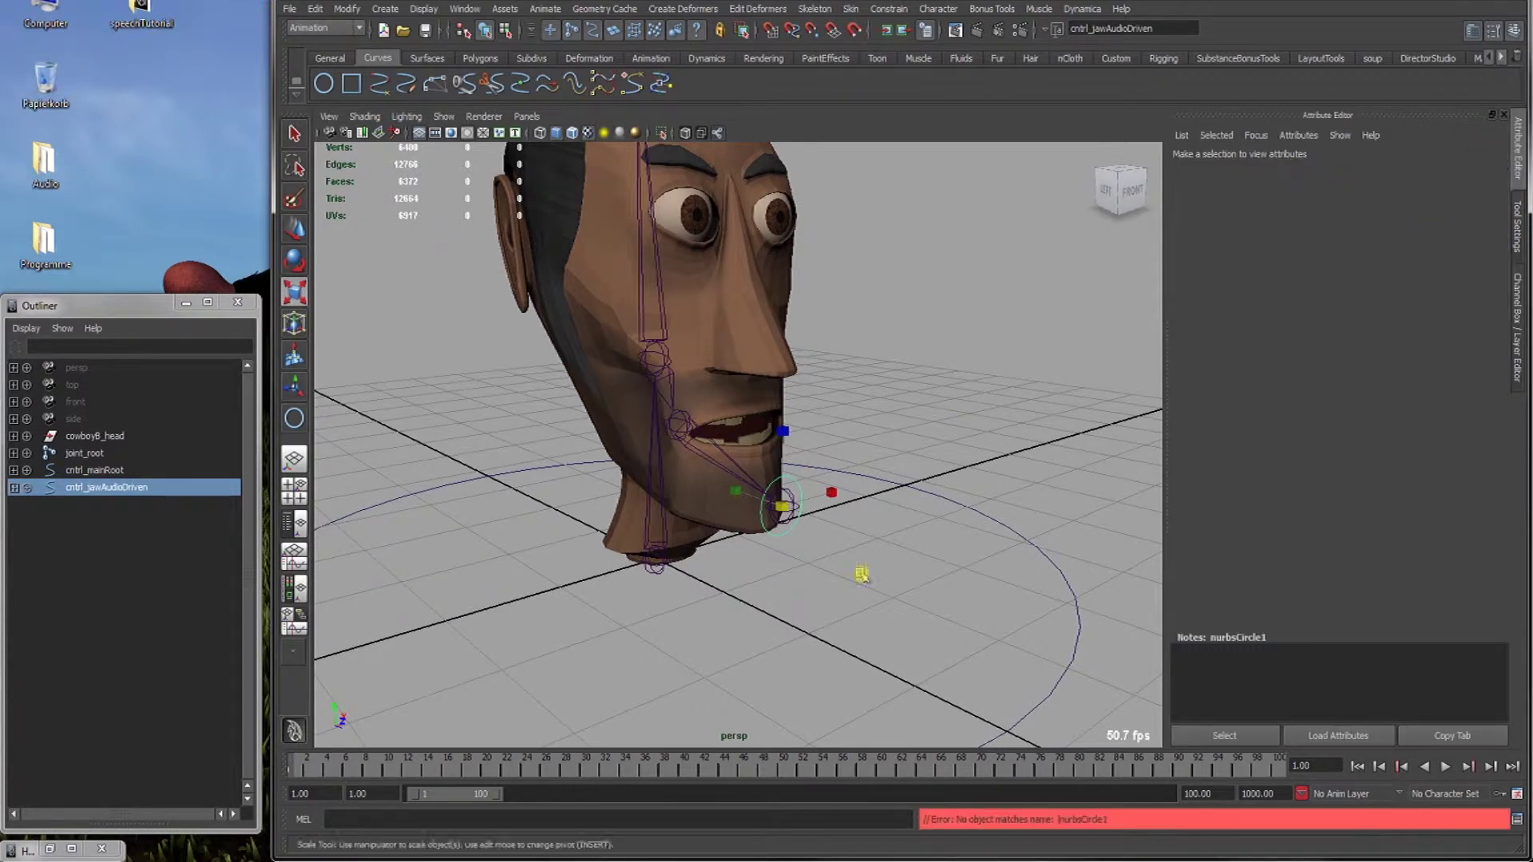
pyautogui.click(817, 562)
pyautogui.click(784, 538)
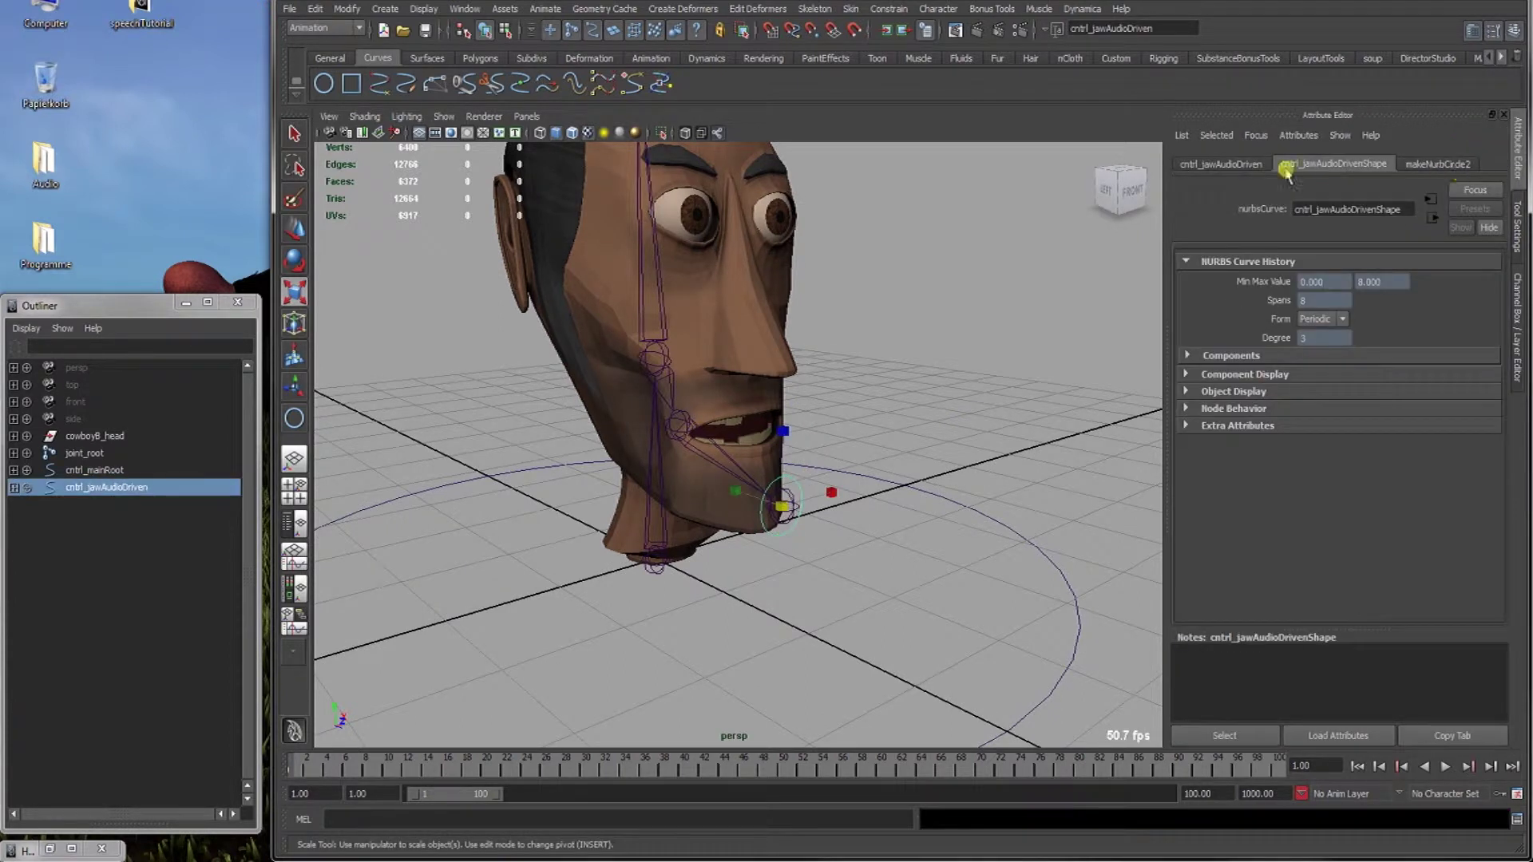
pyautogui.click(1245, 165)
pyautogui.scroll(-3, 1243, 545)
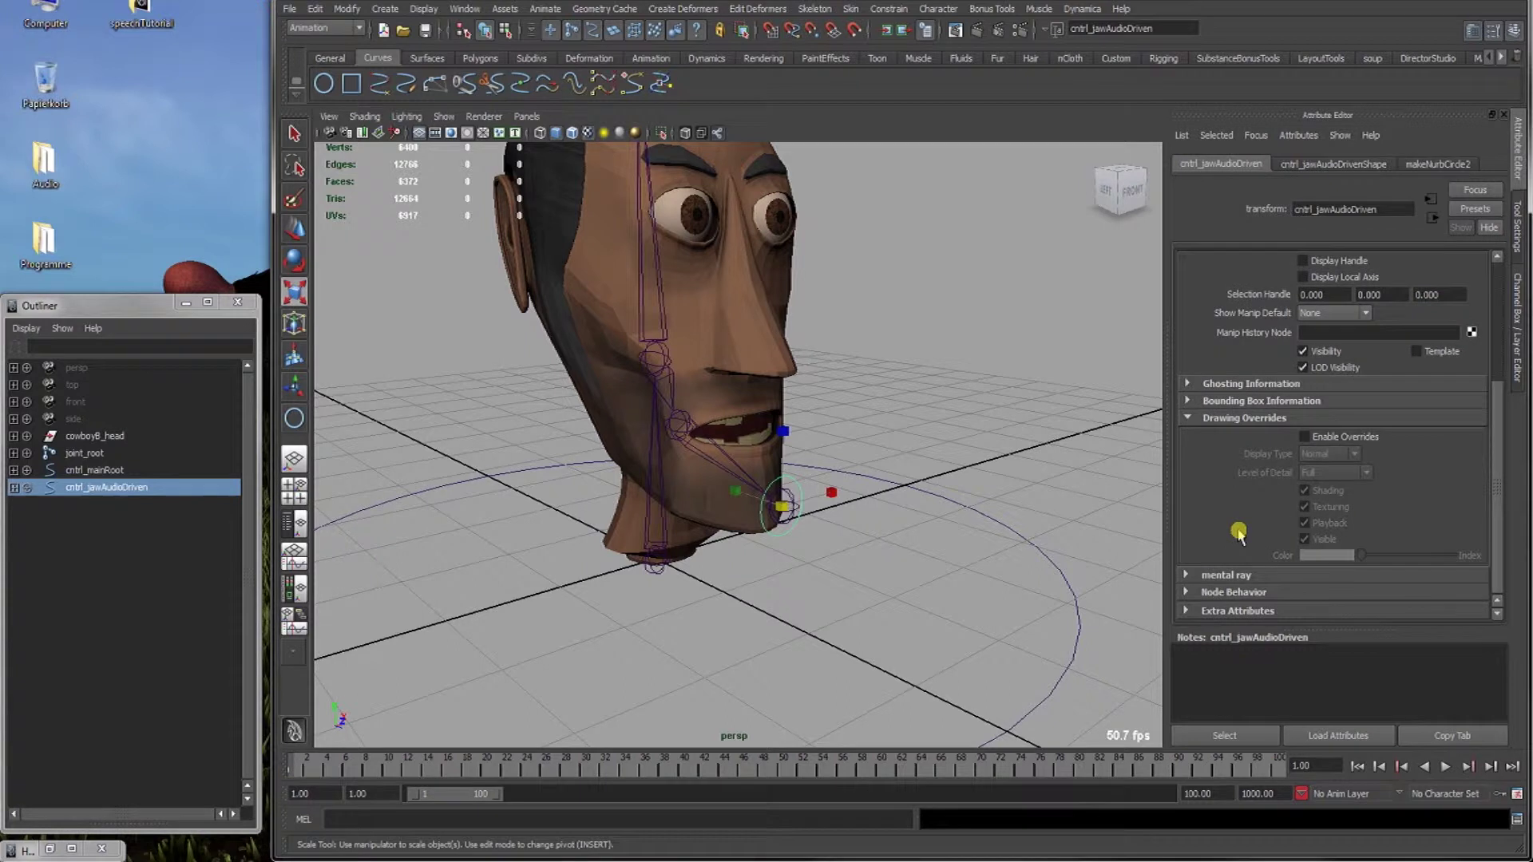
pyautogui.click(1332, 439)
pyautogui.moveTo(1334, 557); pyautogui.dragTo(1363, 558)
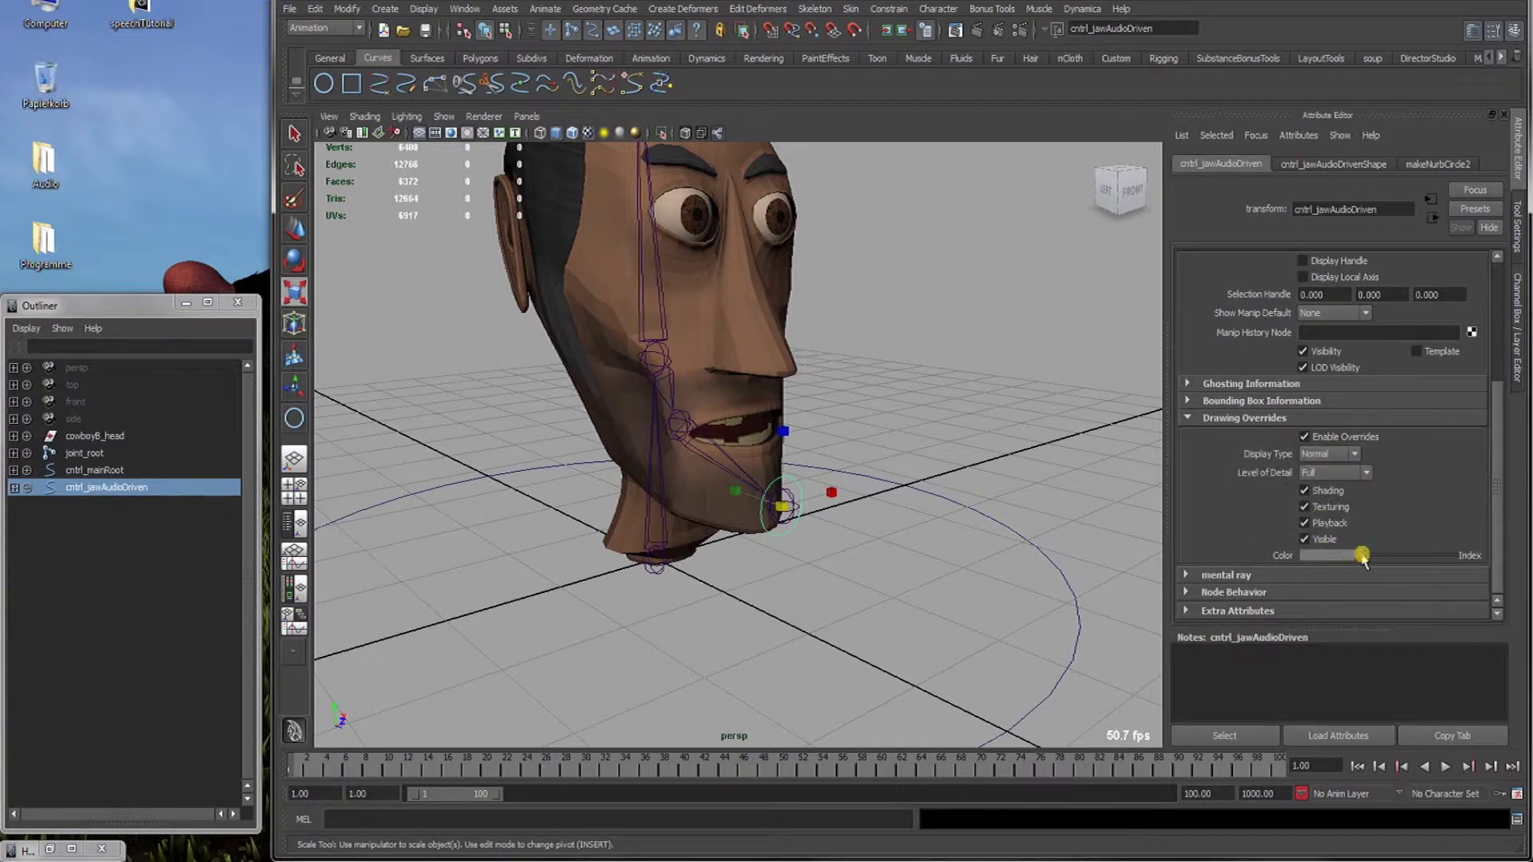
pyautogui.click(908, 517)
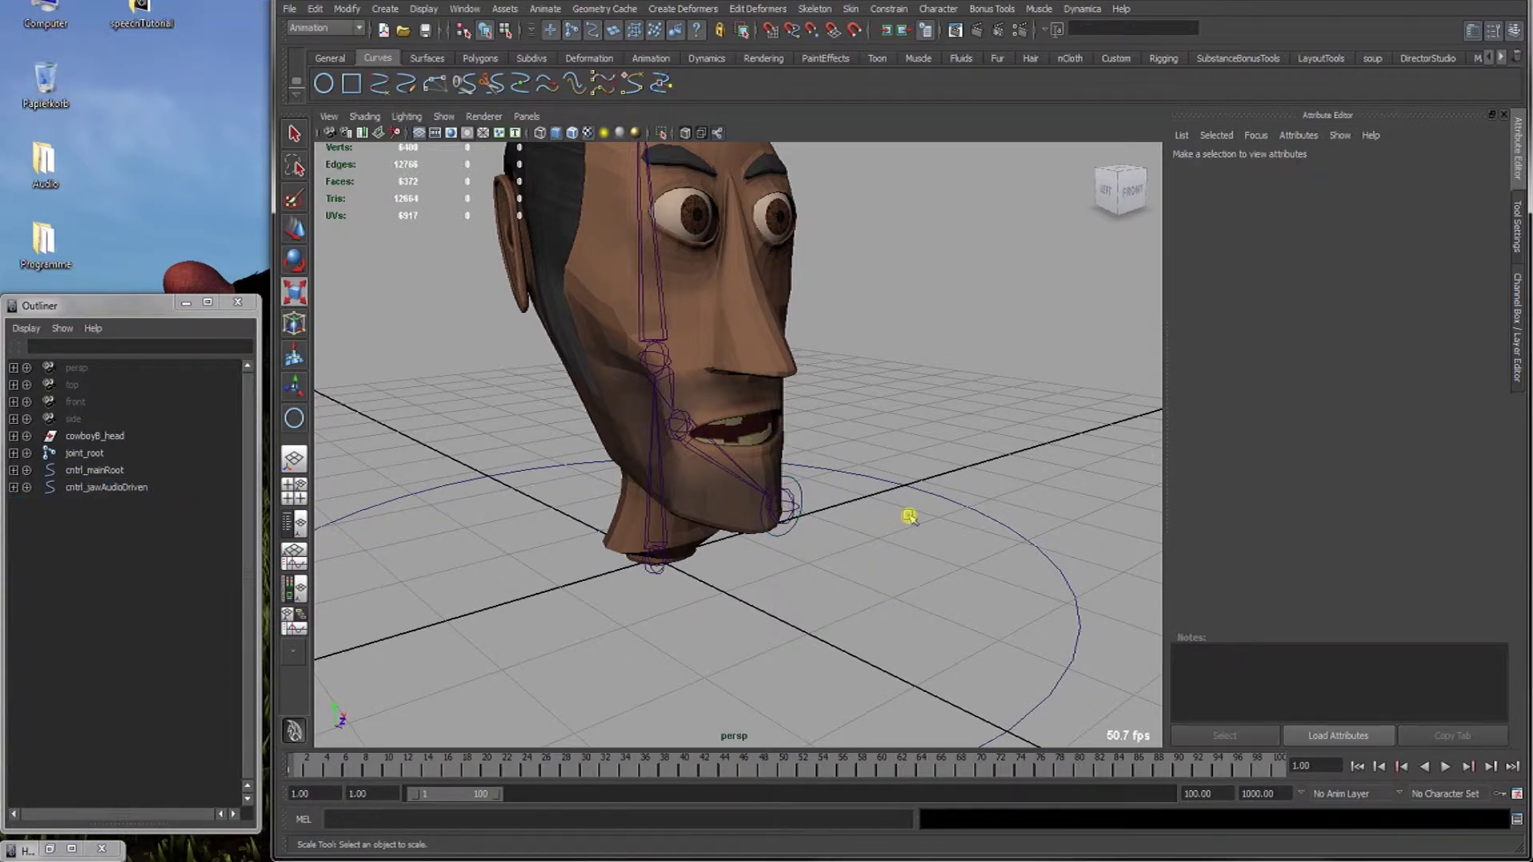
pyautogui.keyDown('alt'); pyautogui.moveTo(862, 524); pyautogui.dragTo(793, 551); pyautogui.keyUp('alt')
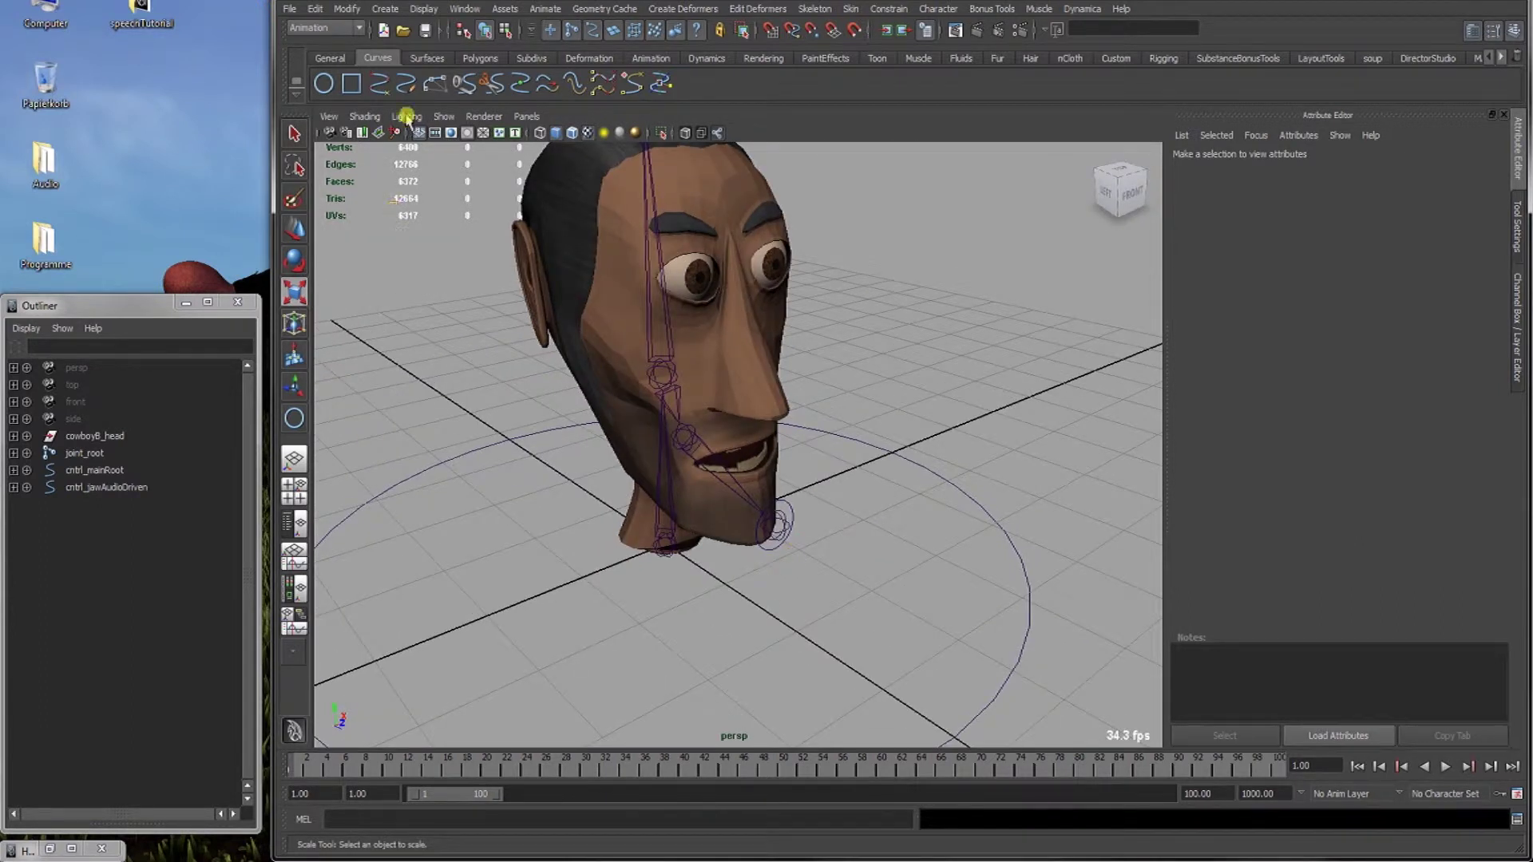
# Draw another NURBS circle and squash its scale on one axis.
pyautogui.click(323, 83)
pyautogui.keyDown('alt'); pyautogui.moveTo(863, 519); pyautogui.dragTo(678, 530, button='right'); pyautogui.keyUp('alt')
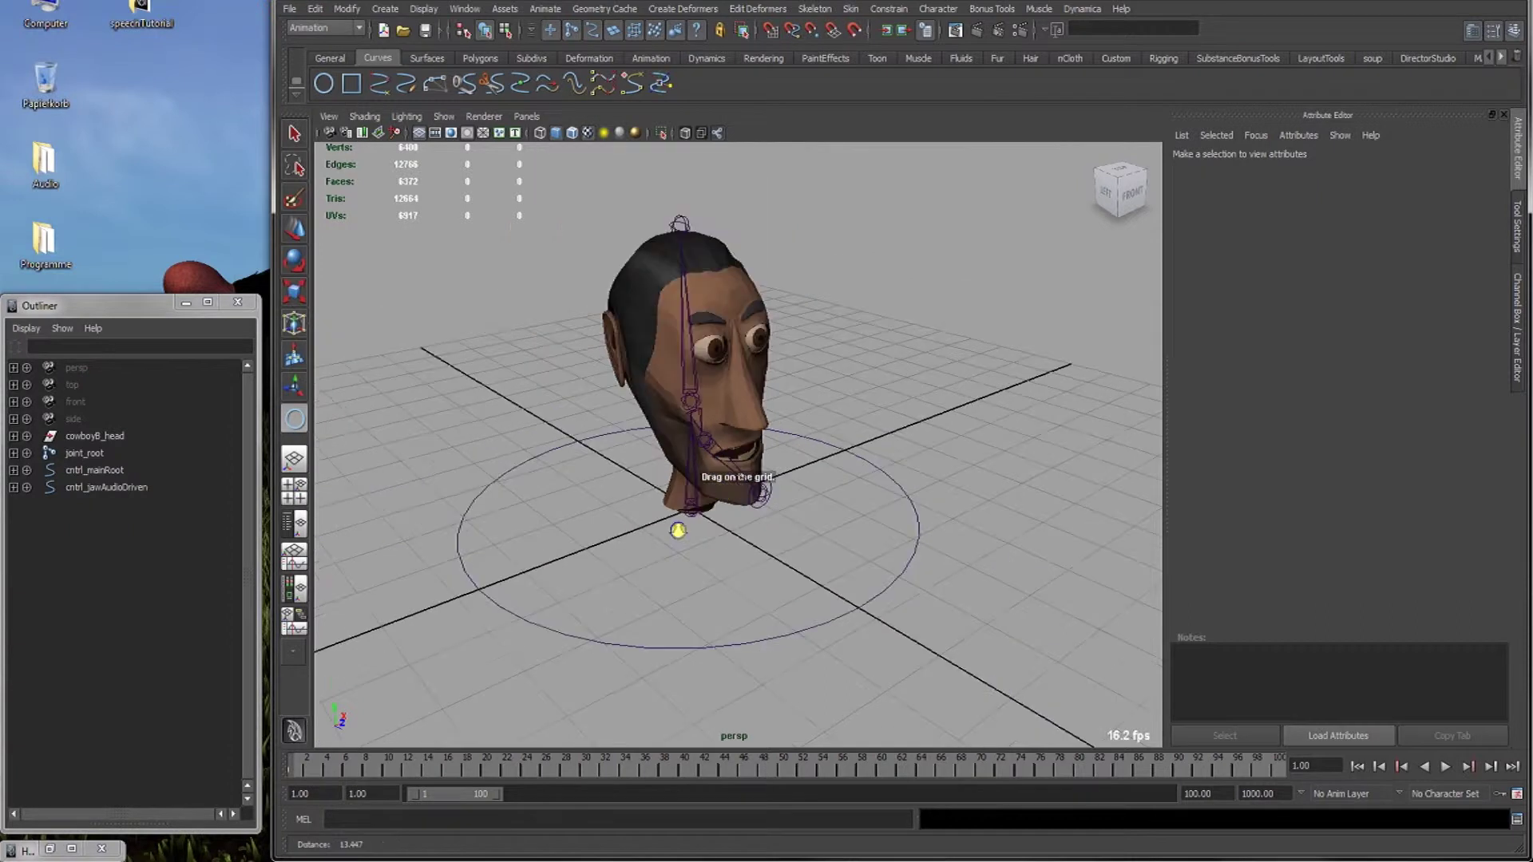
pyautogui.moveTo(747, 543); pyautogui.dragTo(780, 572)
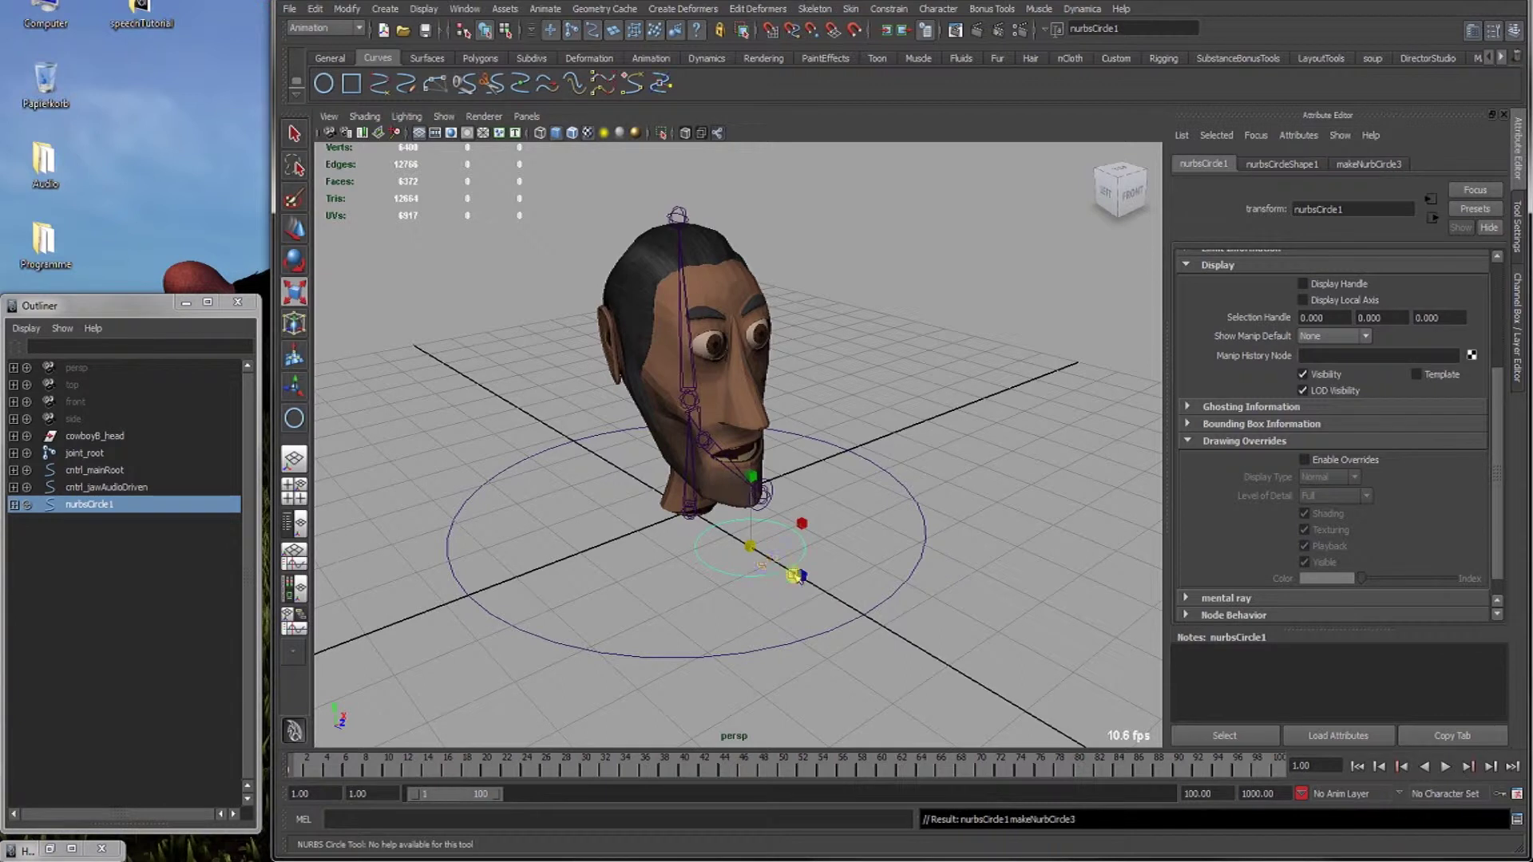
pyautogui.moveTo(800, 575); pyautogui.dragTo(728, 583)
# Rotate the new circle 90 degrees about X.
pyautogui.keyDown('alt'); pyautogui.moveTo(782, 540); pyautogui.dragTo(831, 518); pyautogui.keyUp('alt')
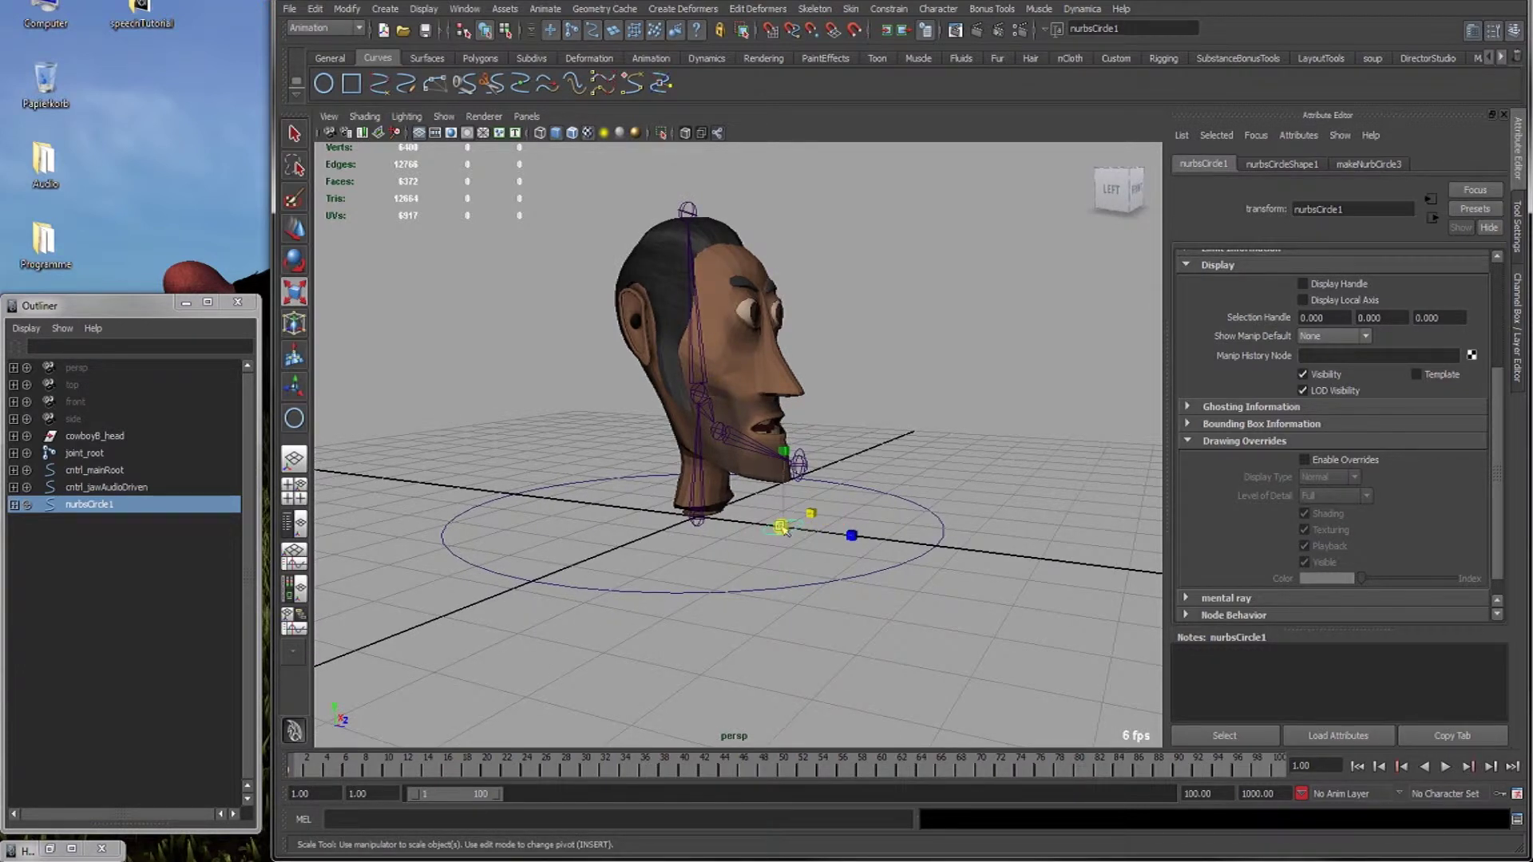
pyautogui.keyDown('alt'); pyautogui.moveTo(783, 528); pyautogui.dragTo(799, 516); pyautogui.keyUp('alt')
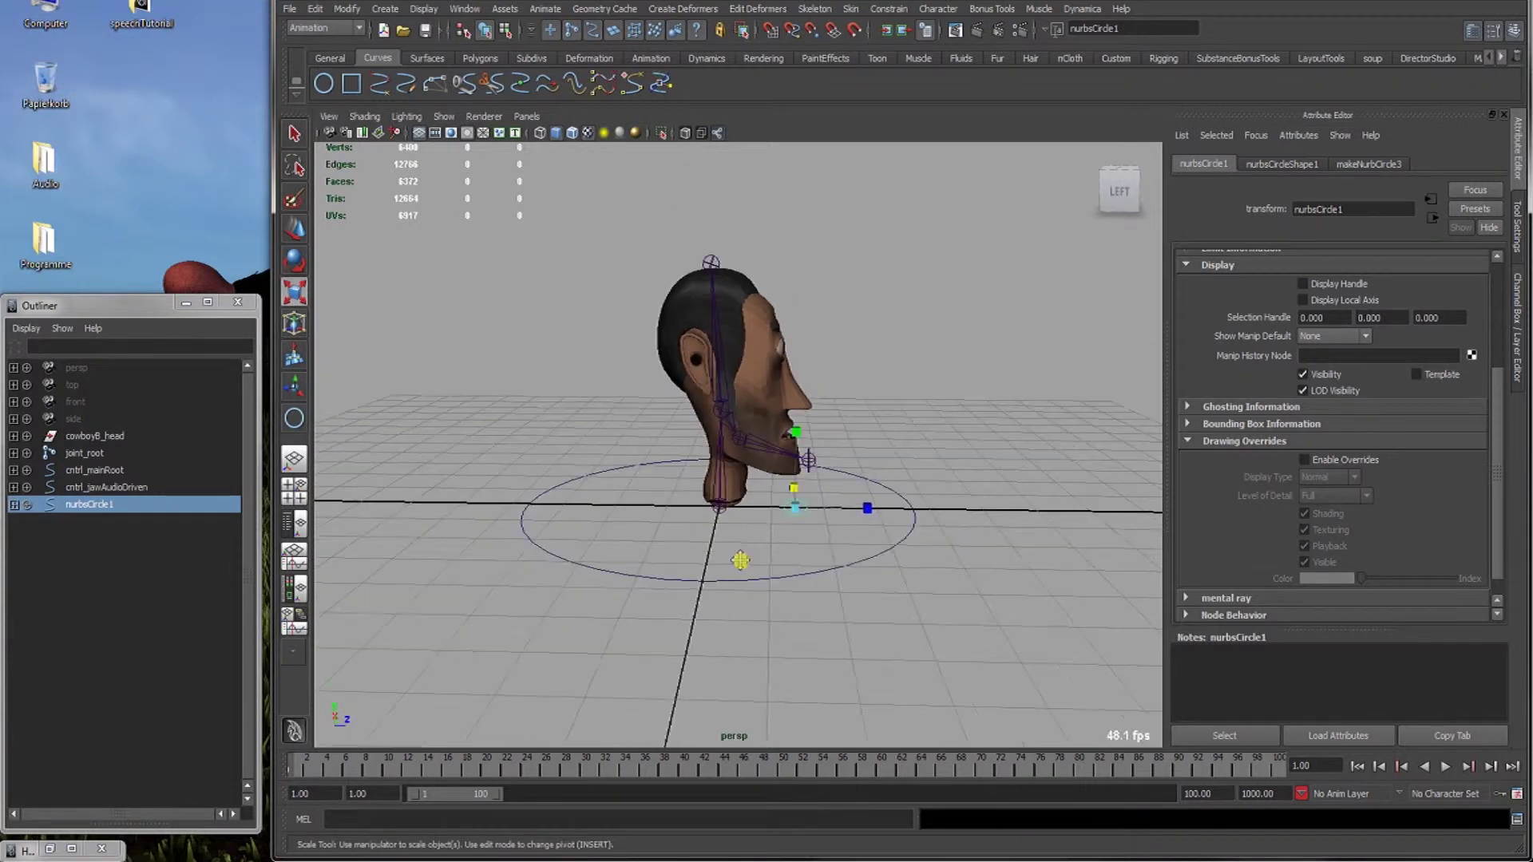
pyautogui.moveTo(740, 561)
pyautogui.keyDown('alt'); pyautogui.mouseDown()
pyautogui.moveTo(680, 602)
pyautogui.moveTo(783, 554)
pyautogui.moveTo(732, 563)
pyautogui.mouseUp(); pyautogui.keyUp('alt')
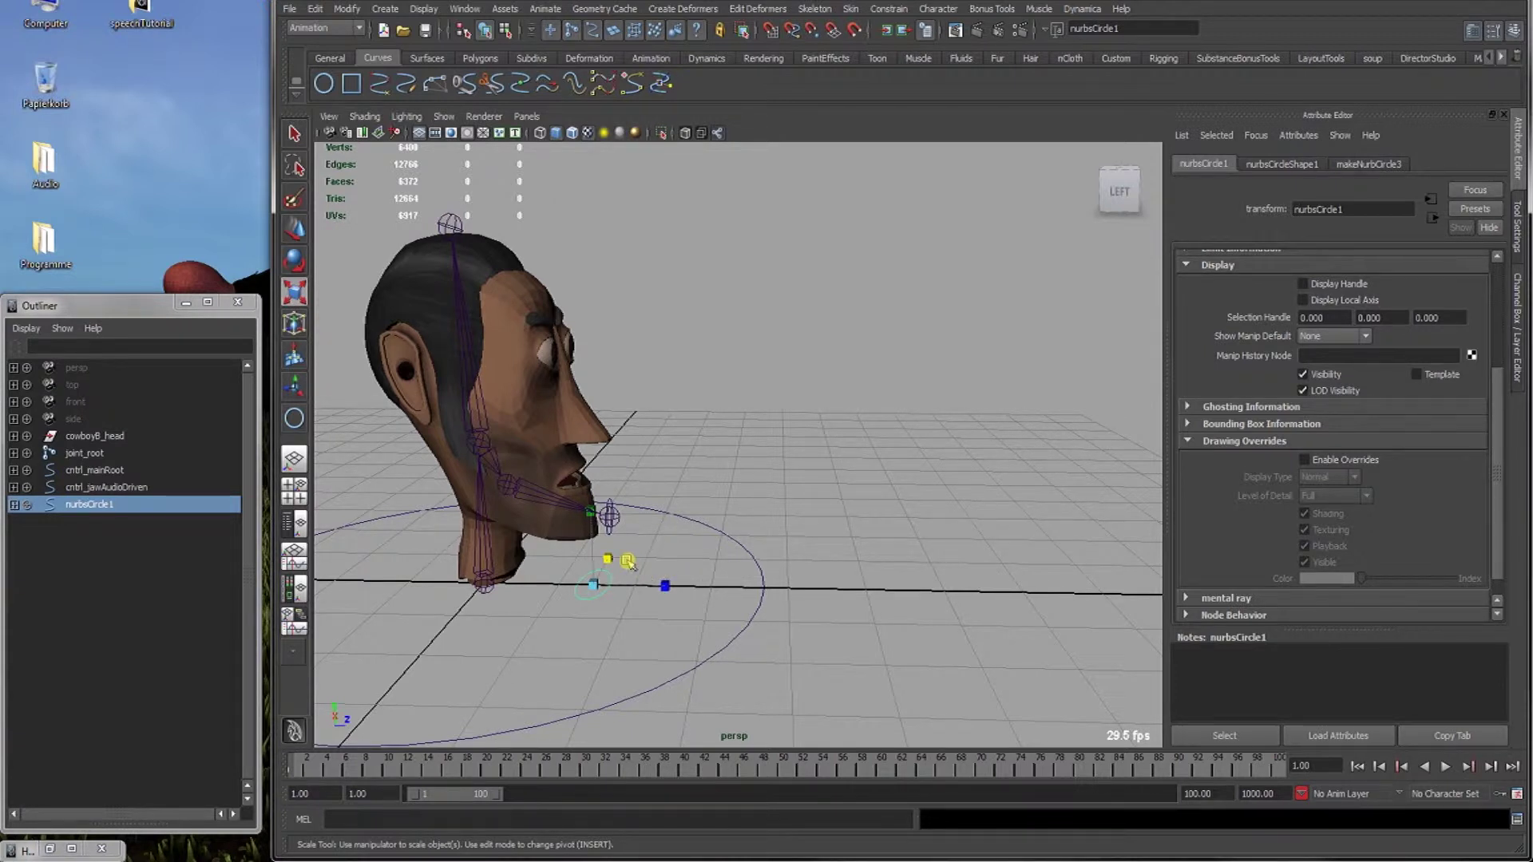
pyautogui.keyDown('alt'); pyautogui.moveTo(636, 538); pyautogui.dragTo(630, 544); pyautogui.keyUp('alt')
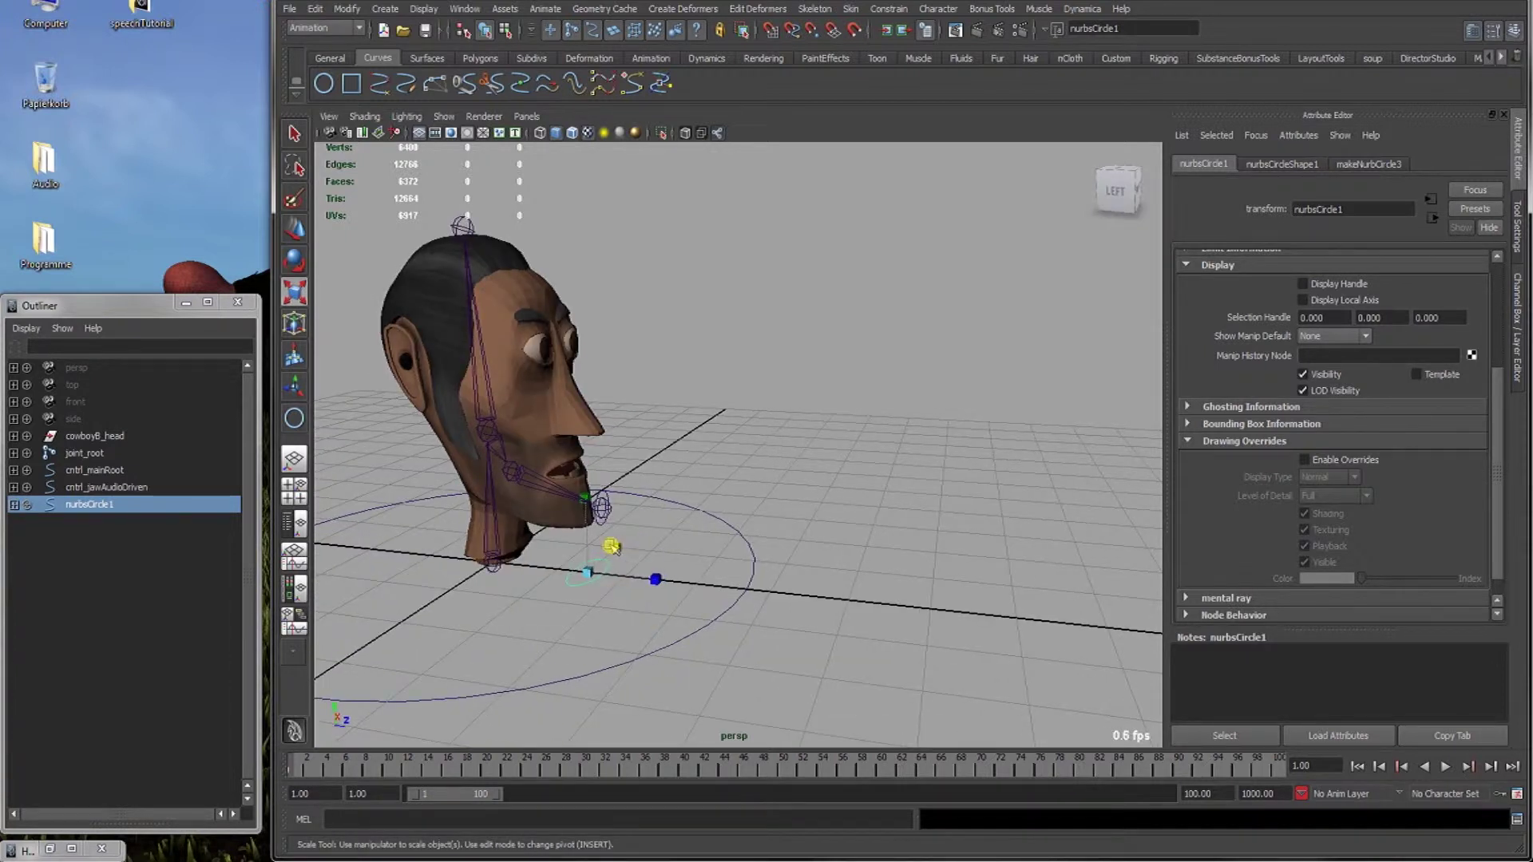
pyautogui.press('e')
pyautogui.moveTo(627, 520); pyautogui.dragTo(791, 626)
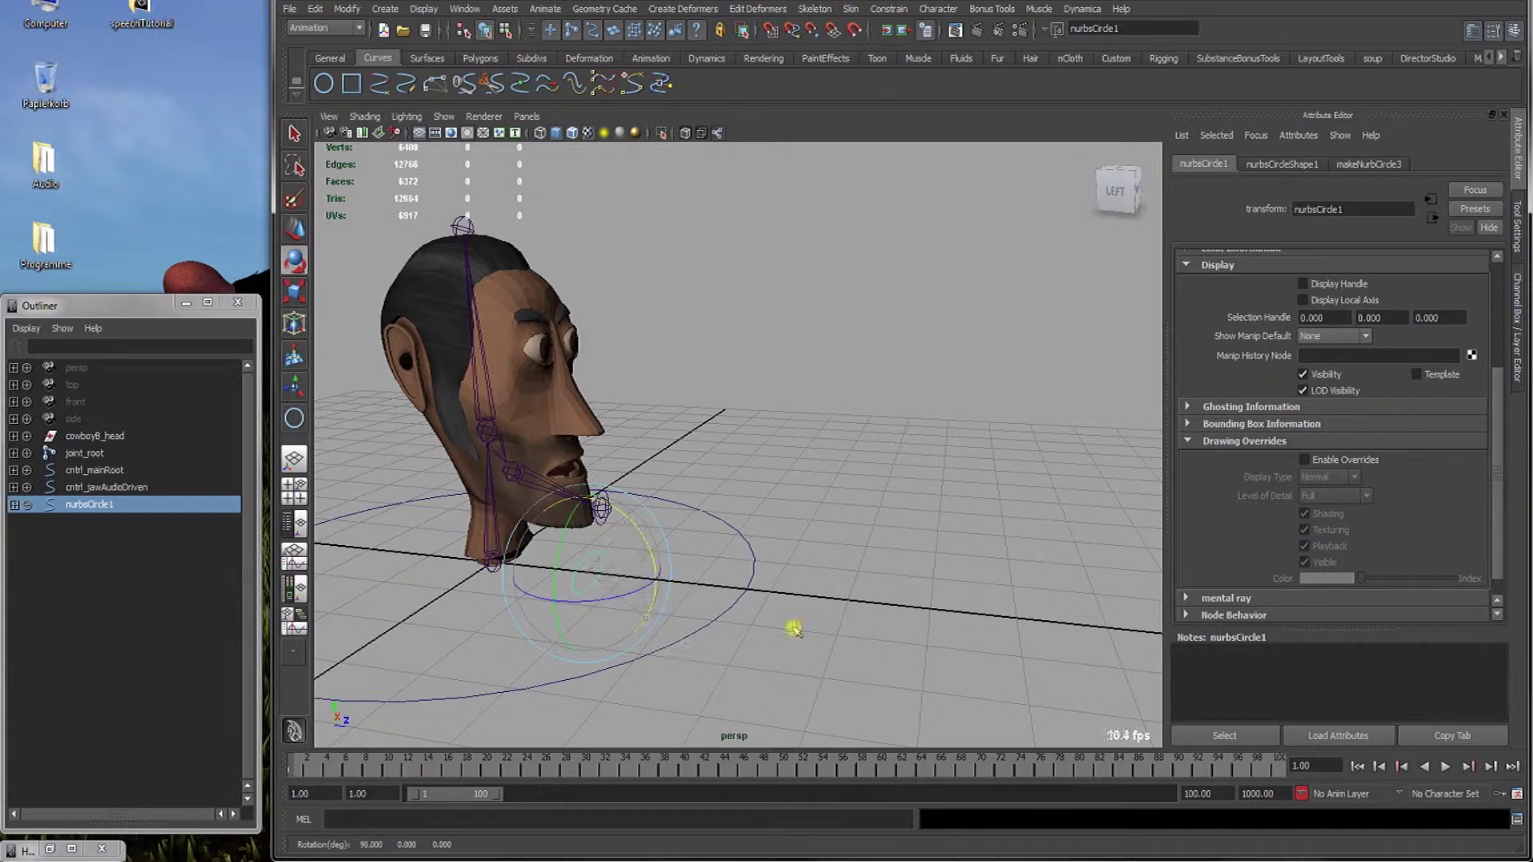
# Set the circle's Translate X, Y and Z to 0.
pyautogui.click(1517, 304)
pyautogui.moveTo(1477, 184); pyautogui.dragTo(1490, 209)
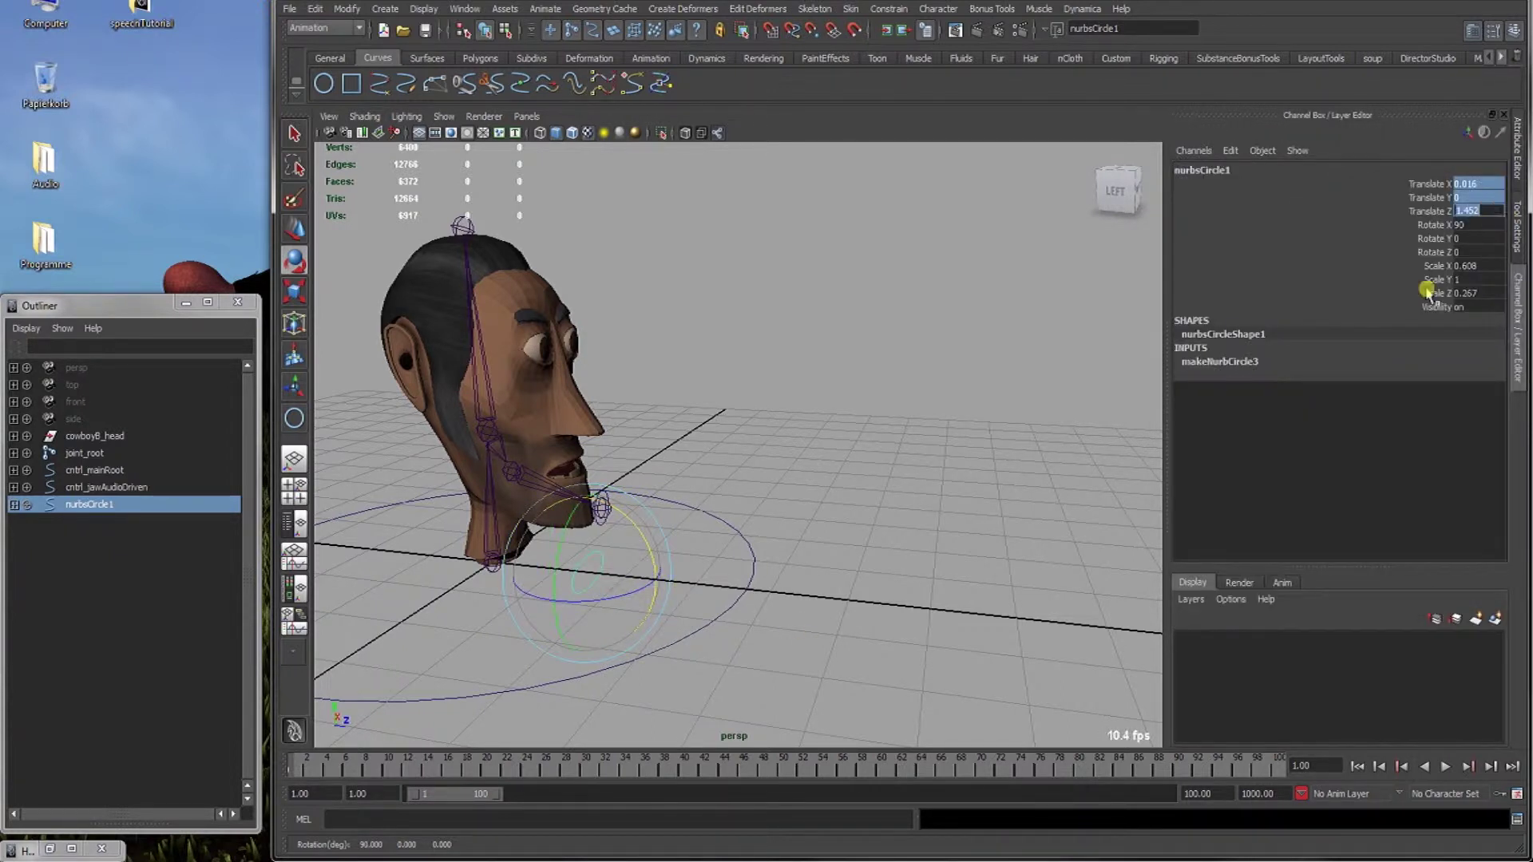
pyautogui.write('0')
pyautogui.press('Return')
pyautogui.keyDown('alt'); pyautogui.moveTo(551, 505); pyautogui.dragTo(564, 503); pyautogui.keyUp('alt')
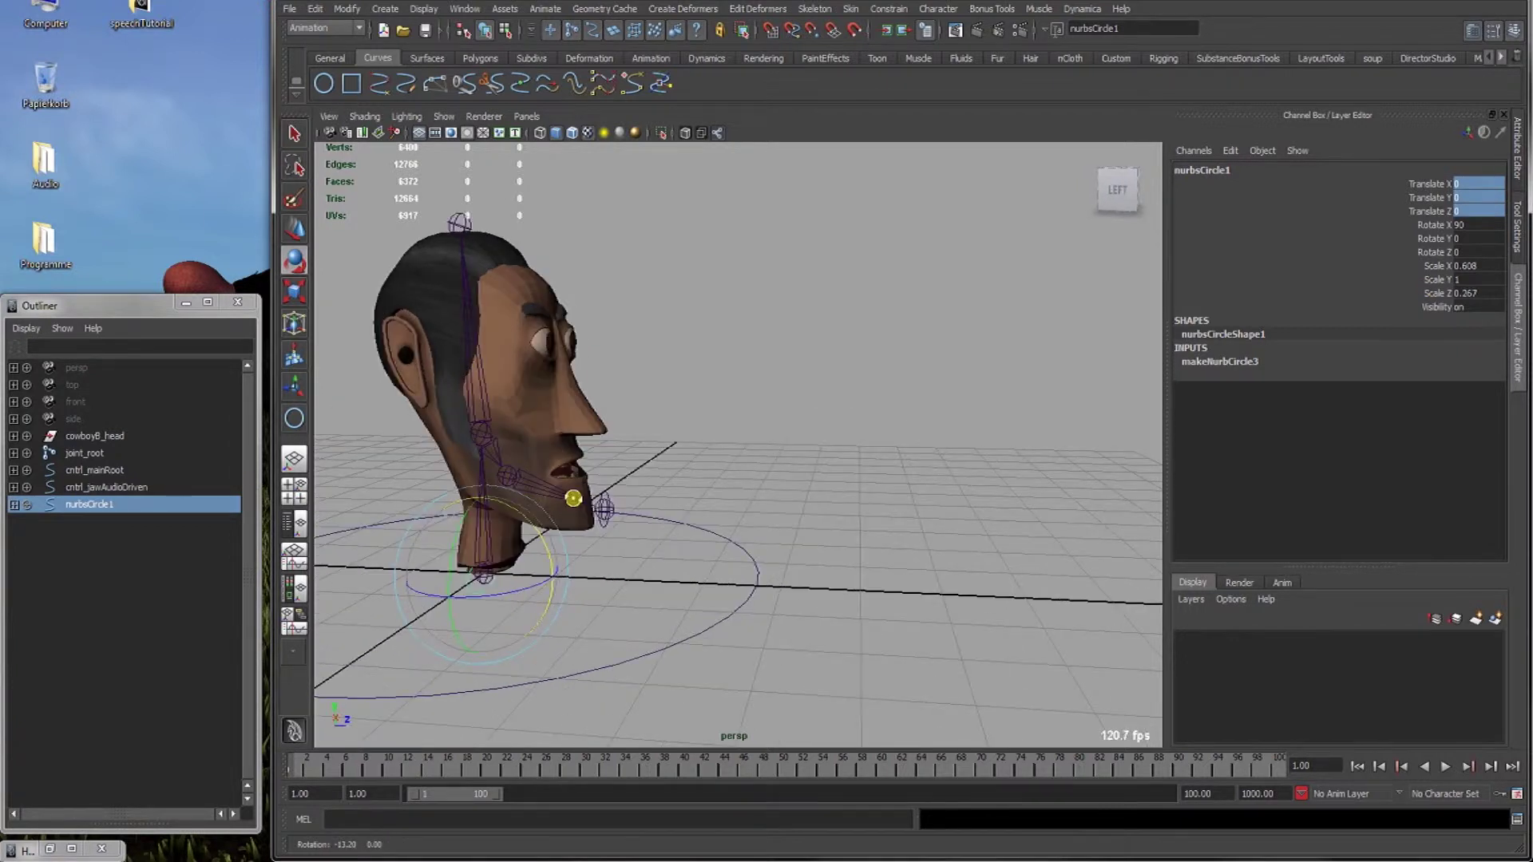
# Move the circle up in front of the chin and scale it down.
pyautogui.press('w')
pyautogui.moveTo(476, 576)
pyautogui.mouseDown()
pyautogui.moveTo(530, 575)
pyautogui.moveTo(604, 507)
pyautogui.moveTo(530, 575)
pyautogui.moveTo(486, 575)
pyautogui.moveTo(772, 553)
pyautogui.moveTo(831, 527)
pyautogui.moveTo(660, 544)
pyautogui.moveTo(615, 535)
pyautogui.moveTo(755, 531)
pyautogui.moveTo(533, 523)
pyautogui.moveTo(638, 498)
pyautogui.moveTo(639, 519)
pyautogui.moveTo(667, 501)
pyautogui.moveTo(630, 534)
pyautogui.moveTo(631, 495)
pyautogui.moveTo(474, 575)
pyautogui.mouseUp()
pyautogui.press('r')
pyautogui.hotkey('ctrl', 'z')
pyautogui.hotkey('ctrl', 'z')
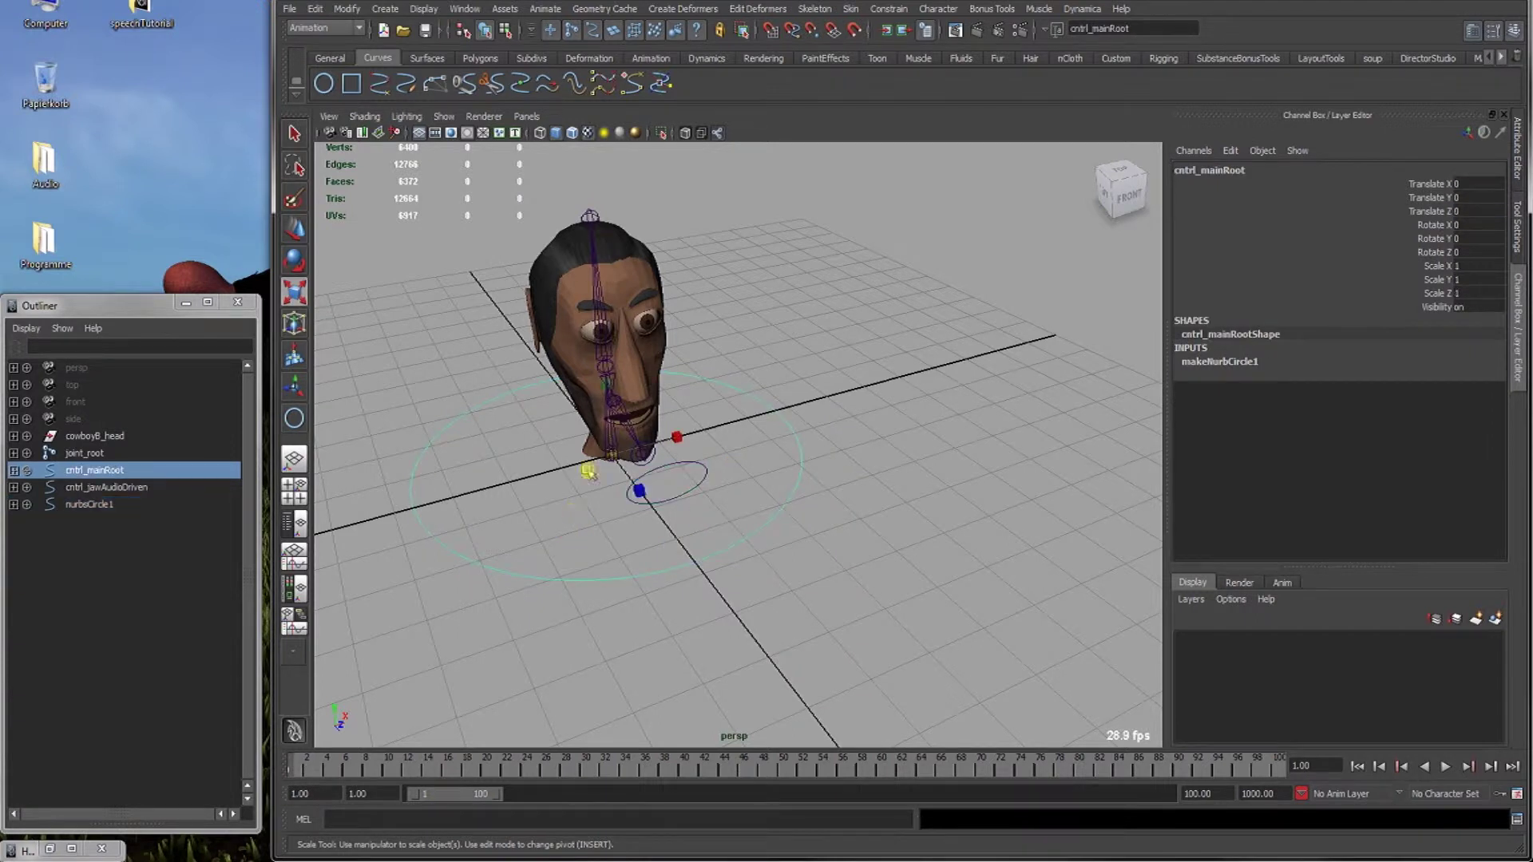
pyautogui.moveTo(476, 458); pyautogui.dragTo(487, 458)
pyautogui.keyDown('alt'); pyautogui.moveTo(501, 563); pyautogui.dragTo(735, 513); pyautogui.keyUp('alt')
pyautogui.click(734, 511)
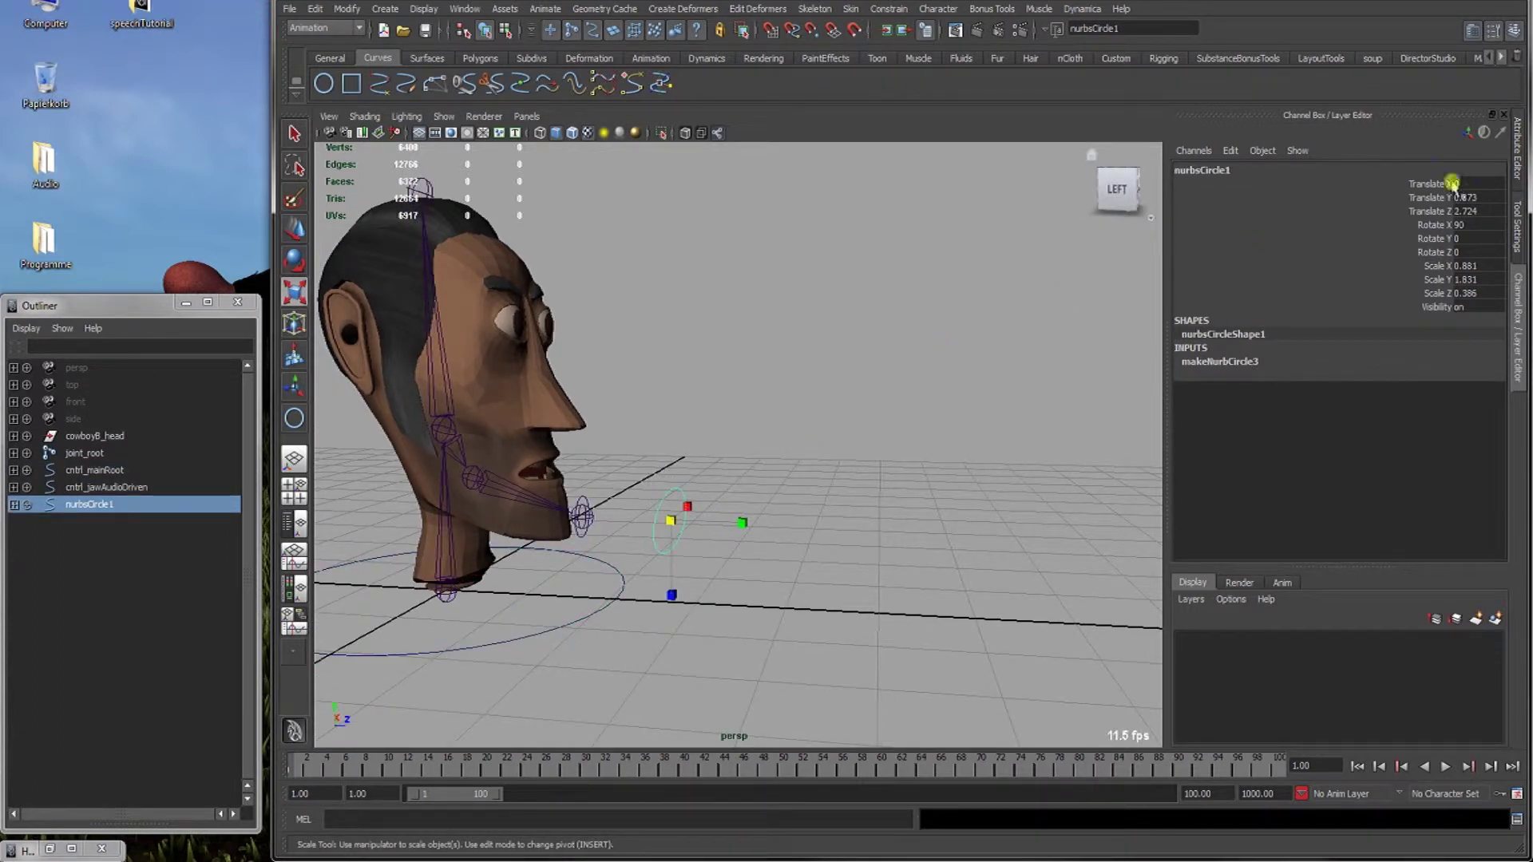
# Enable drawing overrides on the circle and set its colour to yellow.
pyautogui.click(1514, 134)
pyautogui.click(1325, 461)
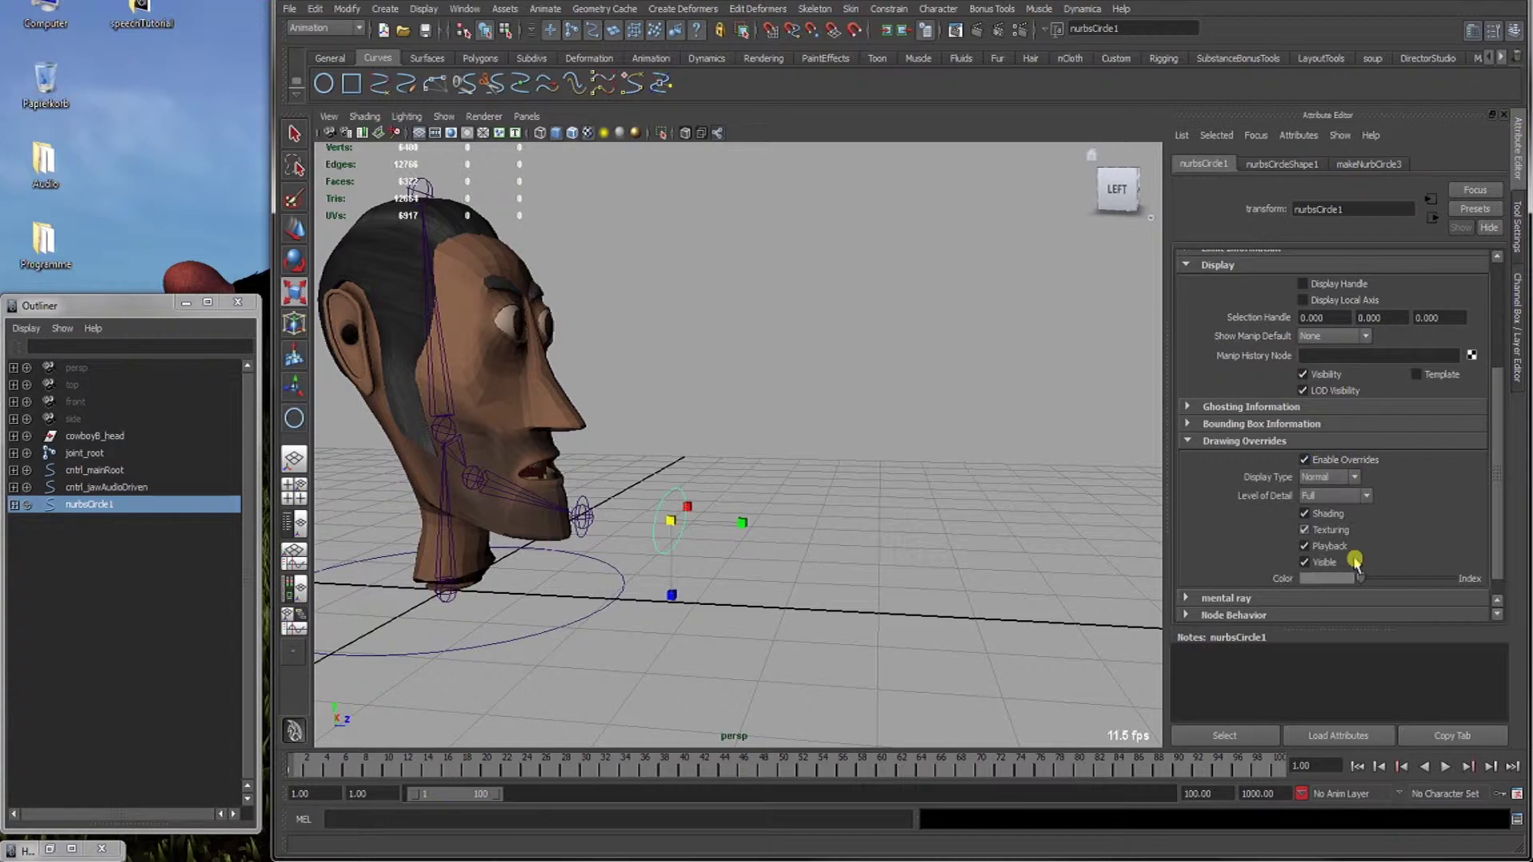
pyautogui.moveTo(1360, 578); pyautogui.dragTo(1409, 577)
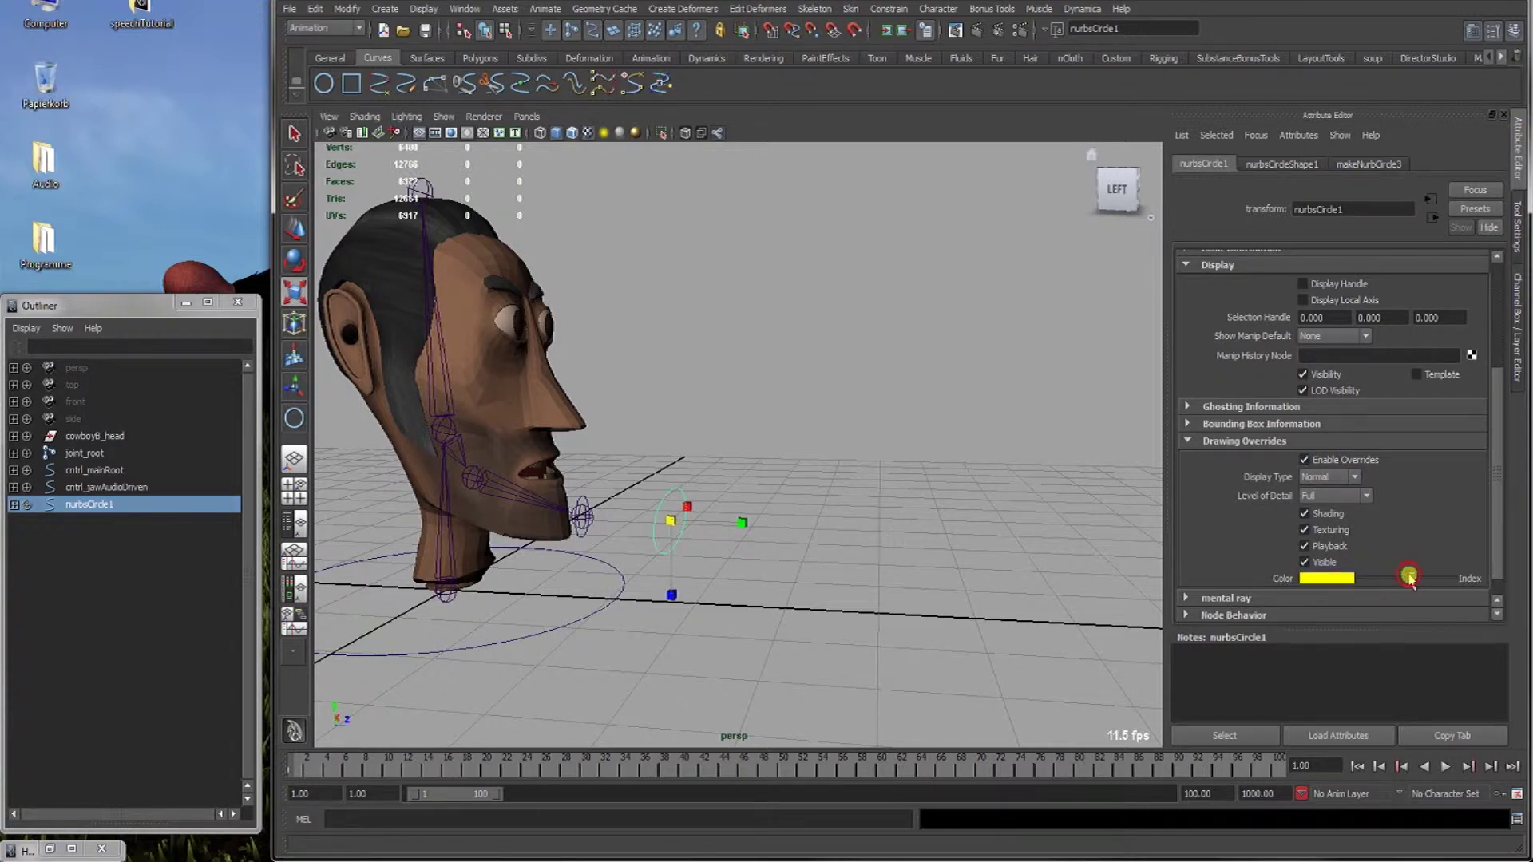
pyautogui.click(800, 500)
pyautogui.keyDown('alt'); pyautogui.moveTo(799, 501); pyautogui.dragTo(719, 511); pyautogui.keyUp('alt')
# Rename the circle cntrl_jaw in the Outliner and select all three control curves.
pyautogui.click(122, 505)
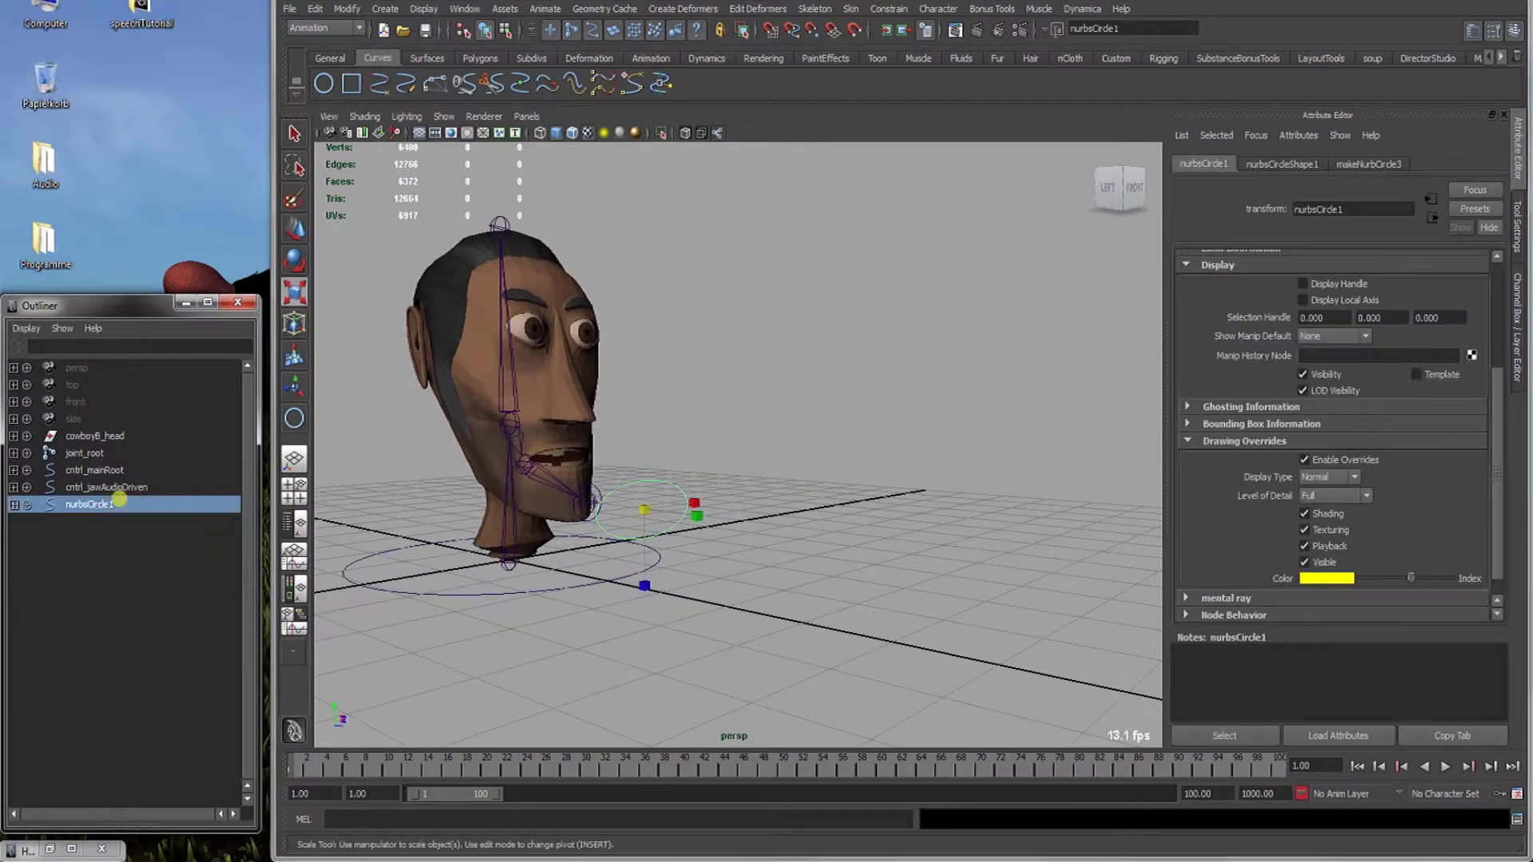
pyautogui.doubleClick(124, 503)
pyautogui.write('d')
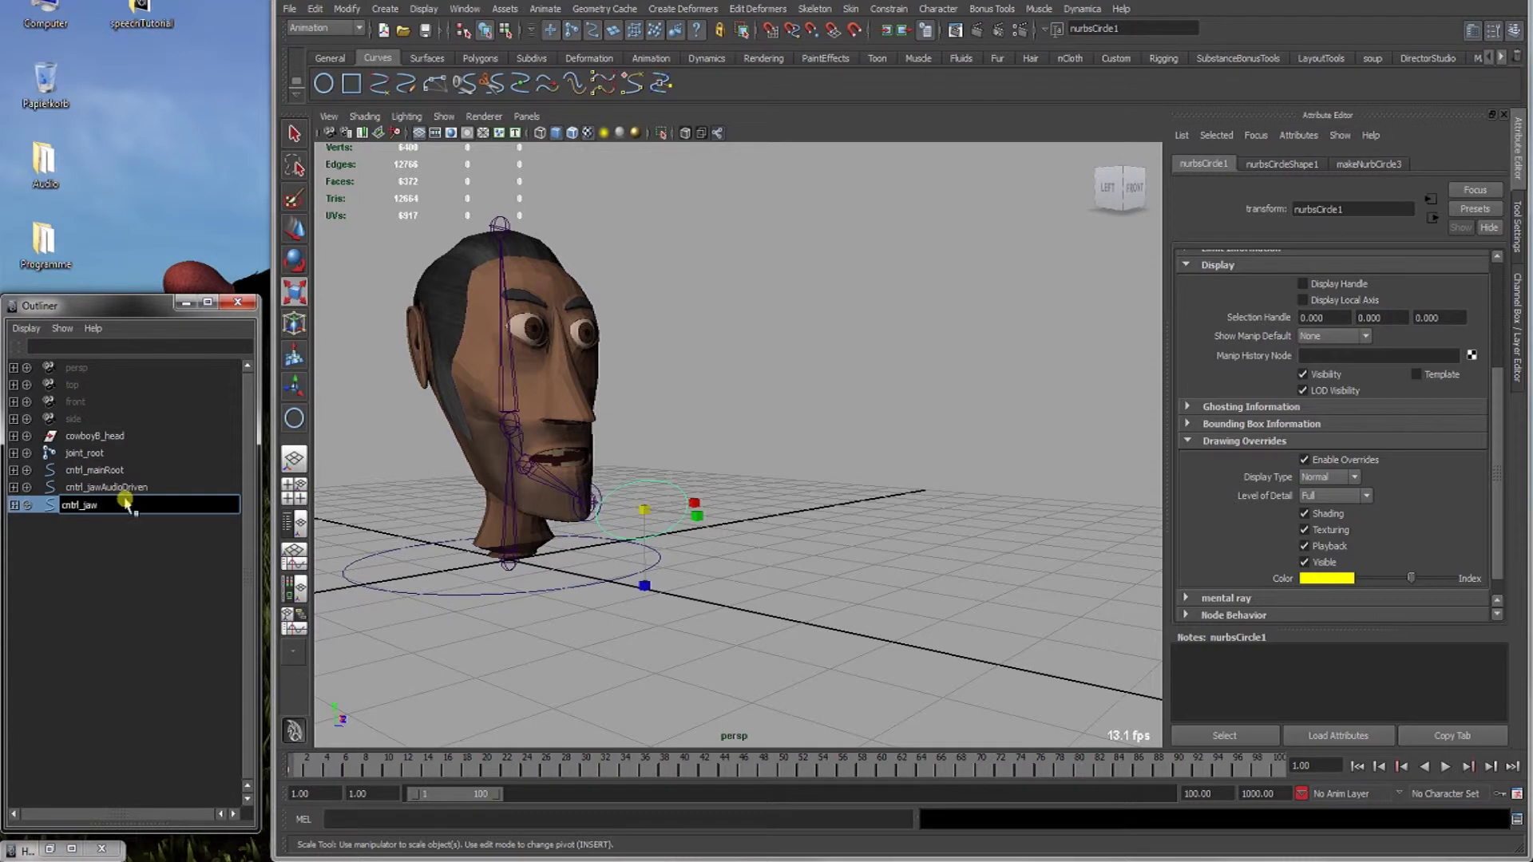
pyautogui.press('Return')
pyautogui.moveTo(168, 471); pyautogui.dragTo(171, 504)
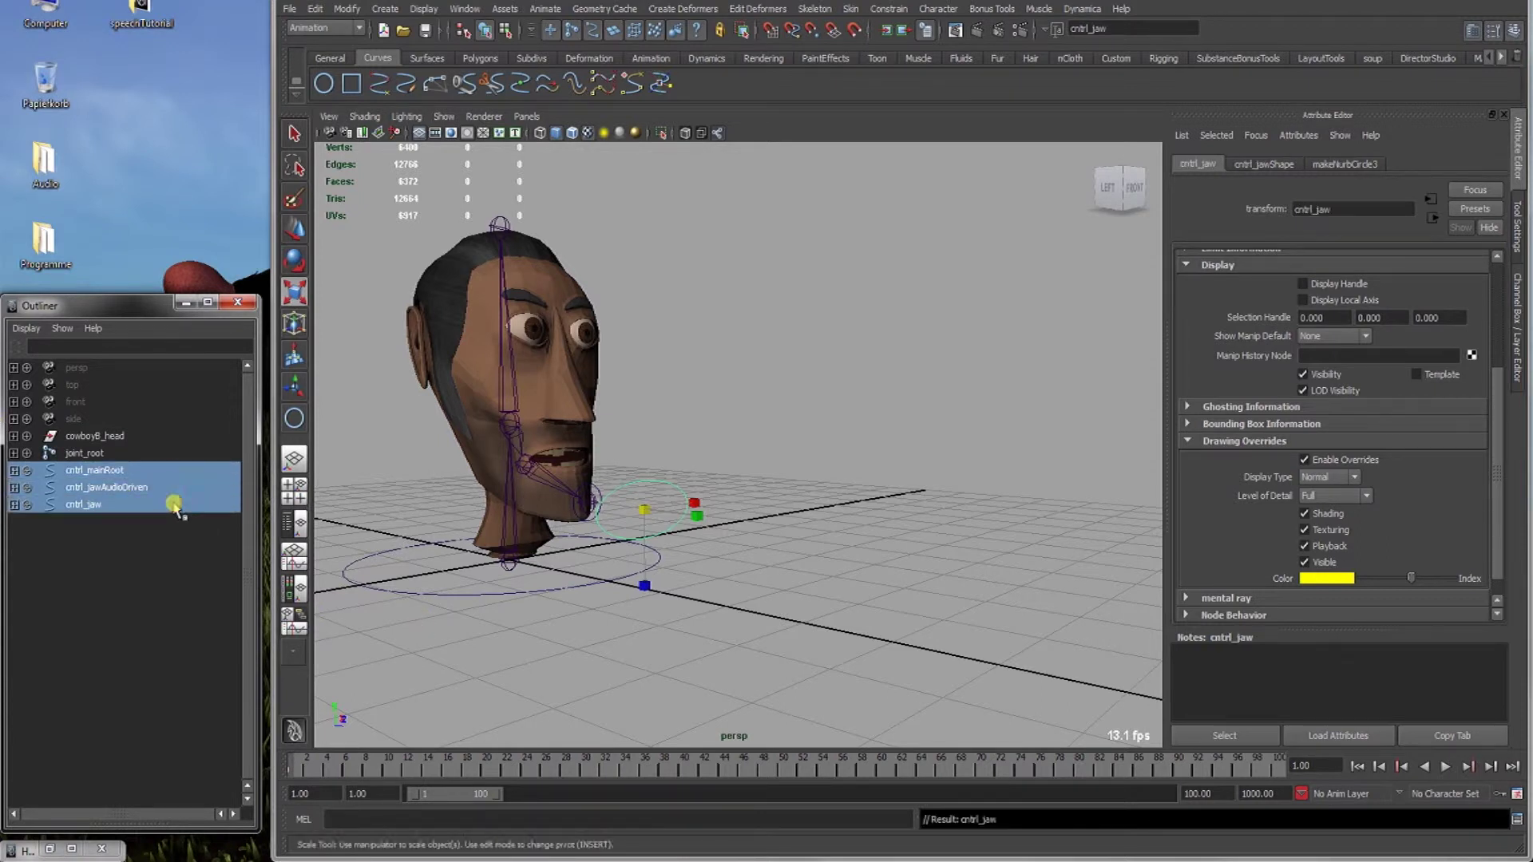
# Delete construction history on the three control curves.
pyautogui.click(312, 9)
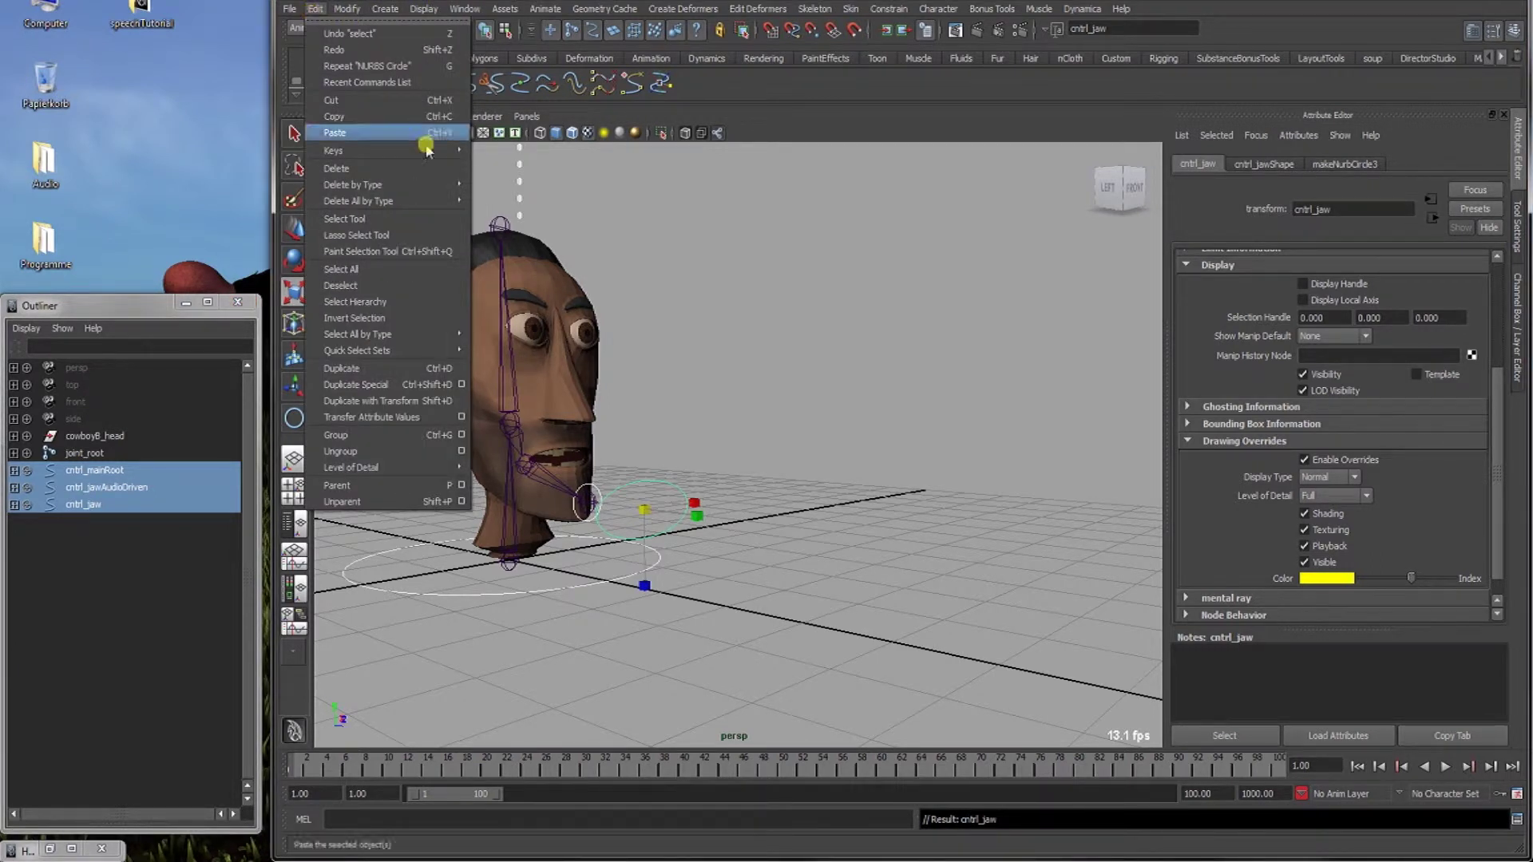
pyautogui.moveTo(404, 185)
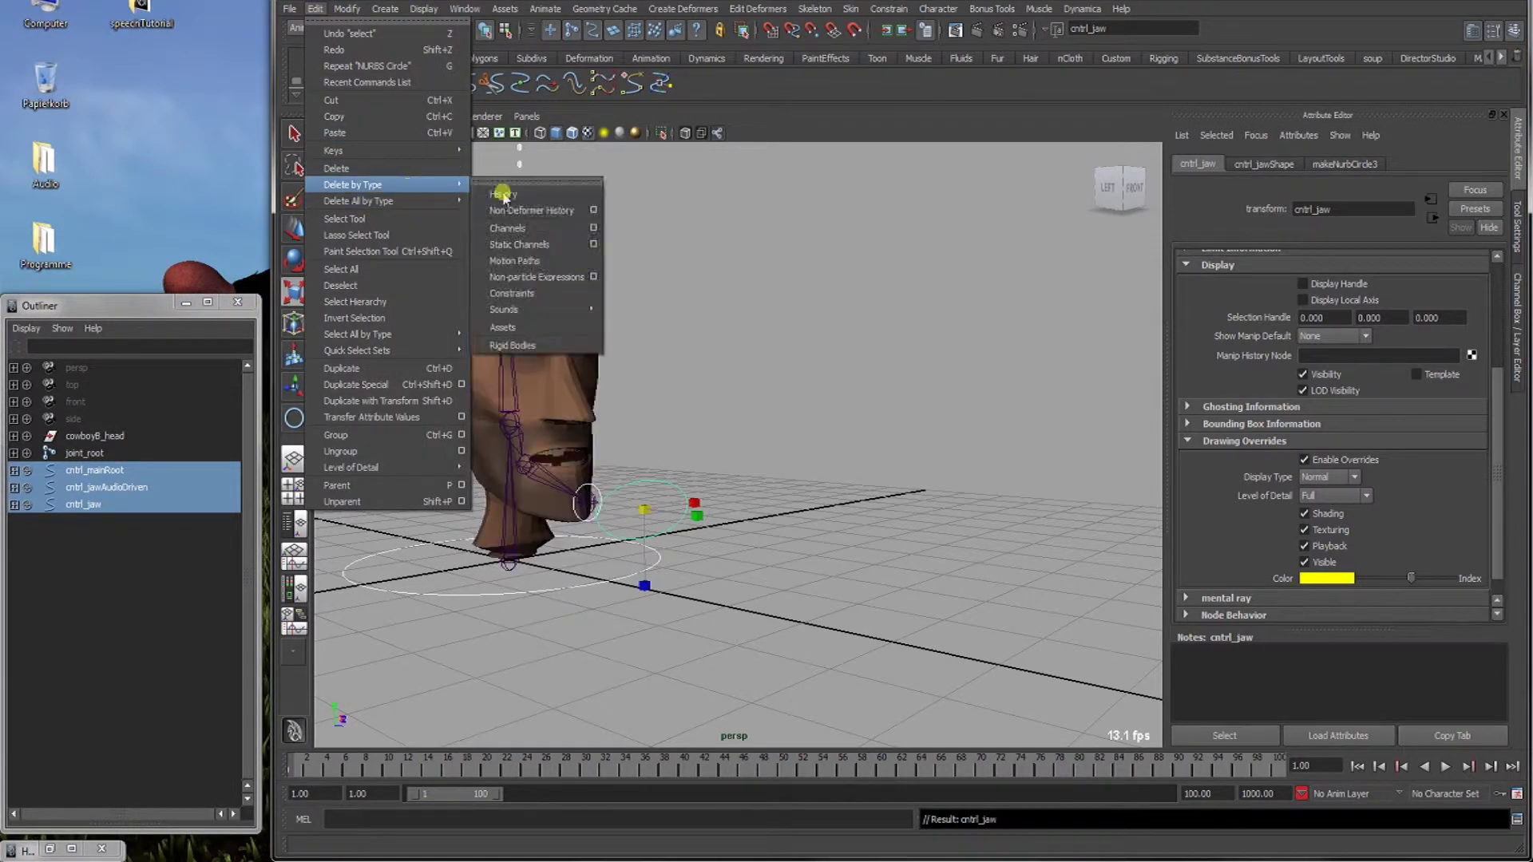
pyautogui.click(555, 195)
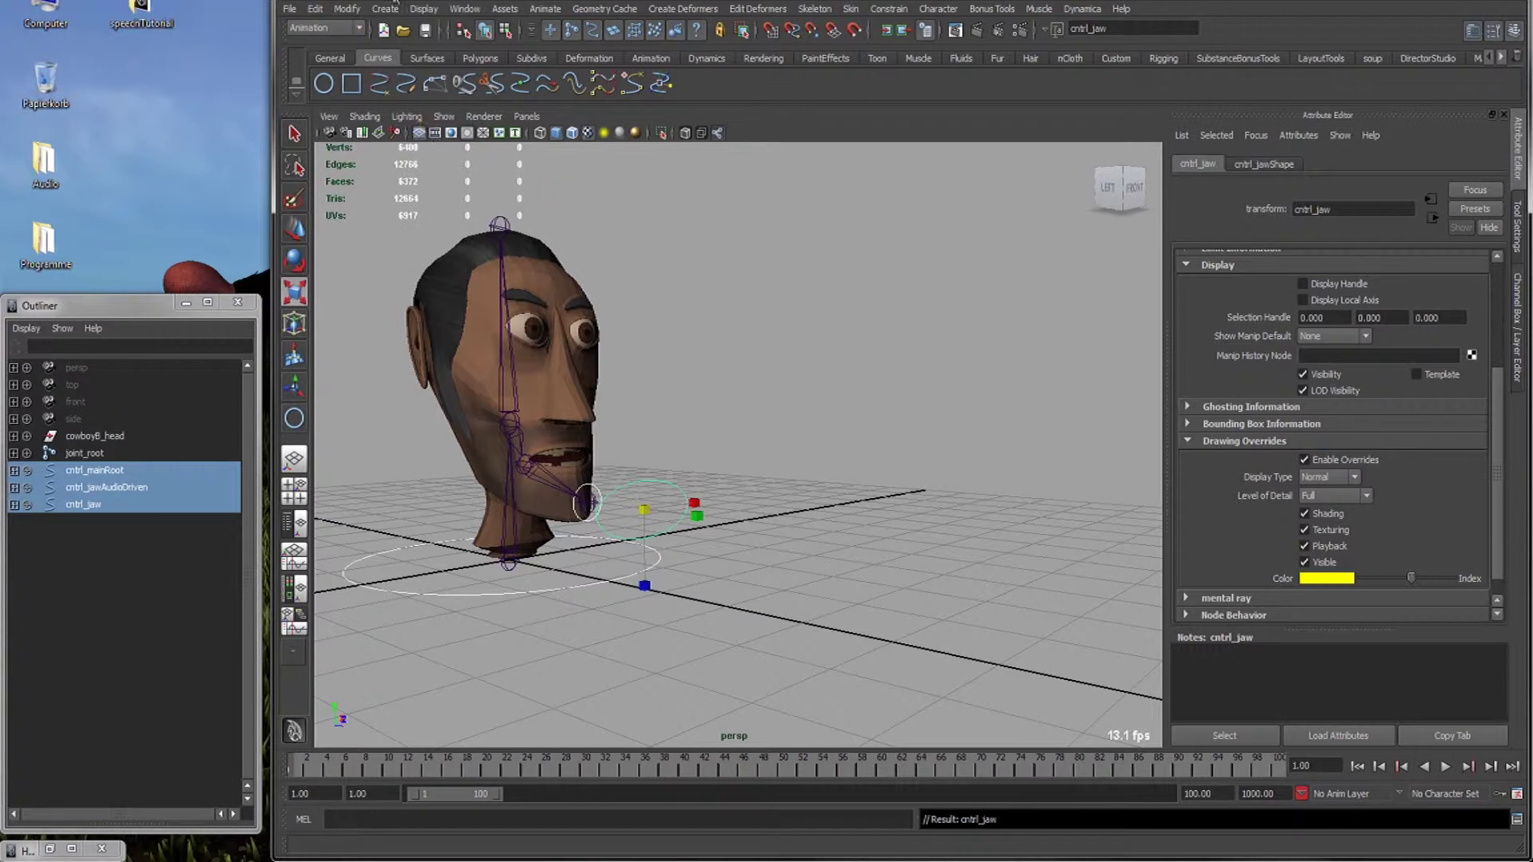
# Freeze transformations on cntrl_mainRoot, cntrl_jawAudioDriven and cntrl_jaw.
pyautogui.click(346, 8)
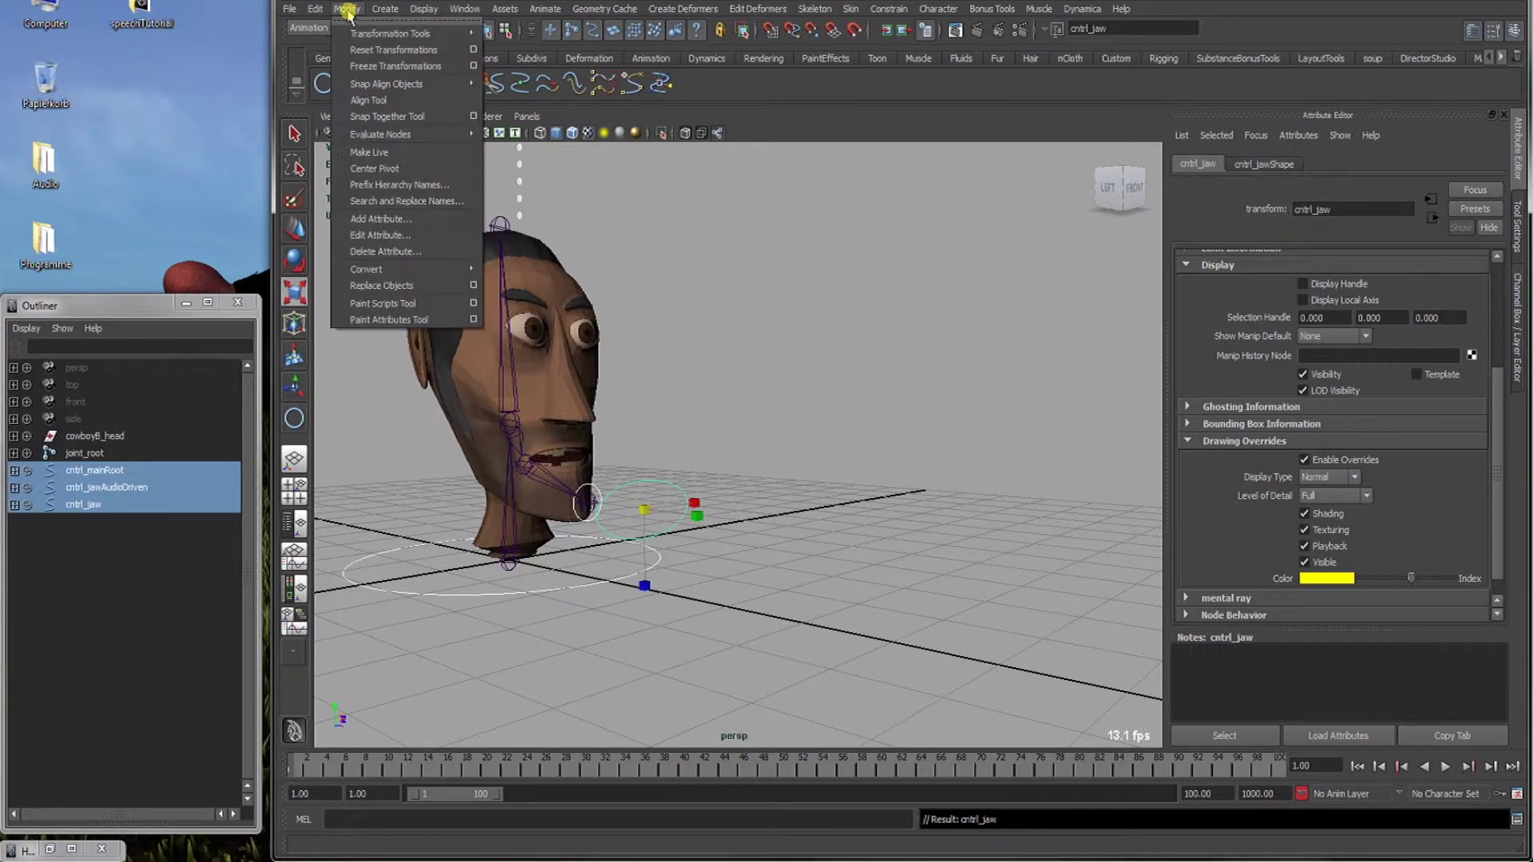
pyautogui.click(477, 65)
pyautogui.moveTo(313, 50); pyautogui.dragTo(605, 102)
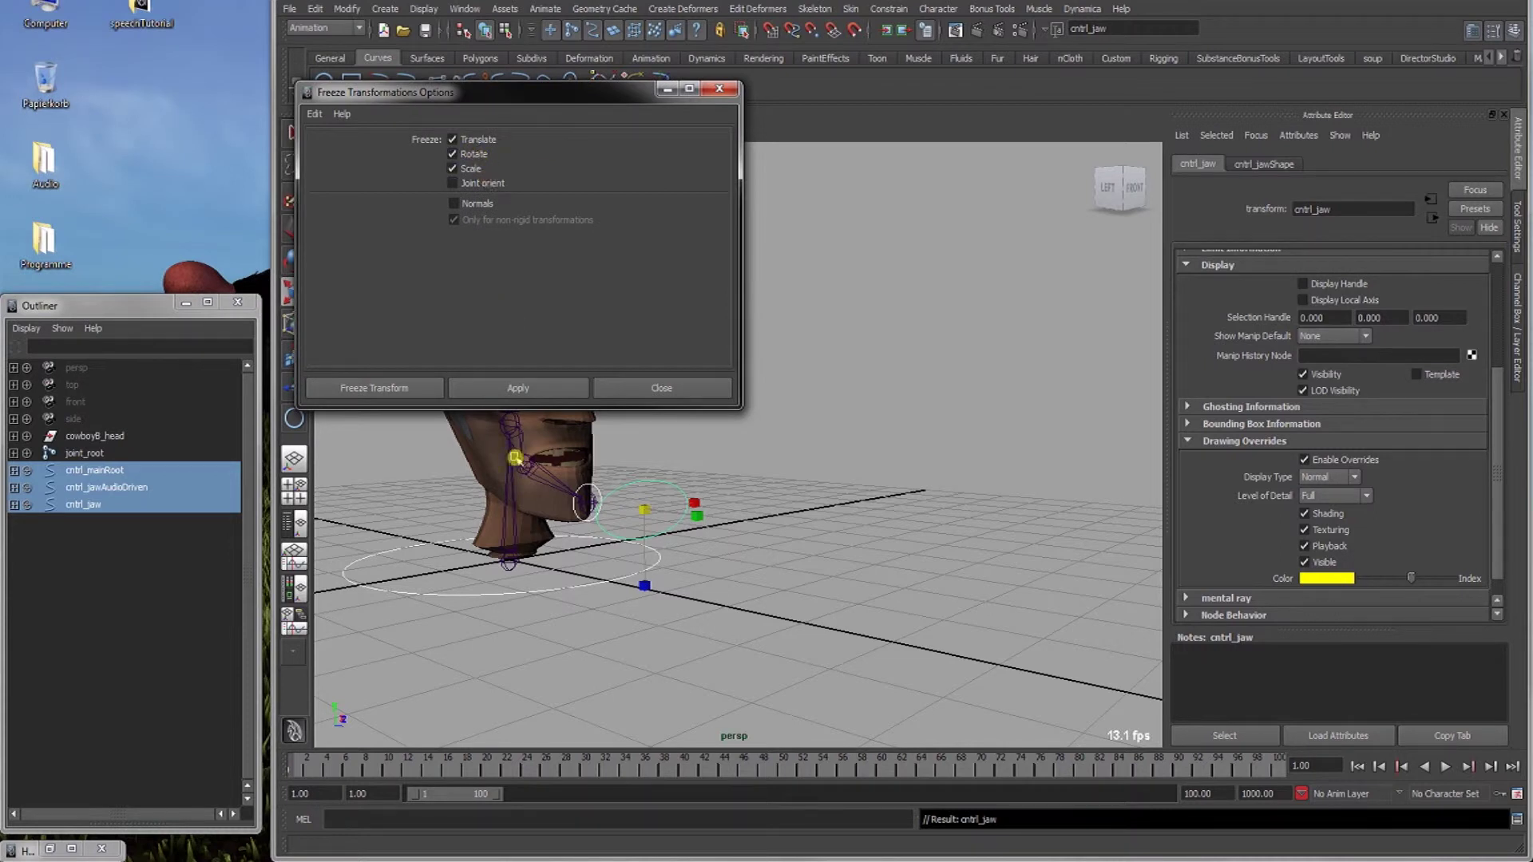
pyautogui.click(426, 385)
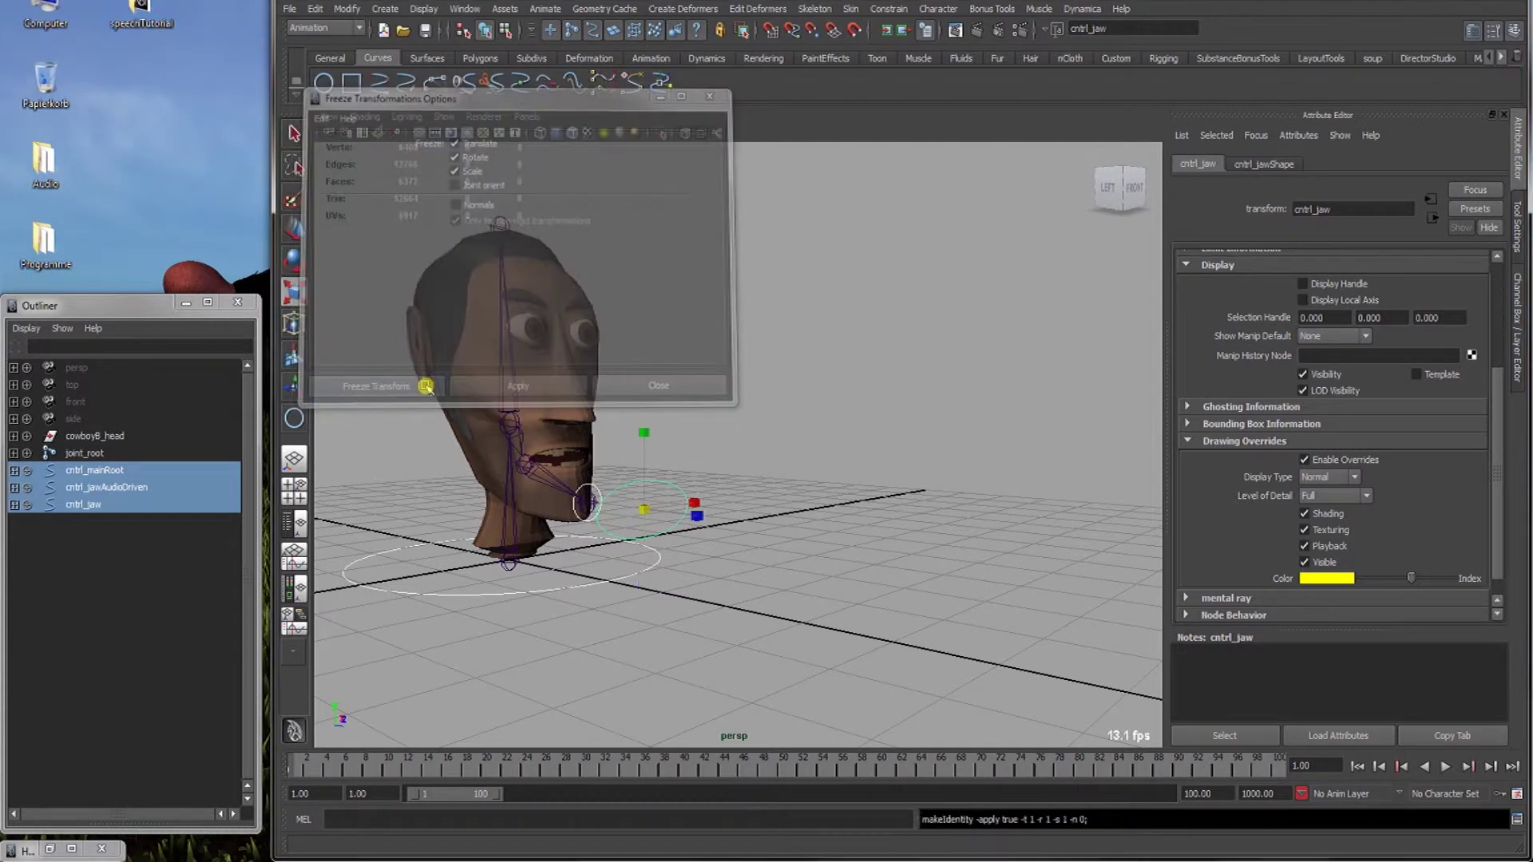
# Check that each control's translate and rotate read 0 and scale 1.
pyautogui.click(822, 351)
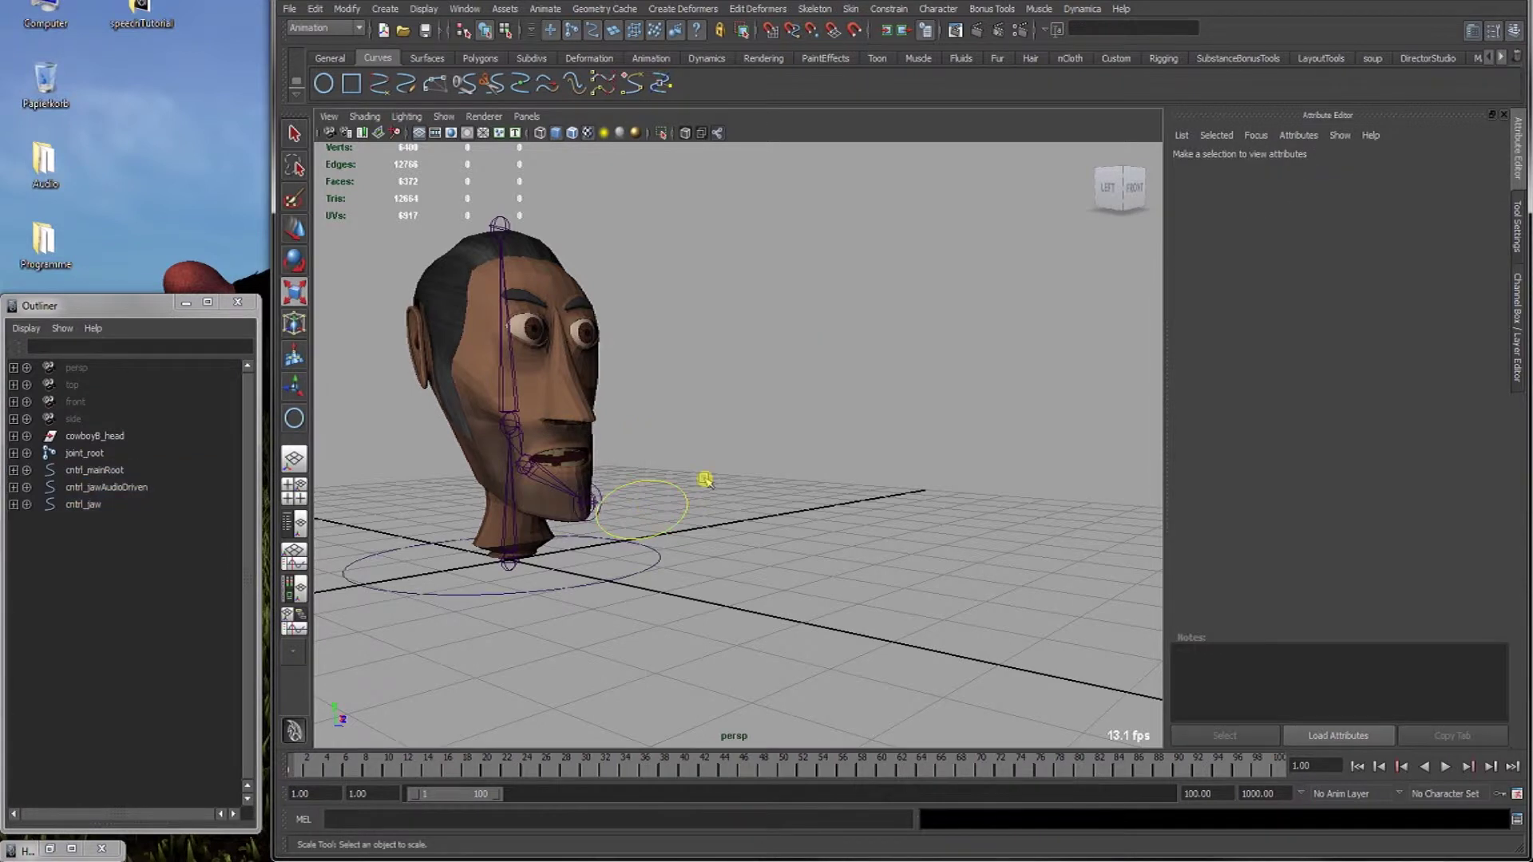
pyautogui.click(681, 494)
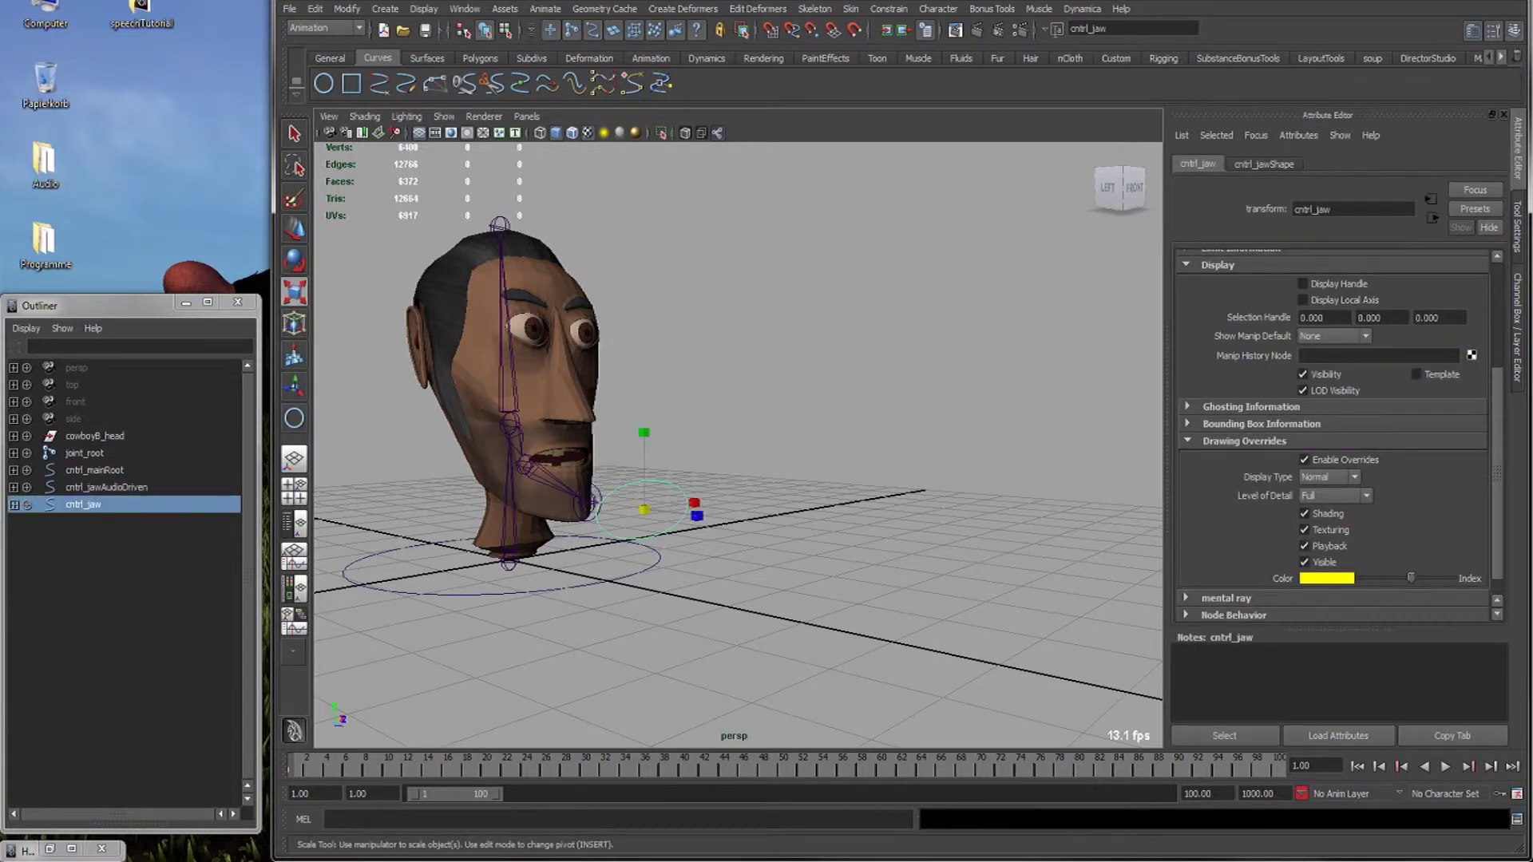
pyautogui.click(1515, 323)
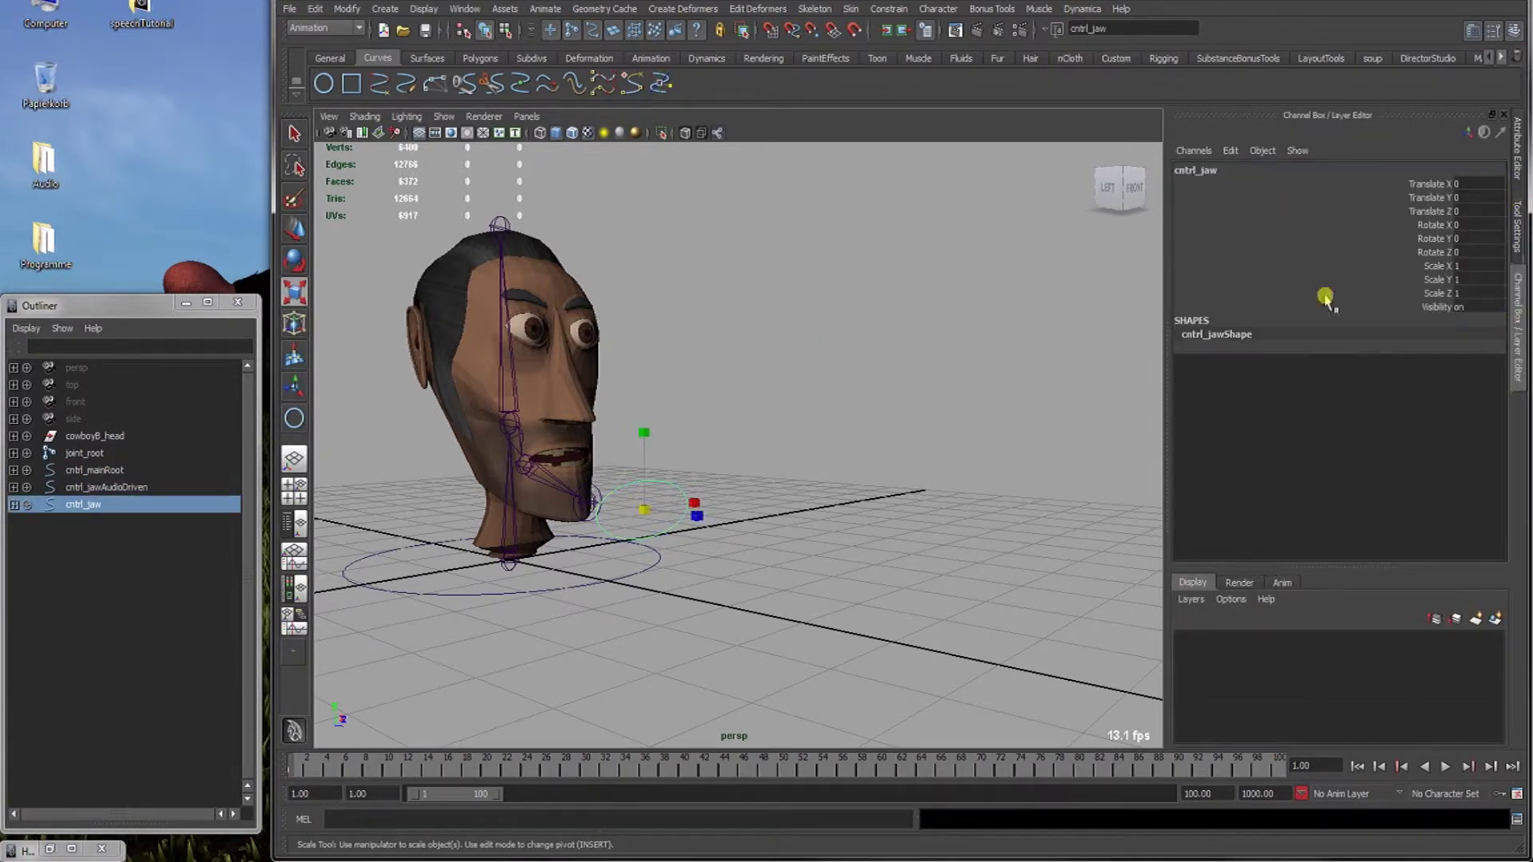
pyautogui.click(94, 486)
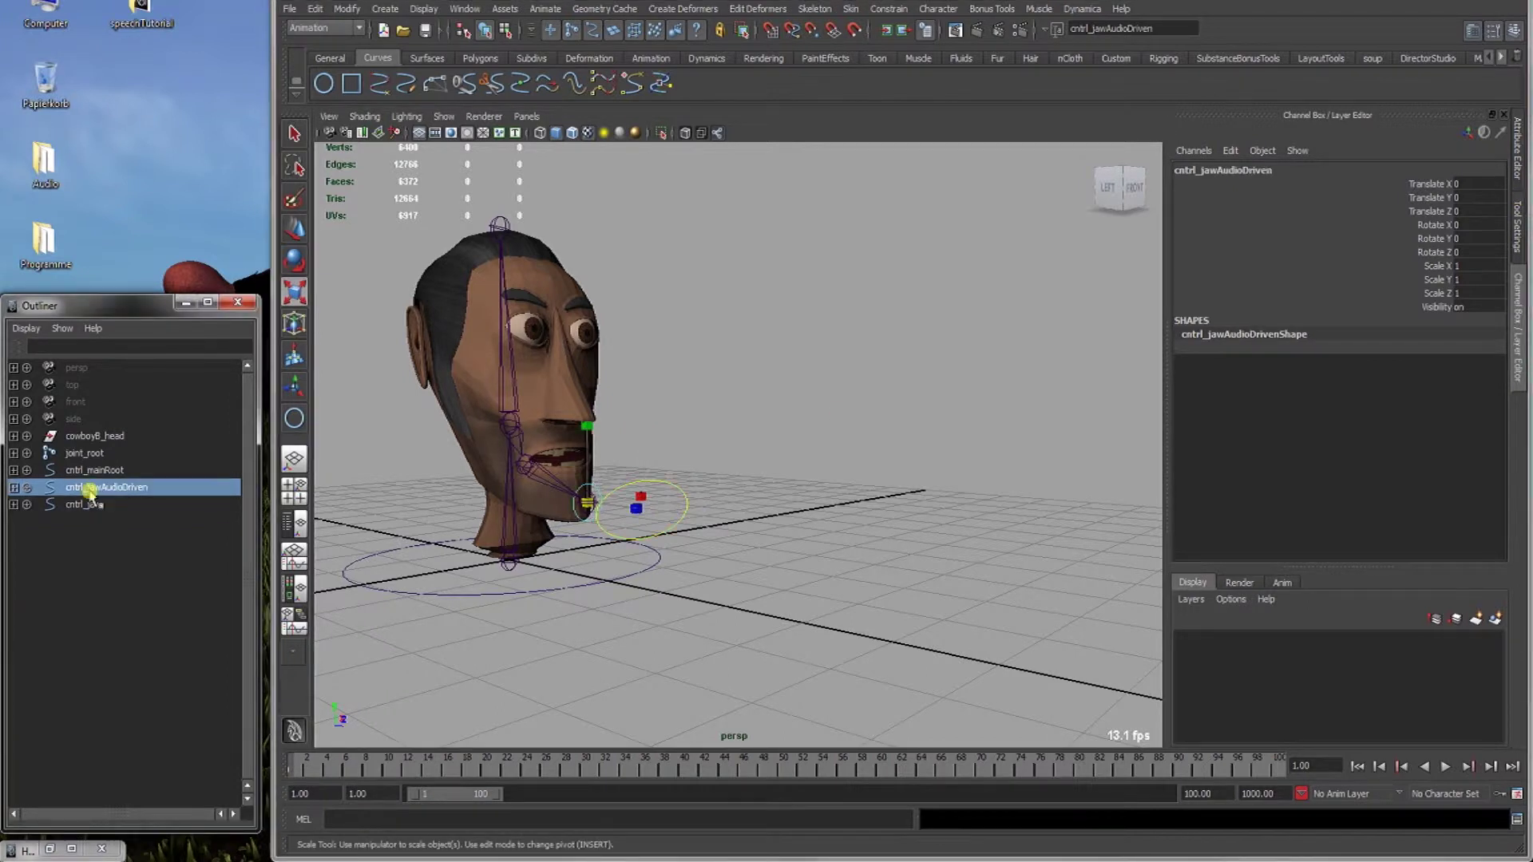
pyautogui.click(160, 469)
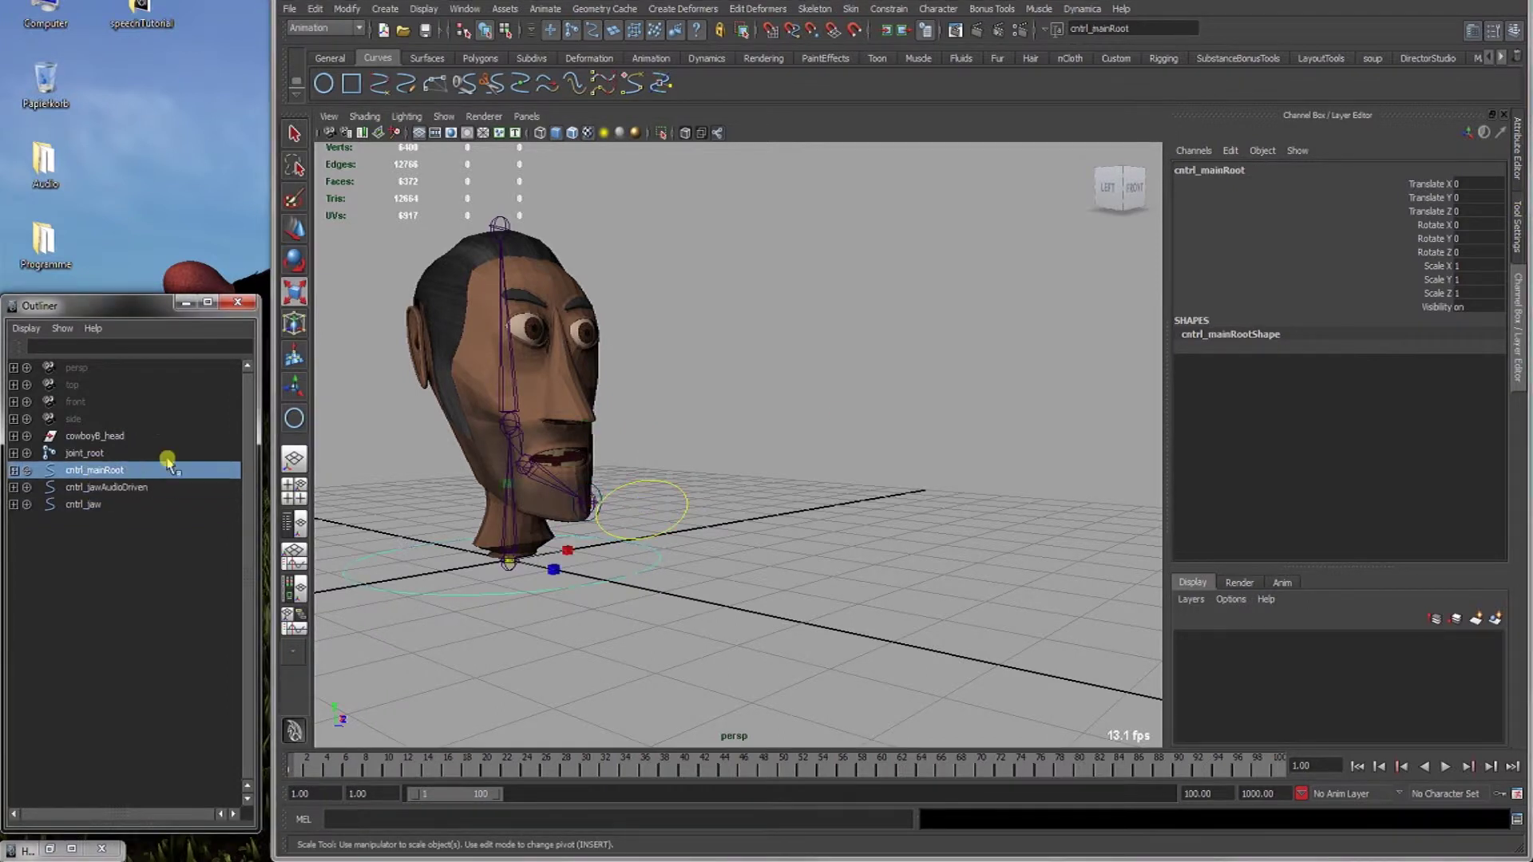
pyautogui.click(147, 504)
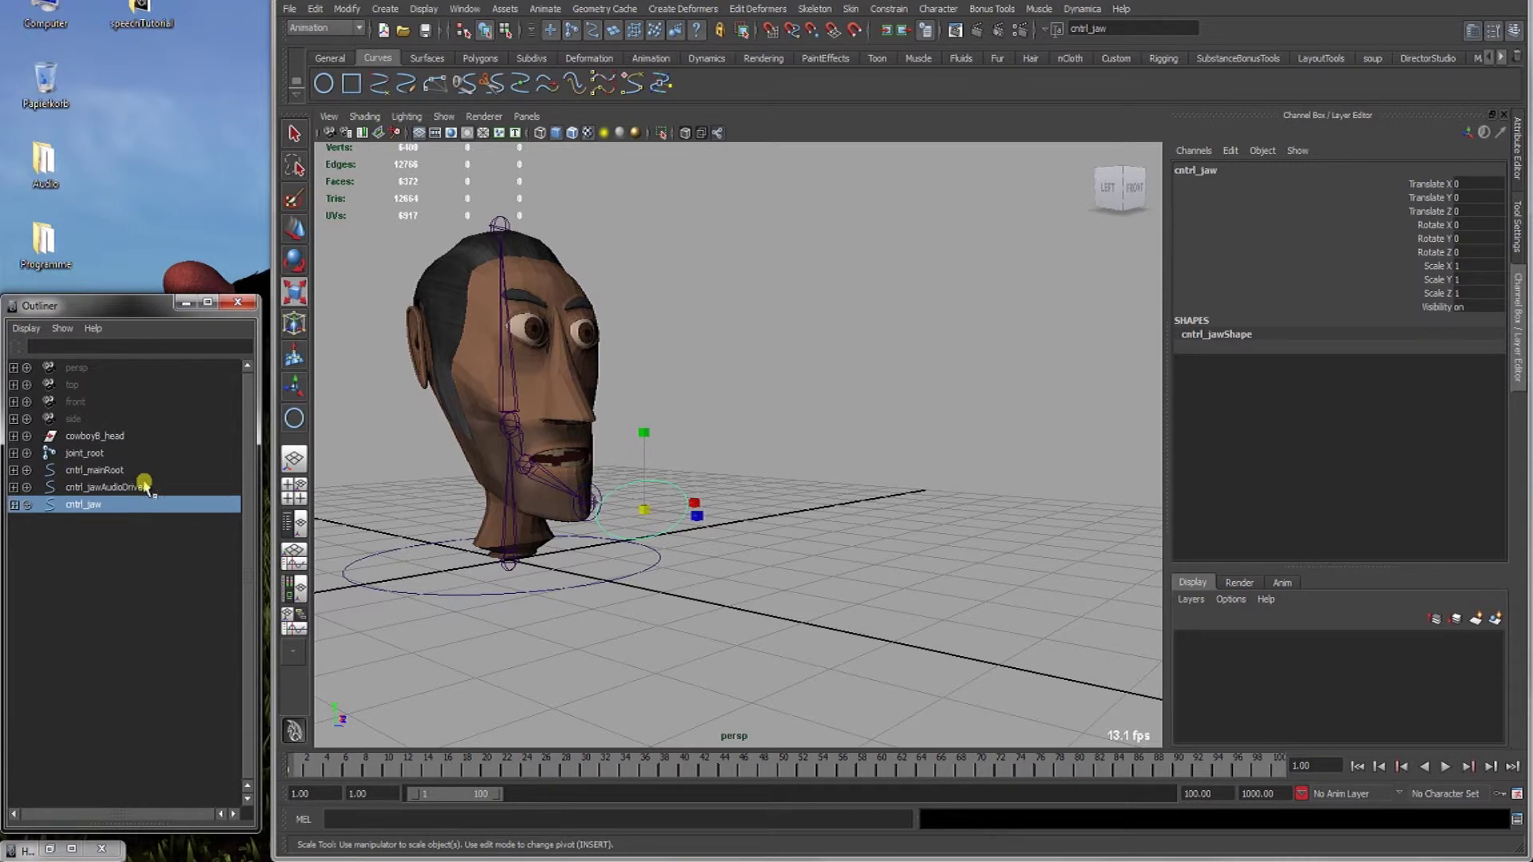
# Parent cntrl_jawAudioDriven under cntrl_jaw, test-move both controls, then undo the test.
pyautogui.click(136, 486)
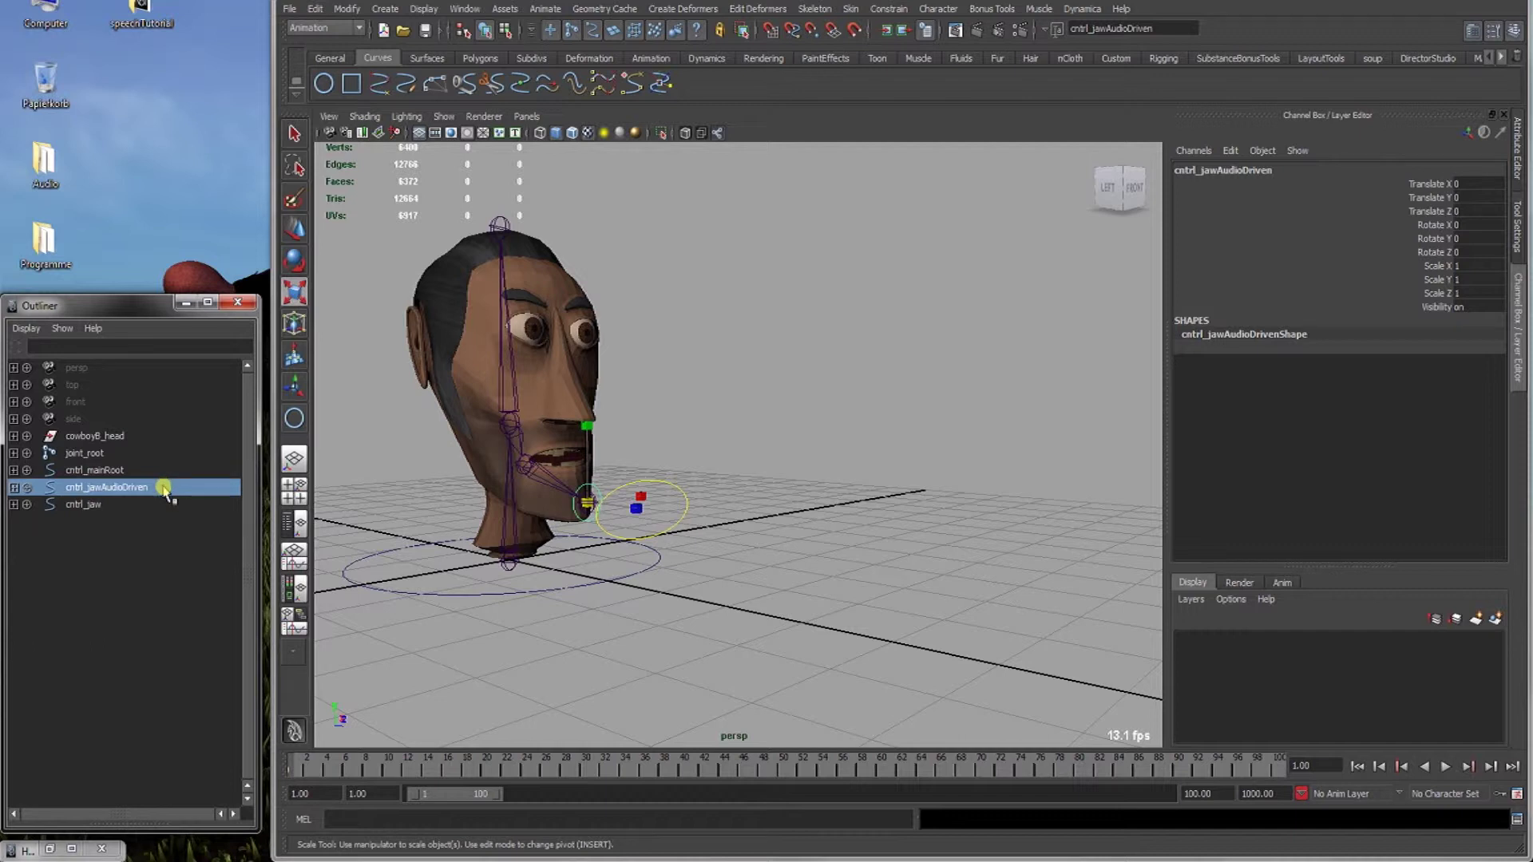
pyautogui.moveTo(164, 488); pyautogui.dragTo(96, 502, button='middle')
pyautogui.click(113, 489)
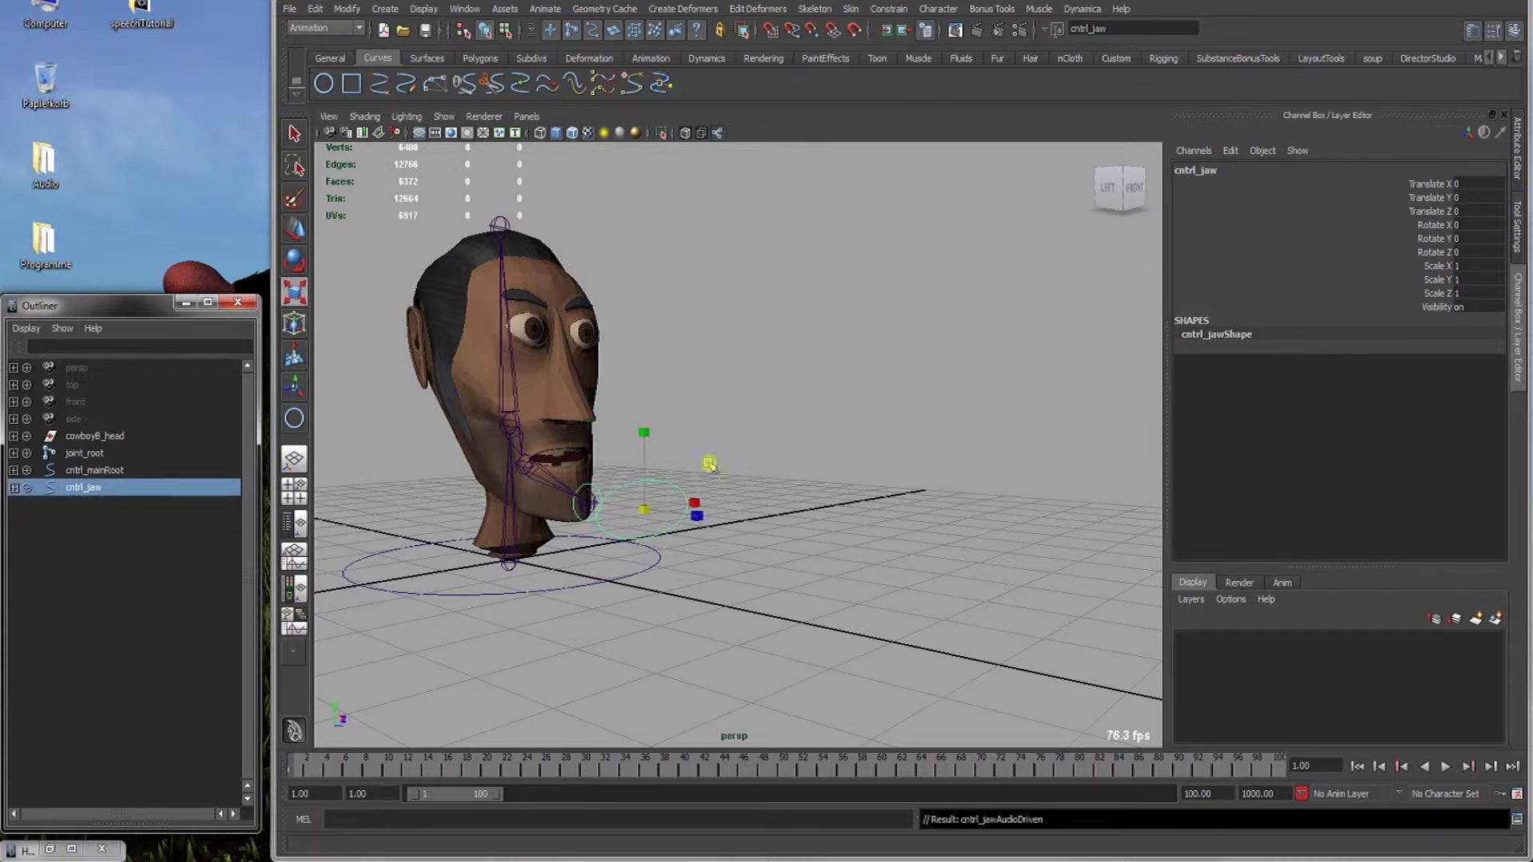
pyautogui.press('w')
pyautogui.moveTo(646, 509); pyautogui.dragTo(706, 518)
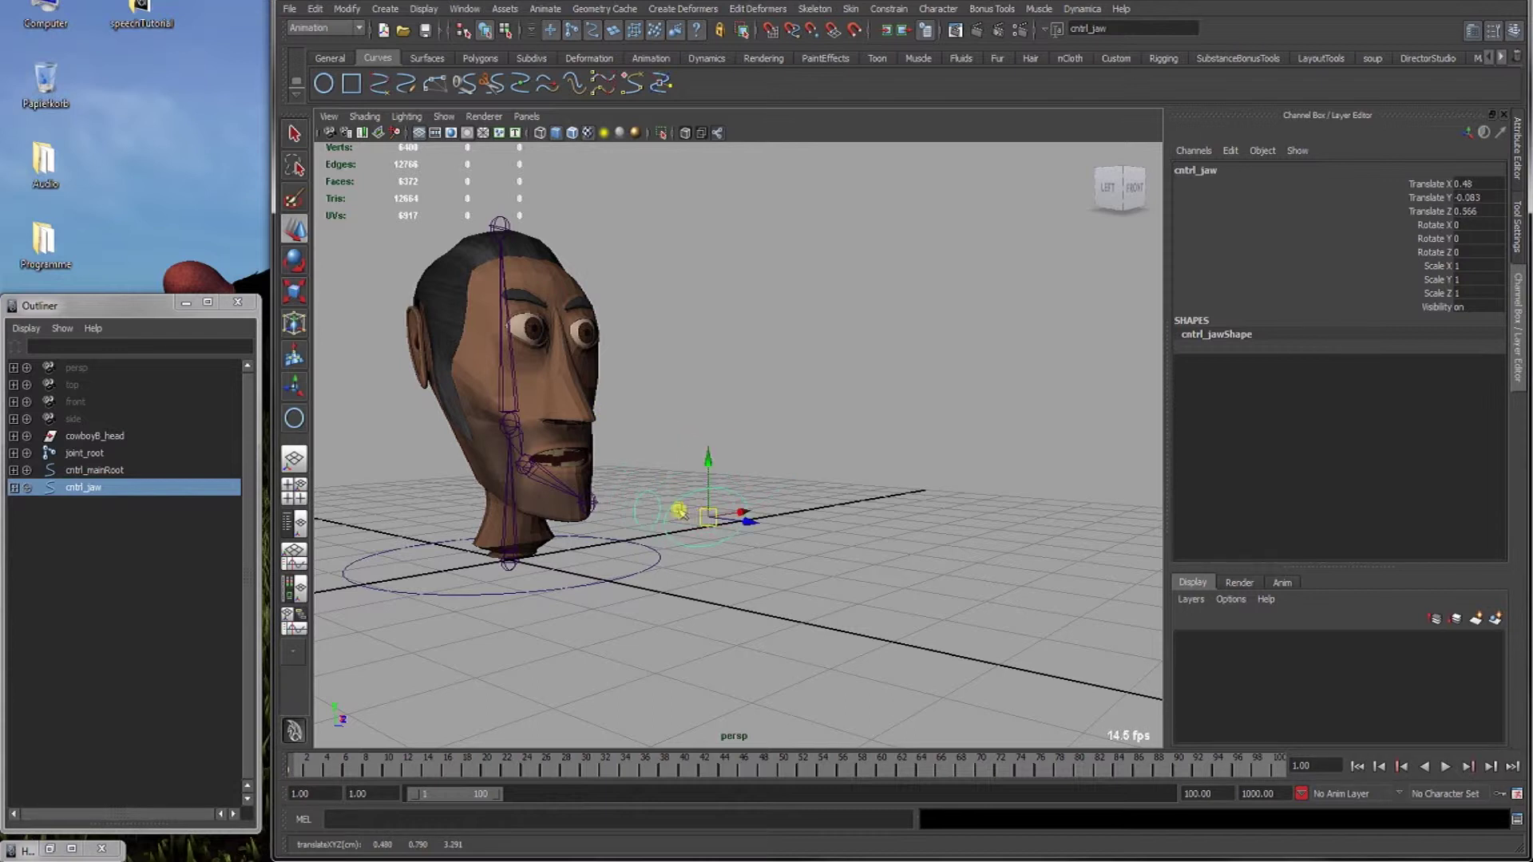
pyautogui.click(589, 489)
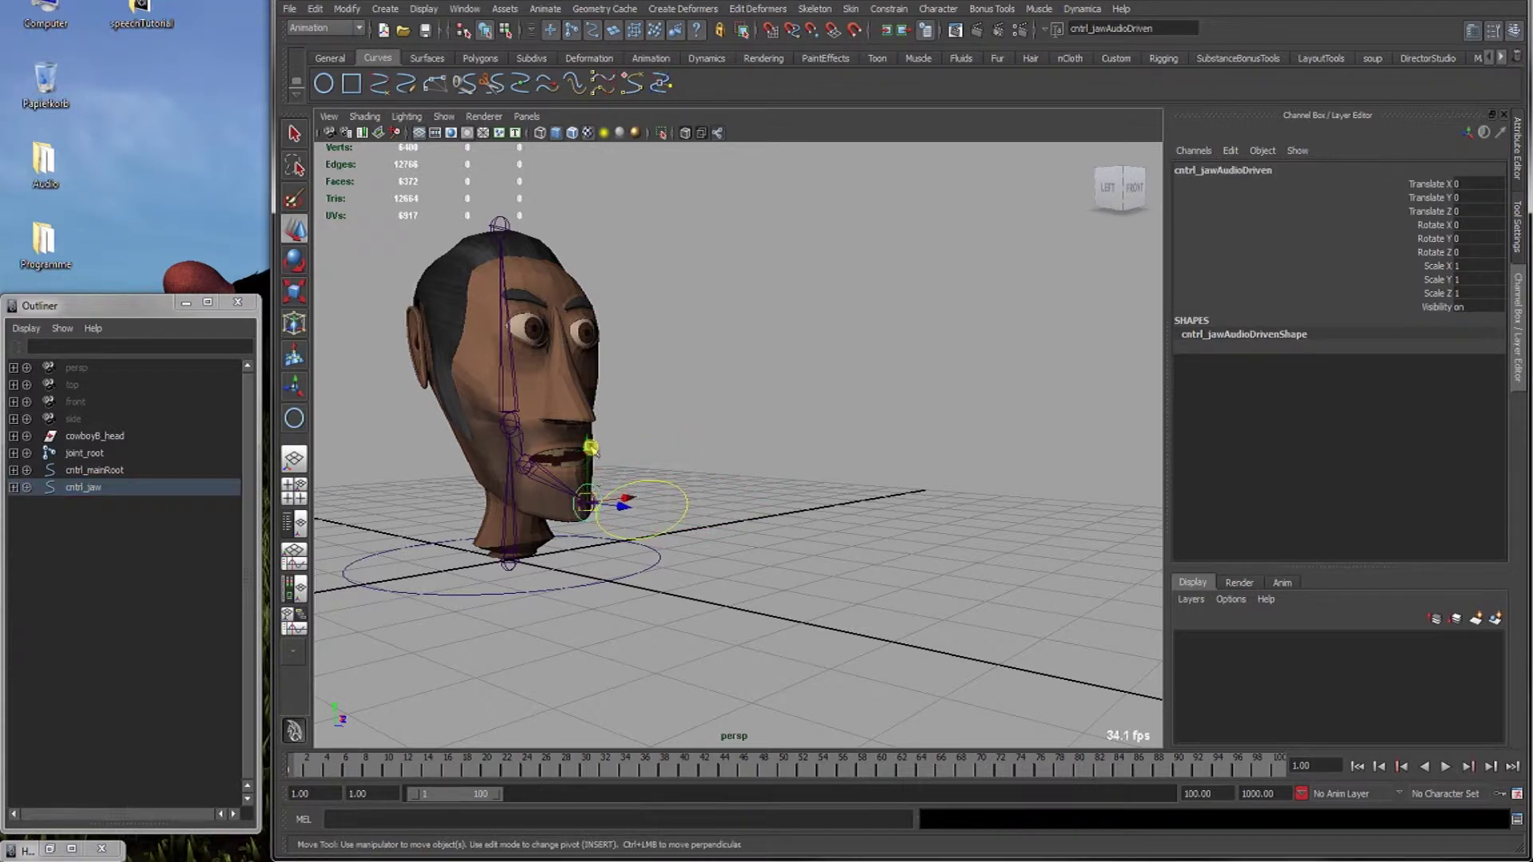
pyautogui.moveTo(589, 444); pyautogui.dragTo(593, 302)
pyautogui.moveTo(561, 410); pyautogui.dragTo(552, 465, button='middle')
pyautogui.hotkey('ctrl', 'z')
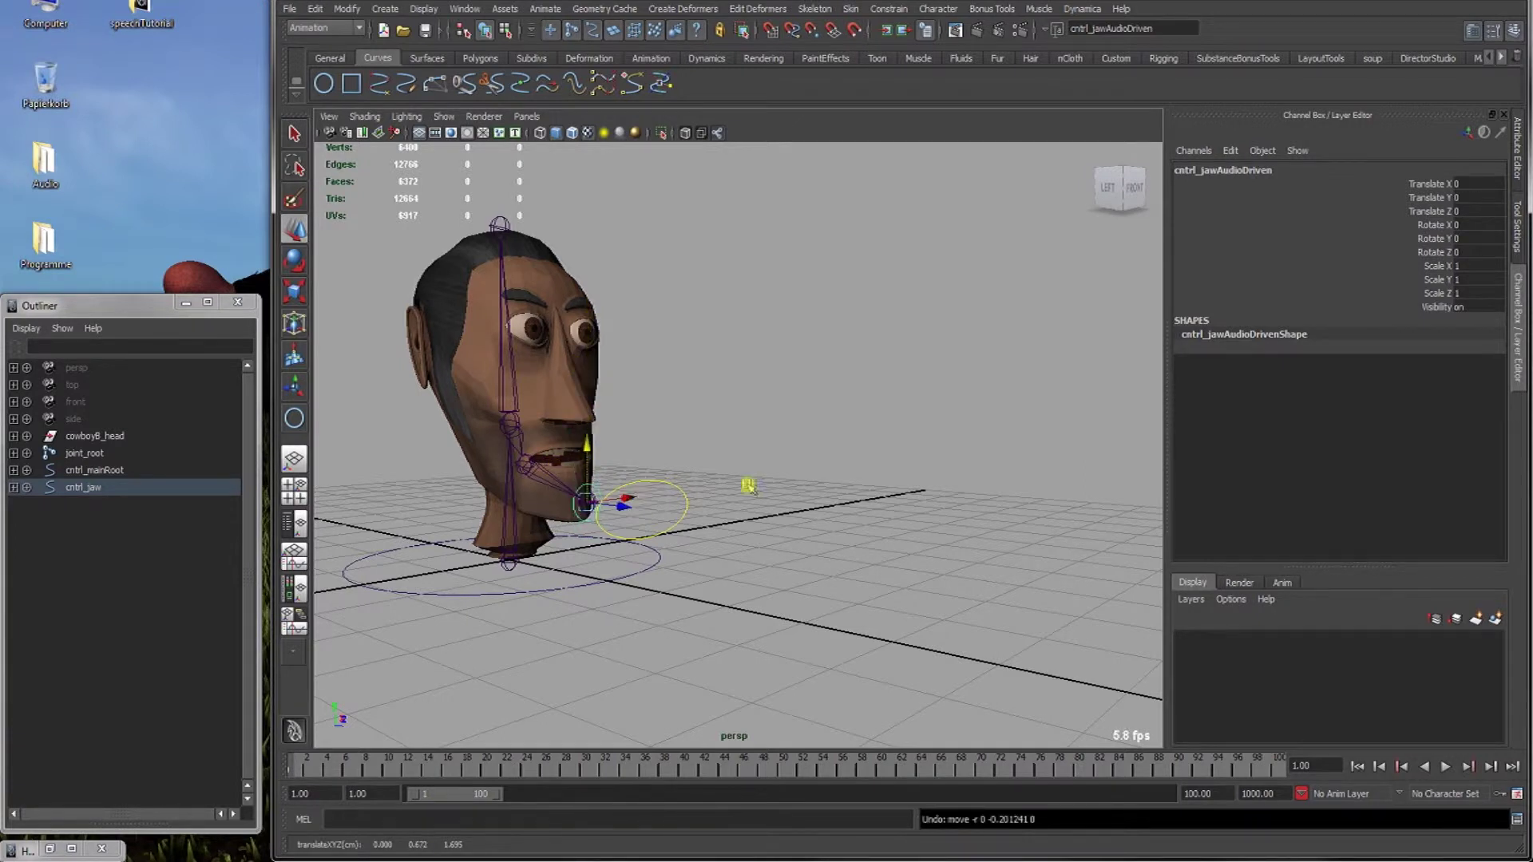
pyautogui.keyDown('alt'); pyautogui.moveTo(749, 487); pyautogui.dragTo(585, 539); pyautogui.keyUp('alt')
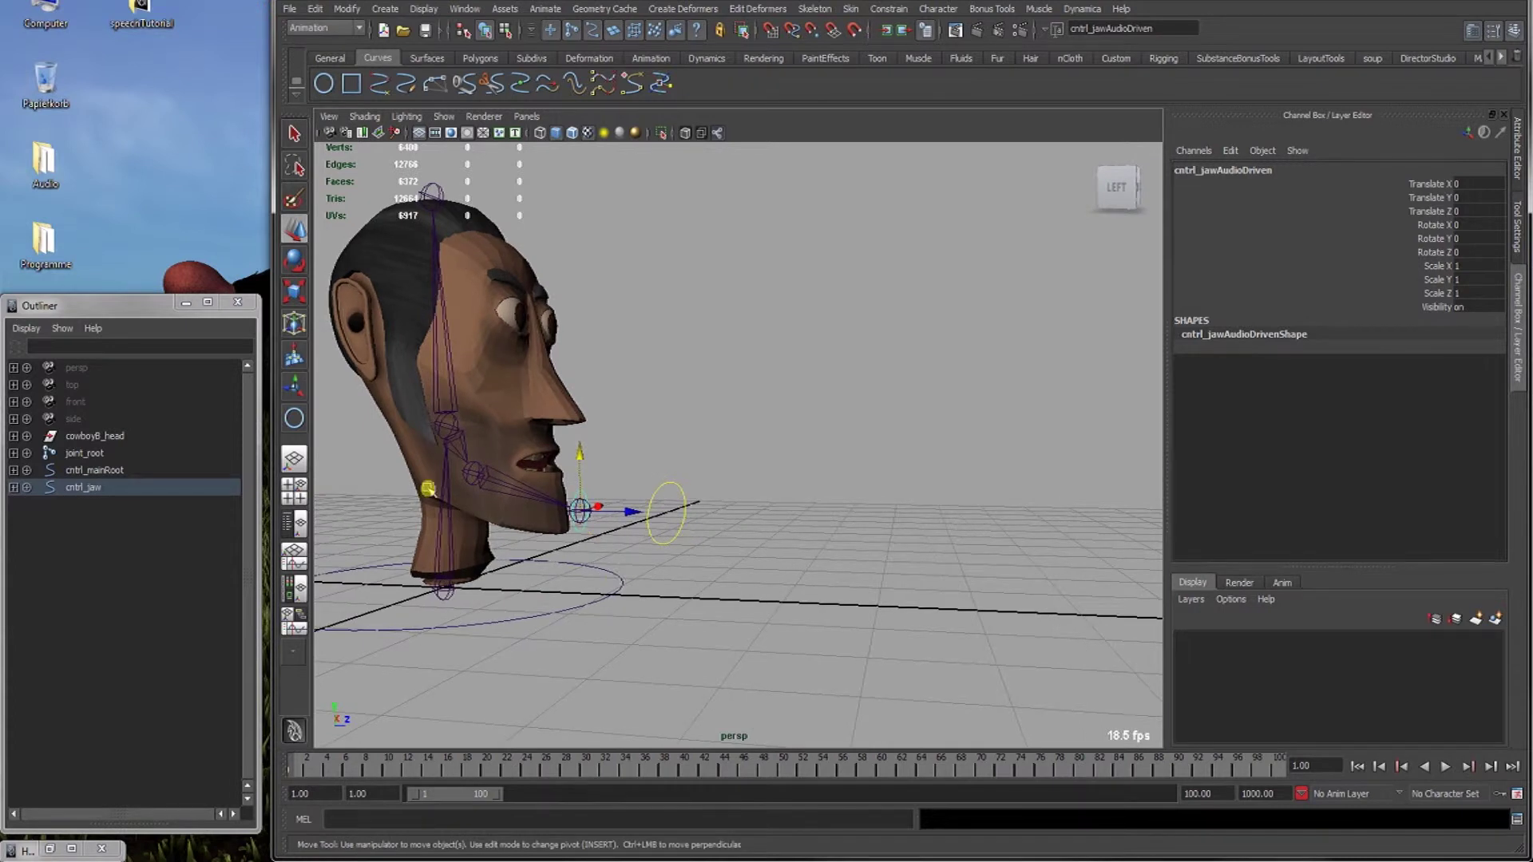
# Parent cntrl_jaw under cntrl_mainRoot and confirm the hierarchy follows when the root moves.
pyautogui.click(88, 487)
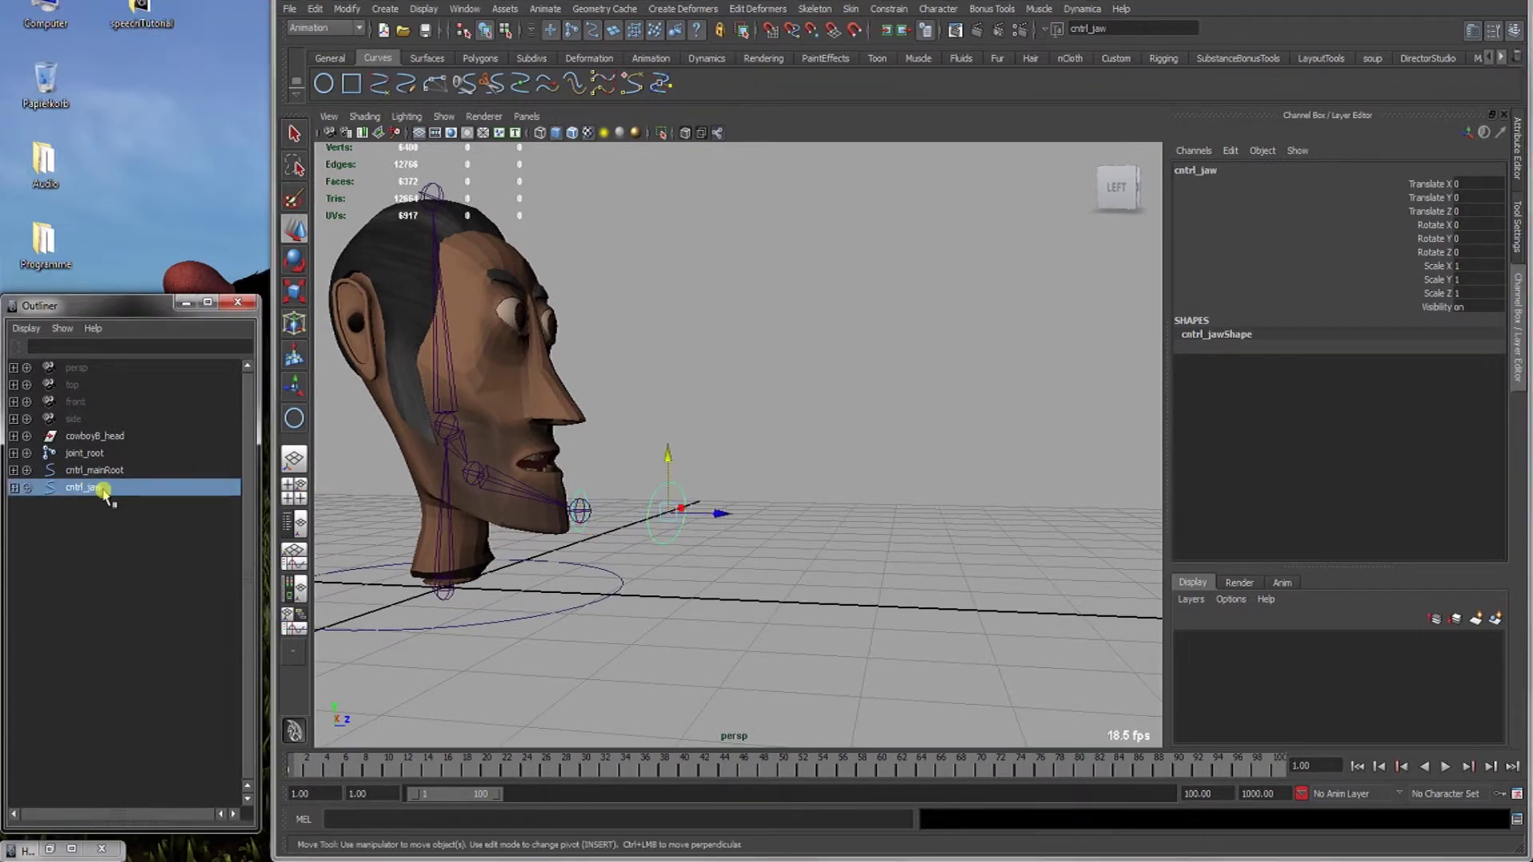
pyautogui.moveTo(103, 489); pyautogui.dragTo(132, 473, button='middle')
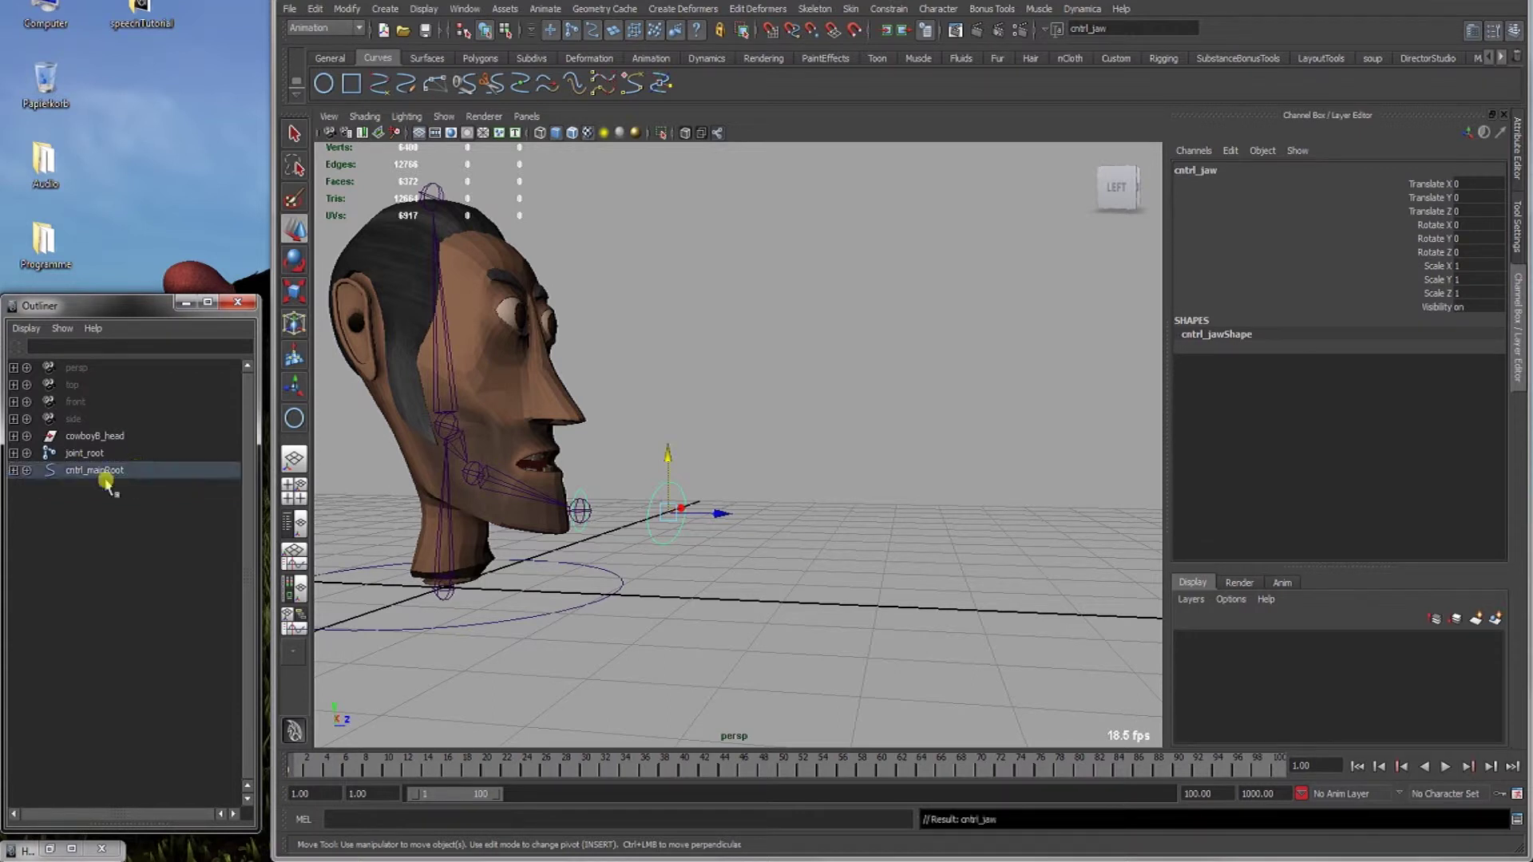
pyautogui.click(13, 470)
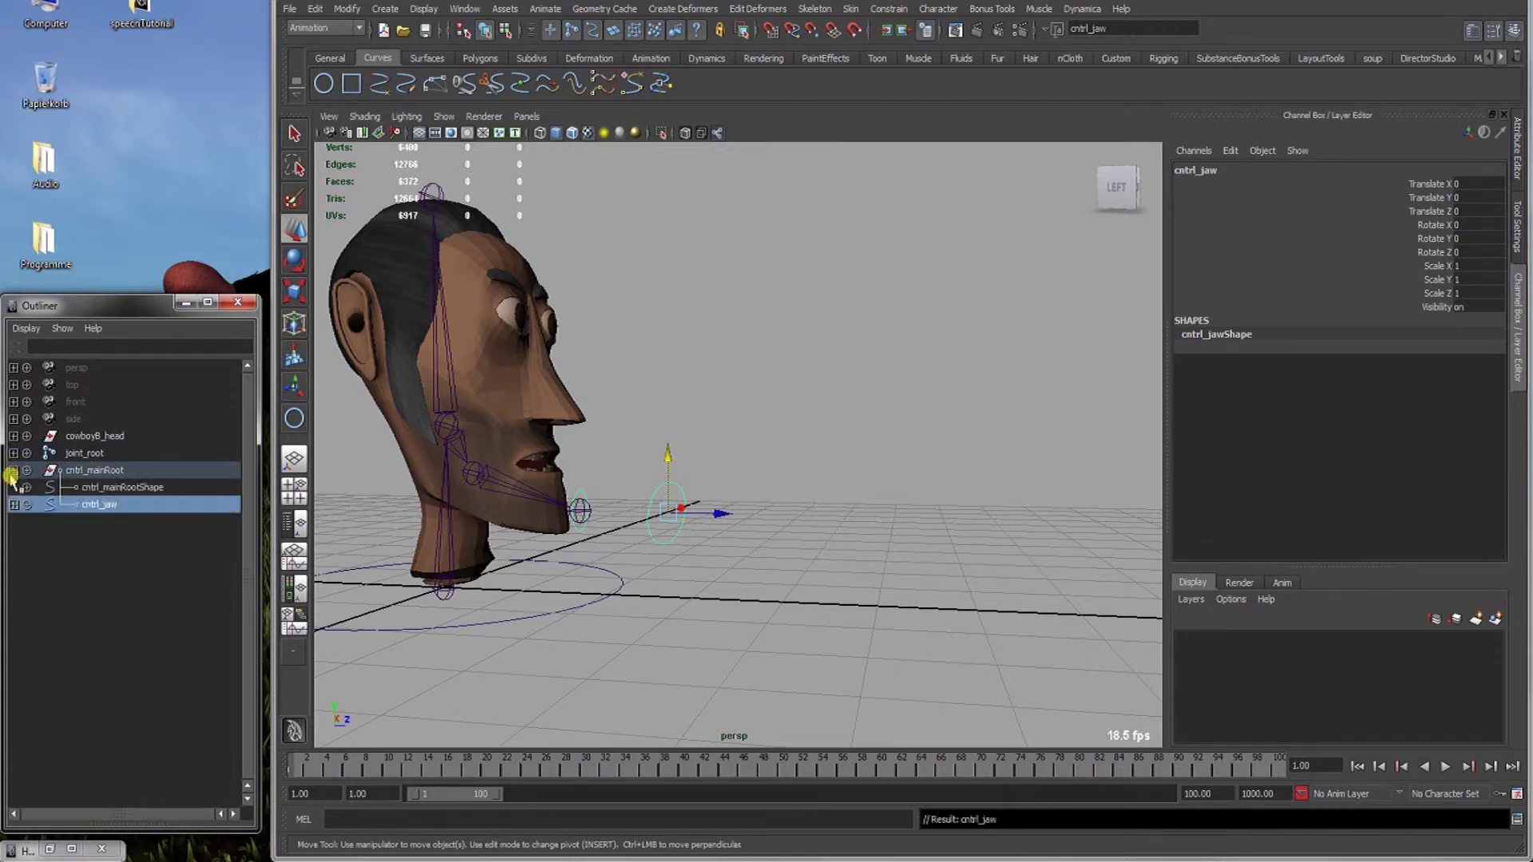
pyautogui.click(13, 503)
pyautogui.moveTo(483, 605); pyautogui.dragTo(578, 639)
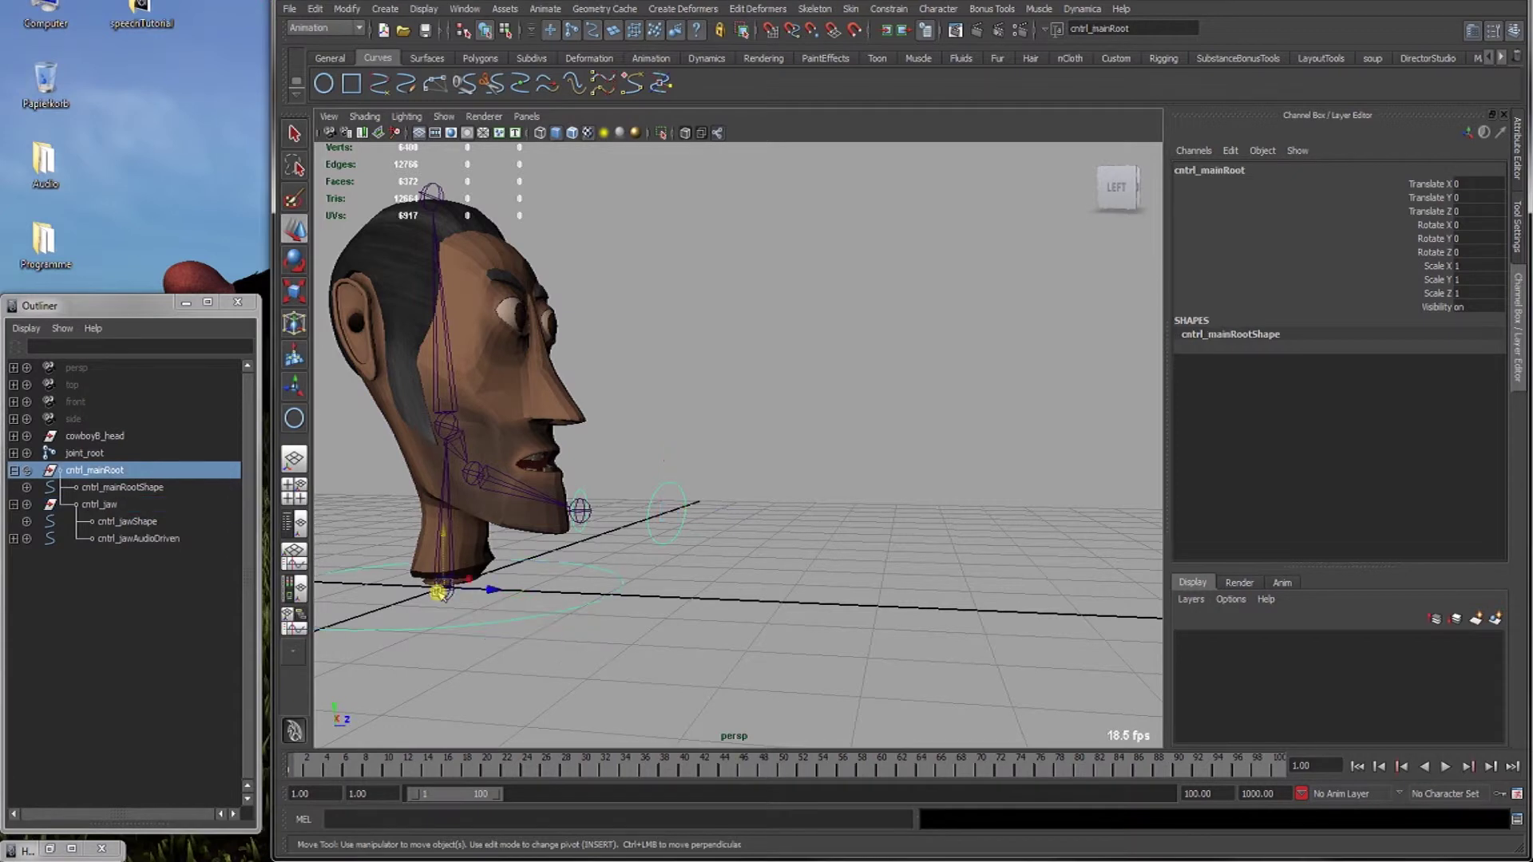
pyautogui.moveTo(438, 588); pyautogui.dragTo(598, 539)
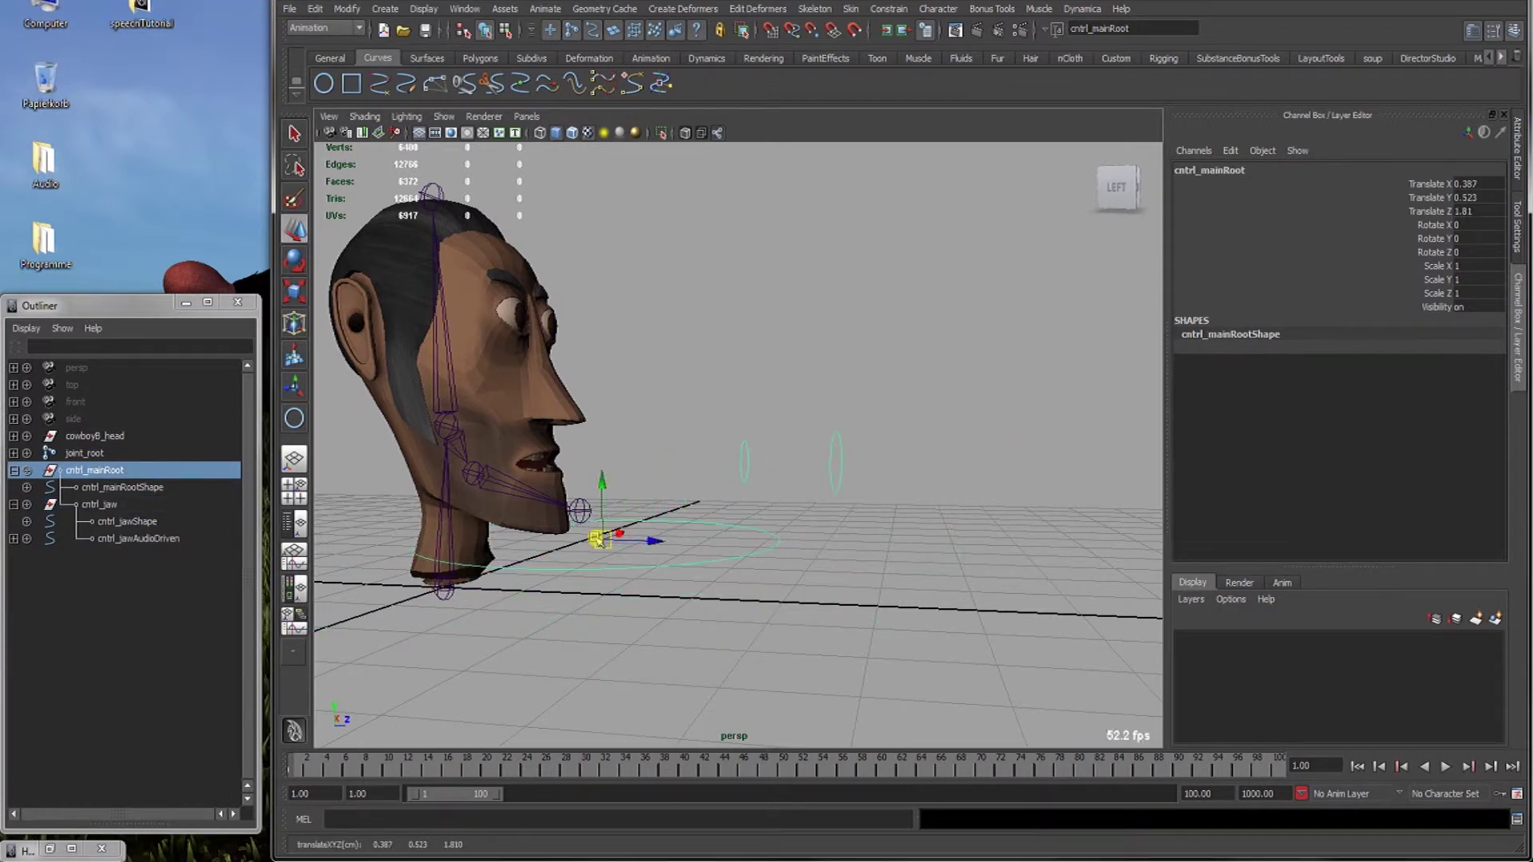
pyautogui.click(711, 589)
pyautogui.keyDown('alt'); pyautogui.moveTo(711, 588); pyautogui.dragTo(588, 582, button='right'); pyautogui.keyUp('alt')
pyautogui.keyDown('alt'); pyautogui.moveTo(589, 582); pyautogui.dragTo(744, 516, button='middle'); pyautogui.keyUp('alt')
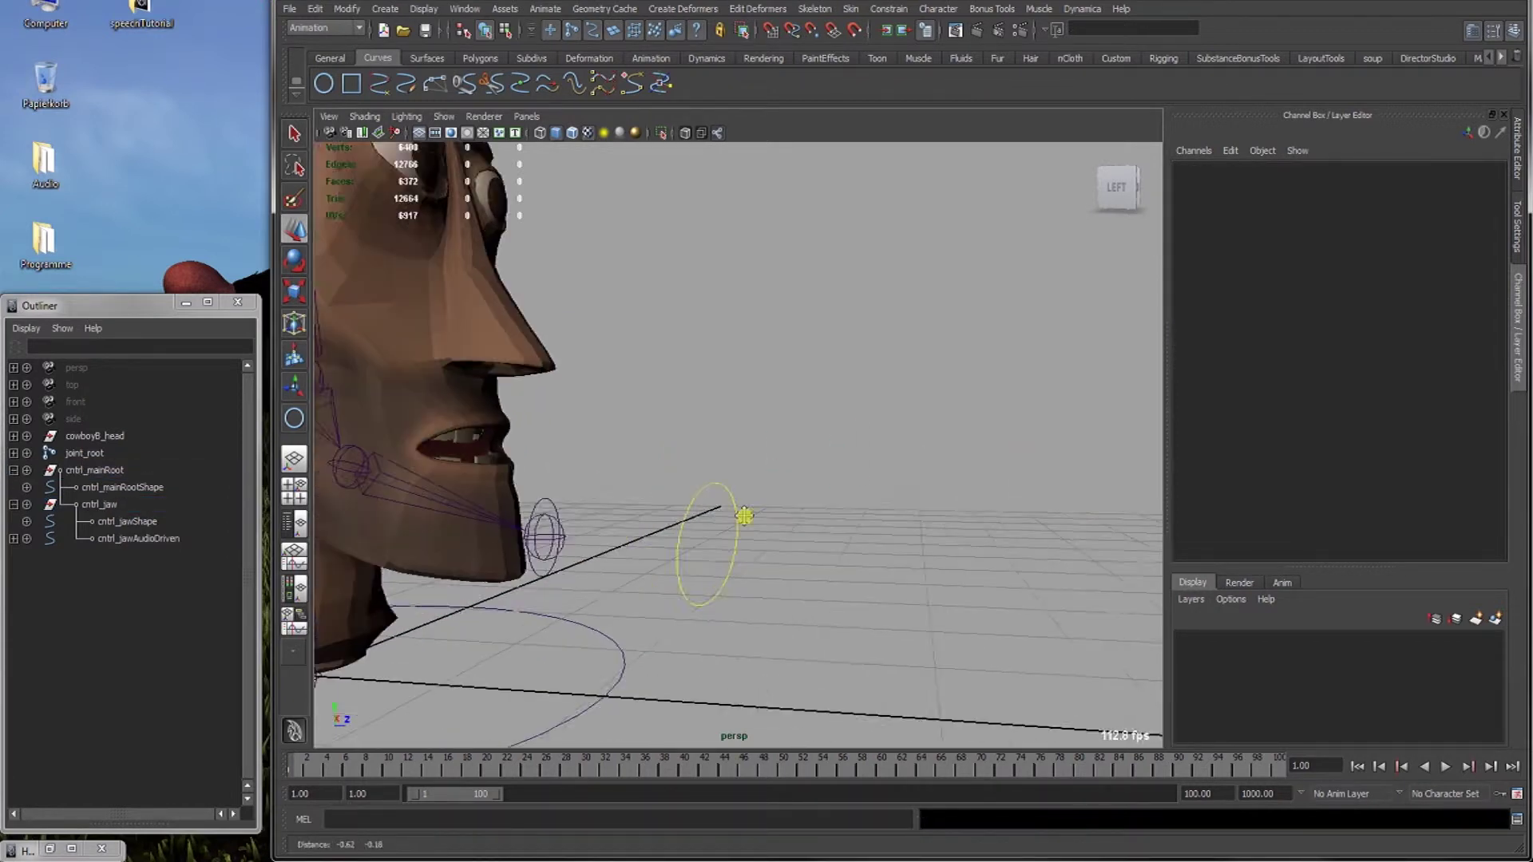
pyautogui.keyDown('alt'); pyautogui.moveTo(744, 516); pyautogui.dragTo(661, 507); pyautogui.keyUp('alt')
# Parent-constrain the jaw joint to cntrl_jawAudioDriven through the Parent Constraint options.
pyautogui.click(587, 477)
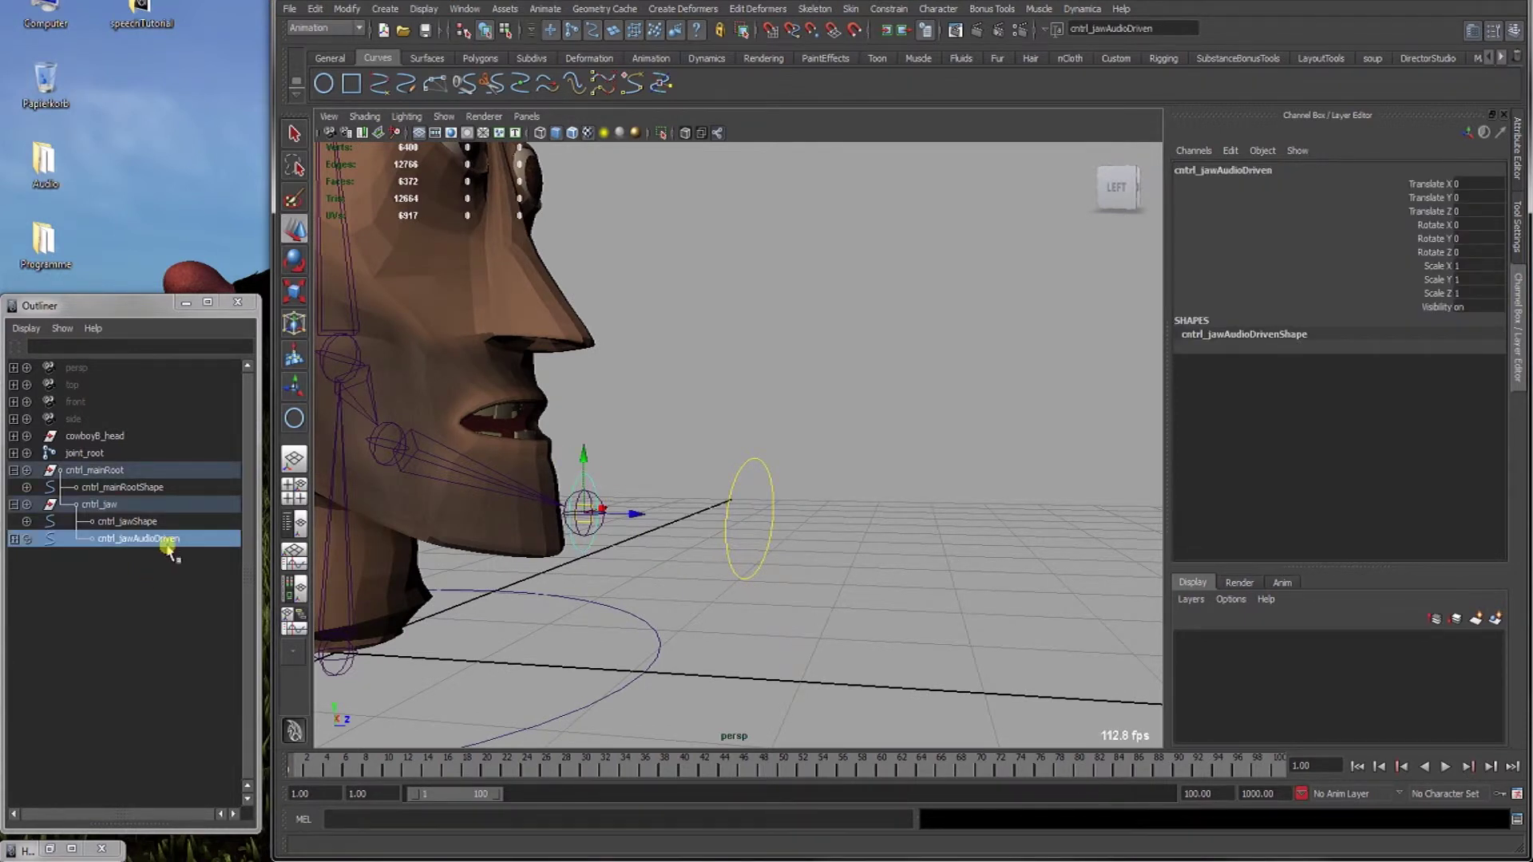
pyautogui.keyDown('alt'); pyautogui.moveTo(506, 530); pyautogui.dragTo(645, 518); pyautogui.keyUp('alt')
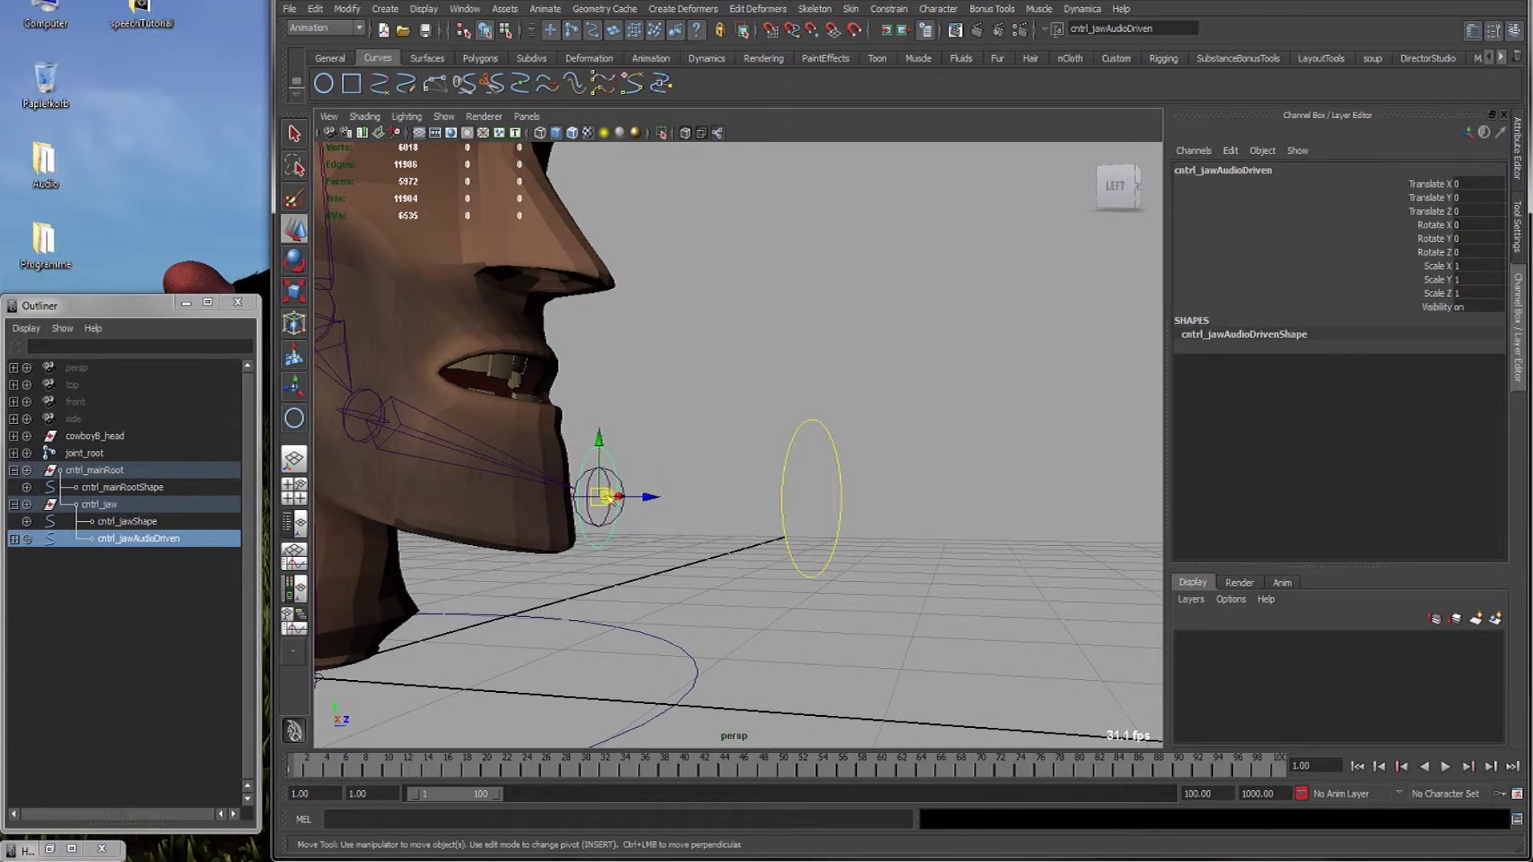
pyautogui.press('q')
pyautogui.keyDown('shift'); pyautogui.click(601, 528); pyautogui.keyUp('shift')
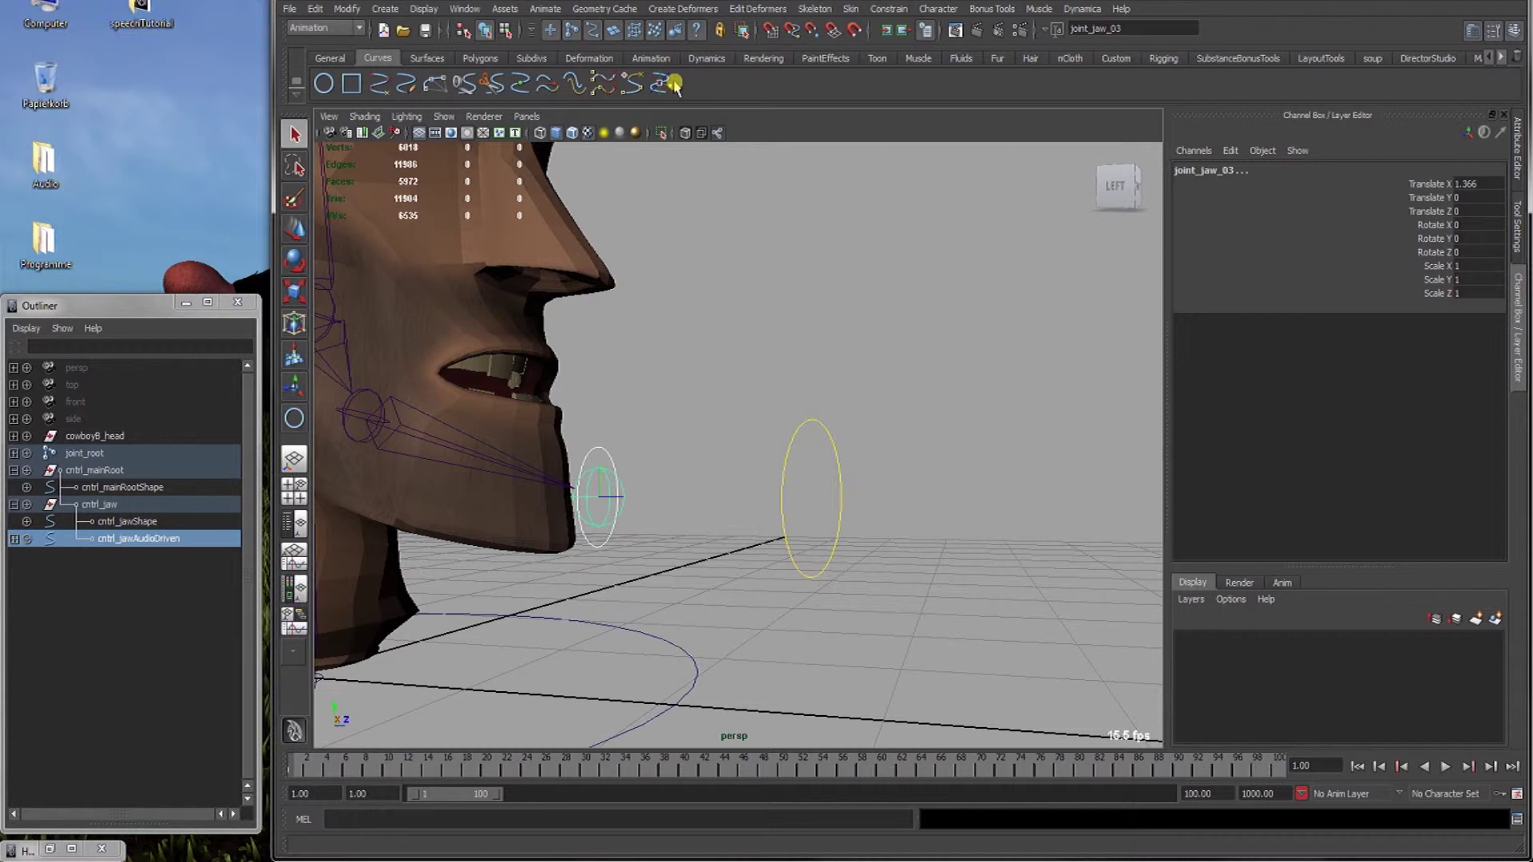
pyautogui.click(903, 11)
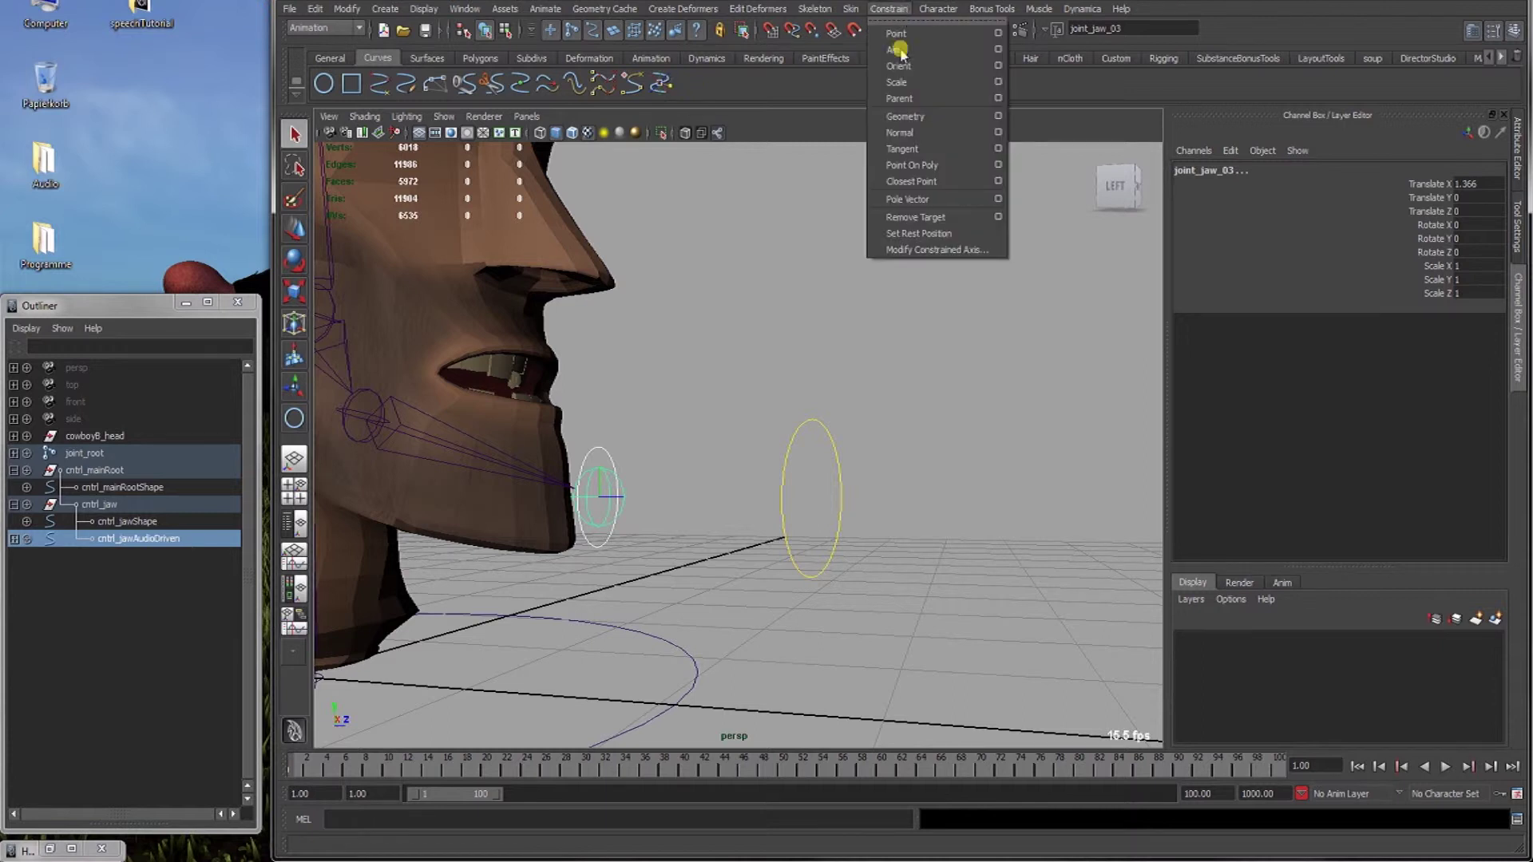
pyautogui.click(998, 98)
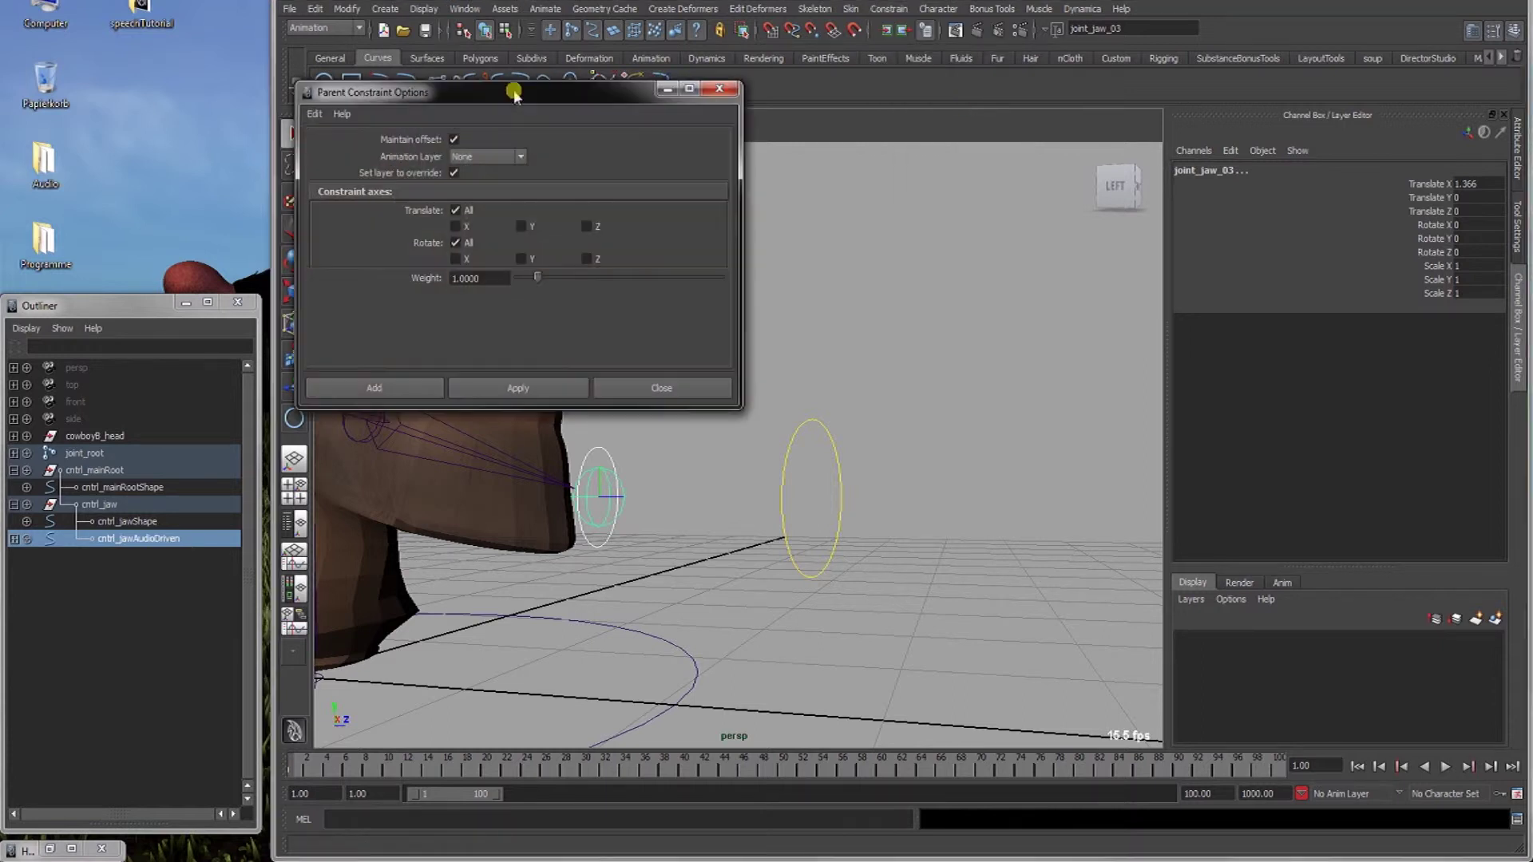
pyautogui.moveTo(504, 95); pyautogui.dragTo(599, 117)
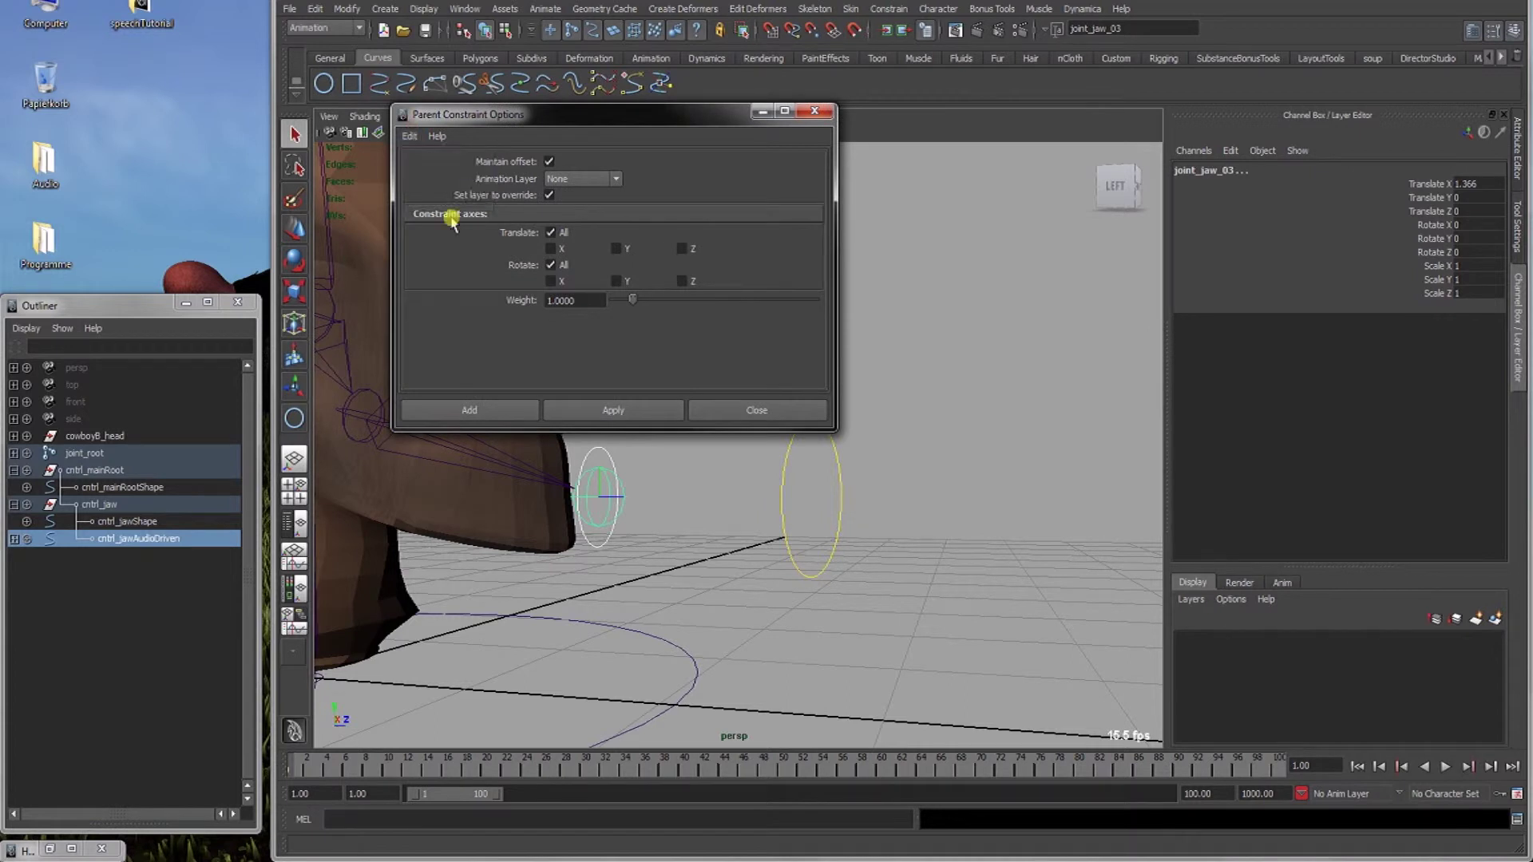
pyautogui.click(502, 408)
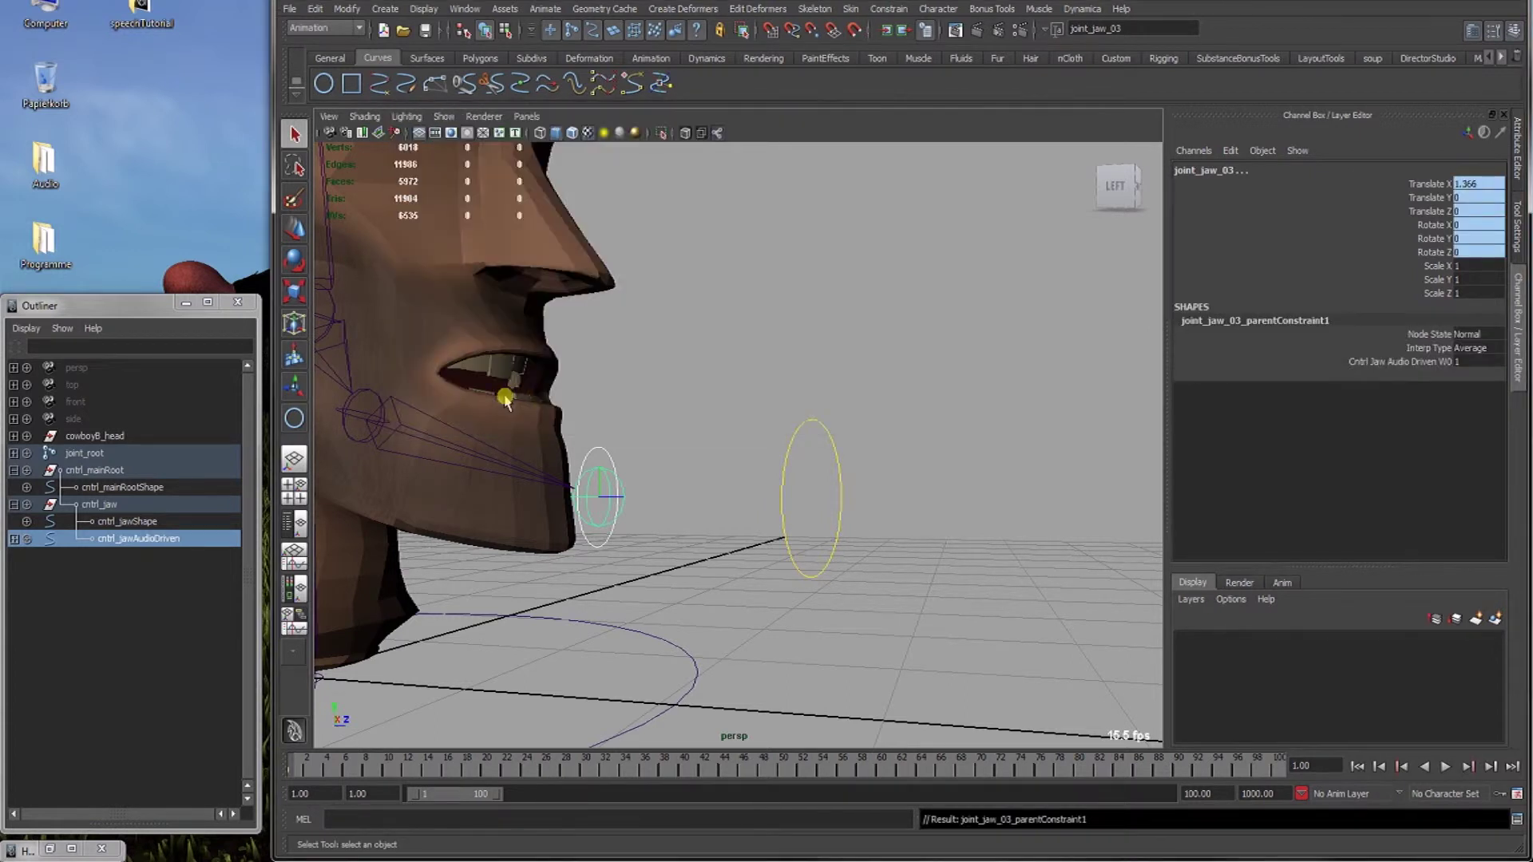
# Move cntrl_jawAudioDriven to confirm it drives the jaw joint, then undo the move.
pyautogui.click(658, 467)
pyautogui.click(797, 430)
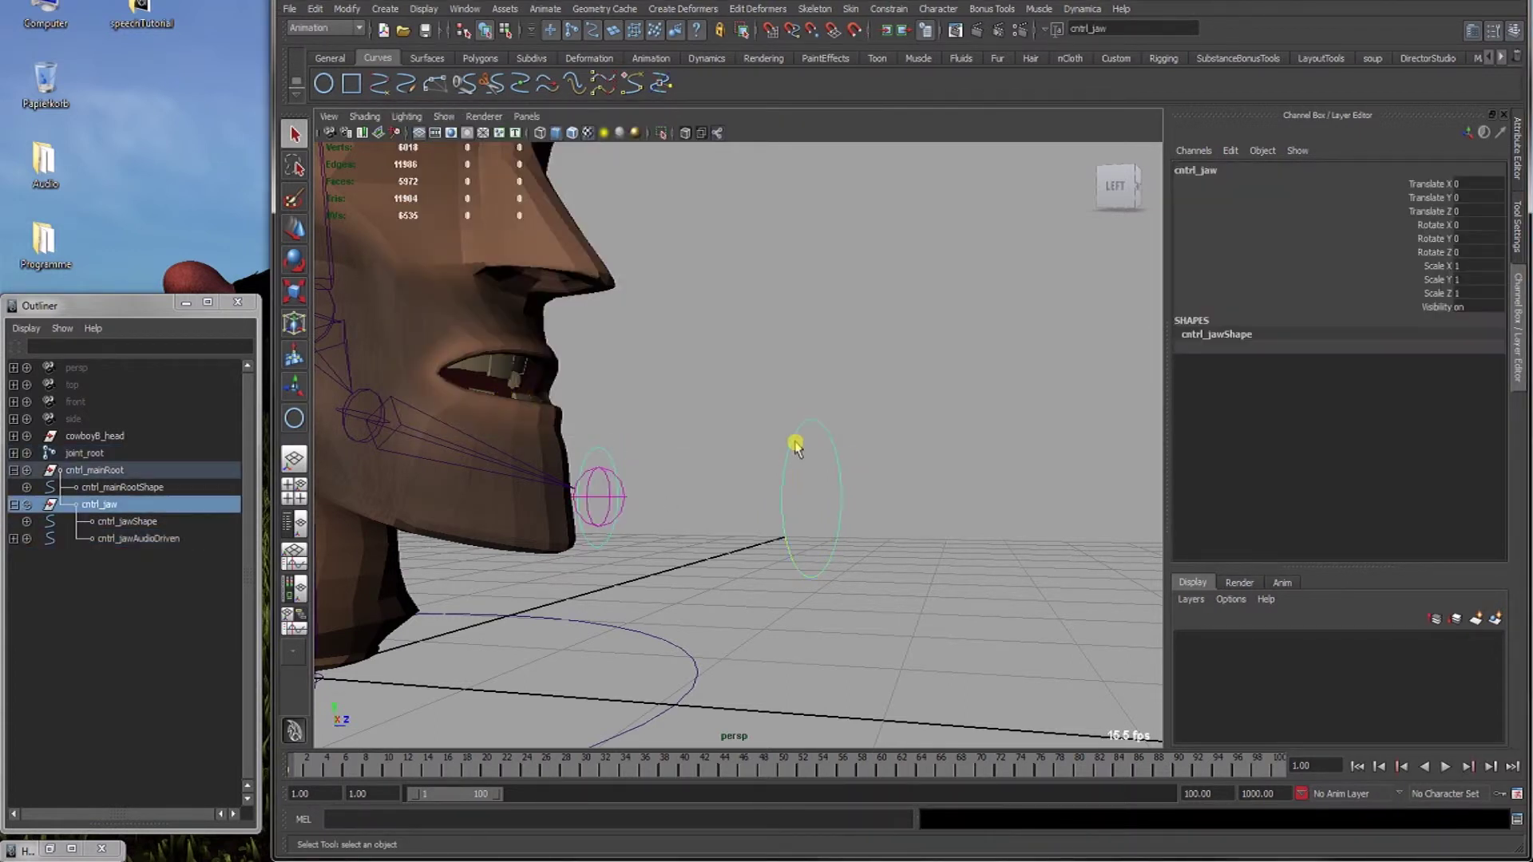
pyautogui.click(611, 451)
pyautogui.press('w')
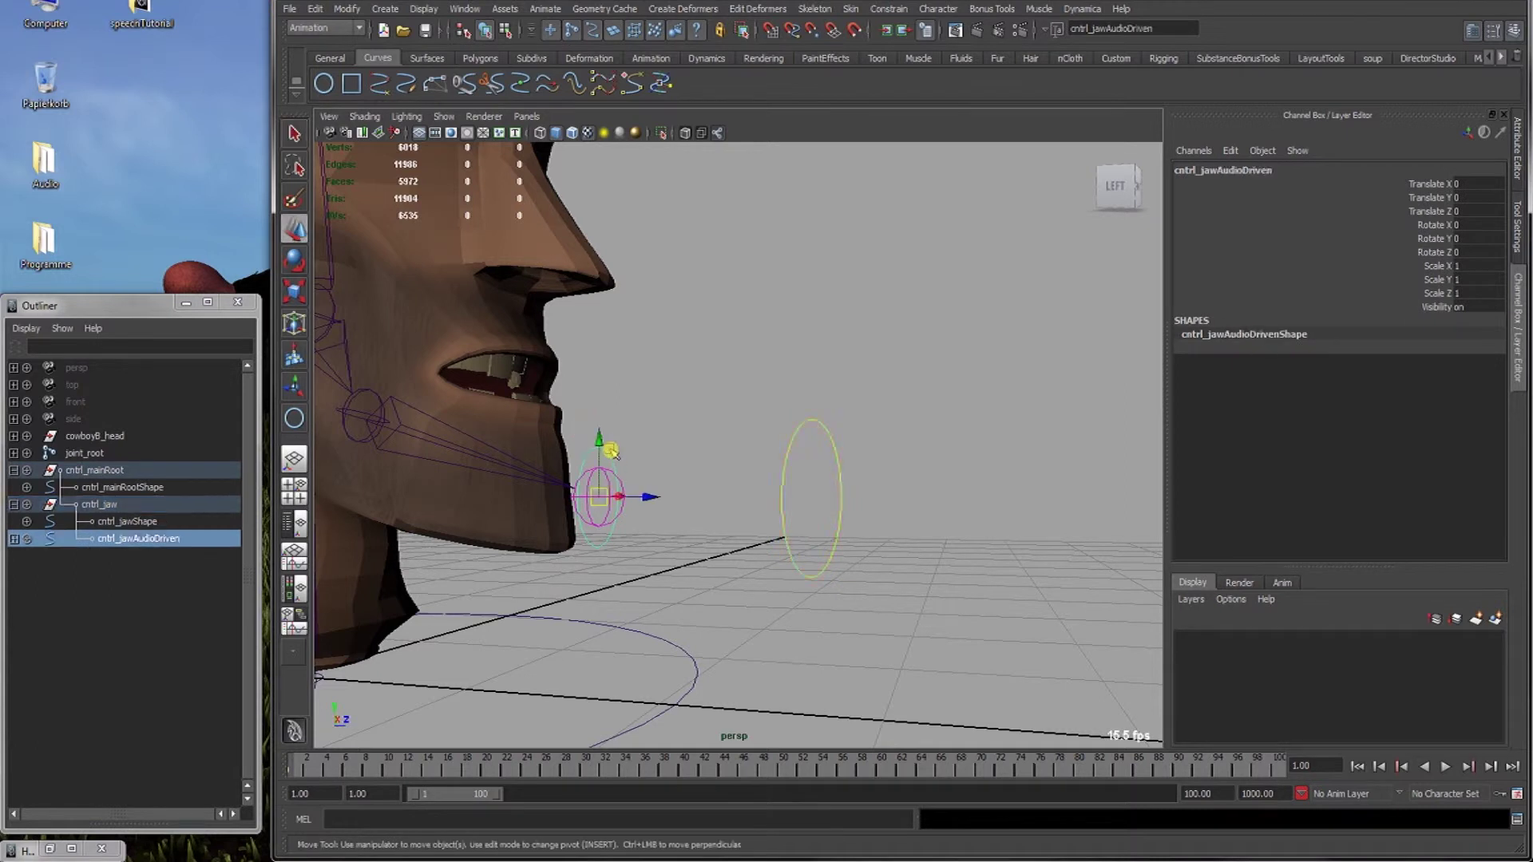
pyautogui.moveTo(598, 439)
pyautogui.mouseDown()
pyautogui.moveTo(598, 316)
pyautogui.moveTo(562, 518)
pyautogui.moveTo(580, 275)
pyautogui.moveTo(571, 443)
pyautogui.mouseUp()
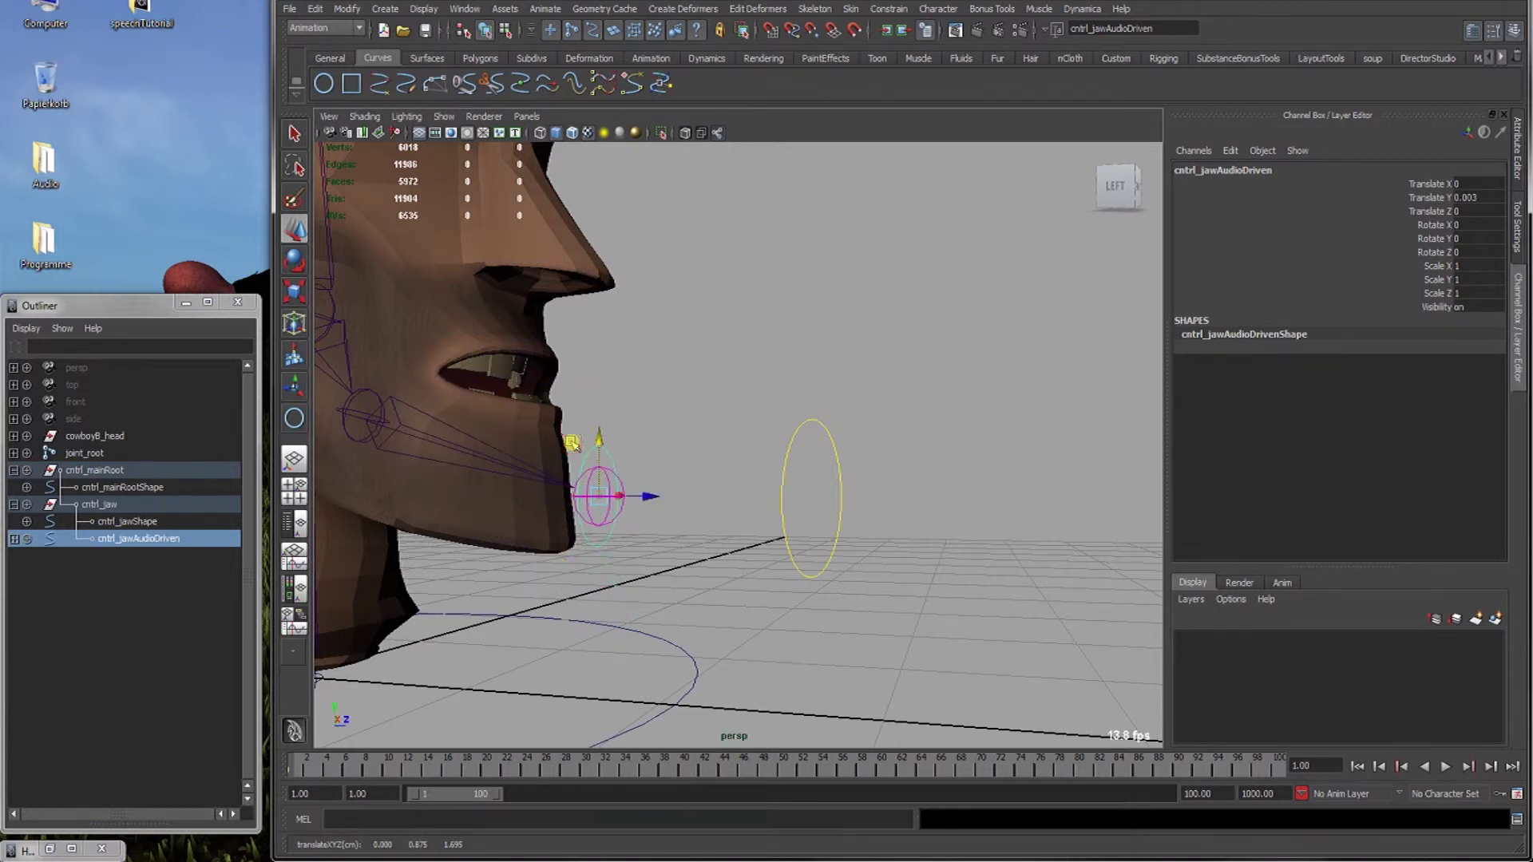
pyautogui.hotkey('ctrl', 'z')
pyautogui.click(684, 591)
pyautogui.keyDown('alt'); pyautogui.moveTo(746, 568); pyautogui.dragTo(400, 551); pyautogui.keyUp('alt')
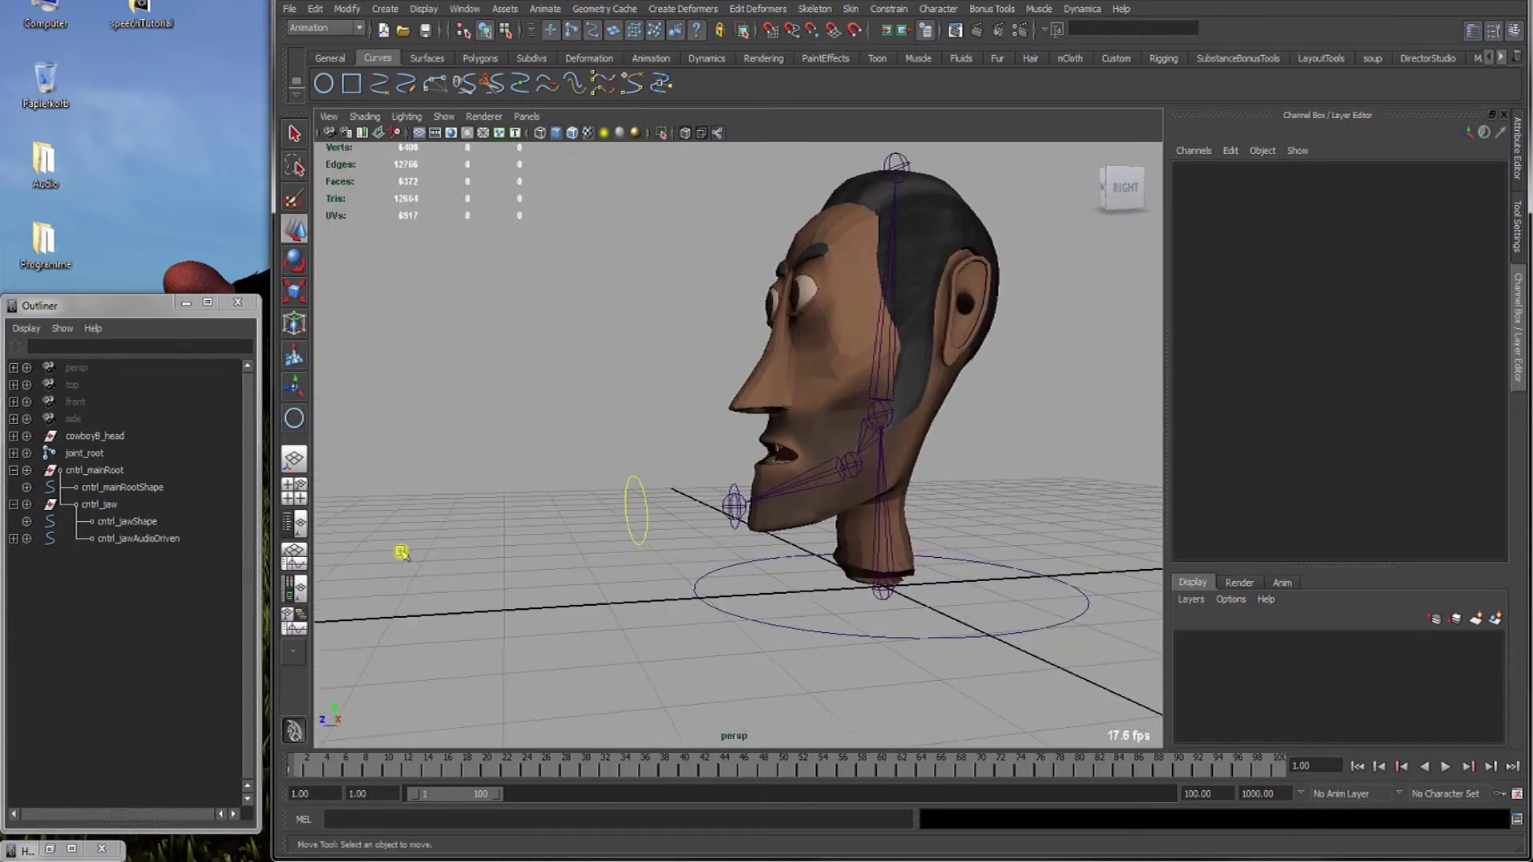
# Hide the bottom and upper teeth under cowboyB_head with Ctrl+H.
pyautogui.keyDown('alt'); pyautogui.moveTo(535, 538); pyautogui.dragTo(697, 362); pyautogui.keyUp('alt')
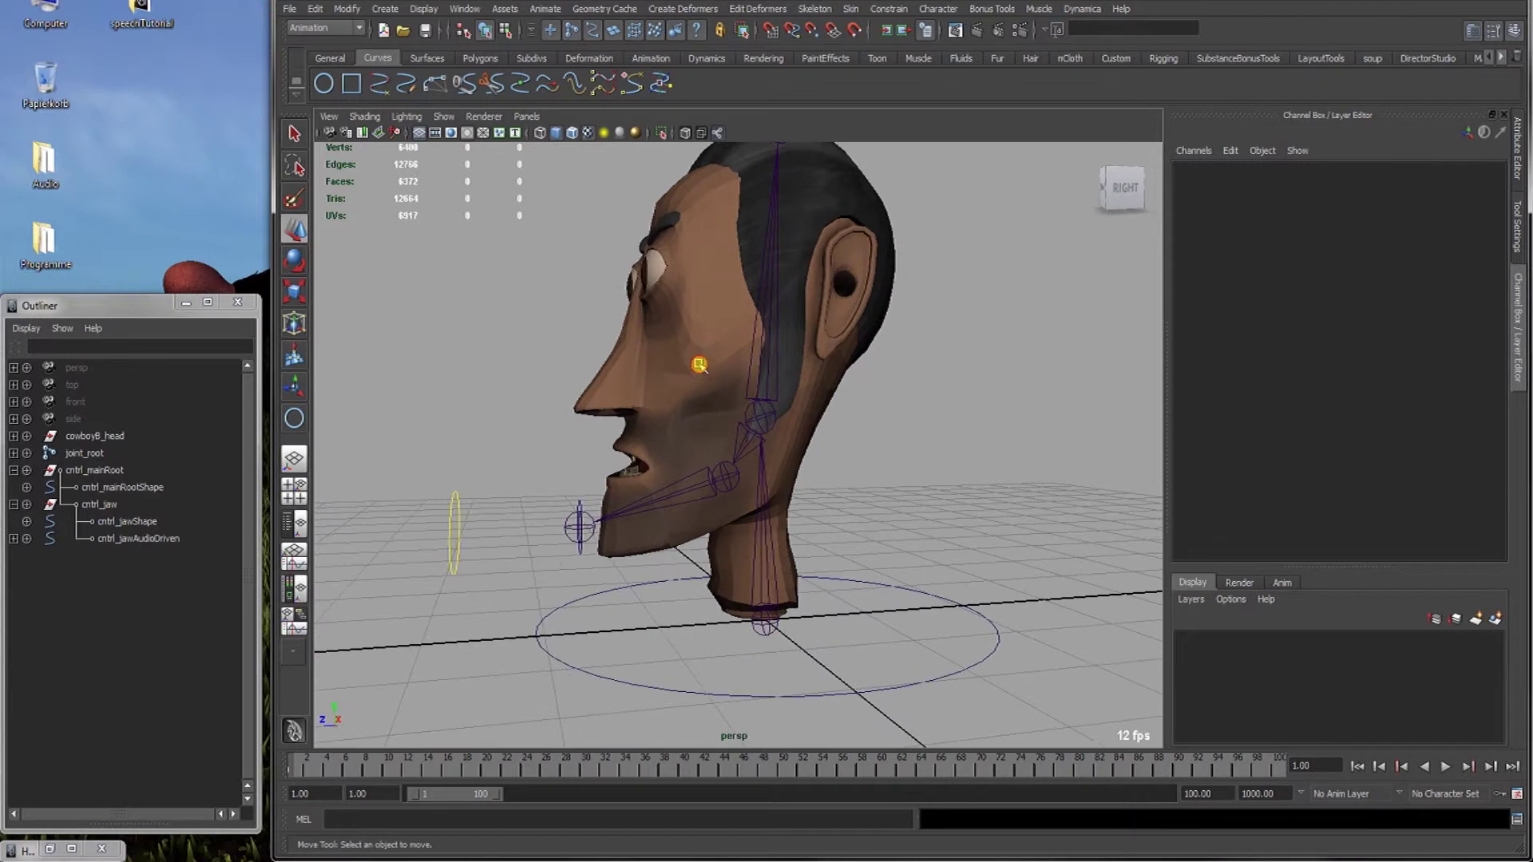
pyautogui.click(686, 366)
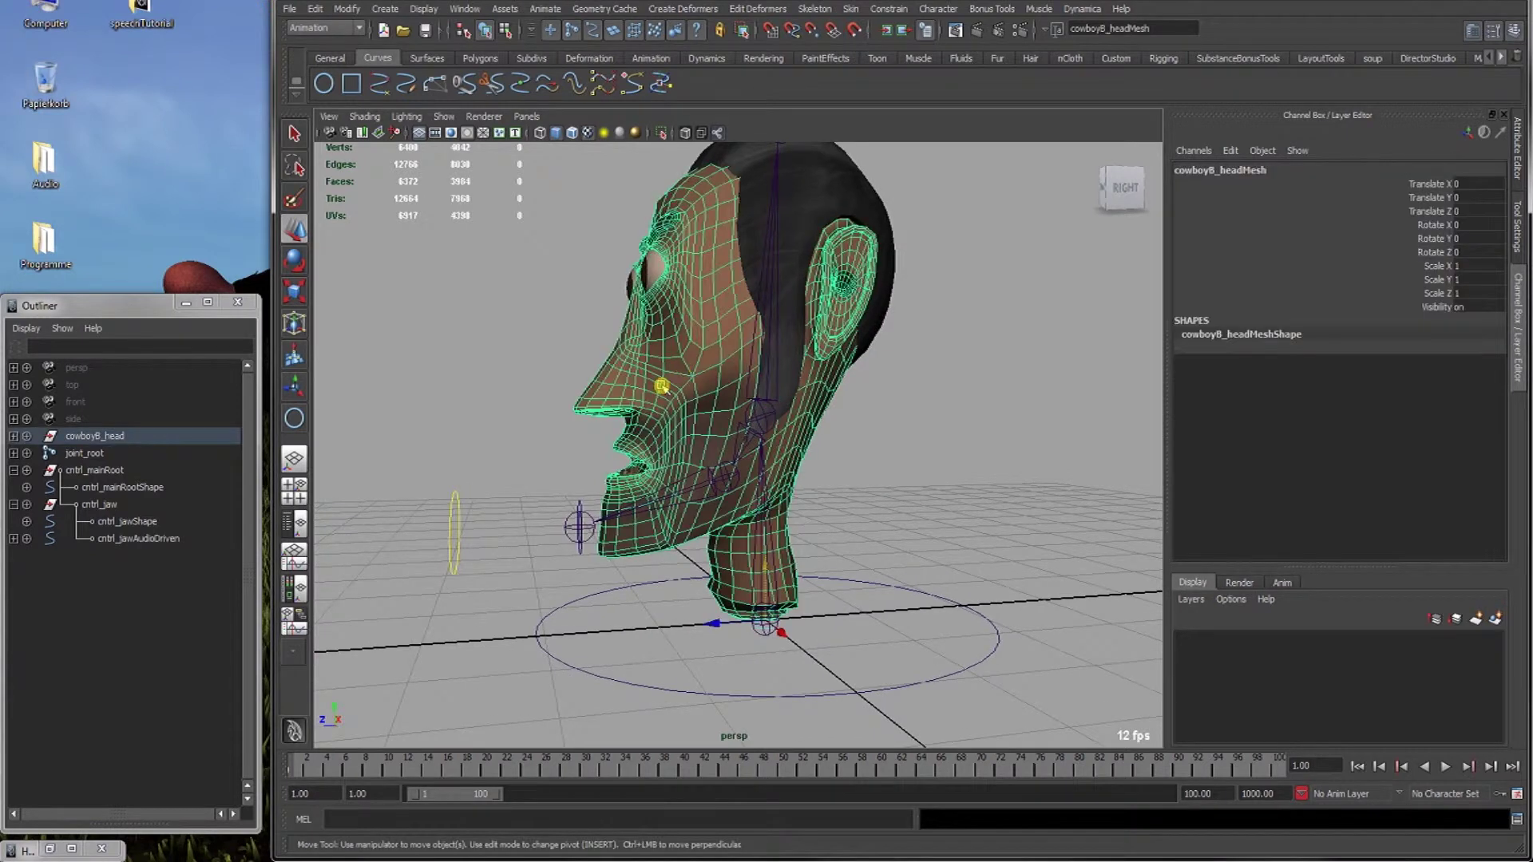
pyautogui.click(13, 436)
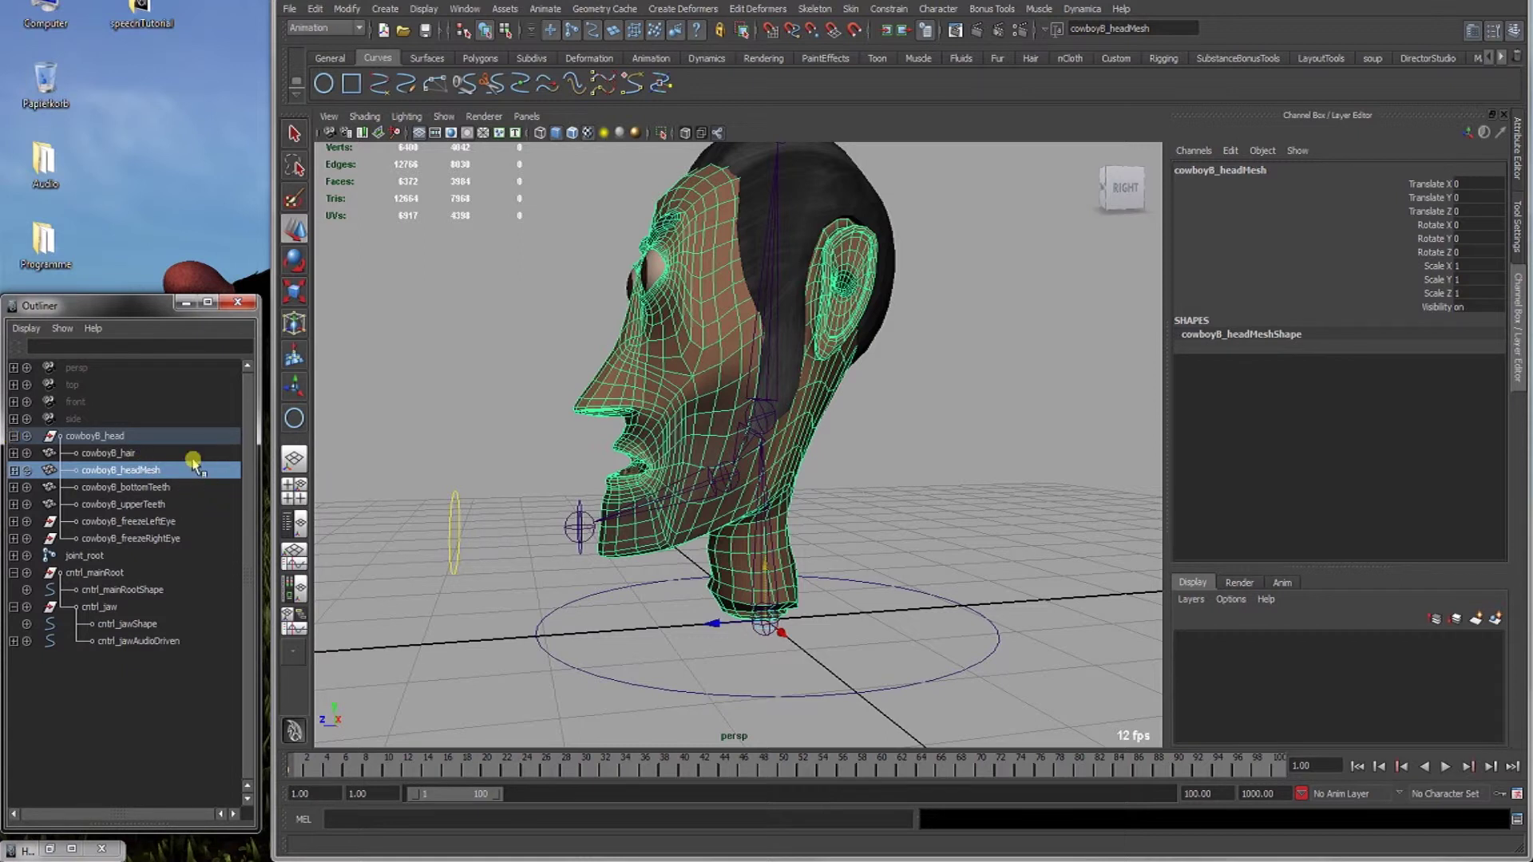
pyautogui.moveTo(174, 487); pyautogui.dragTo(173, 503)
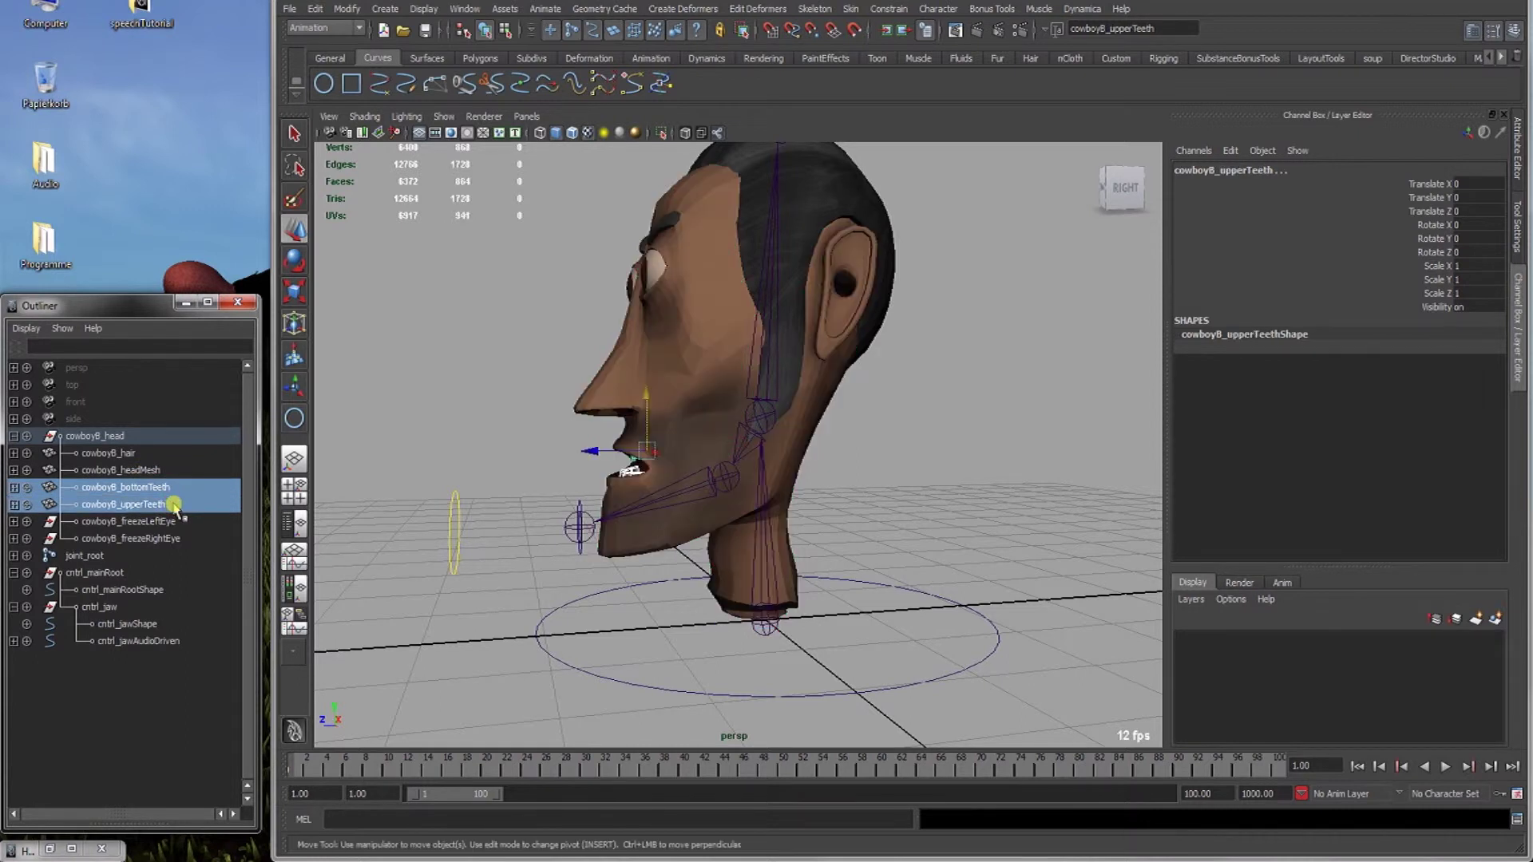
pyautogui.keyDown('alt'); pyautogui.moveTo(565, 463); pyautogui.dragTo(597, 515); pyautogui.keyUp('alt')
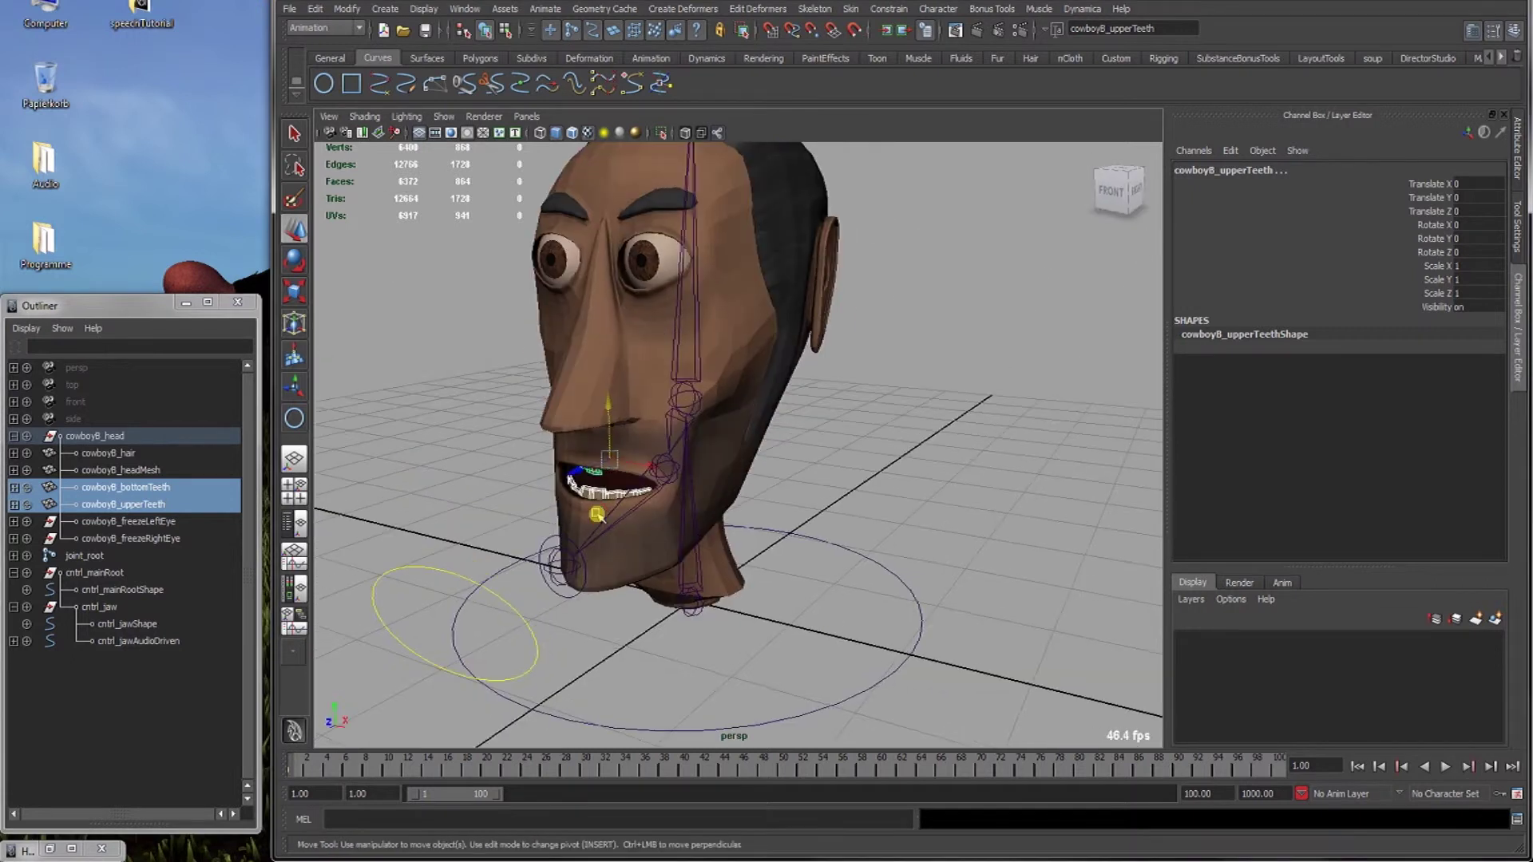
pyautogui.hotkey('ctrl', 'h')
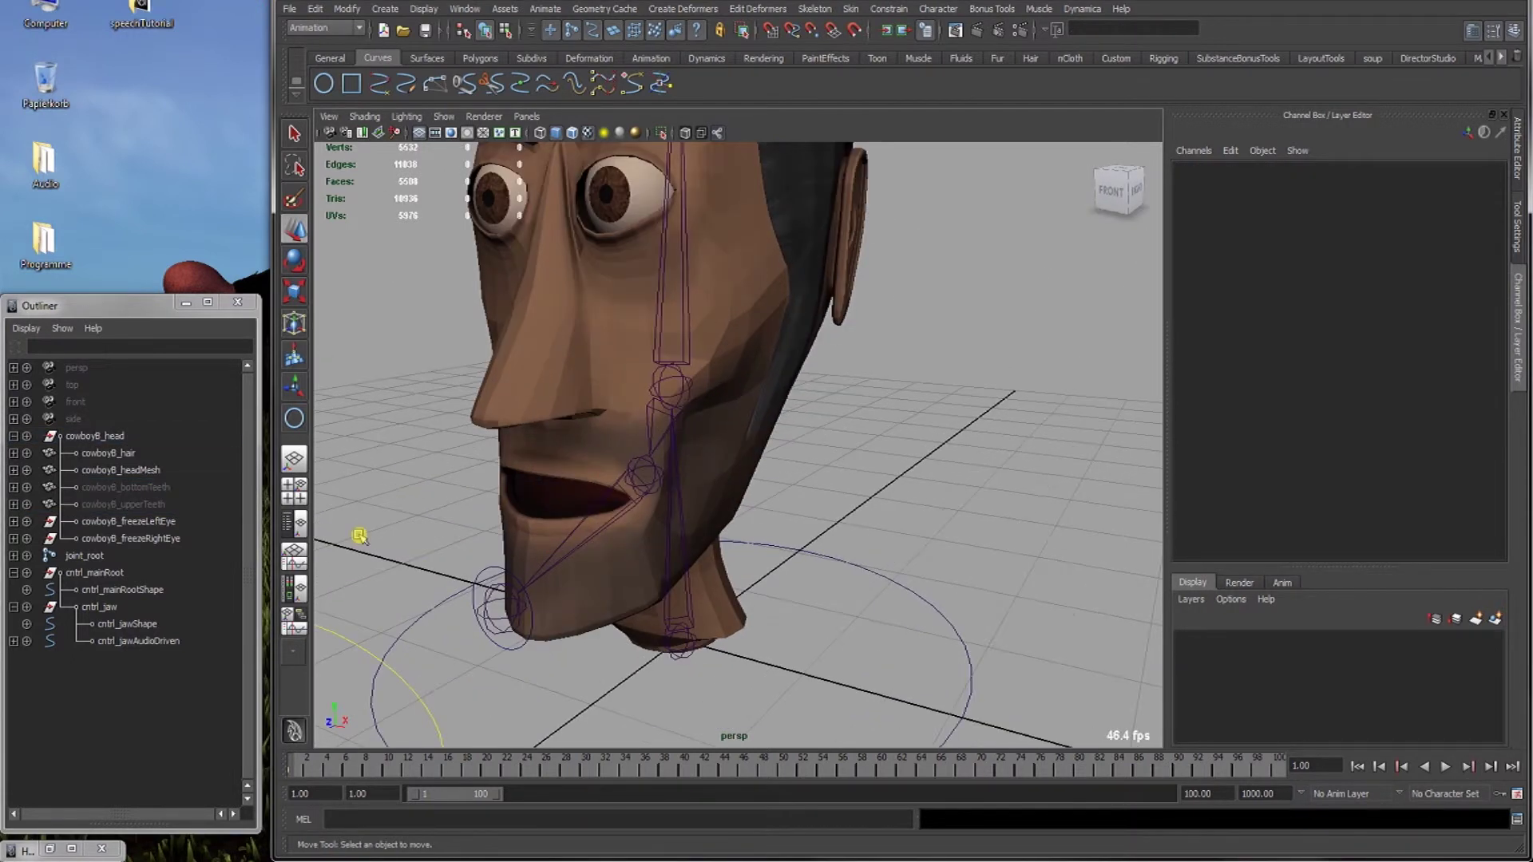
pyautogui.keyDown('alt'); pyautogui.moveTo(547, 513); pyautogui.dragTo(602, 427); pyautogui.keyUp('alt')
# Select joint_root plus the head mesh, keeping the Animation menu set active.
pyautogui.keyDown('alt'); pyautogui.moveTo(616, 569); pyautogui.dragTo(650, 553); pyautogui.keyUp('alt')
pyautogui.click(790, 641)
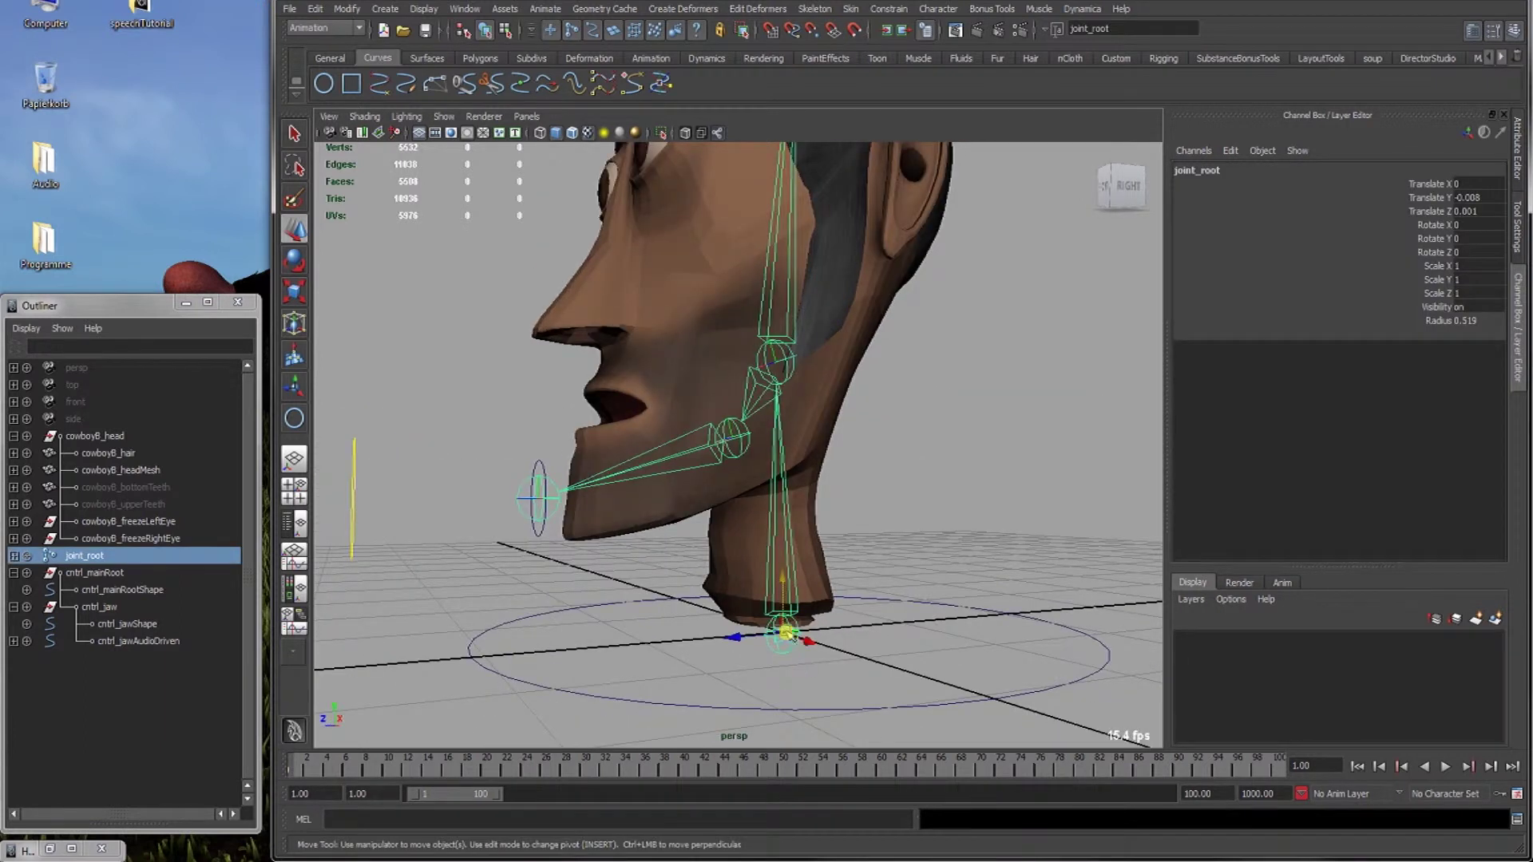
pyautogui.press('q')
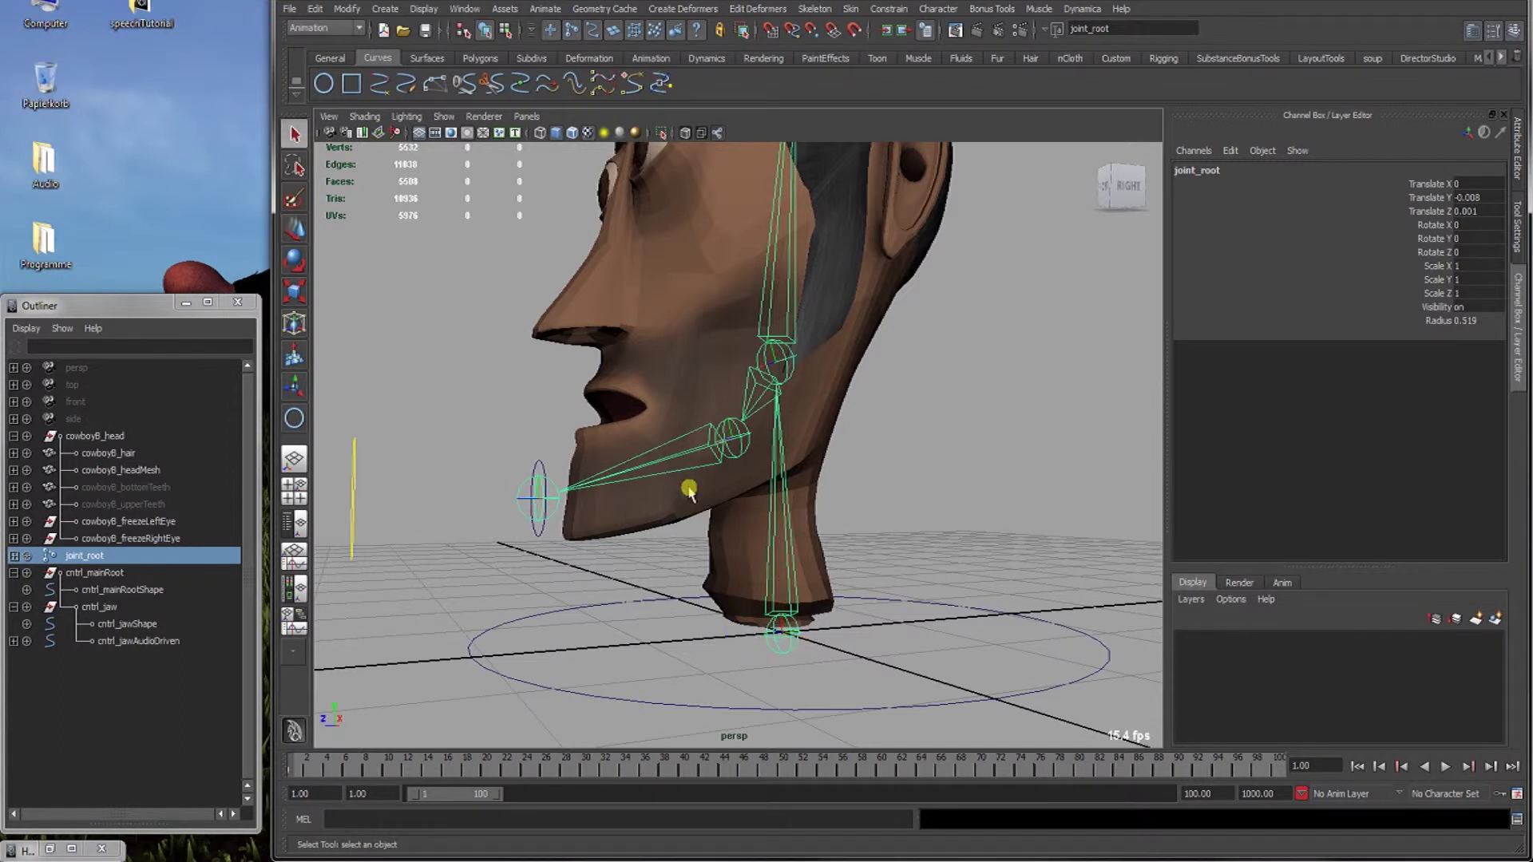
pyautogui.keyDown('shift'); pyautogui.click(690, 484); pyautogui.keyUp('shift')
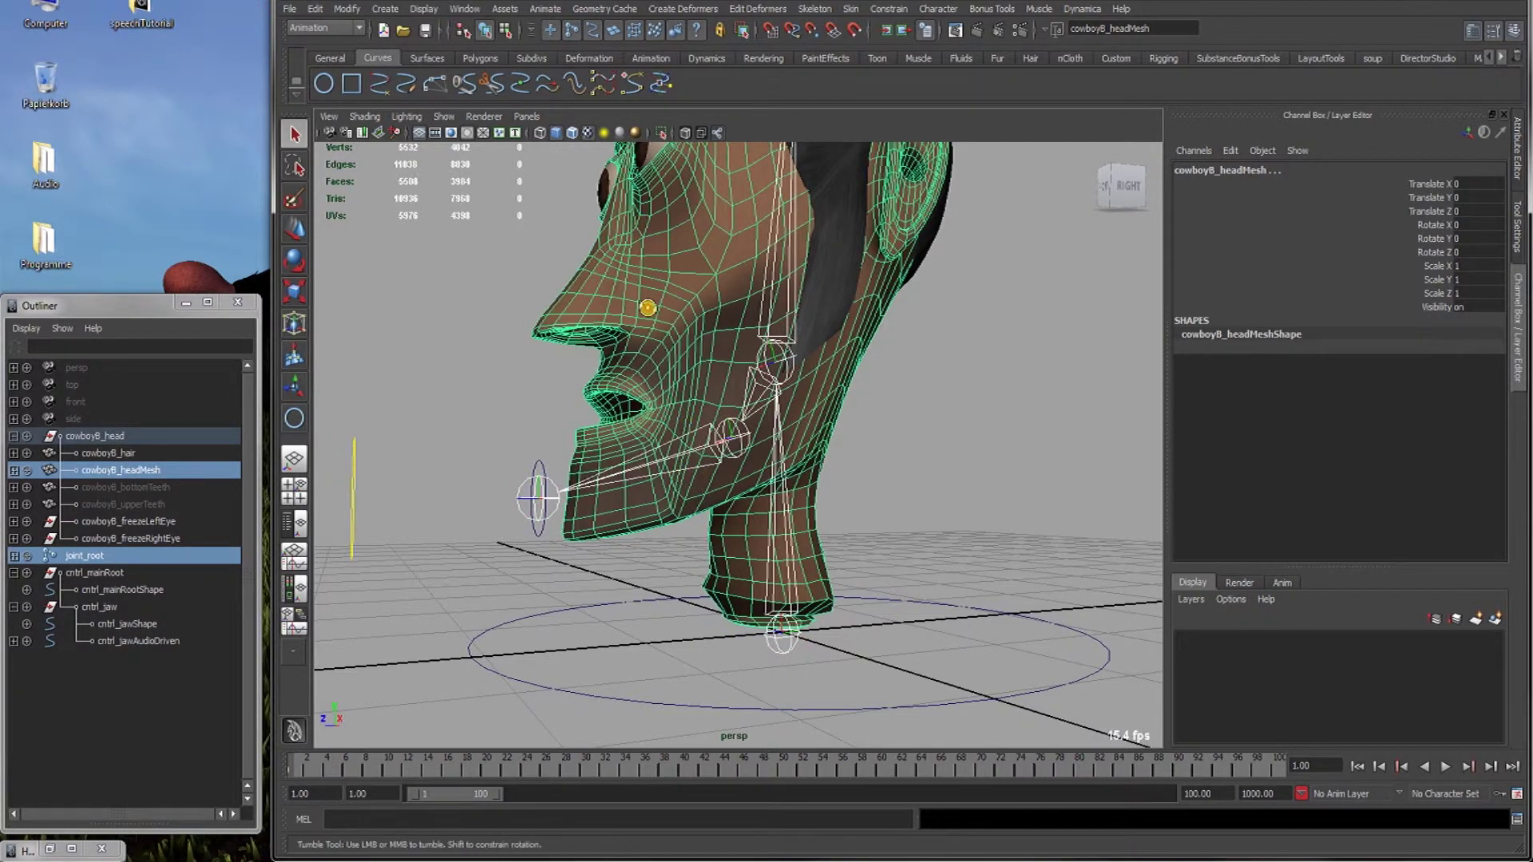
pyautogui.keyDown('alt'); pyautogui.moveTo(643, 301); pyautogui.dragTo(644, 332); pyautogui.keyUp('alt')
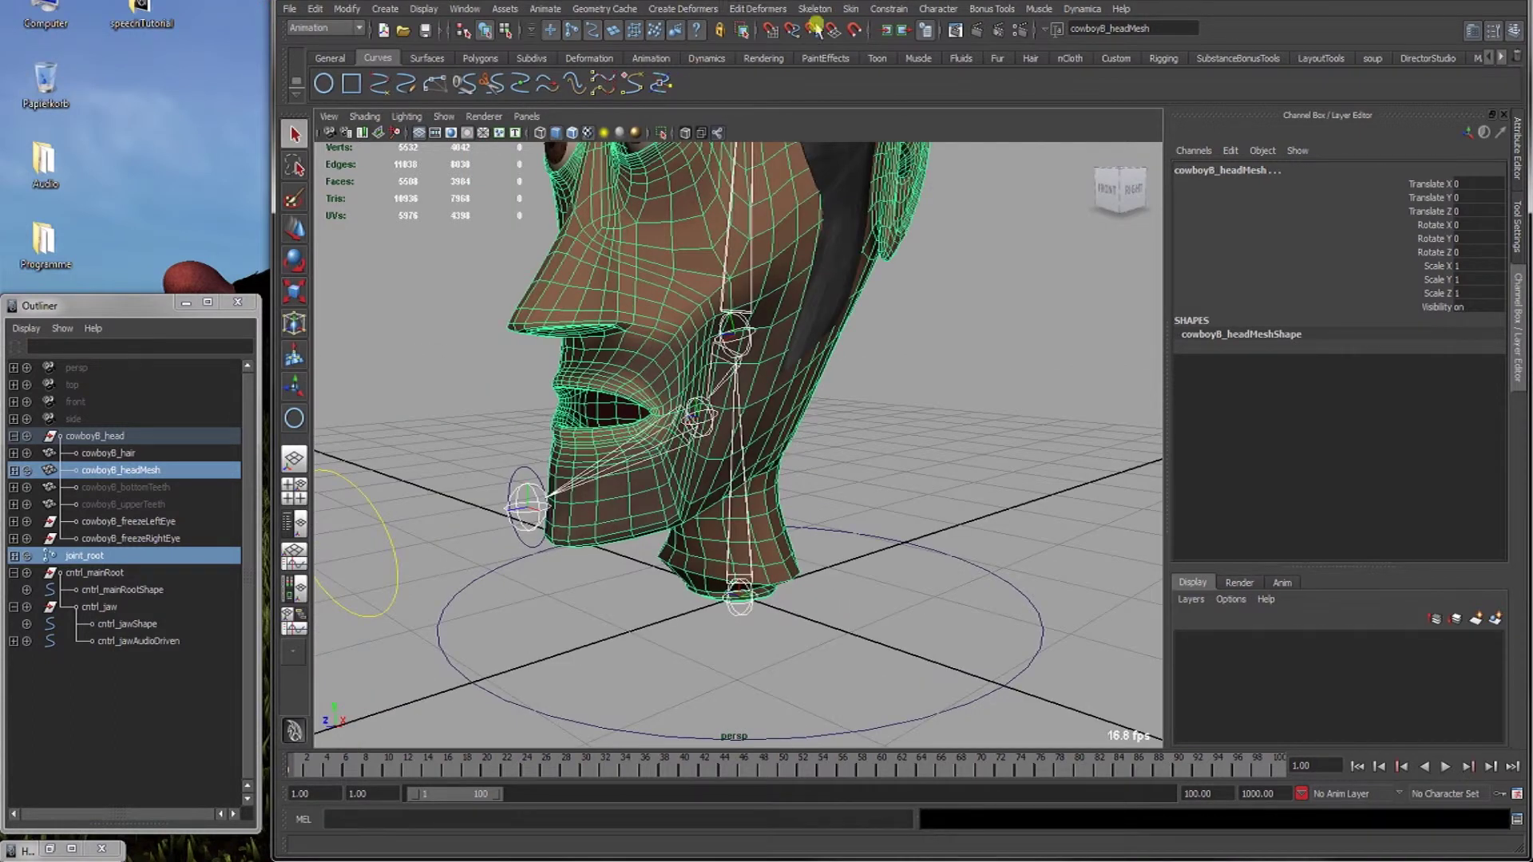
pyautogui.click(338, 31)
pyautogui.click(337, 31)
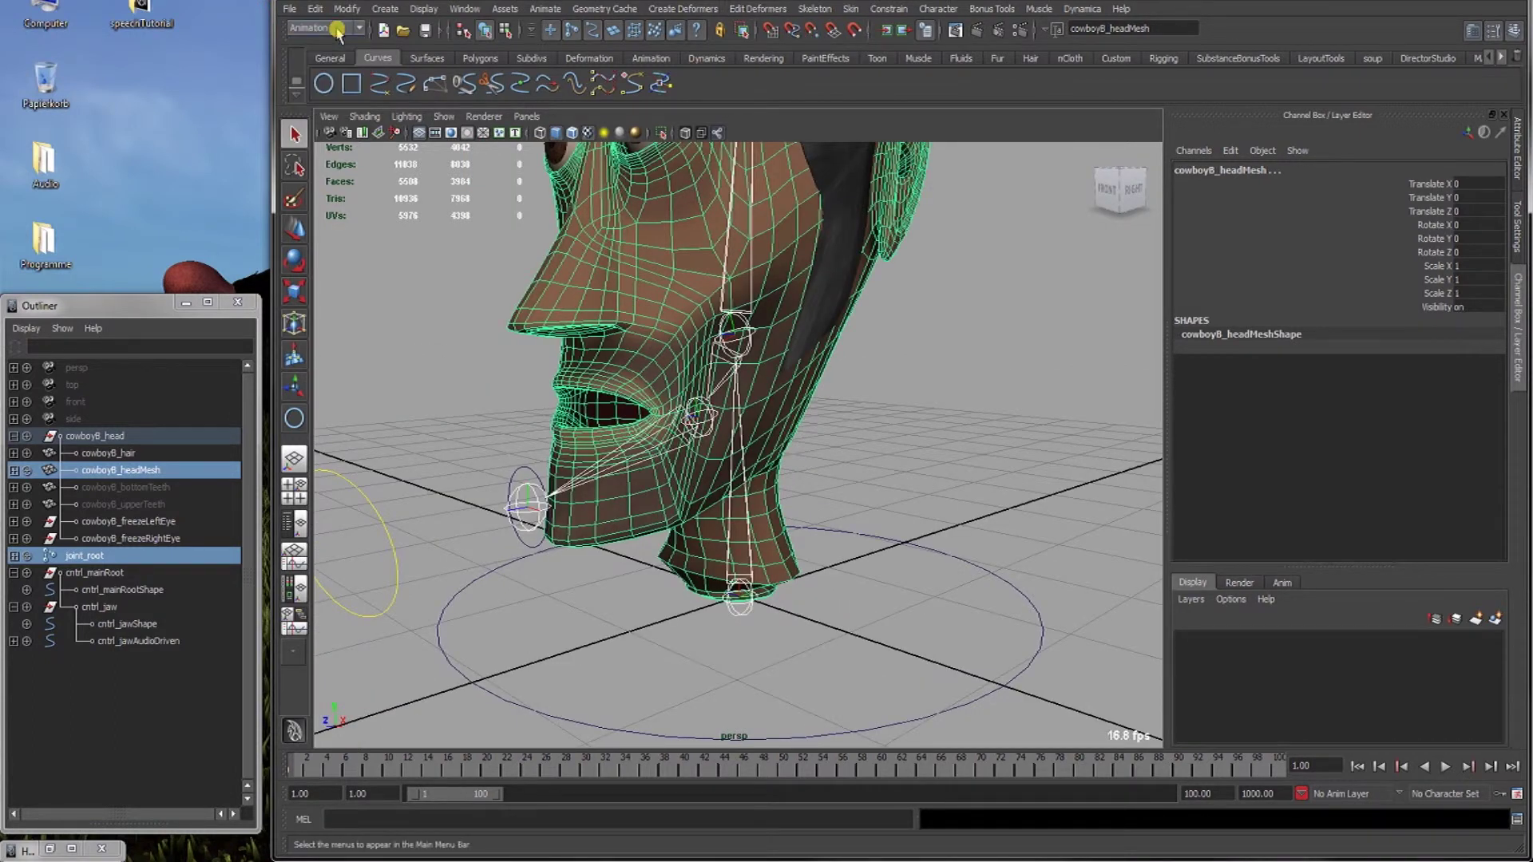
# Smooth Bind the head mesh to joint_root with reset defaults and Interactive Normalize Weights.
pyautogui.click(853, 8)
pyautogui.moveTo(887, 34)
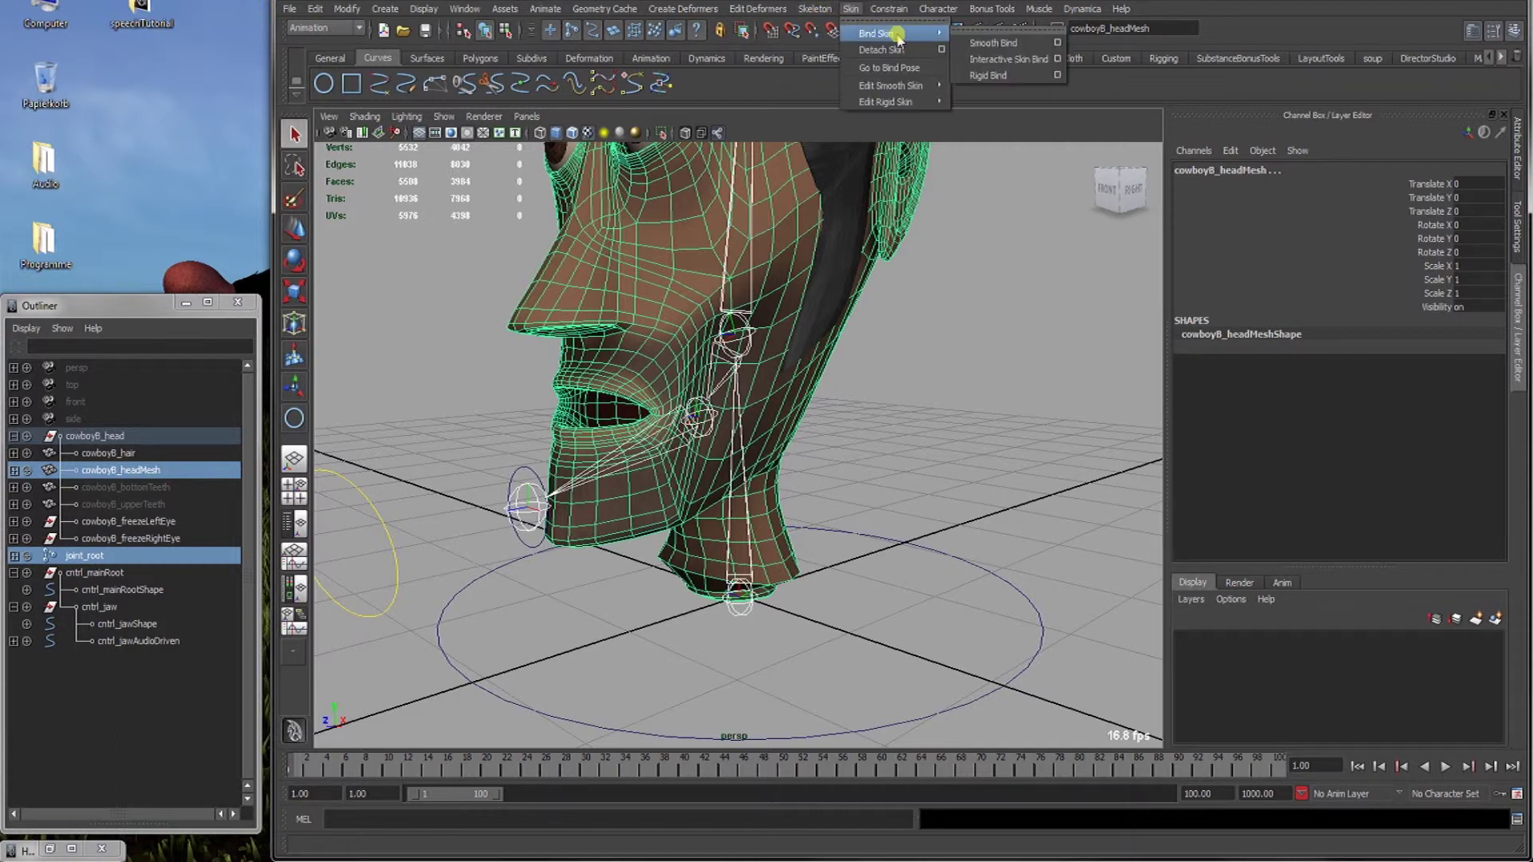
pyautogui.click(1059, 42)
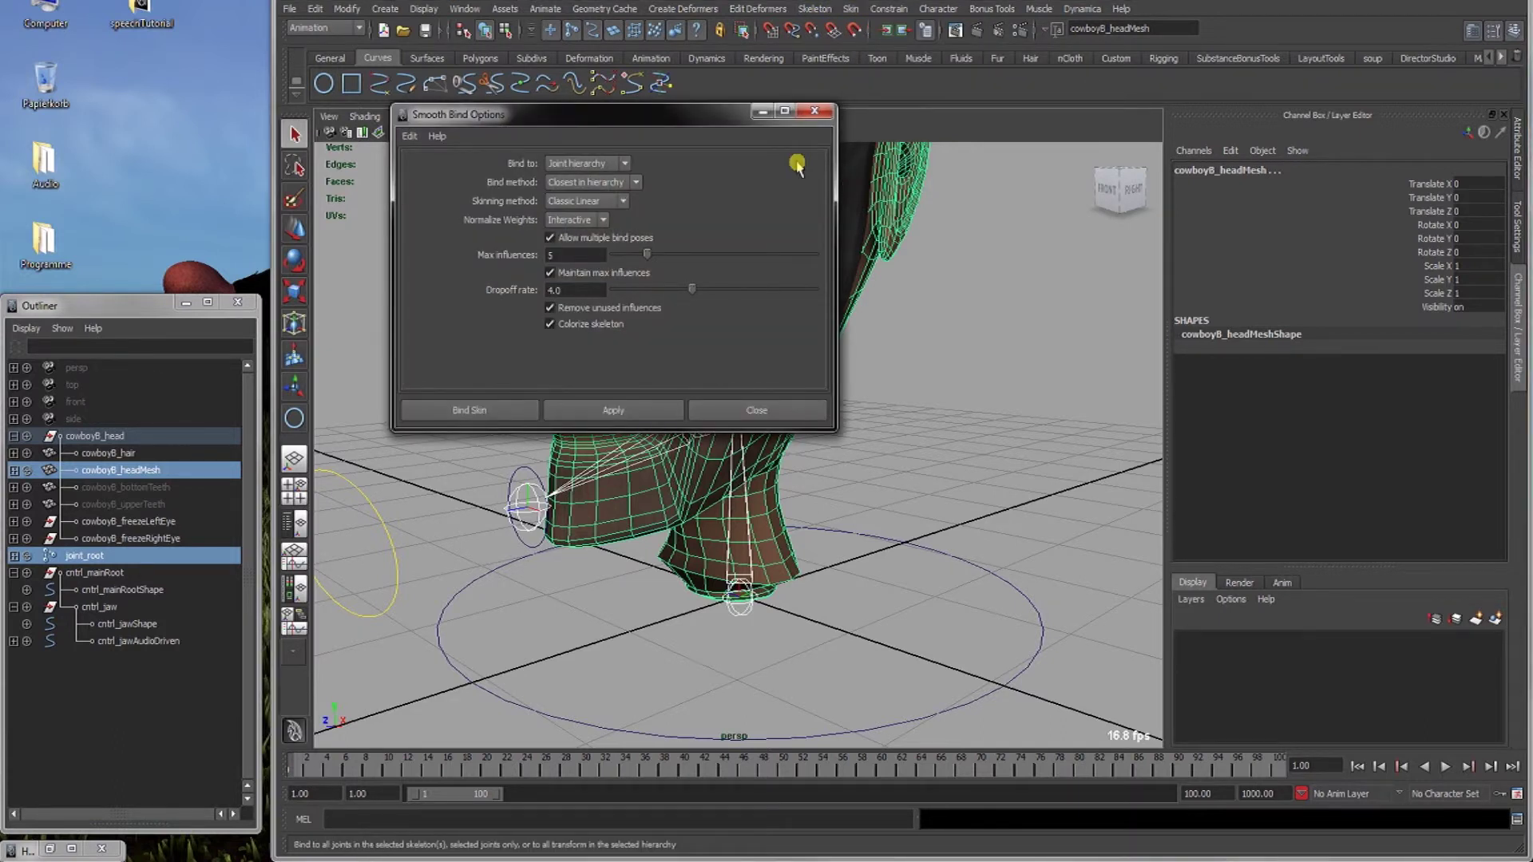
pyautogui.click(410, 136)
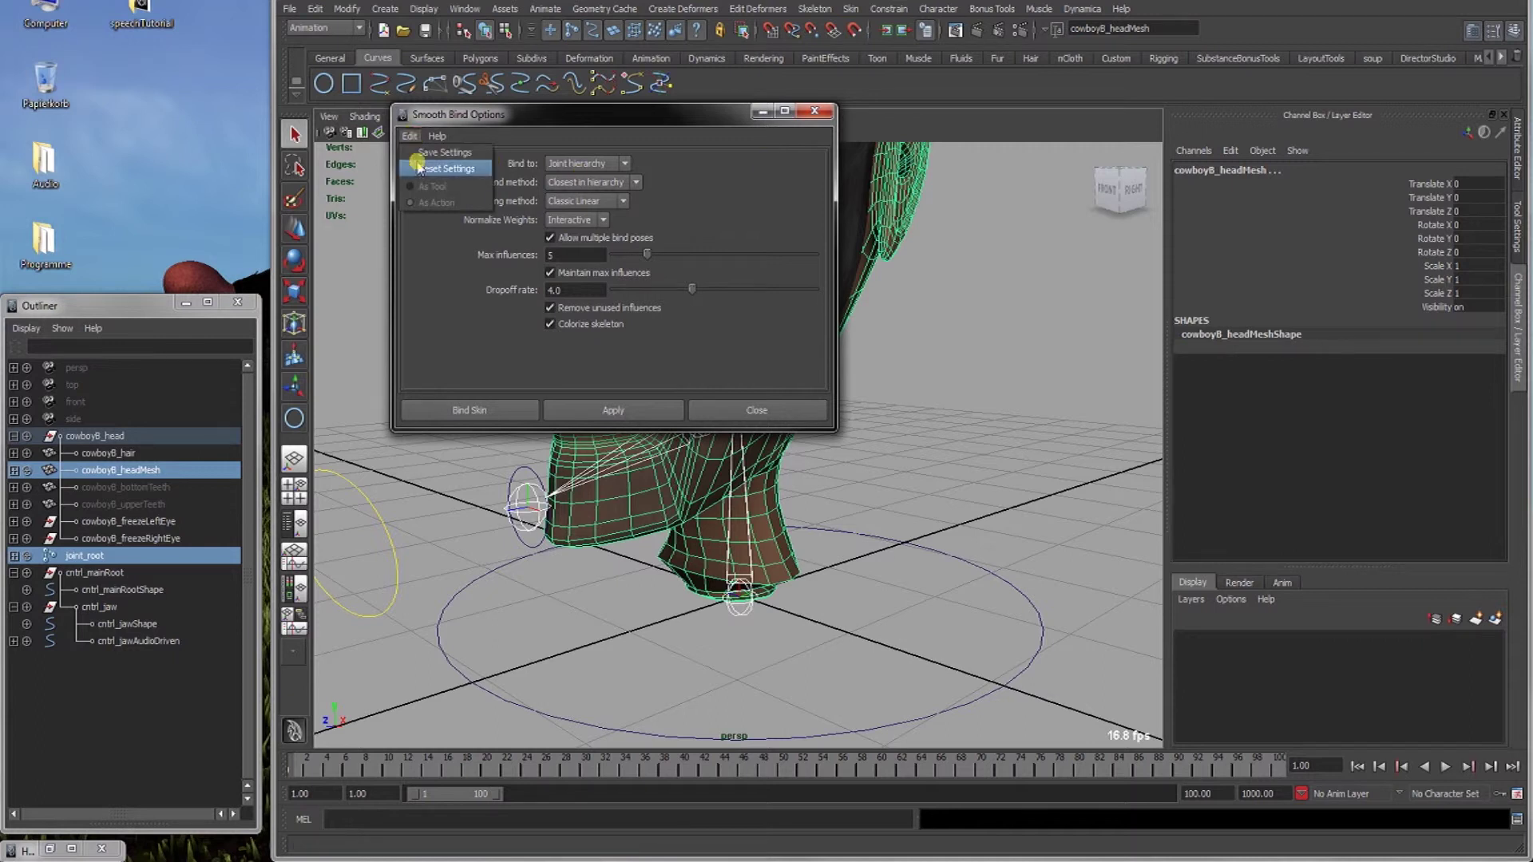
pyautogui.click(416, 164)
pyautogui.click(599, 221)
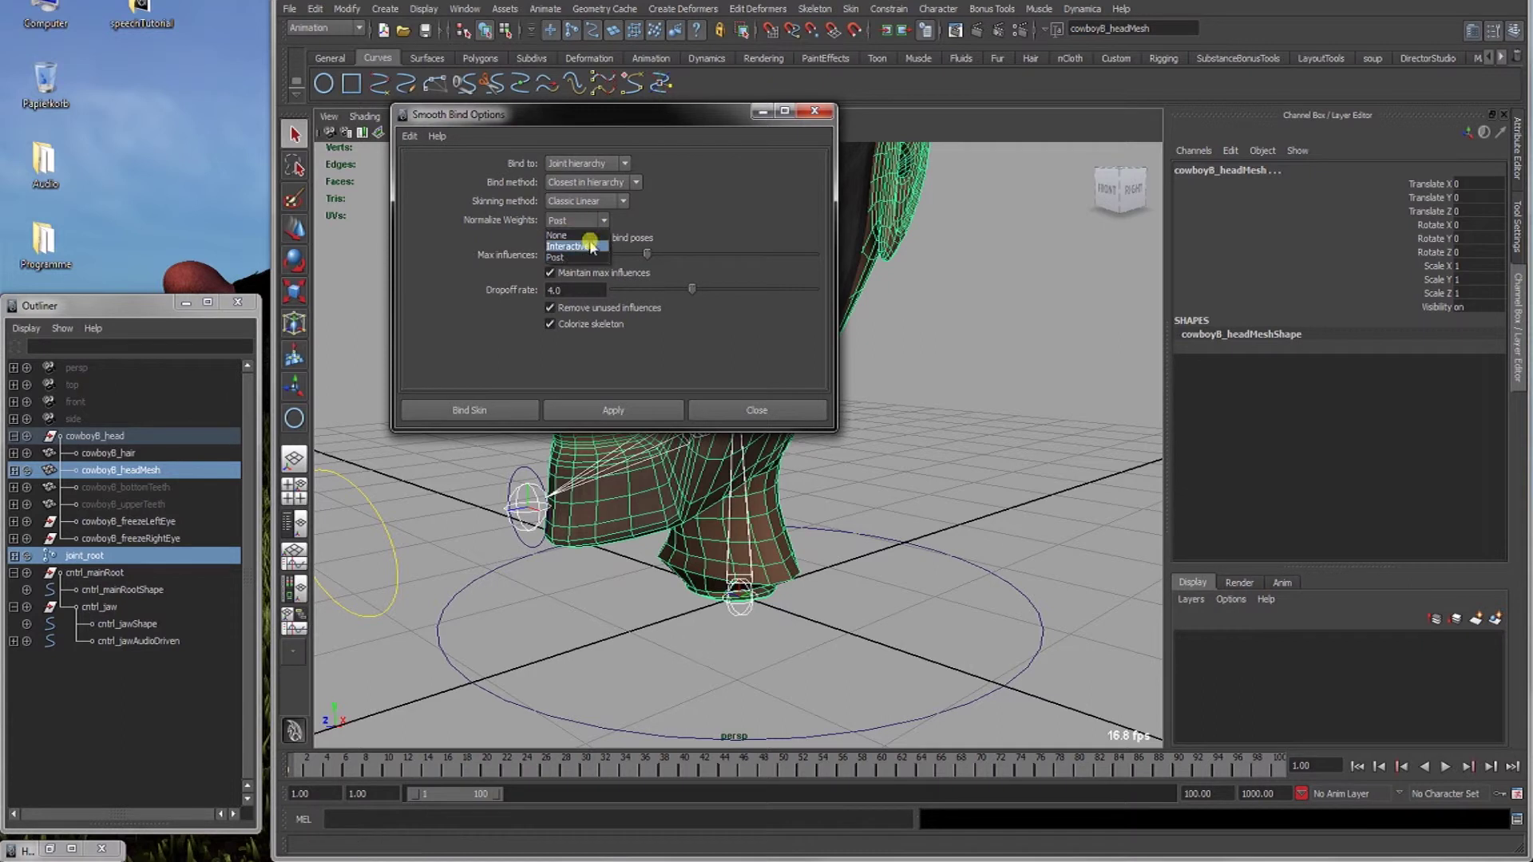
pyautogui.click(591, 246)
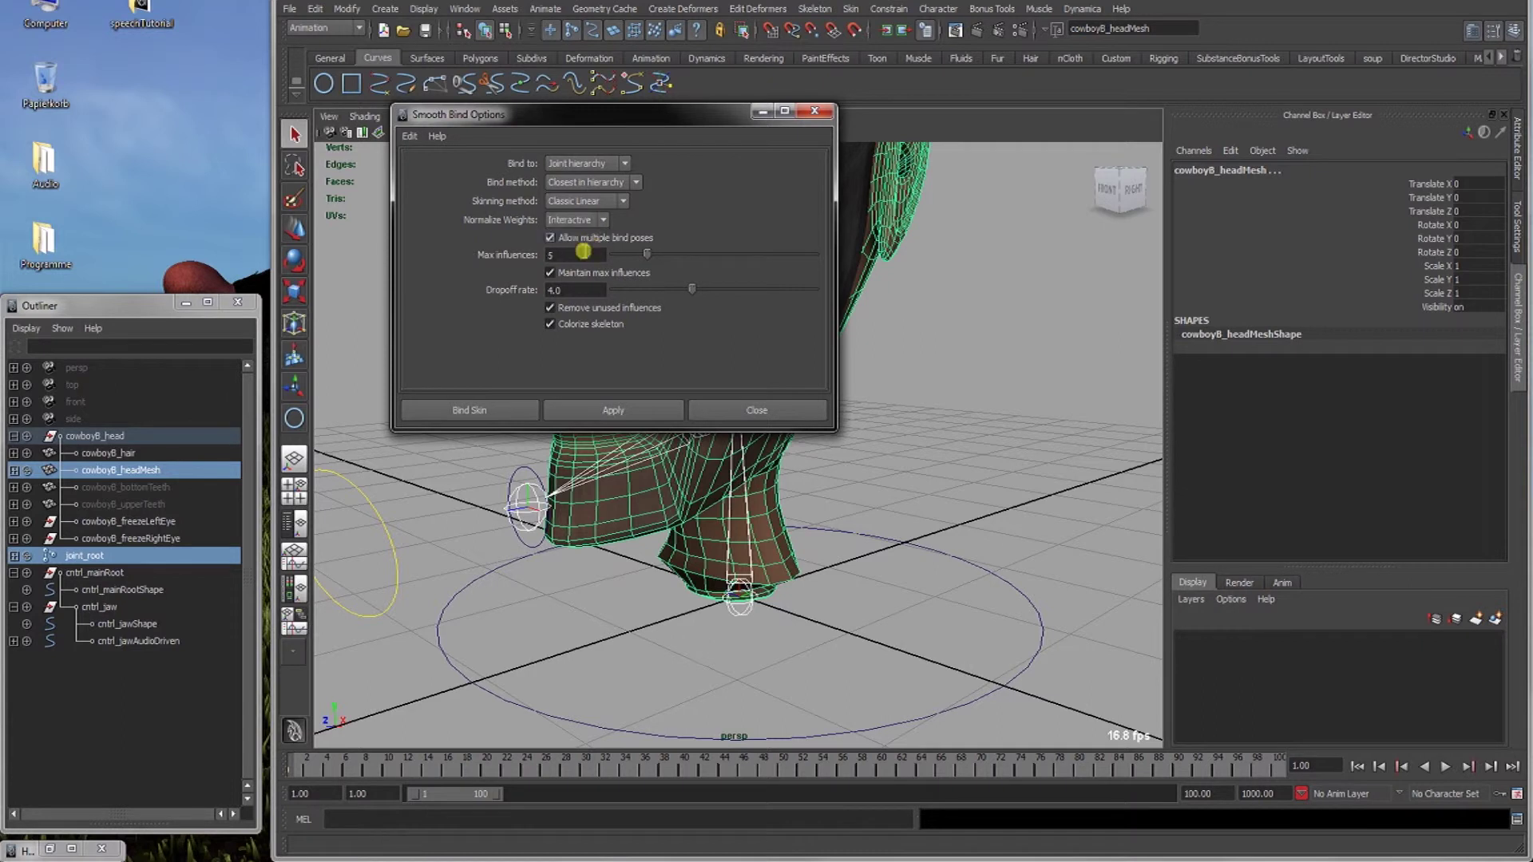
pyautogui.click(497, 410)
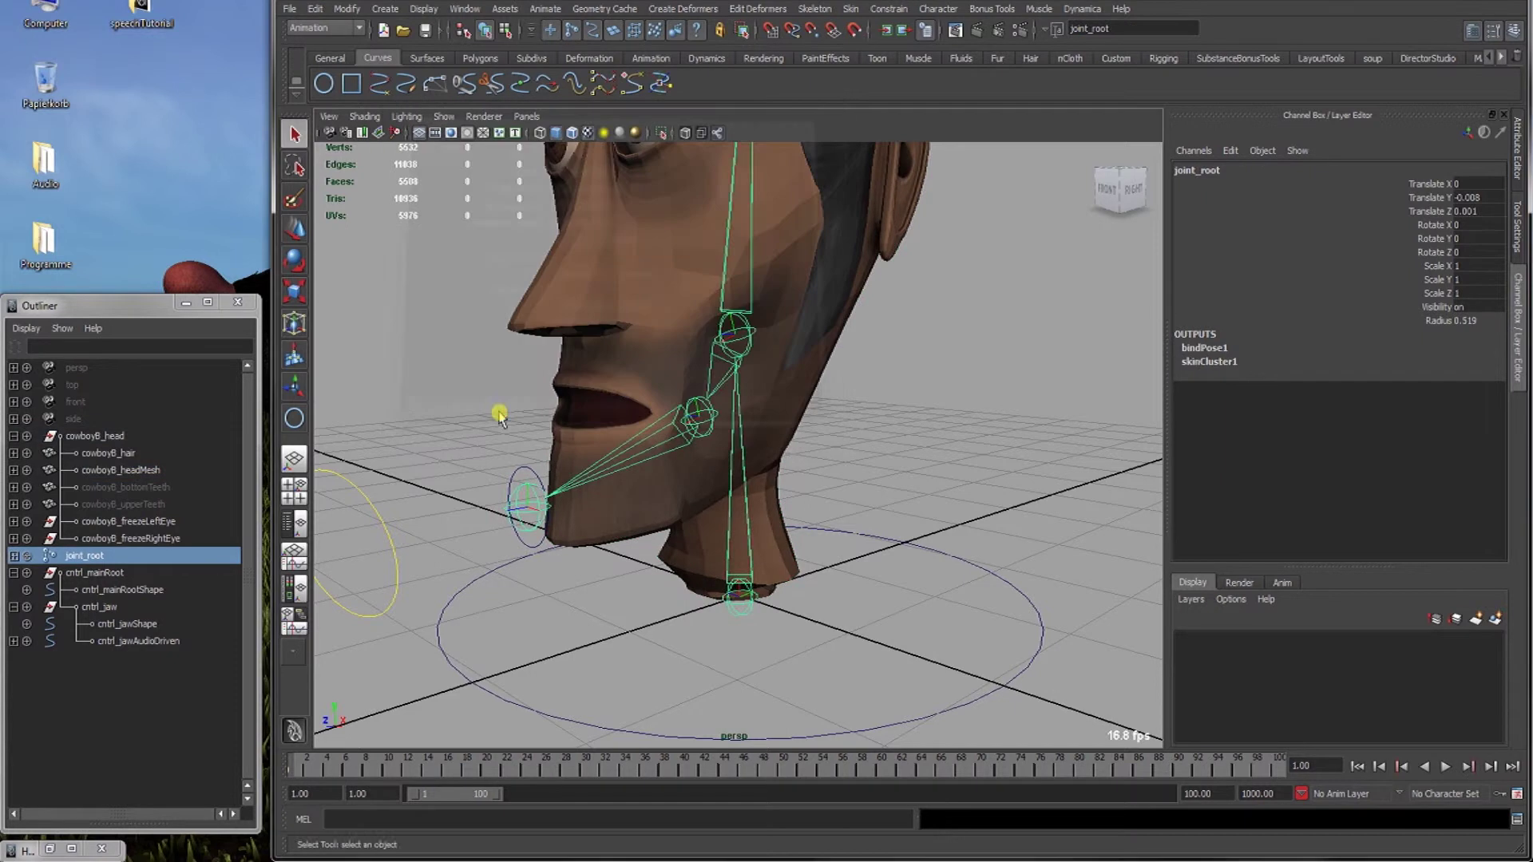
# Pull cntrl_jaw down with the Move tool to check the skinned mouth opens.
pyautogui.keyDown('alt'); pyautogui.moveTo(884, 610); pyautogui.dragTo(766, 626); pyautogui.keyUp('alt')
pyautogui.click(691, 636)
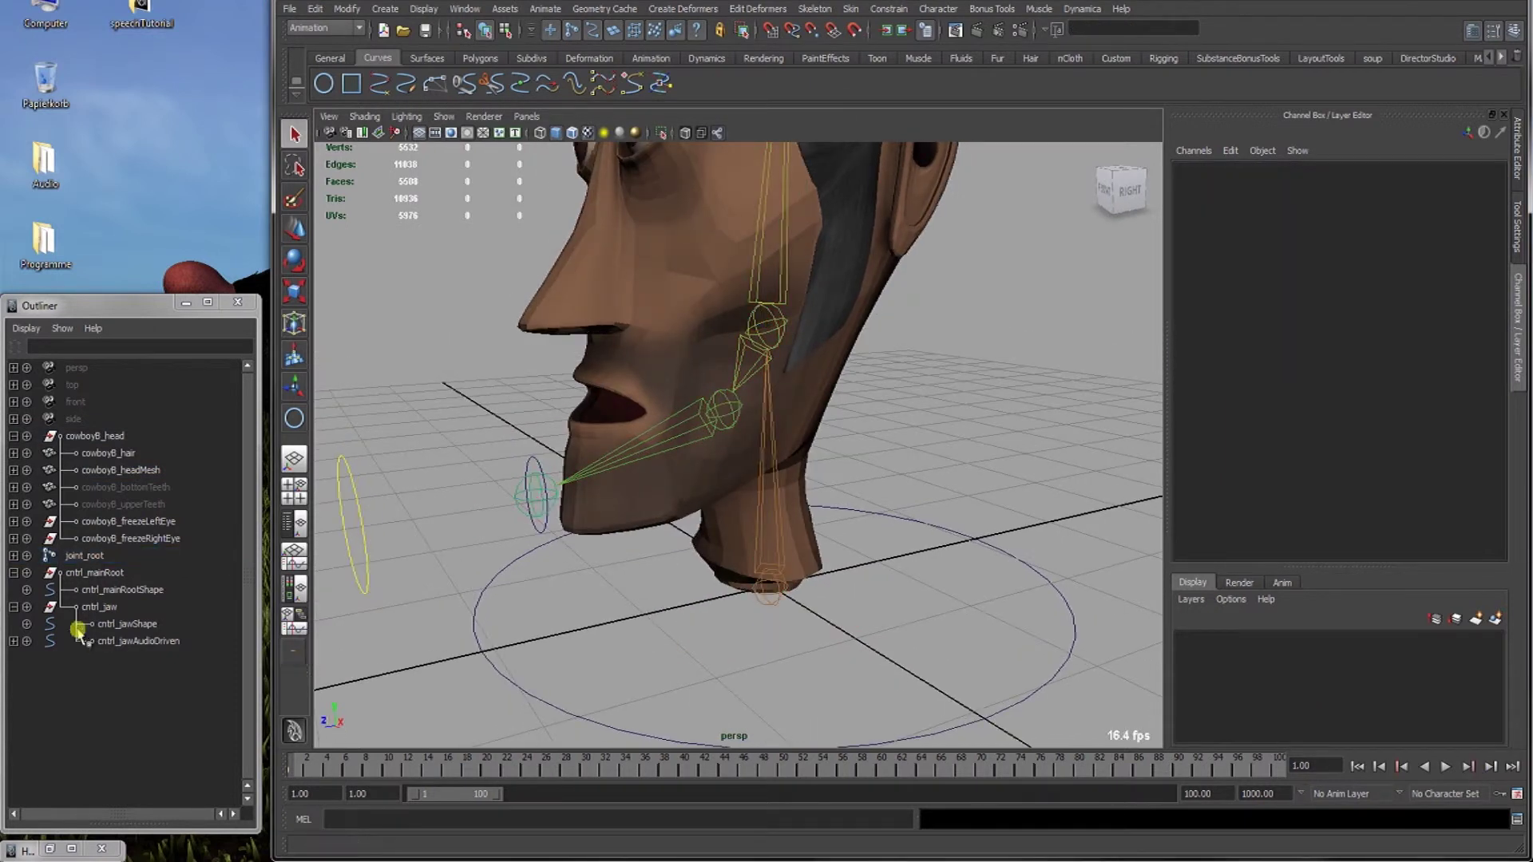
pyautogui.click(94, 608)
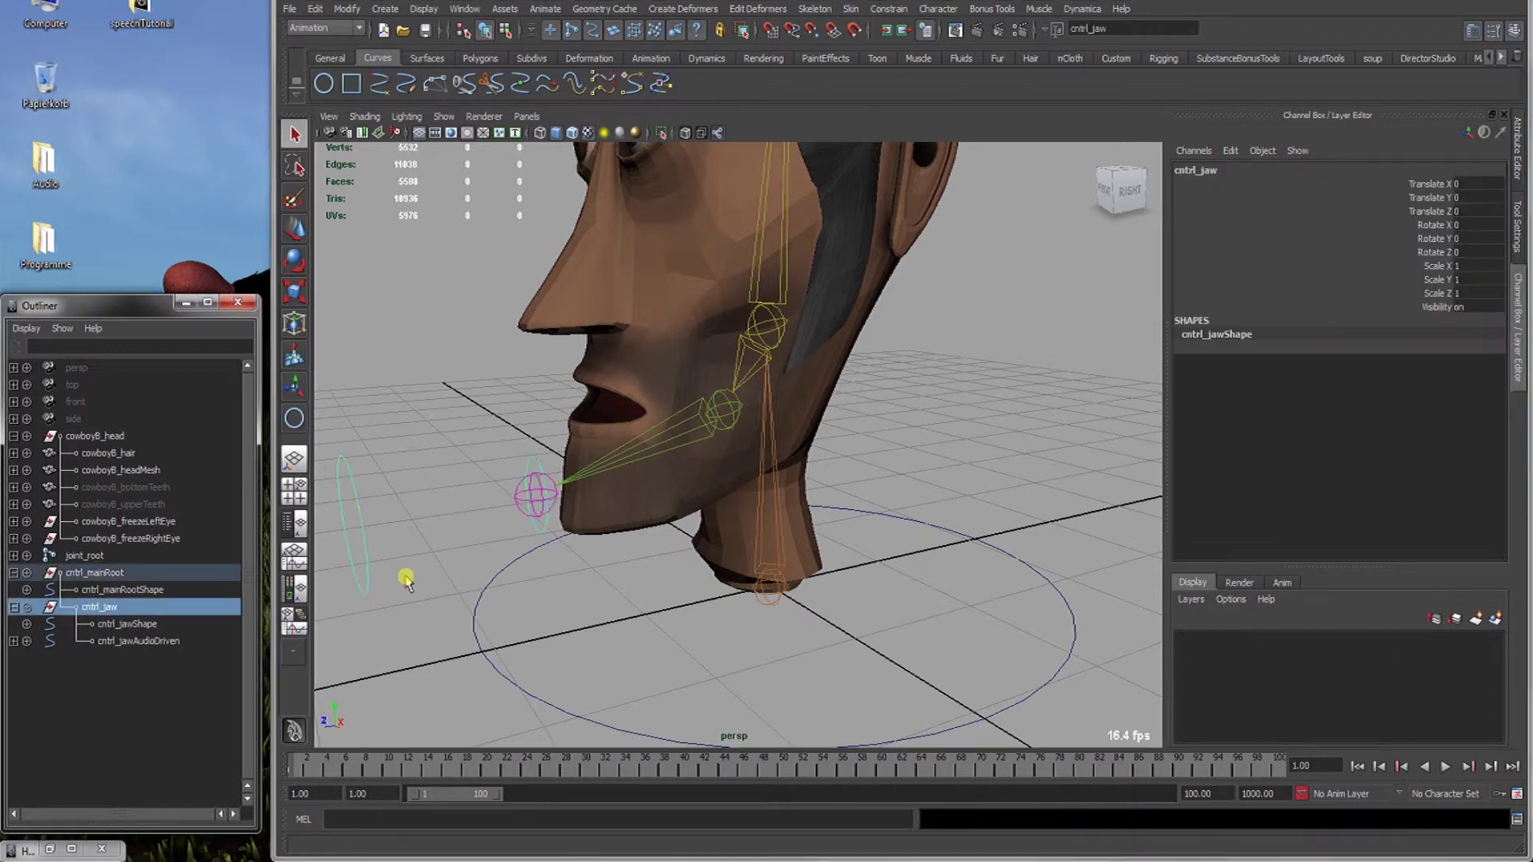
pyautogui.press('w')
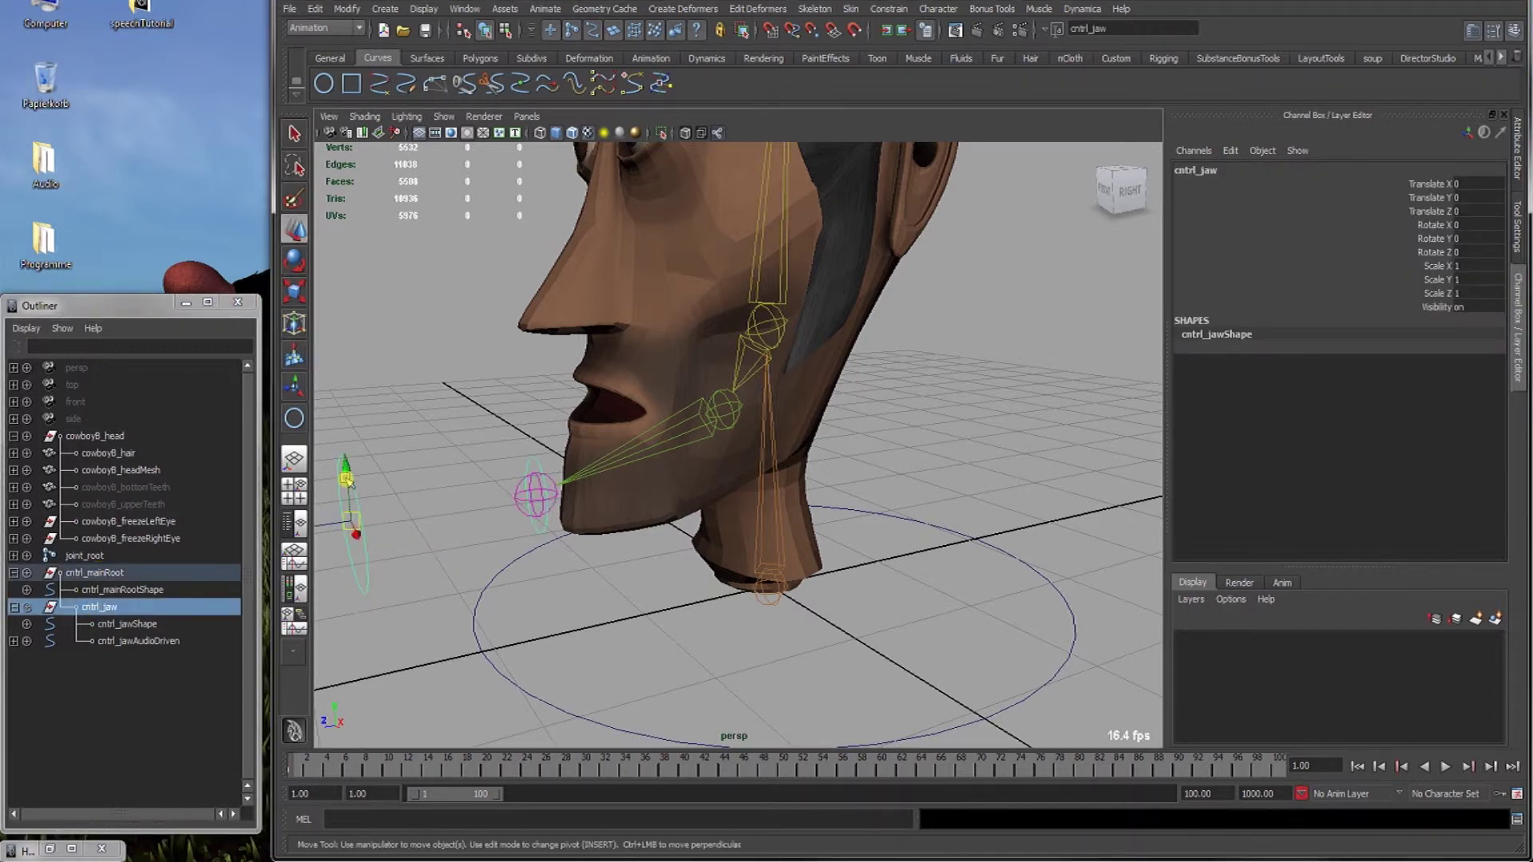
pyautogui.moveTo(345, 479); pyautogui.dragTo(403, 702)
# Set cntrl_jaw's Translate Y back to 0 and reselect joint_root and the head mesh.
pyautogui.keyDown('alt'); pyautogui.moveTo(821, 406); pyautogui.dragTo(554, 411, button='right'); pyautogui.keyUp('alt')
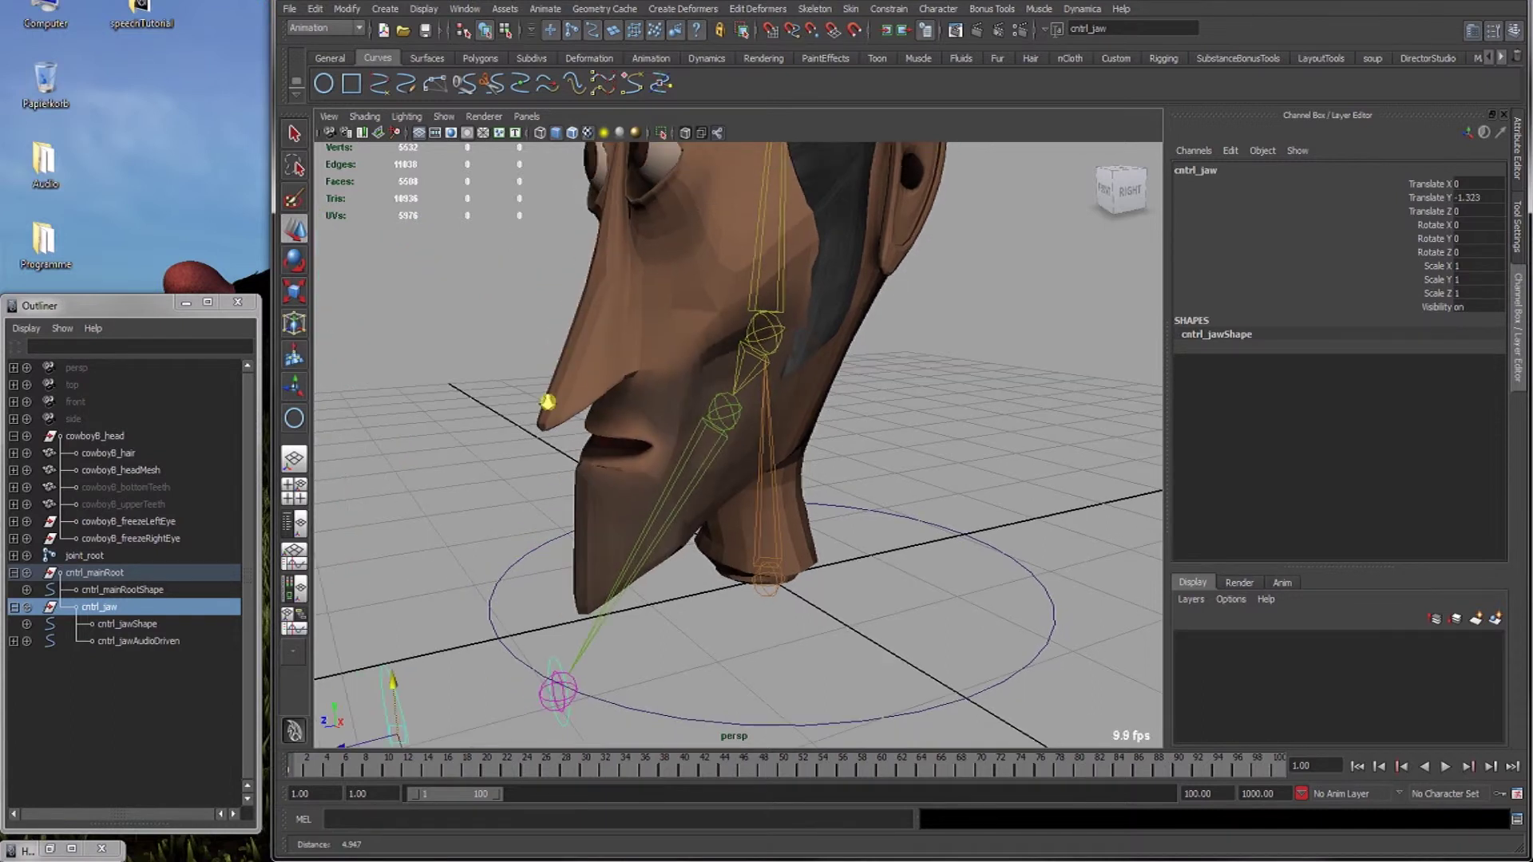
pyautogui.keyDown('alt'); pyautogui.moveTo(554, 411); pyautogui.dragTo(735, 424); pyautogui.keyUp('alt')
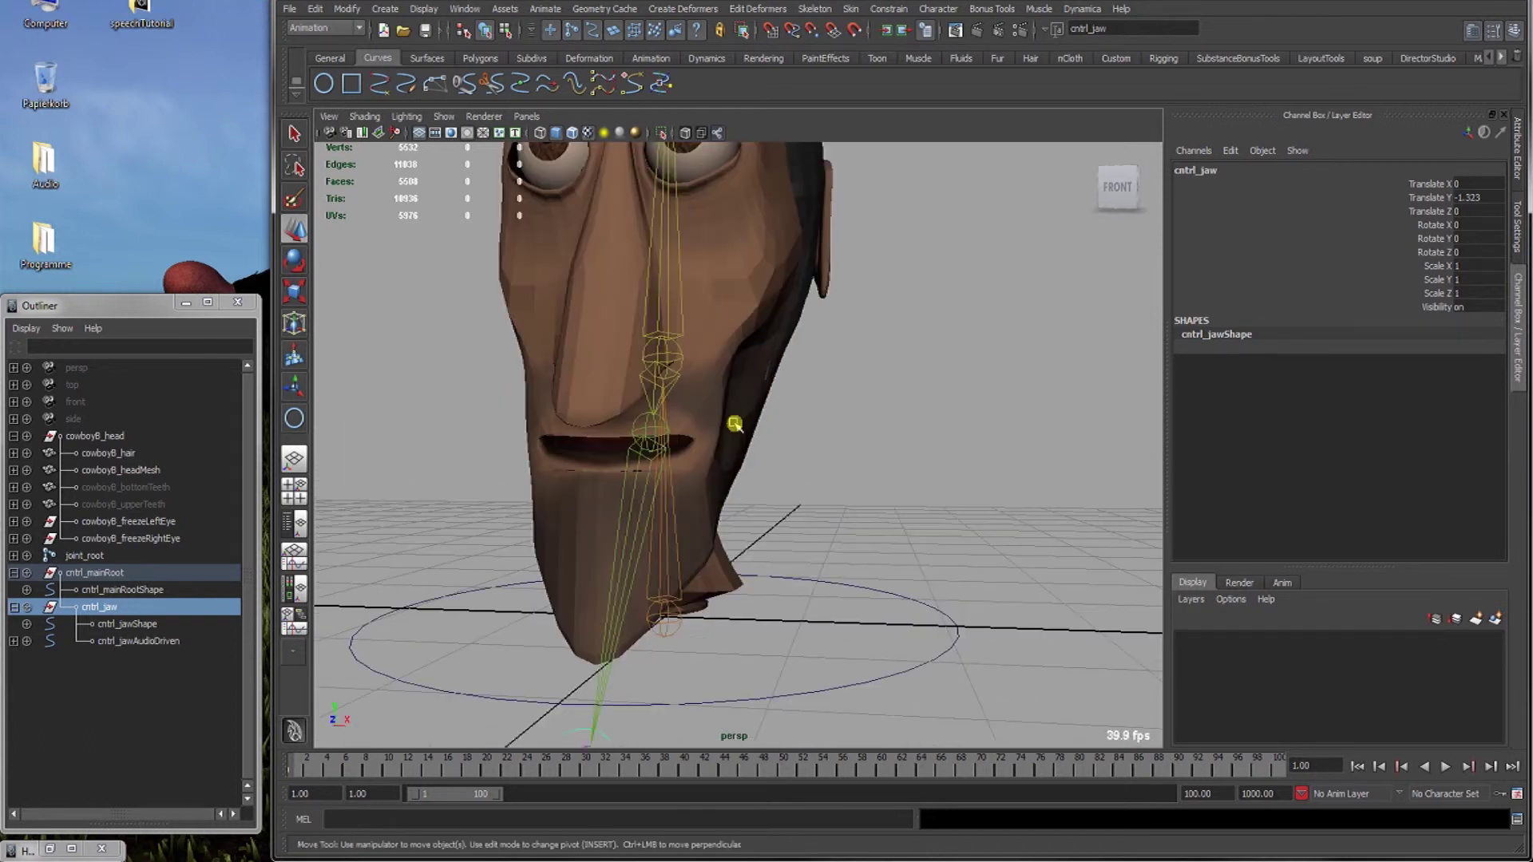
pyautogui.scroll(-4, 766, 428)
pyautogui.click(1475, 196)
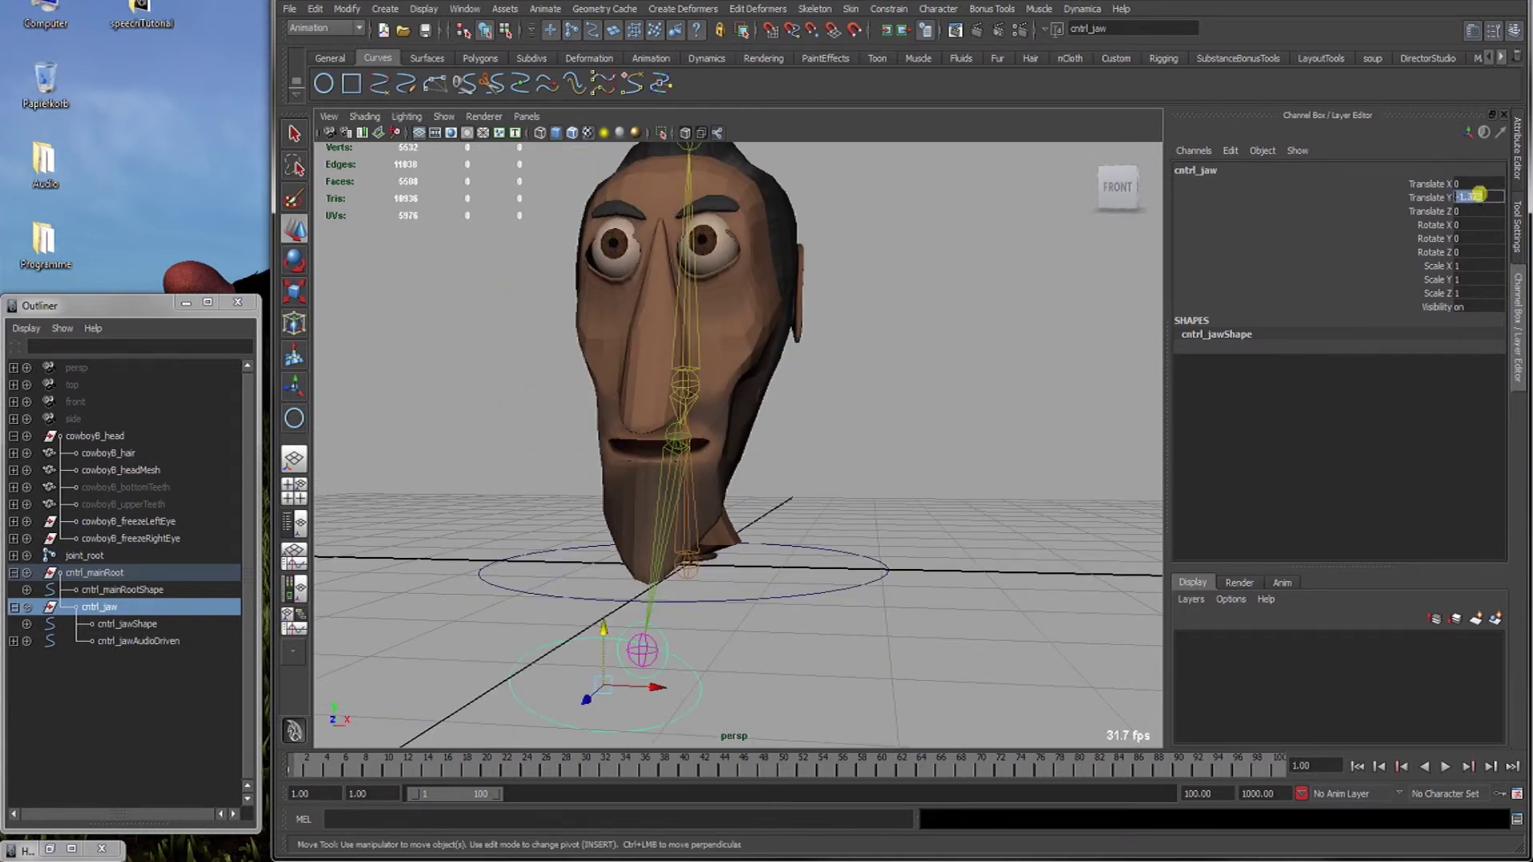
pyautogui.write('0')
pyautogui.press('Return')
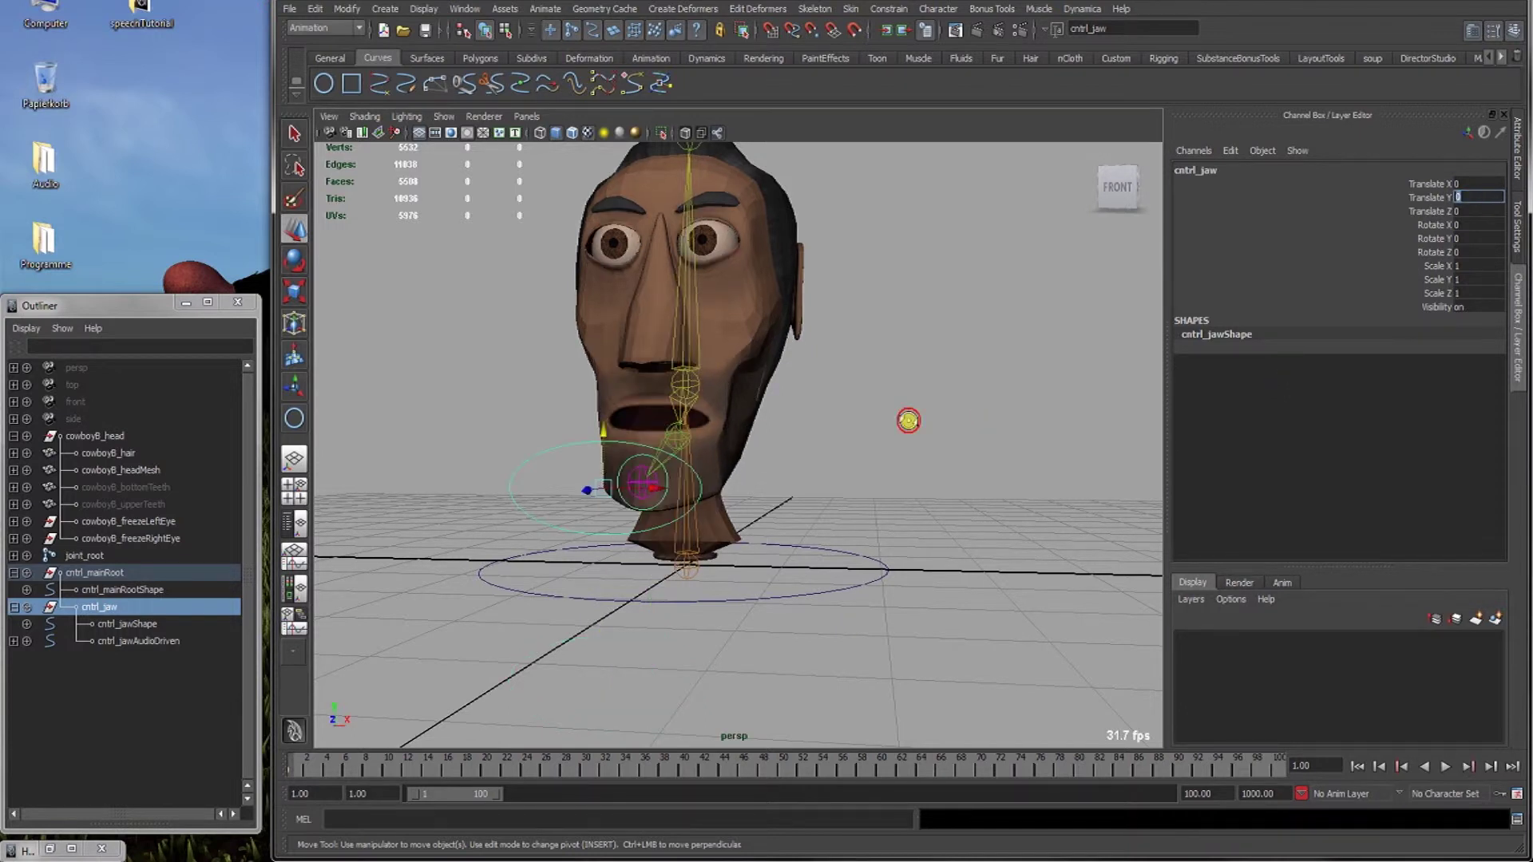
pyautogui.keyDown('alt'); pyautogui.moveTo(907, 421); pyautogui.dragTo(776, 620); pyautogui.keyUp('alt')
pyautogui.click(772, 644)
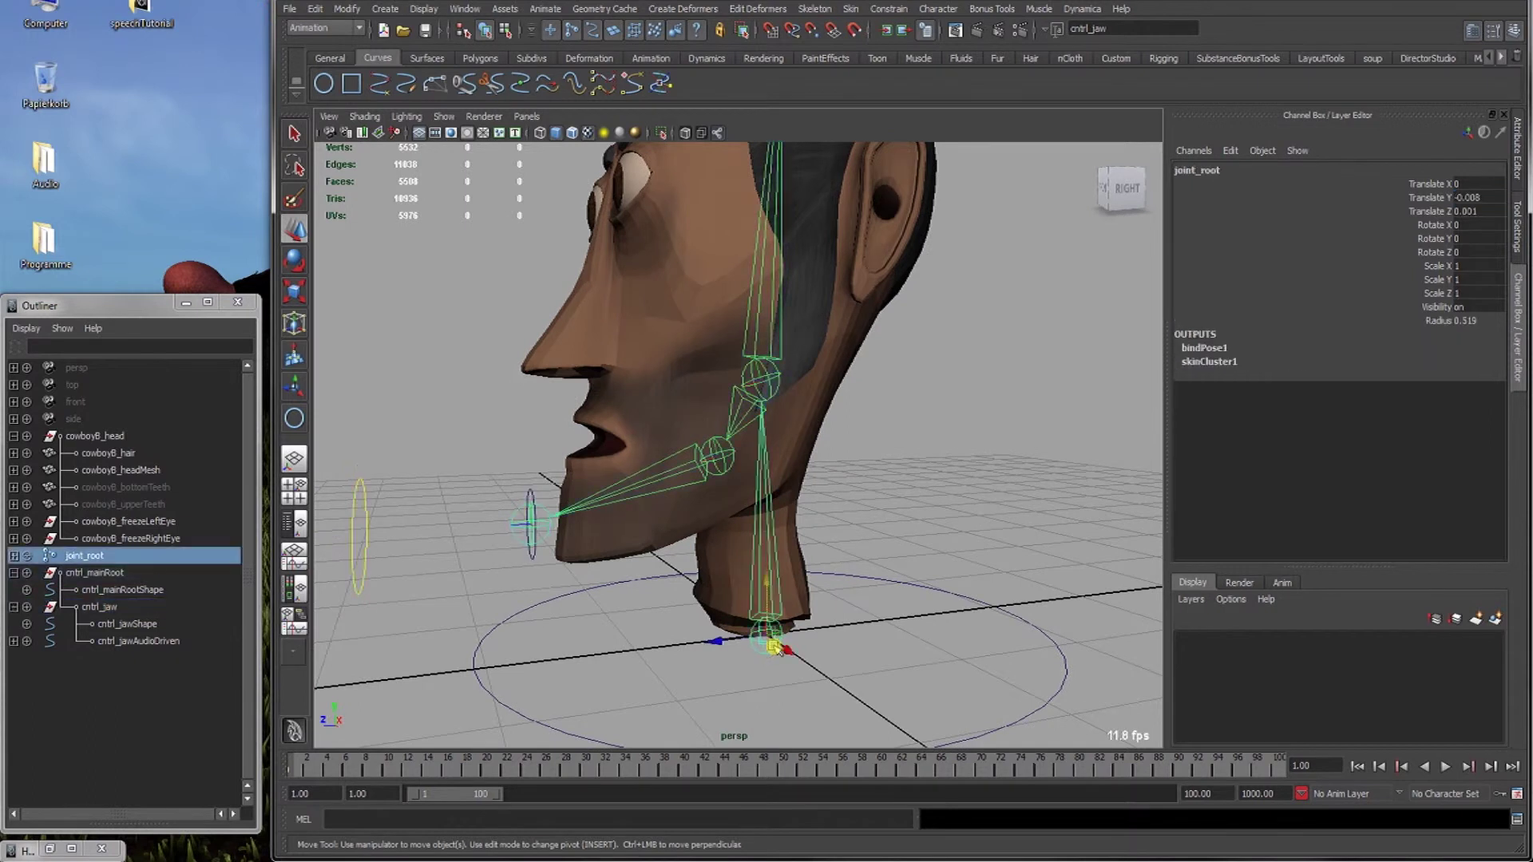
pyautogui.click(801, 585)
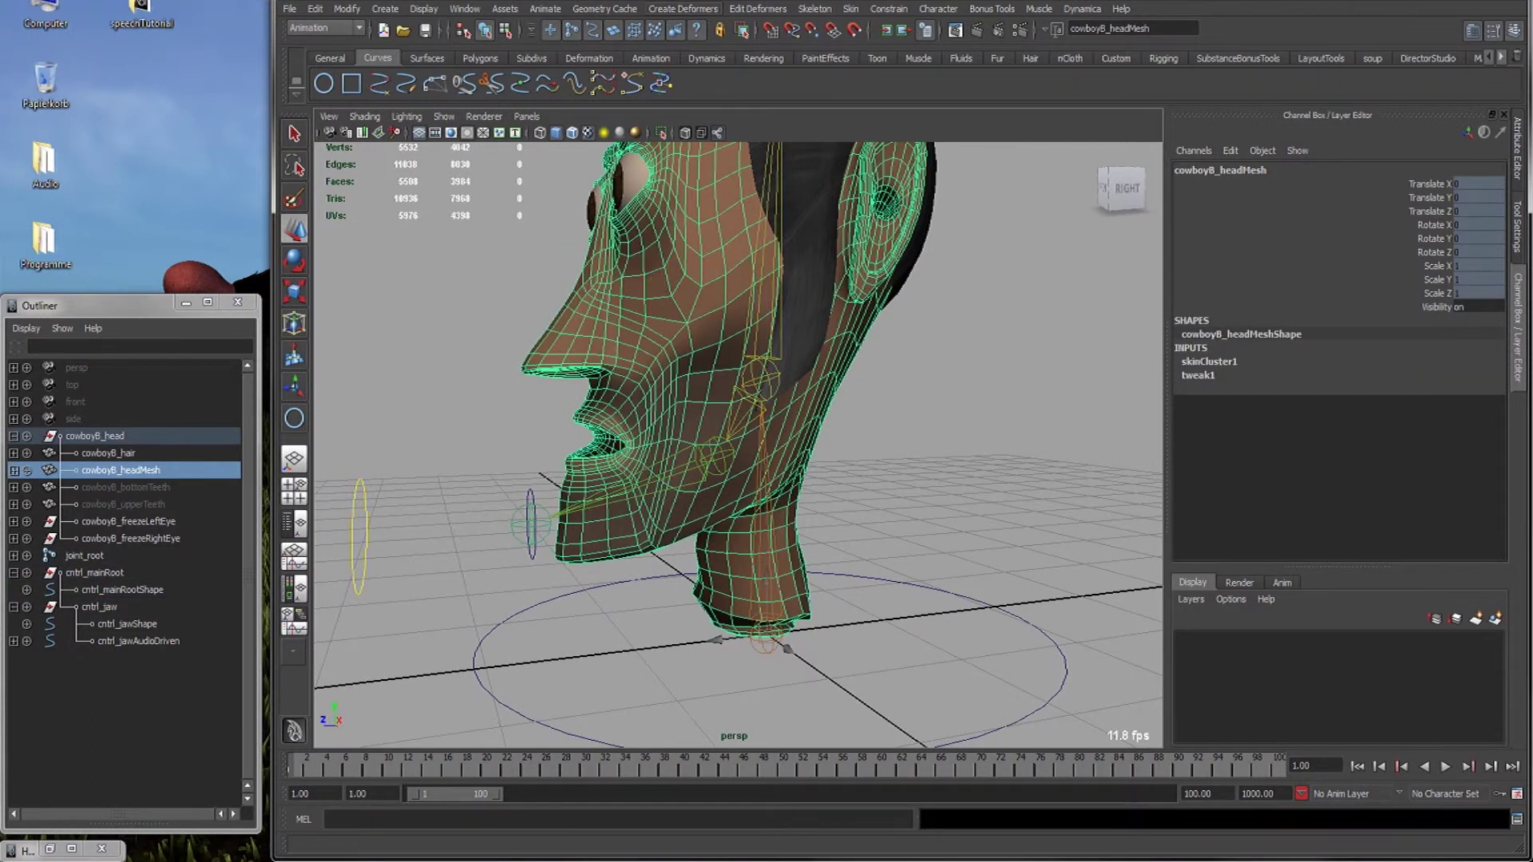
# Launch the Paint Skin Weights Tool on the head mesh and open its tool settings.
pyautogui.click(851, 8)
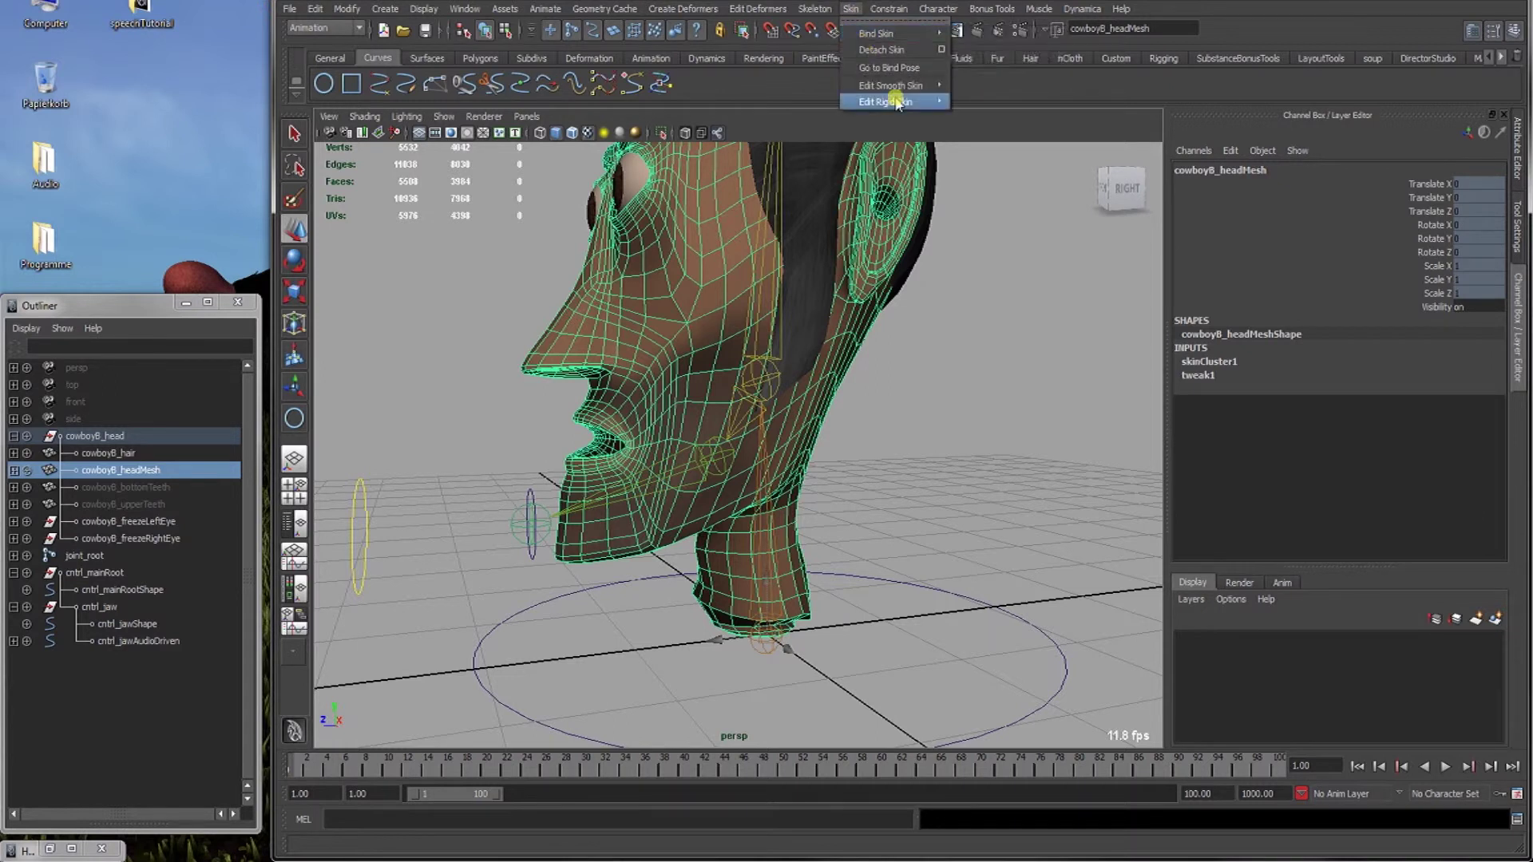
pyautogui.moveTo(900, 88)
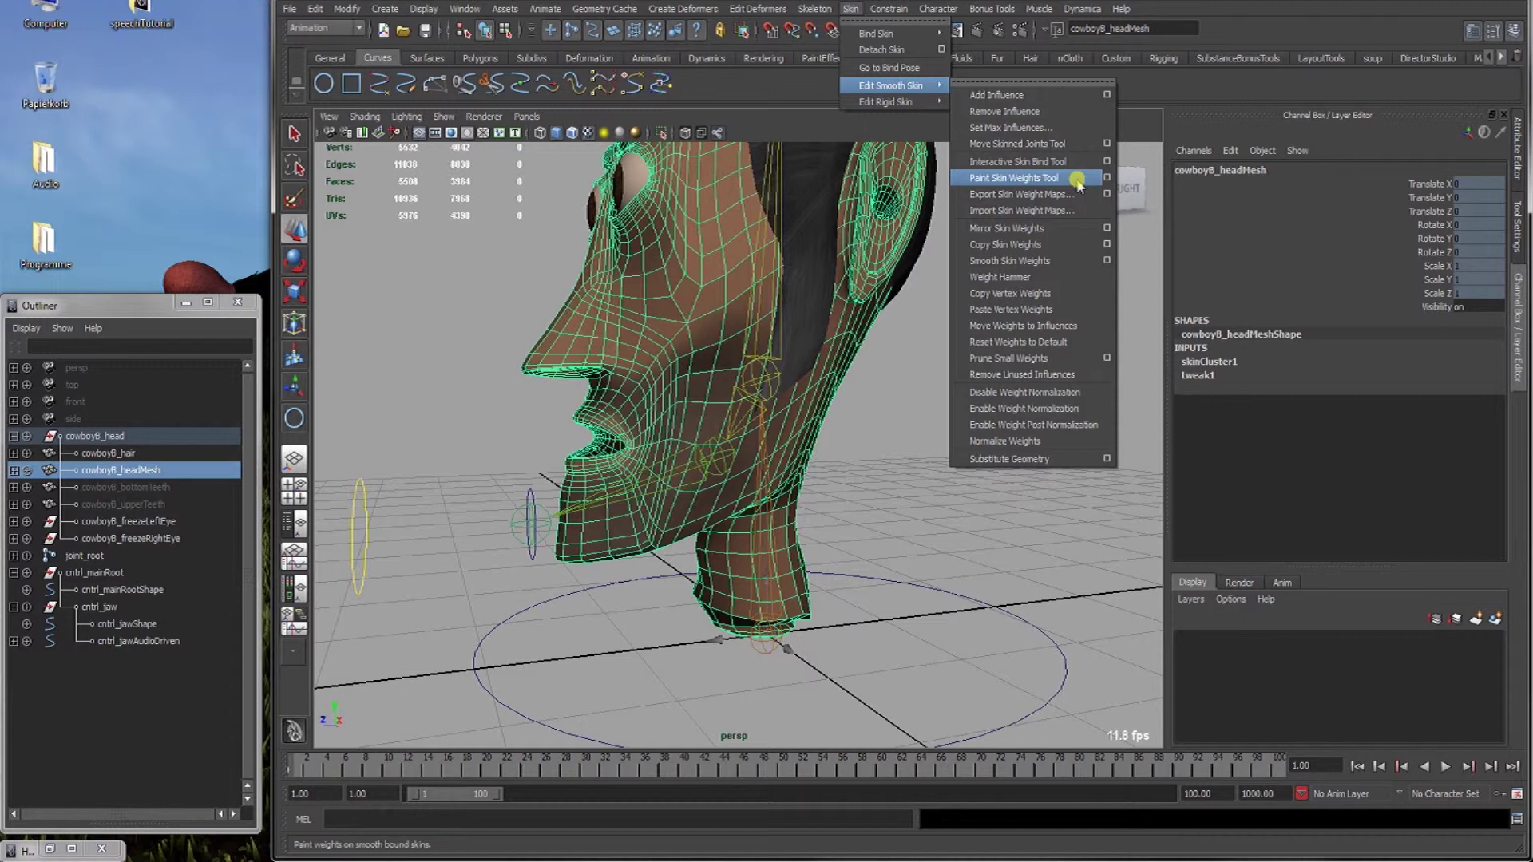
pyautogui.click(1077, 178)
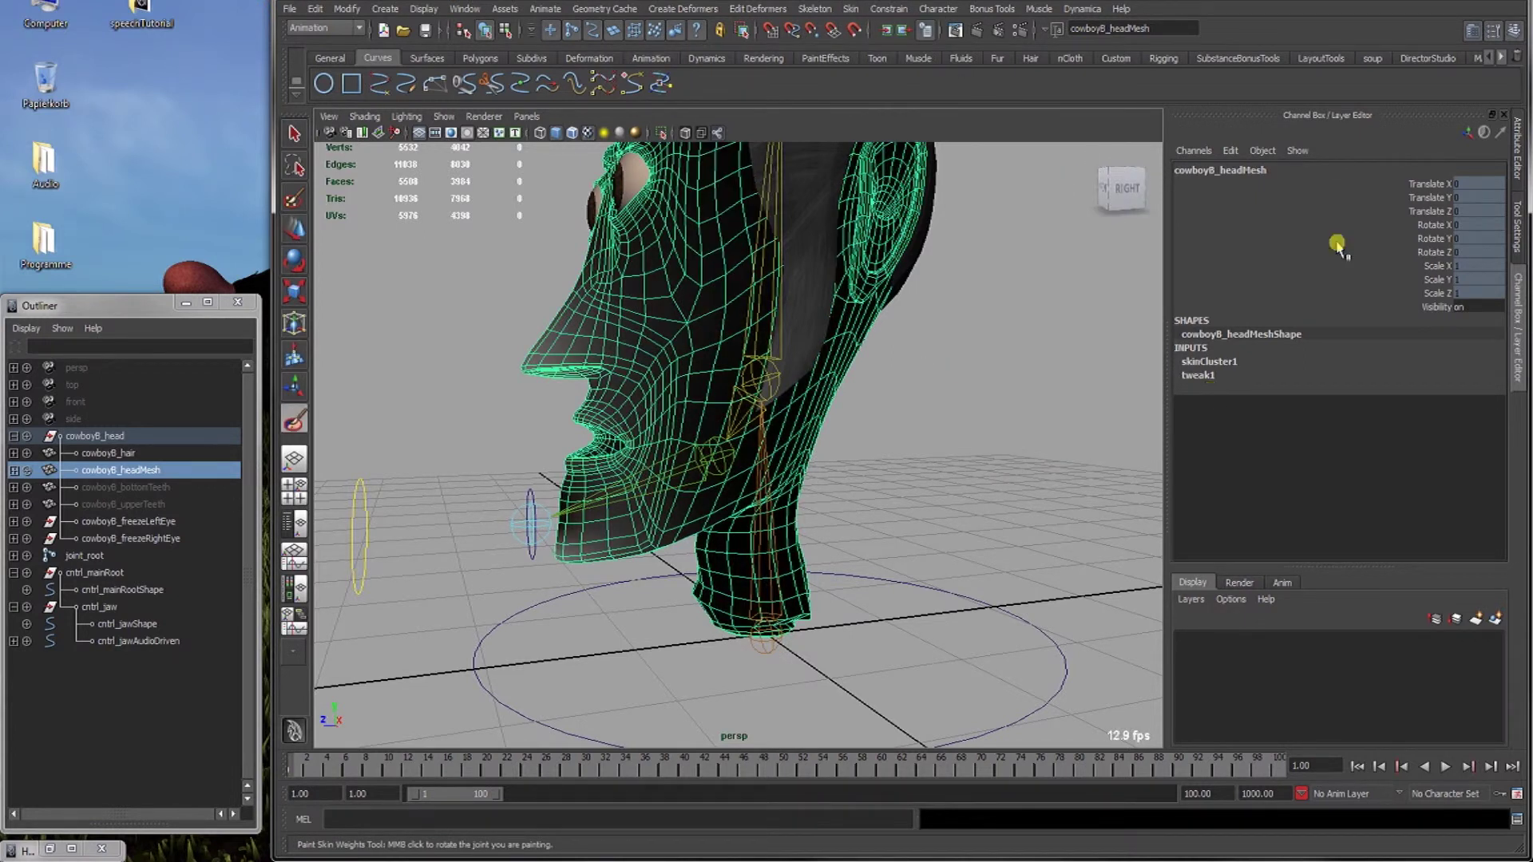
pyautogui.click(1515, 154)
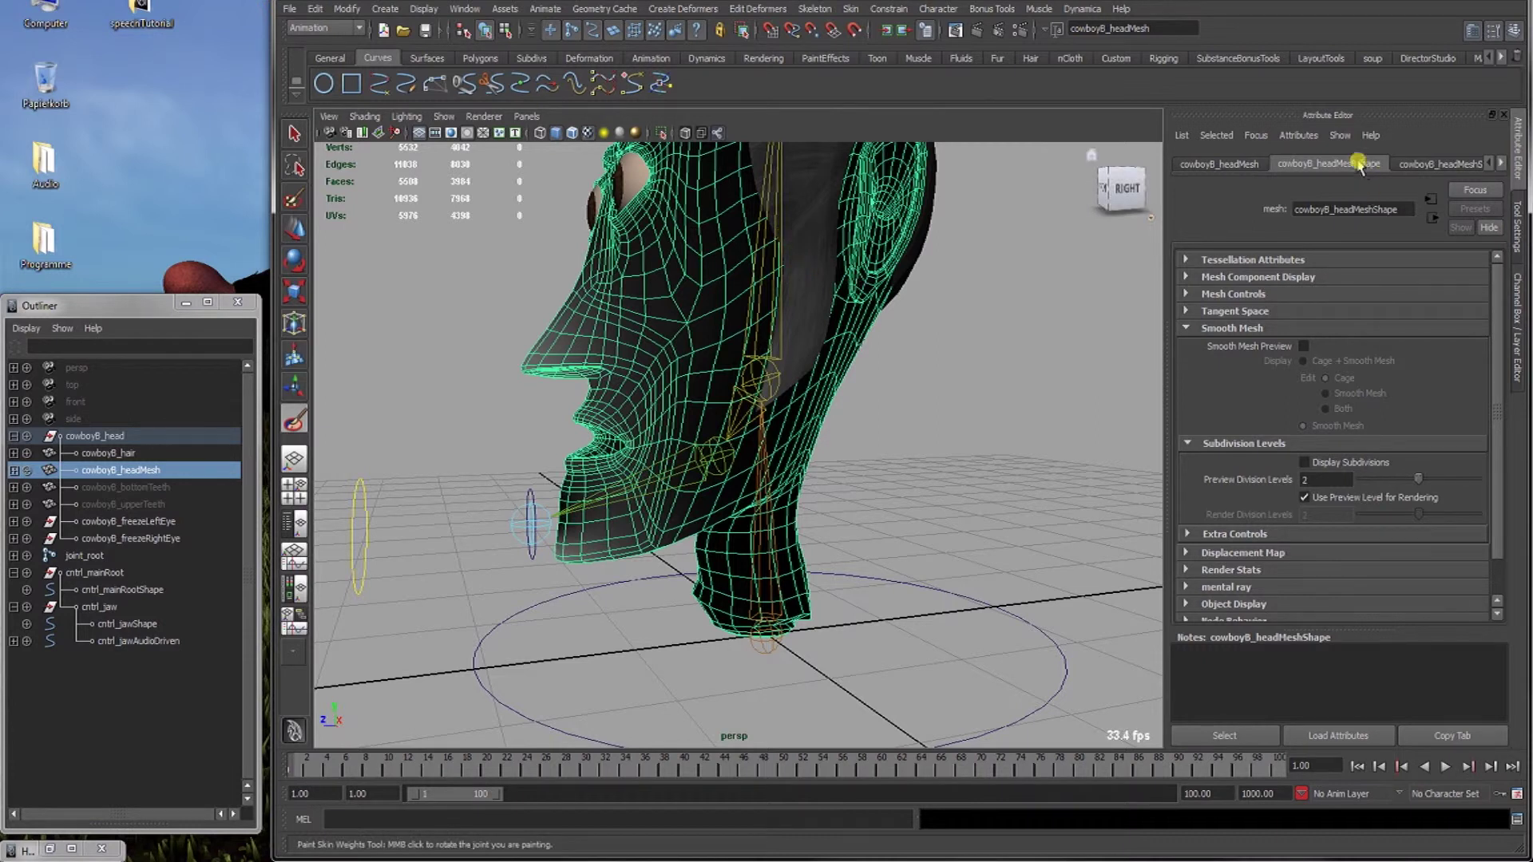
pyautogui.scroll(-3, 1357, 164)
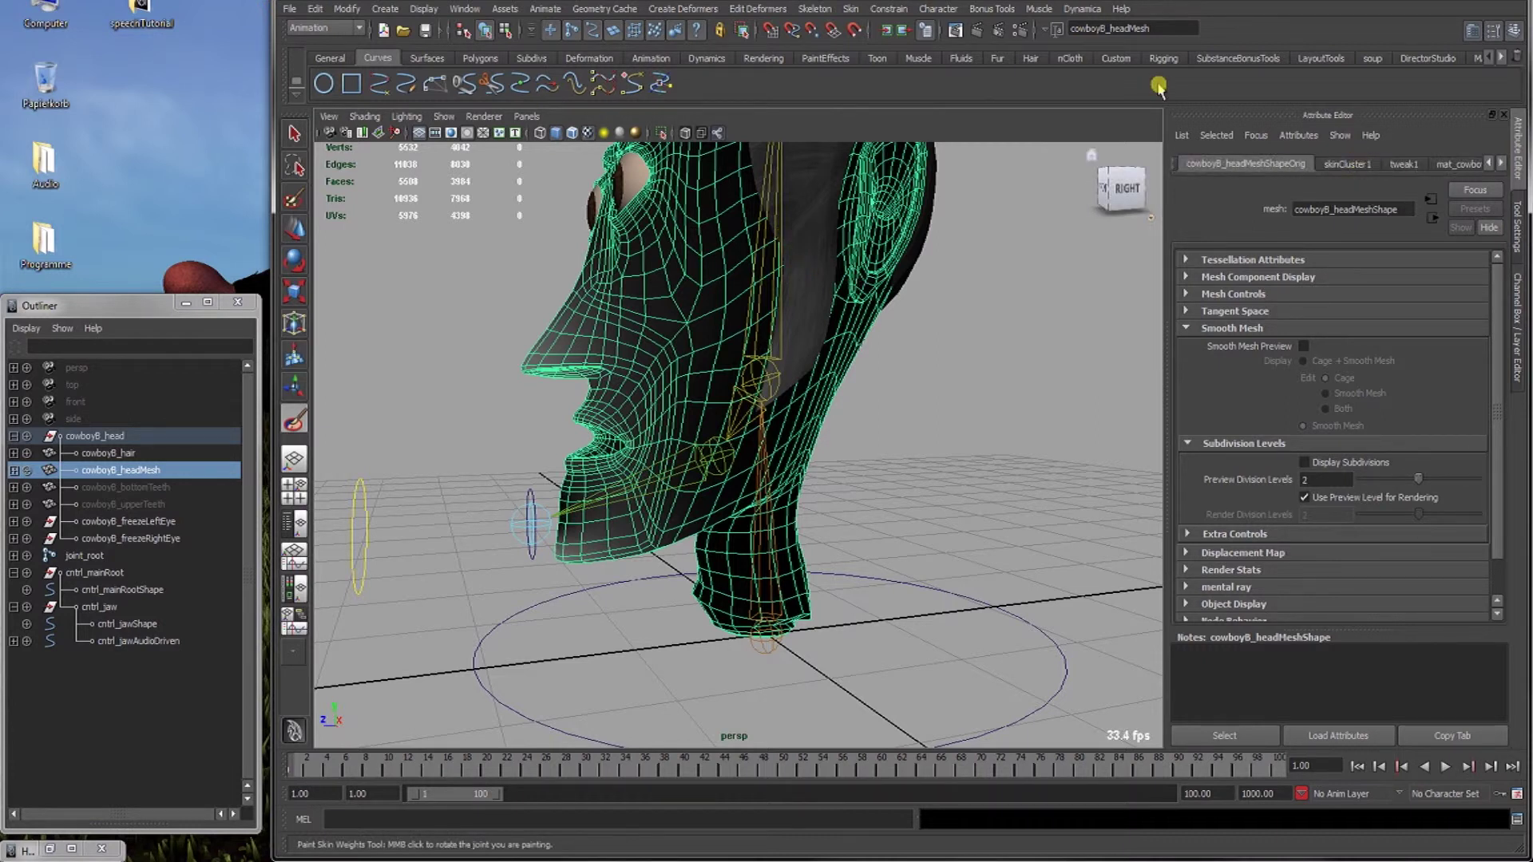
pyautogui.click(759, 10)
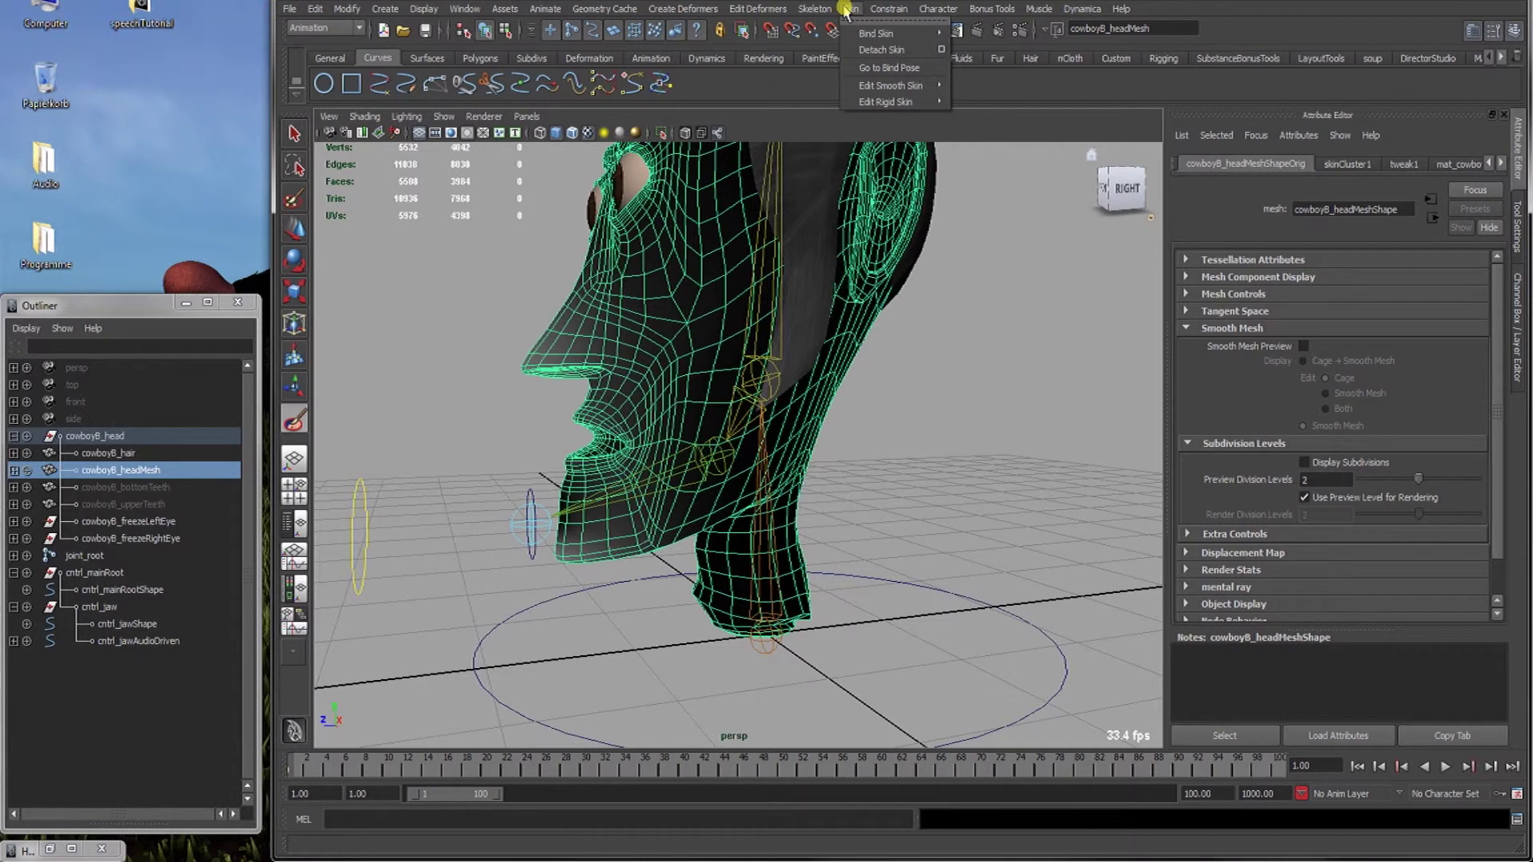
pyautogui.moveTo(887, 11)
pyautogui.moveTo(902, 86)
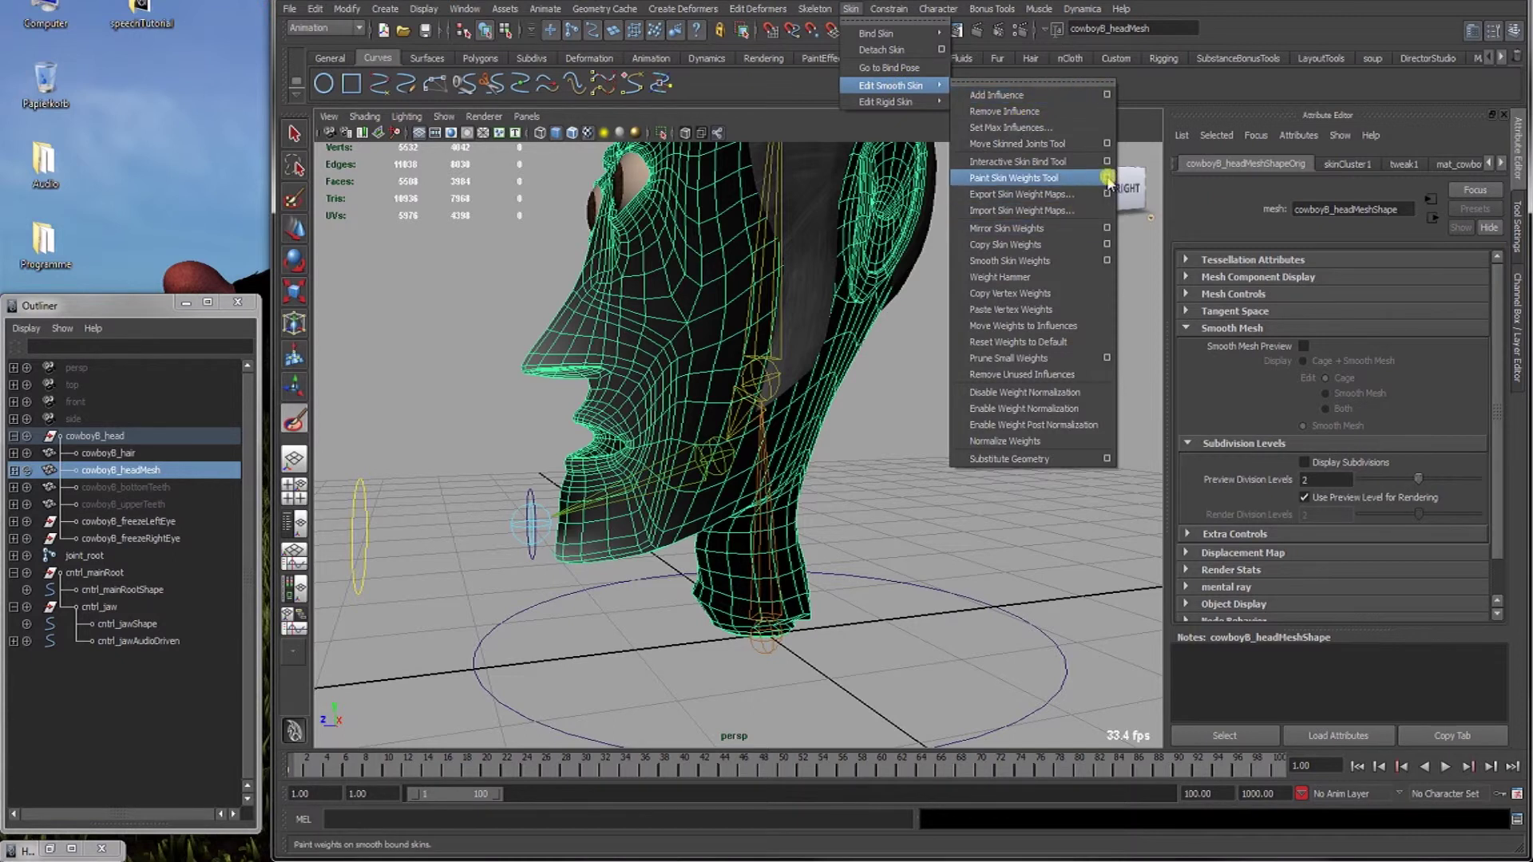
pyautogui.click(1108, 180)
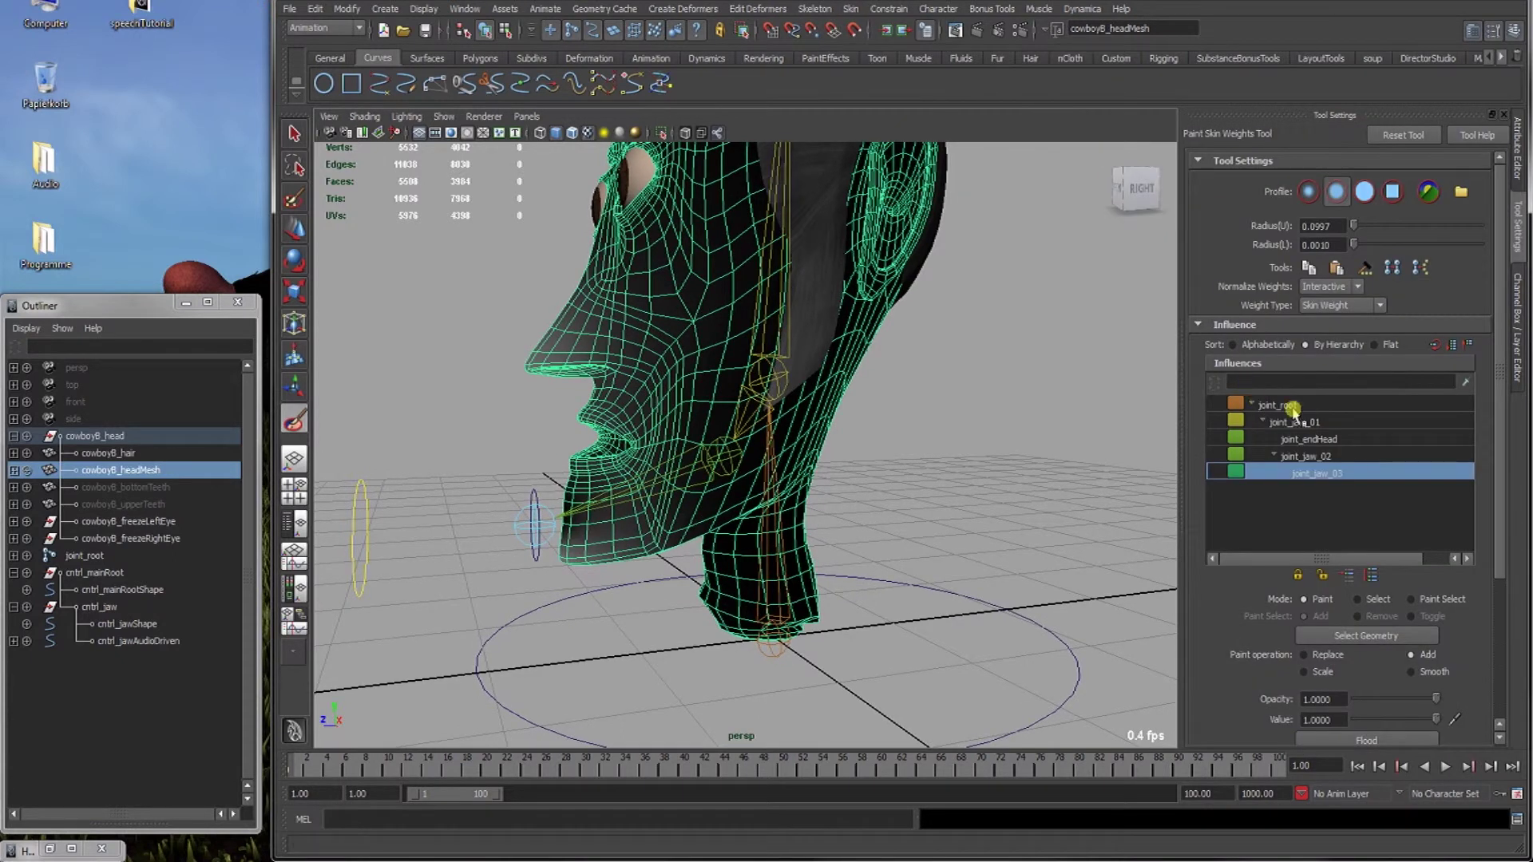
# Pick joint_root in the Influences list and flood the head mesh with full weight.
pyautogui.moveTo(626, 473)
pyautogui.keyDown('alt'); pyautogui.mouseDown()
pyautogui.moveTo(716, 380)
pyautogui.moveTo(759, 455)
pyautogui.moveTo(779, 457)
pyautogui.moveTo(766, 462)
pyautogui.mouseUp(); pyautogui.keyUp('alt')
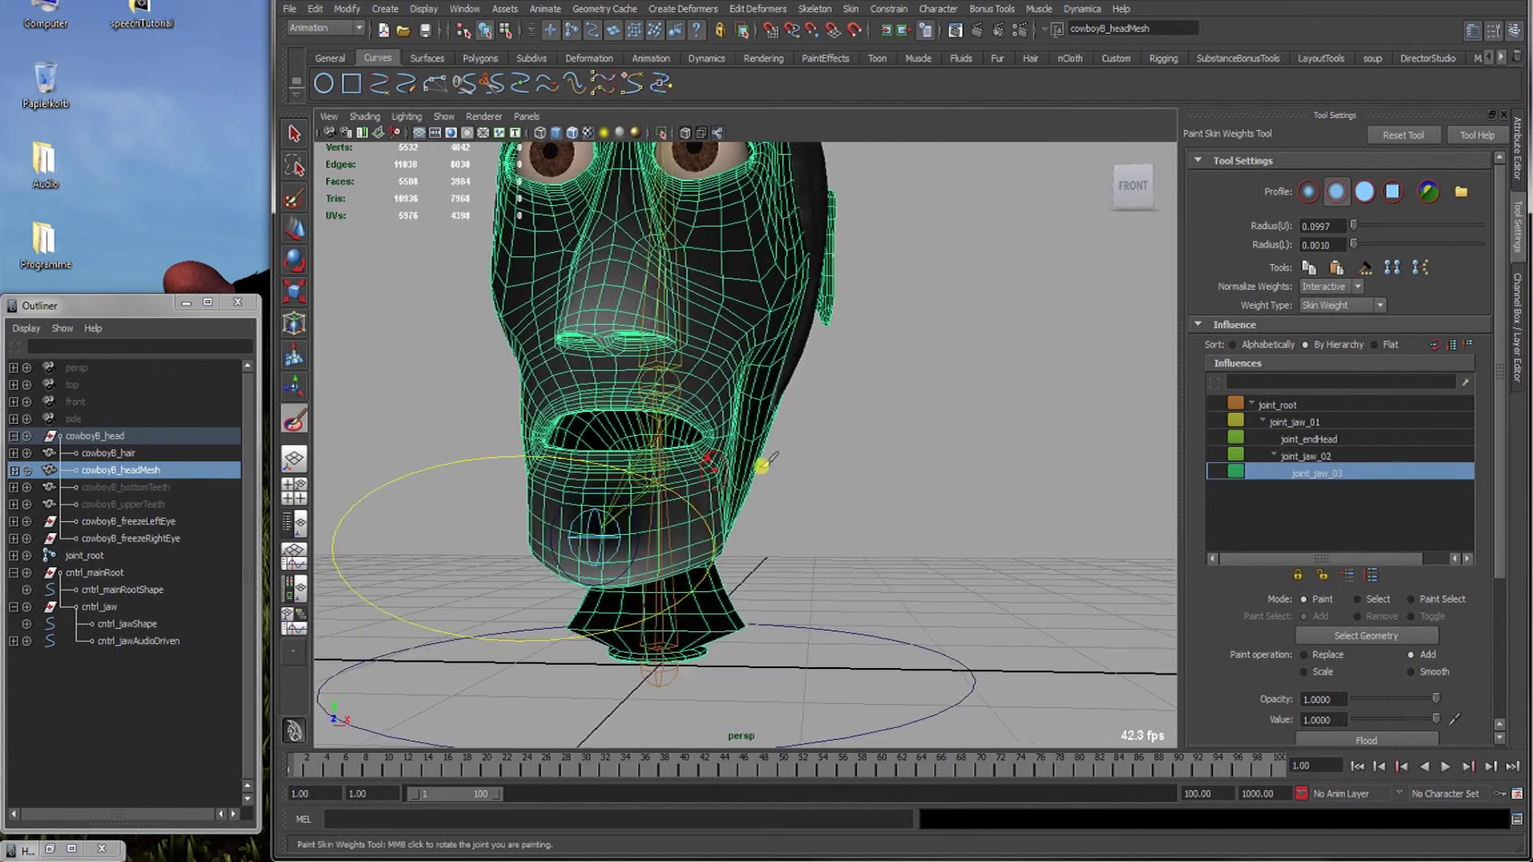
pyautogui.click(1315, 457)
pyautogui.keyDown('alt'); pyautogui.moveTo(886, 443); pyautogui.dragTo(797, 485); pyautogui.keyUp('alt')
pyautogui.keyDown('alt'); pyautogui.moveTo(670, 471); pyautogui.dragTo(660, 457, button='middle'); pyautogui.keyUp('alt')
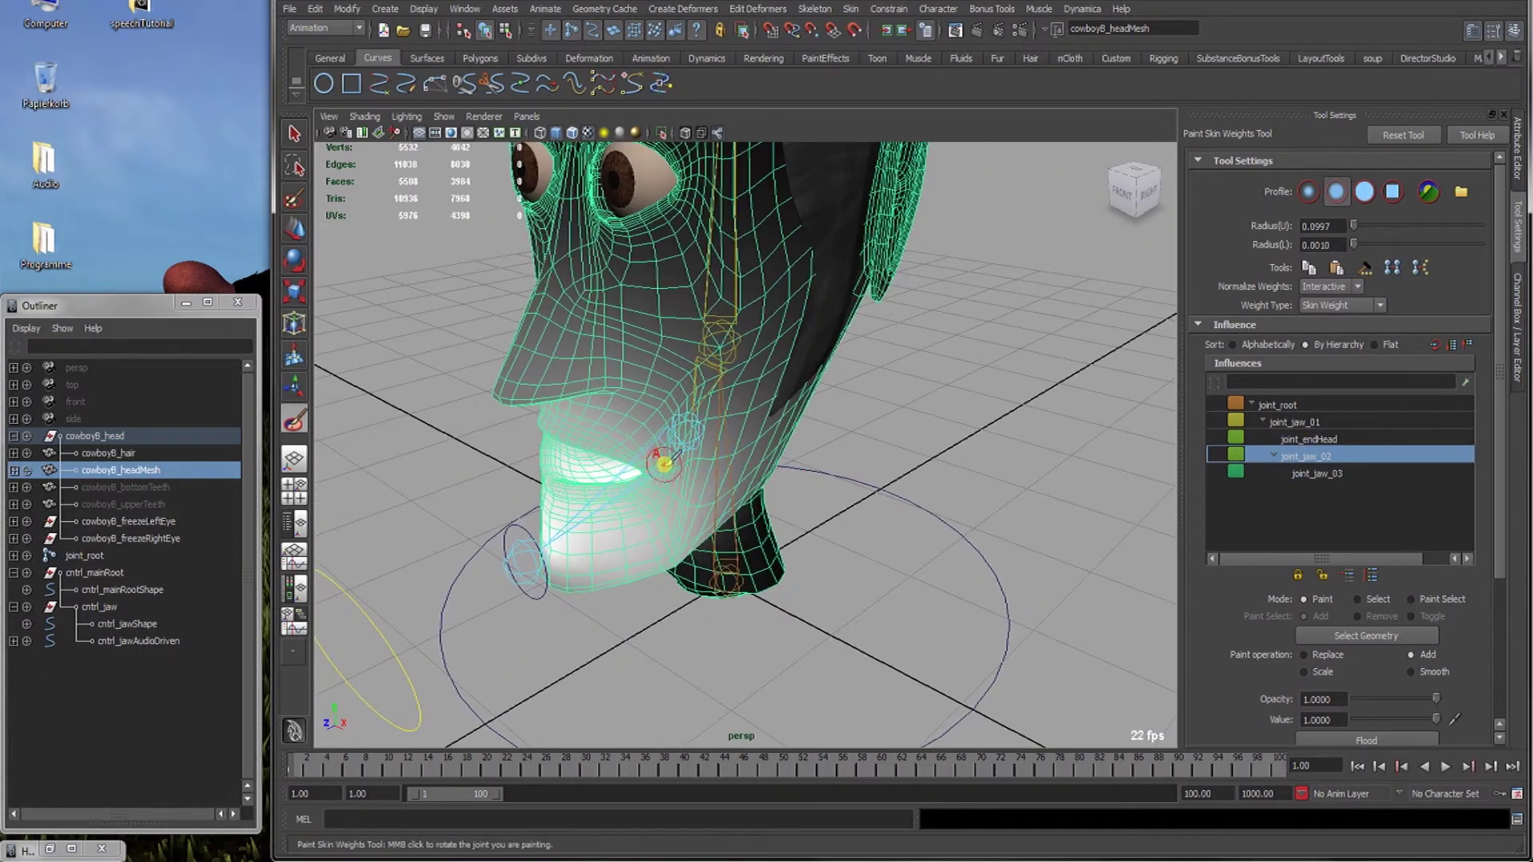
pyautogui.moveTo(666, 463)
pyautogui.keyDown('alt'); pyautogui.mouseDown()
pyautogui.moveTo(660, 410)
pyautogui.moveTo(616, 400)
pyautogui.moveTo(688, 369)
pyautogui.moveTo(659, 407)
pyautogui.moveTo(671, 399)
pyautogui.mouseUp(); pyautogui.keyUp('alt')
pyautogui.click(1277, 404)
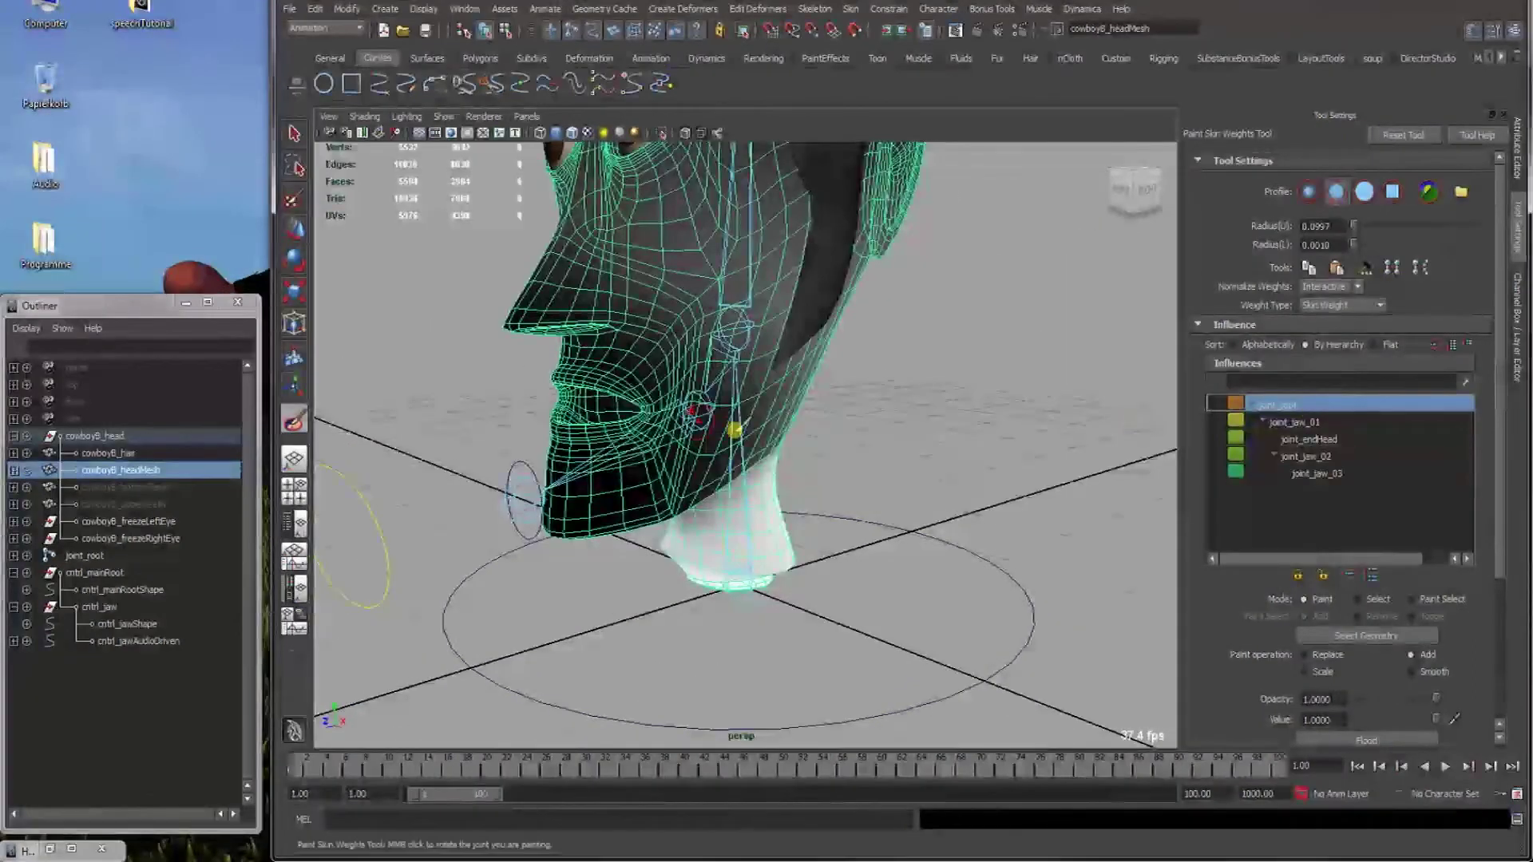
pyautogui.keyDown('alt'); pyautogui.moveTo(985, 424); pyautogui.dragTo(931, 469); pyautogui.keyUp('alt')
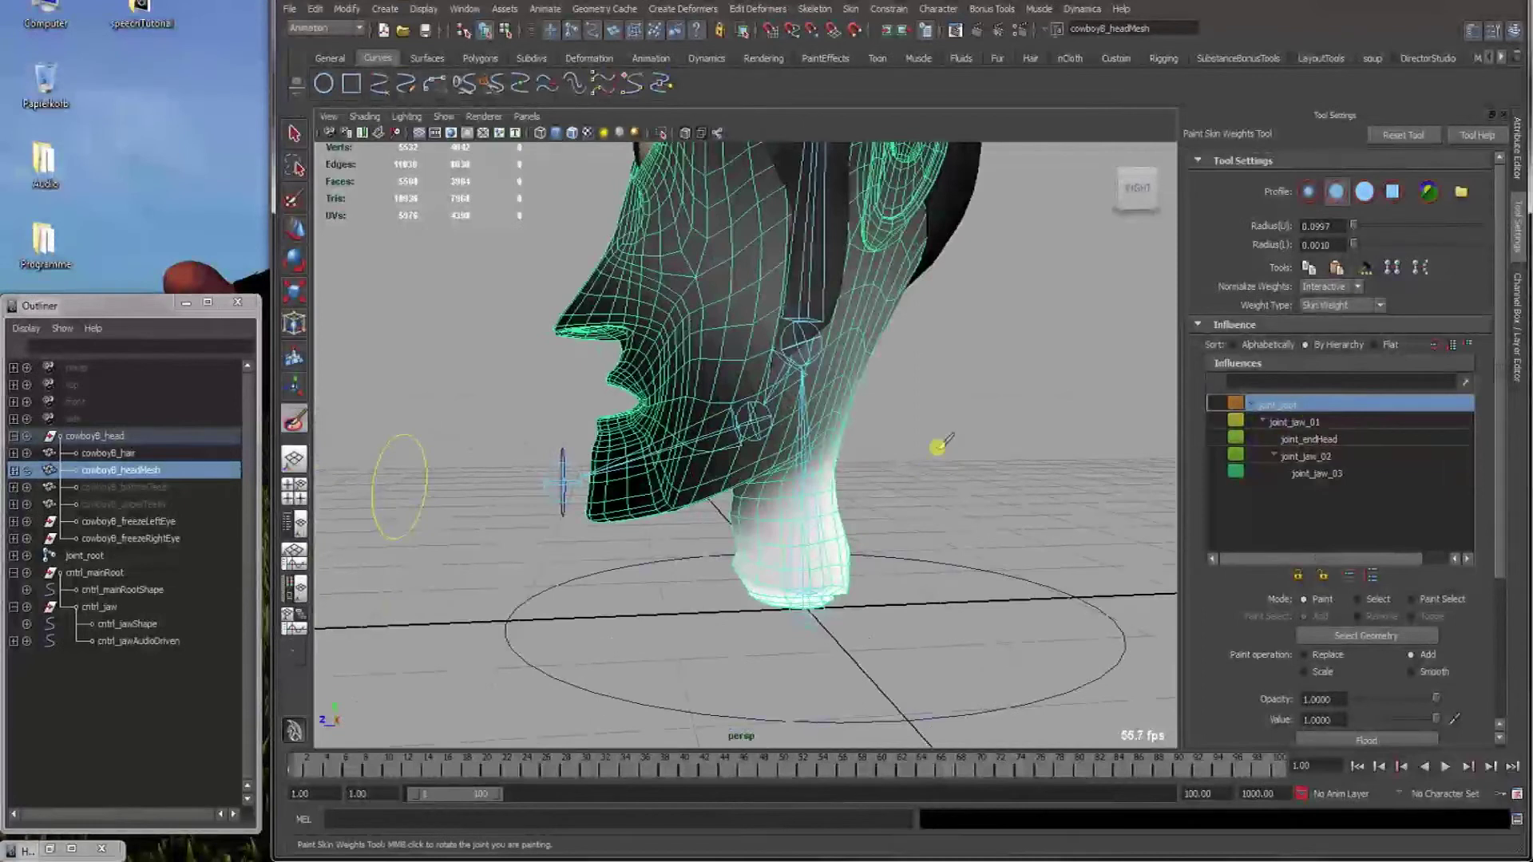
pyautogui.scroll(-3, 1293, 630)
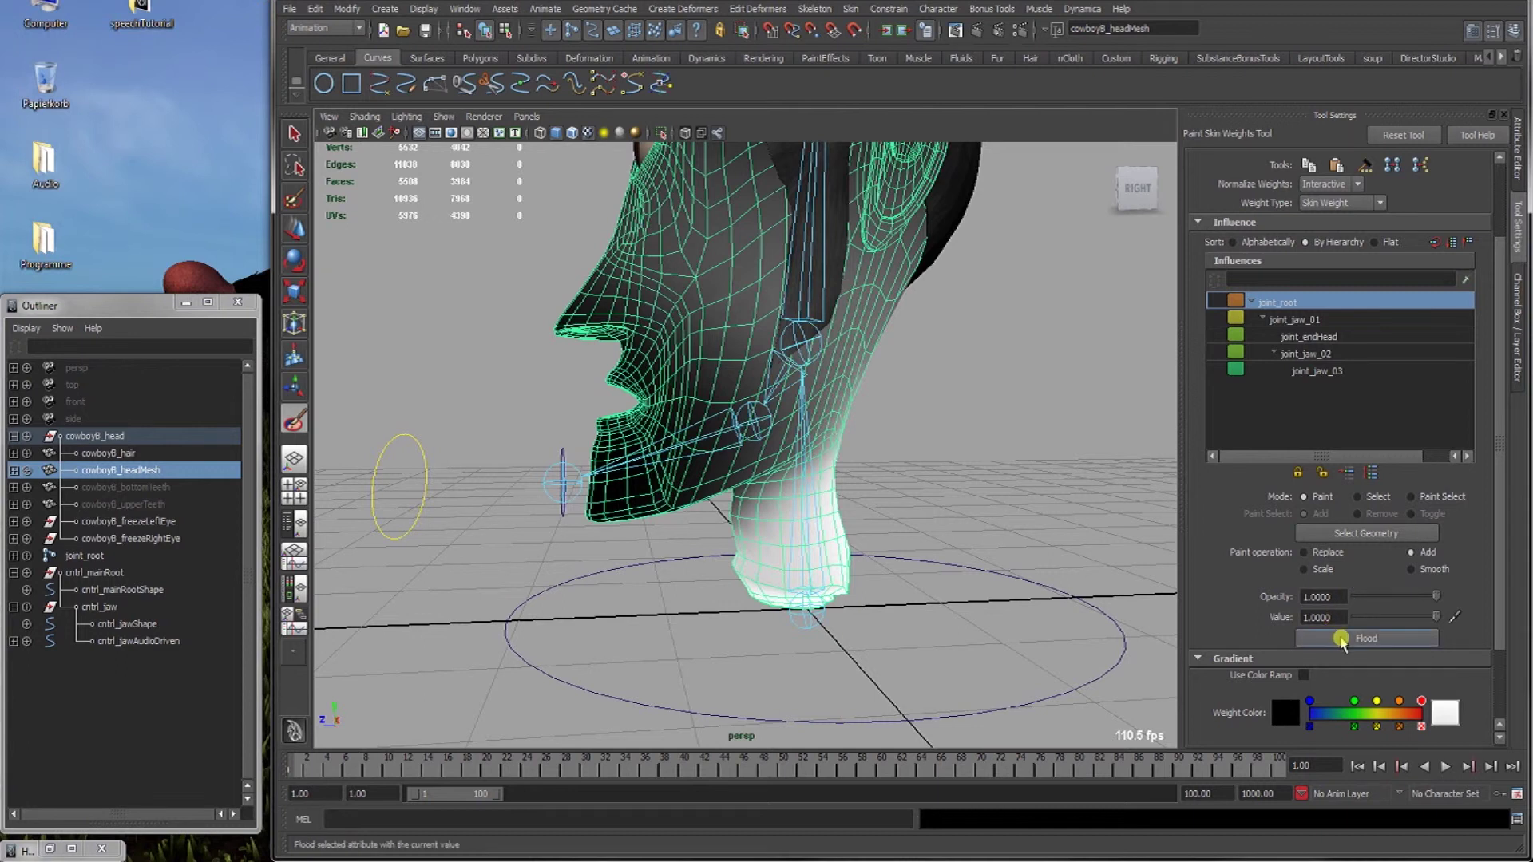
pyautogui.click(1342, 639)
pyautogui.moveTo(701, 444)
pyautogui.keyDown('alt'); pyautogui.mouseDown()
pyautogui.moveTo(913, 444)
pyautogui.moveTo(846, 380)
pyautogui.moveTo(766, 462)
pyautogui.moveTo(718, 442)
pyautogui.moveTo(738, 450)
pyautogui.mouseUp(); pyautogui.keyUp('alt')
pyautogui.keyDown('alt'); pyautogui.moveTo(850, 439); pyautogui.dragTo(771, 435); pyautogui.keyUp('alt')
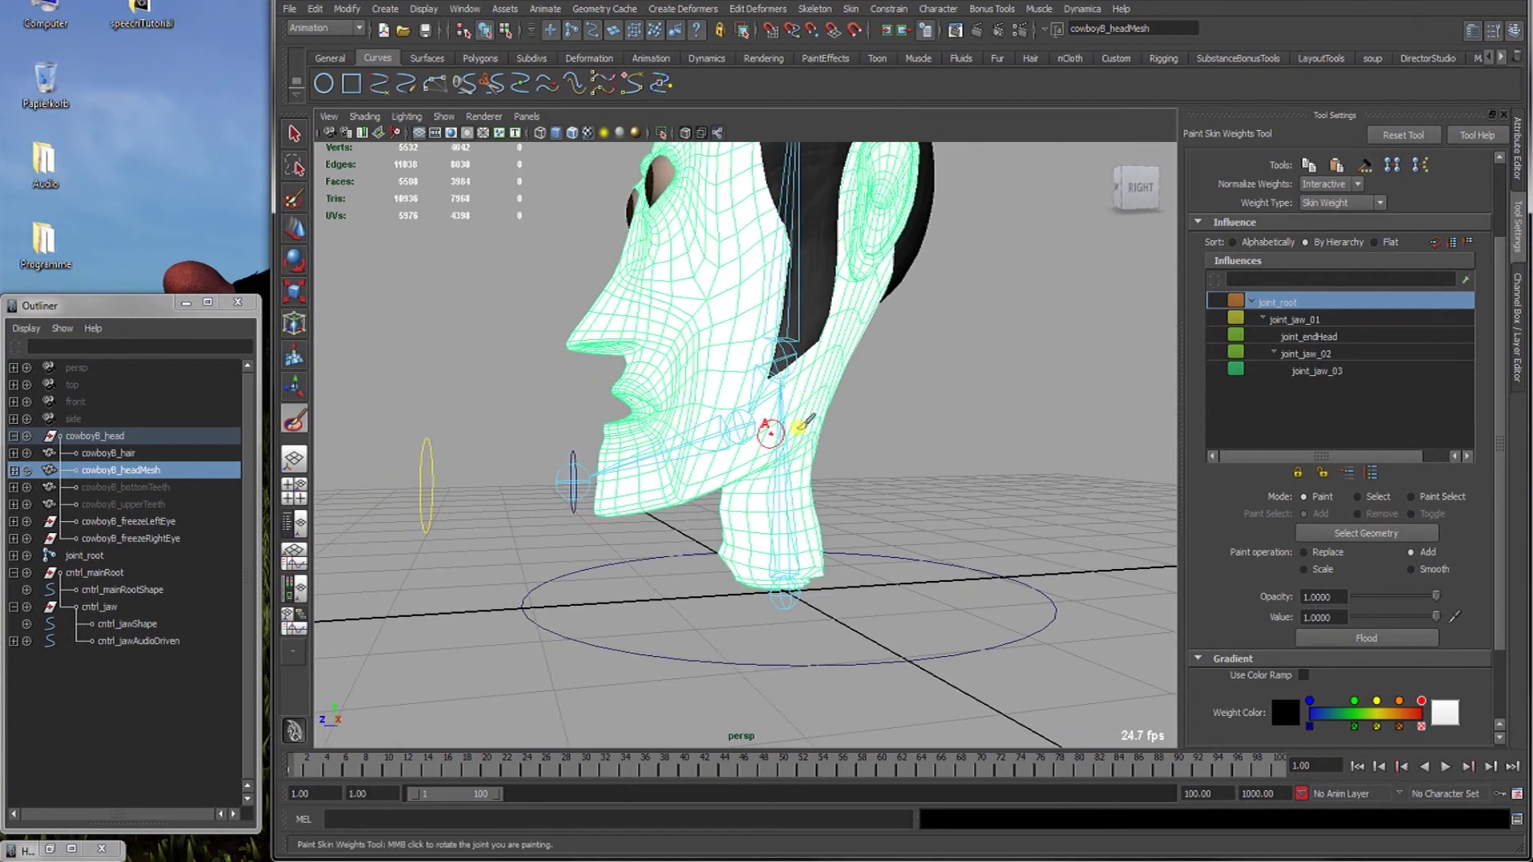
# Review the weights of joint_jaw_01, joint_endHead, joint_jaw_02 and joint_jaw_03.
pyautogui.click(1317, 319)
pyautogui.click(1321, 337)
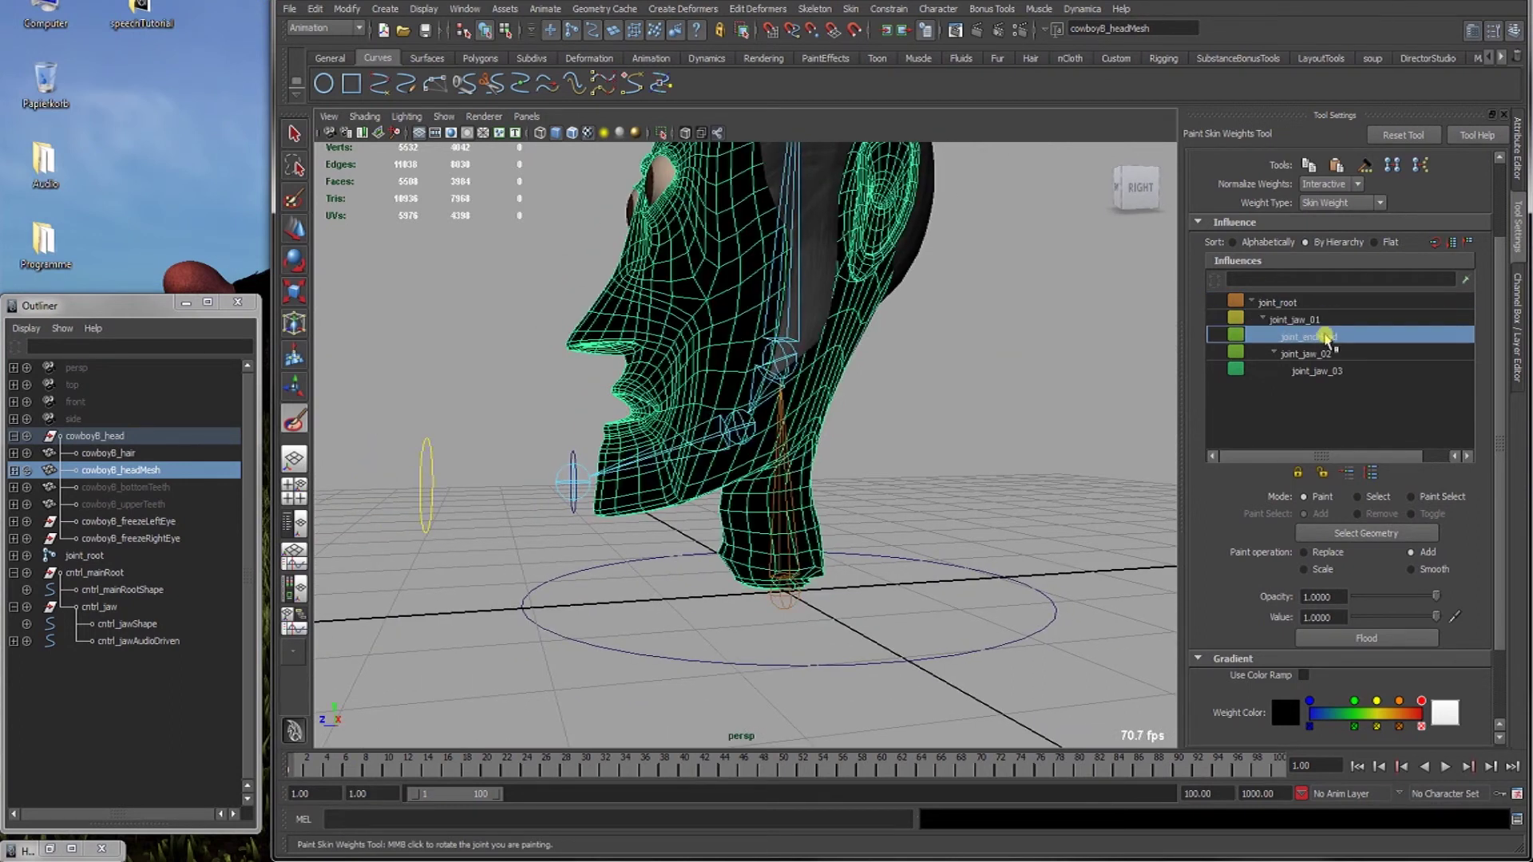
pyautogui.click(1337, 355)
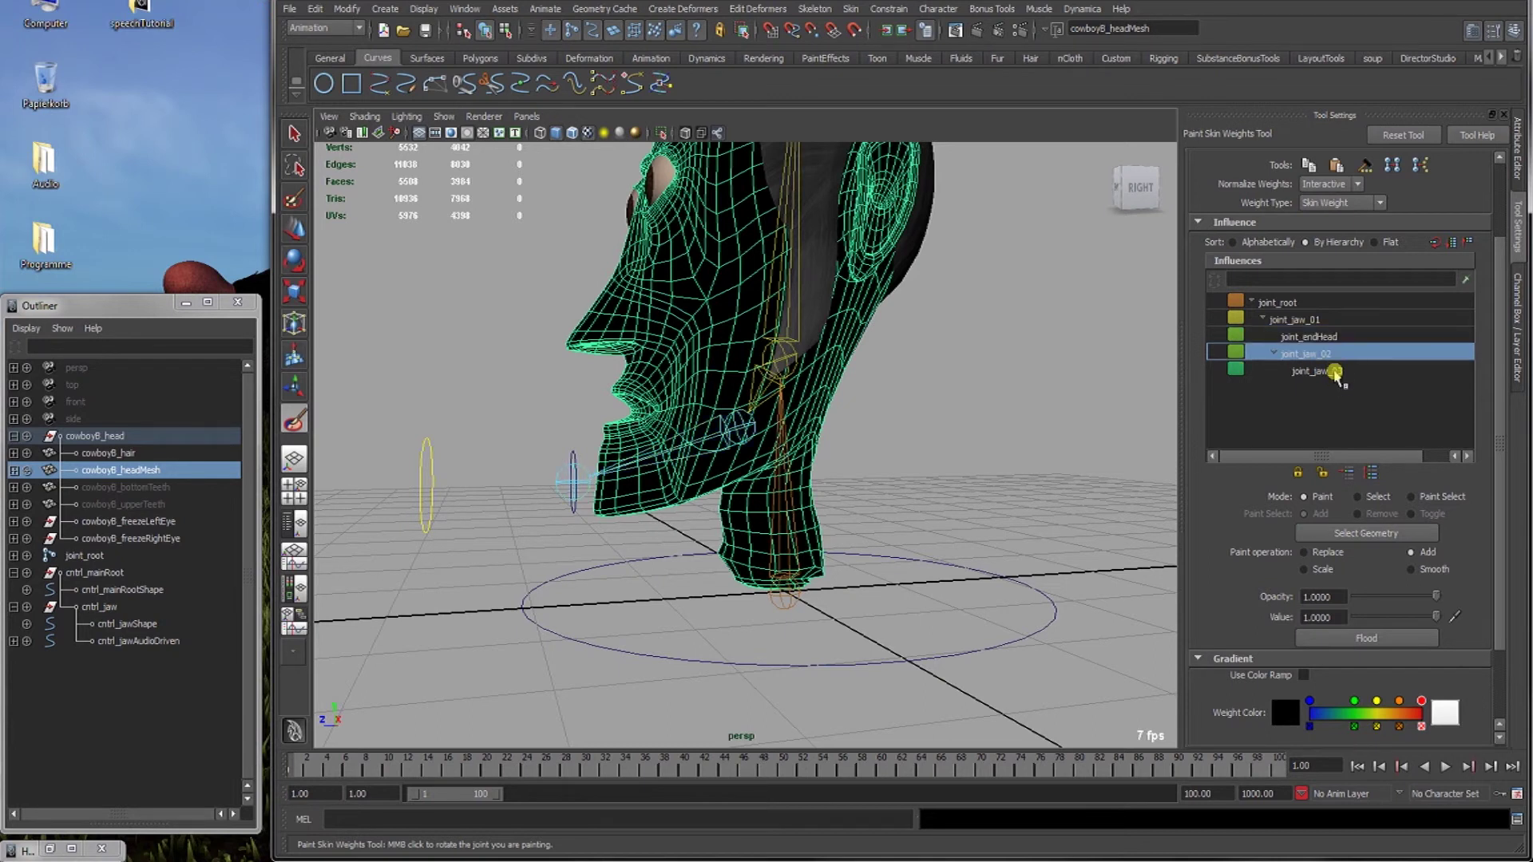
pyautogui.click(1330, 371)
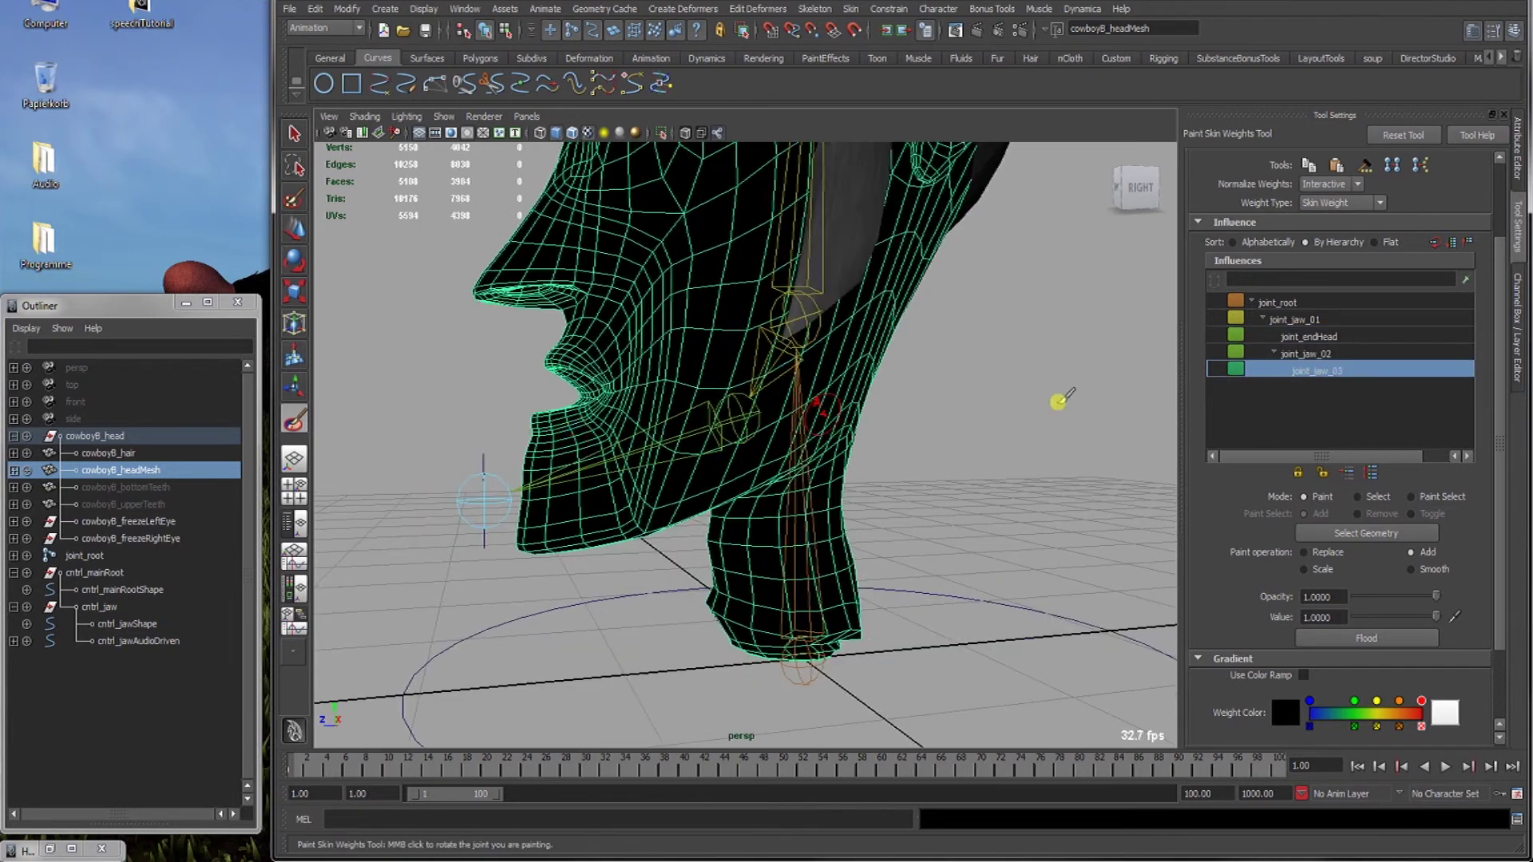
pyautogui.keyDown('alt'); pyautogui.moveTo(1081, 397); pyautogui.dragTo(722, 415); pyautogui.keyUp('alt')
# Key cntrl_jaw's translate and rotate channels in the closed position at frame 1.
pyautogui.press('w')
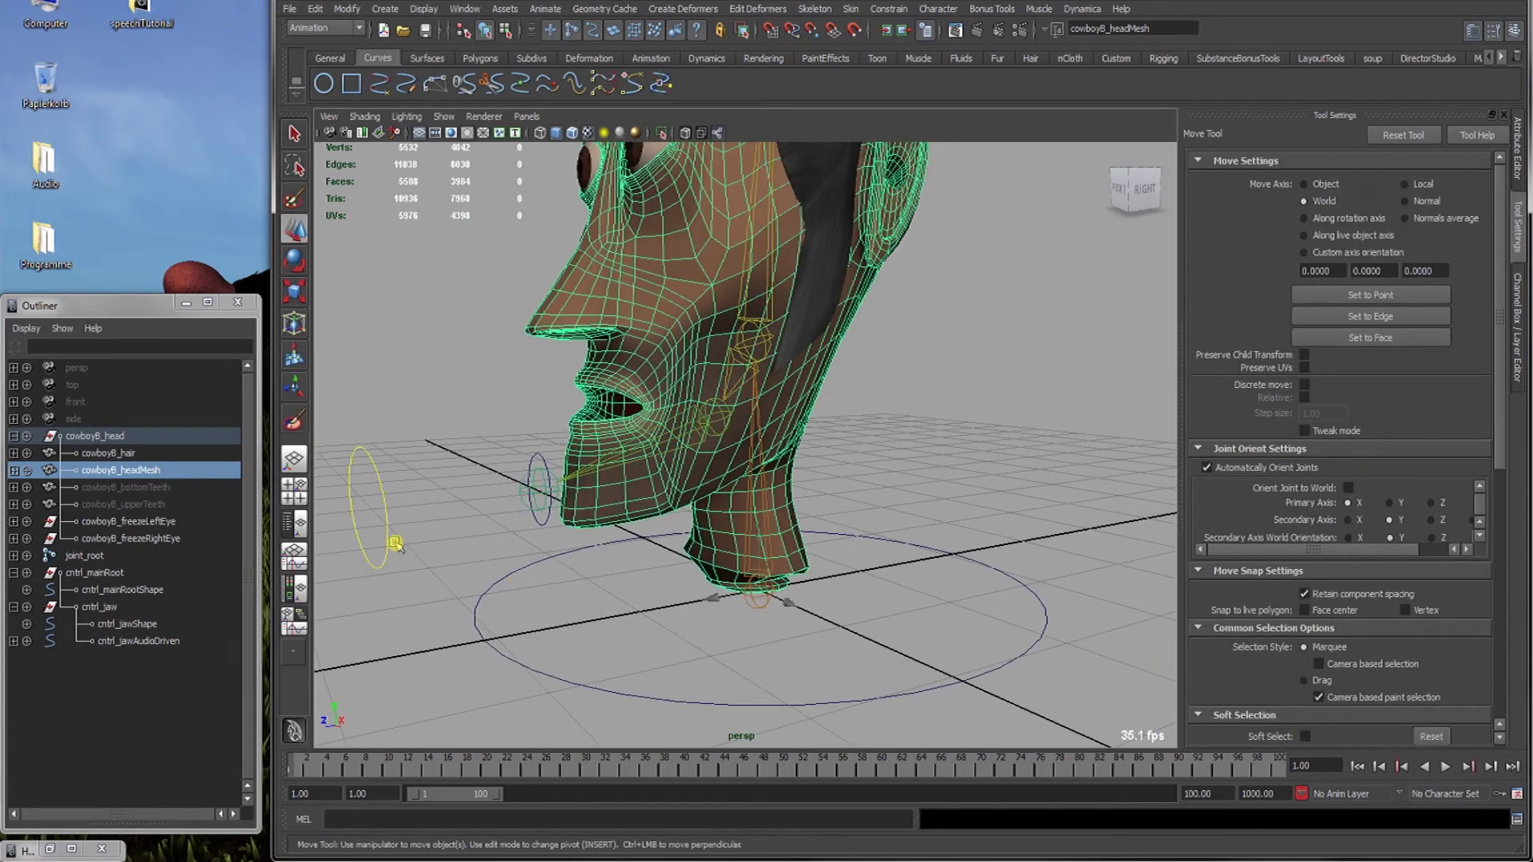
pyautogui.click(387, 536)
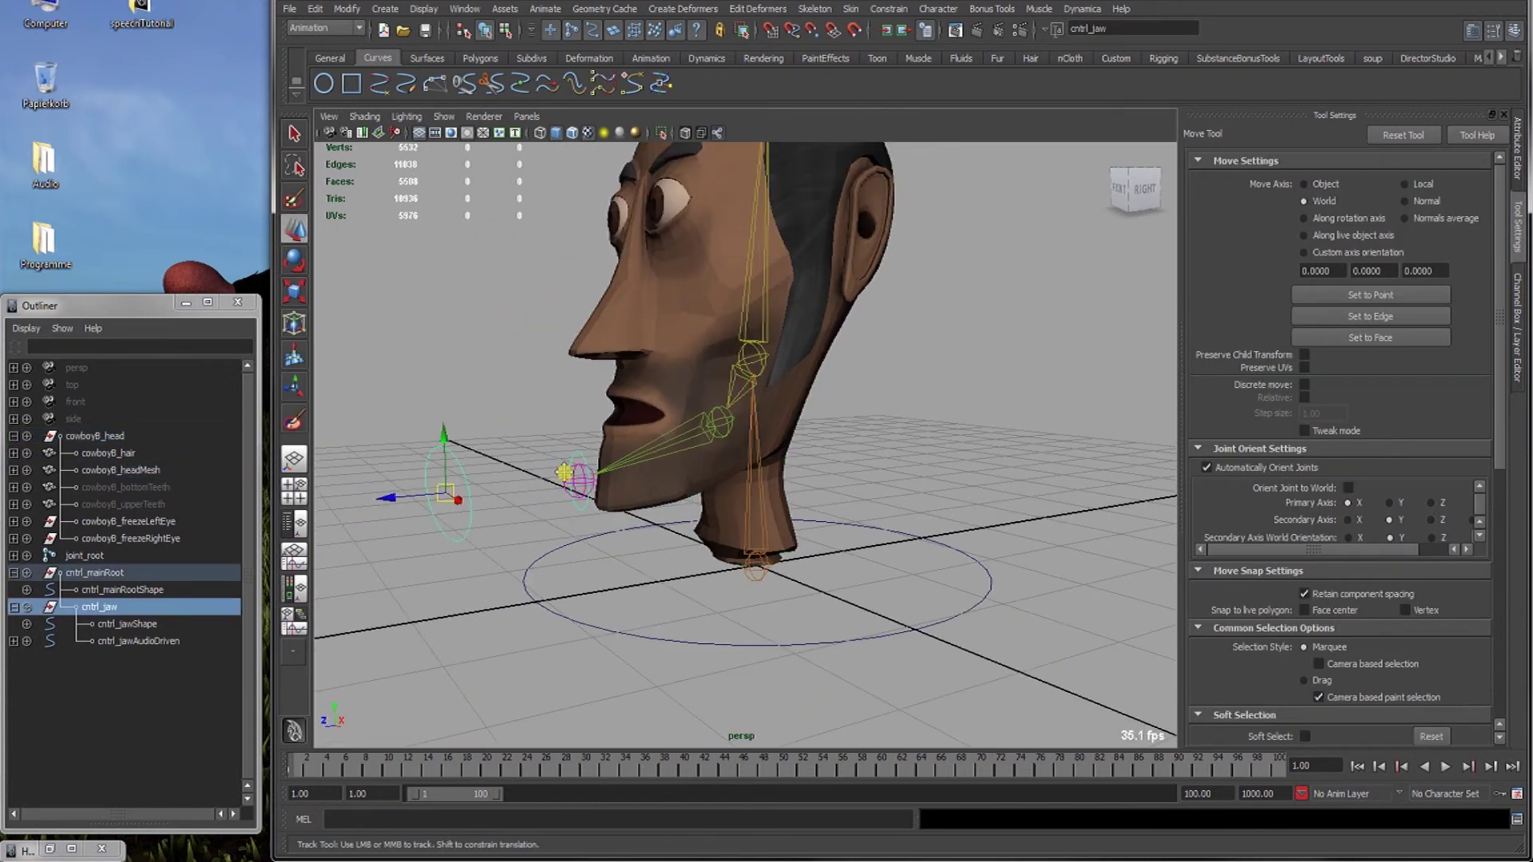
pyautogui.keyDown('alt'); pyautogui.moveTo(570, 462); pyautogui.dragTo(691, 453); pyautogui.keyUp('alt')
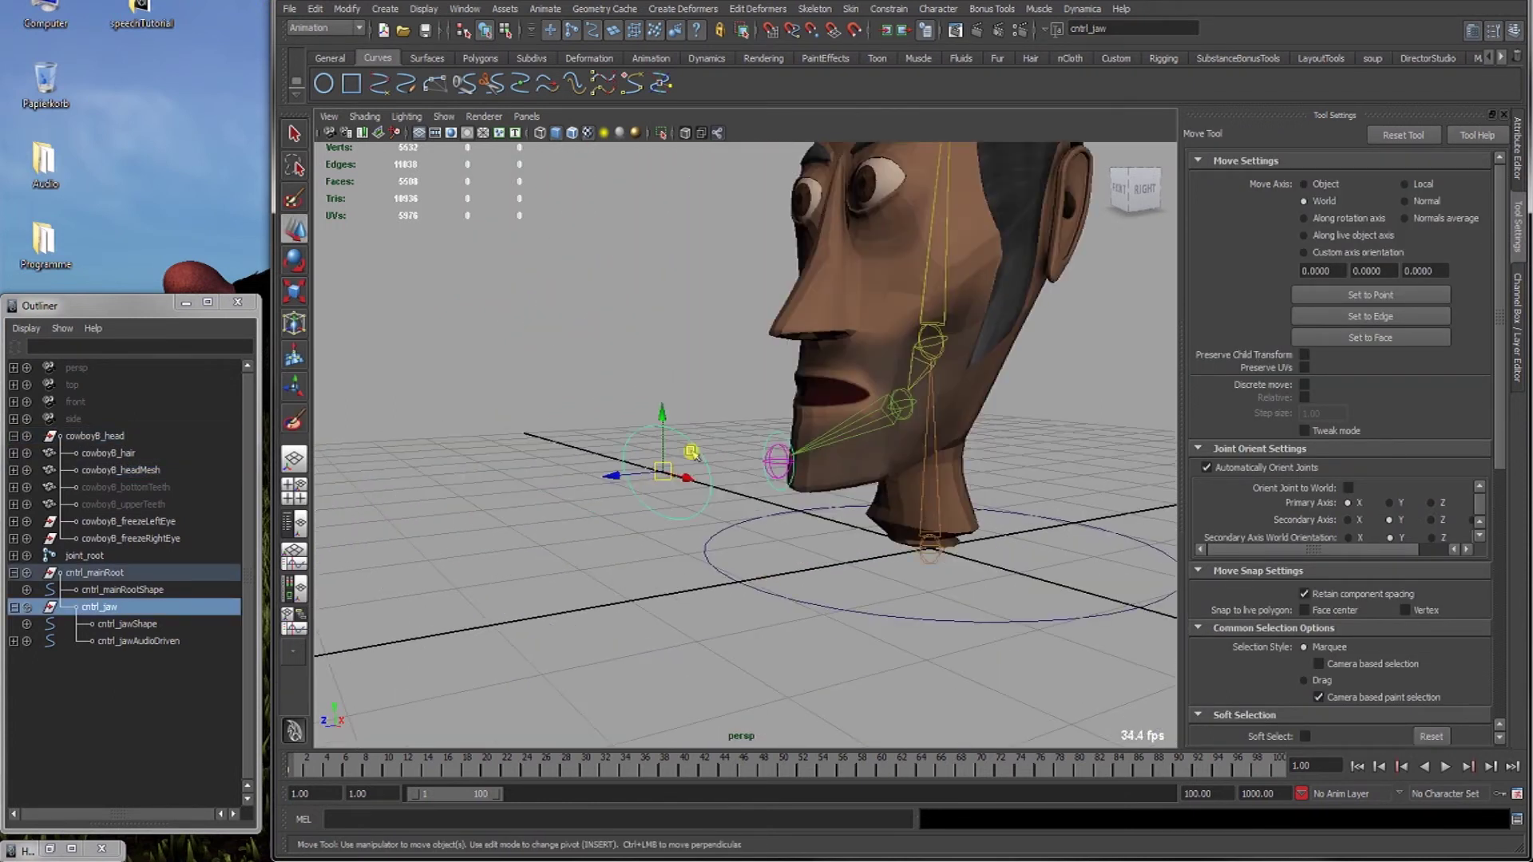
pyautogui.click(1516, 335)
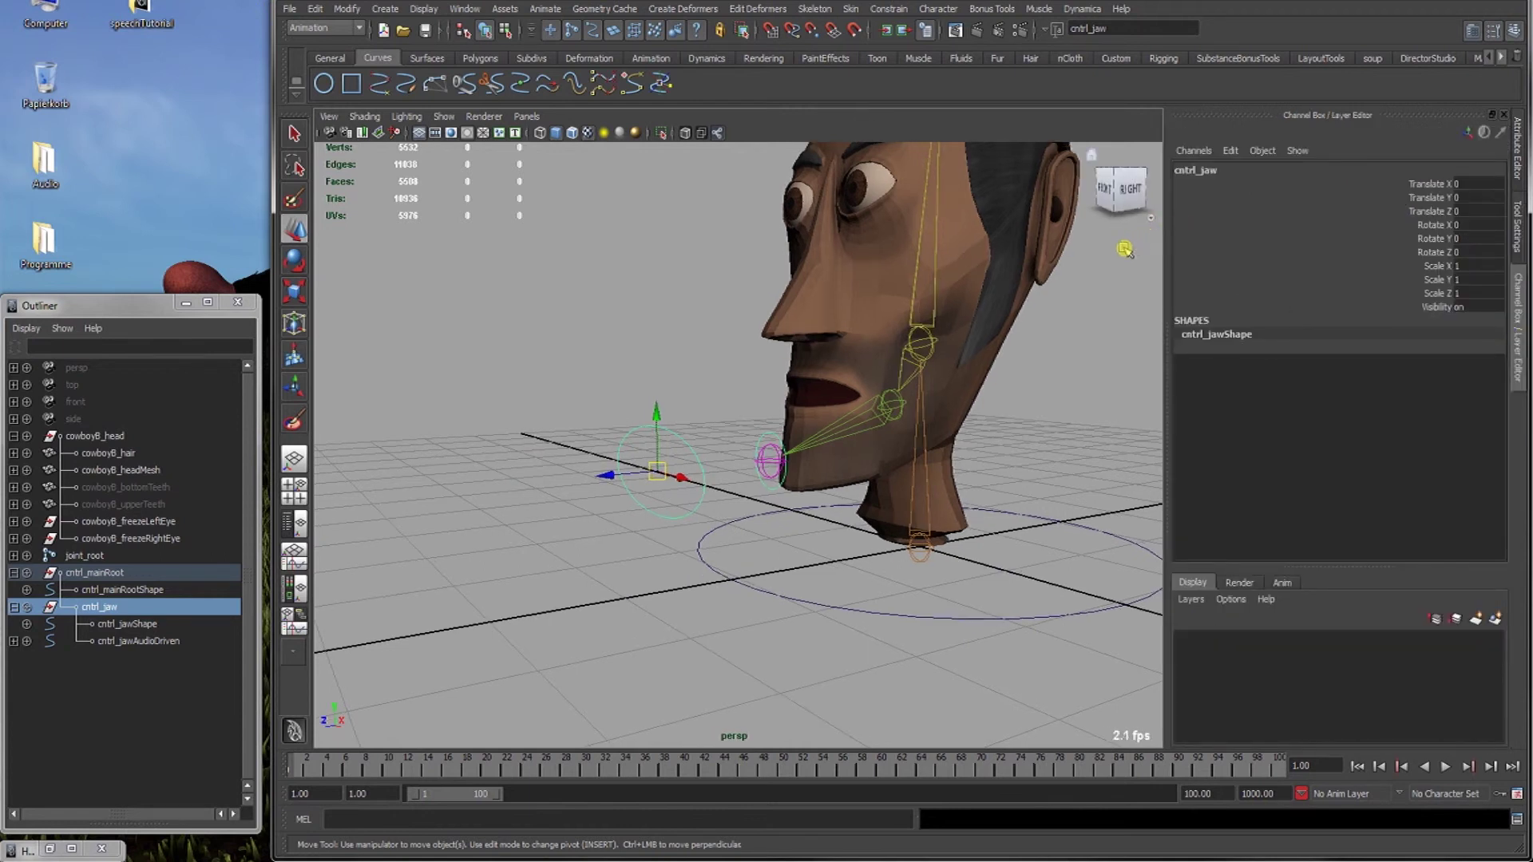
pyautogui.hotkey('shift', 'w')
pyautogui.hotkey('shift', 'e')
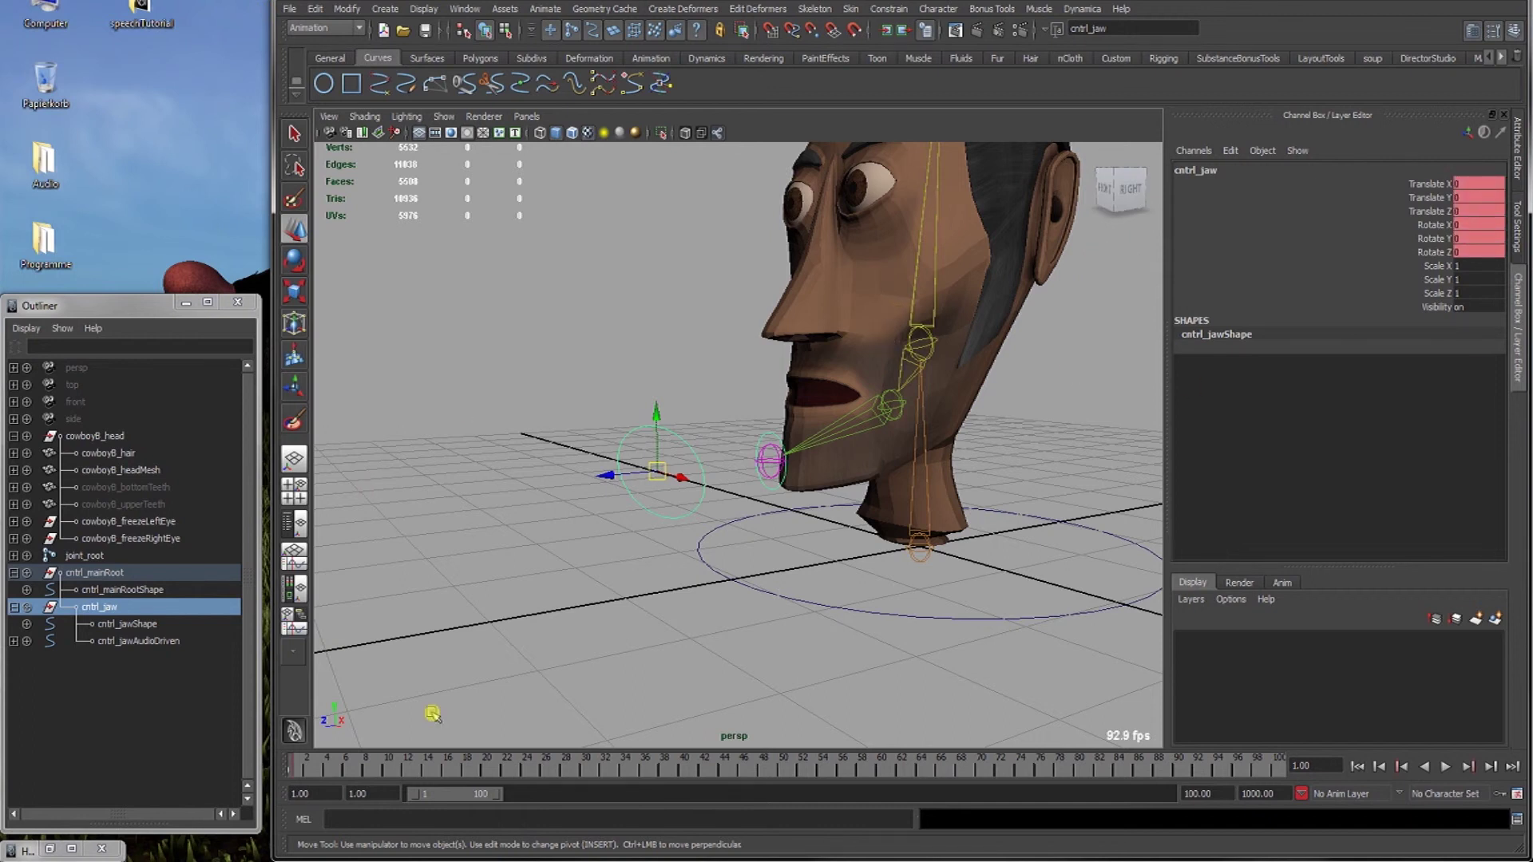
pyautogui.hotkey('alt', 'v')
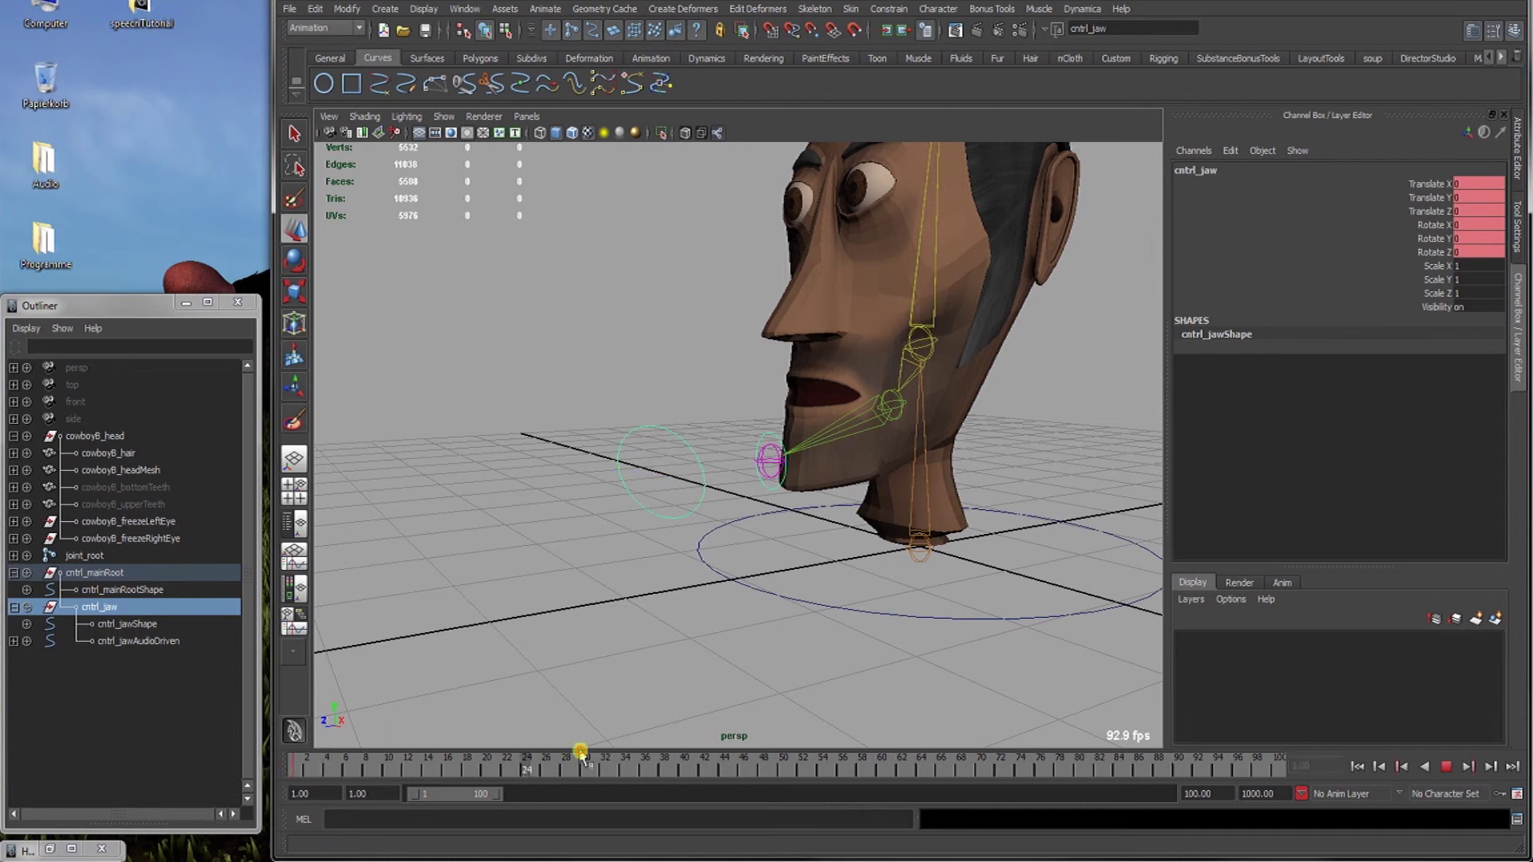
# Key cntrl_jaw lowered open at frame 24, play it back, and select the head mesh.
pyautogui.moveTo(558, 769); pyautogui.dragTo(528, 773)
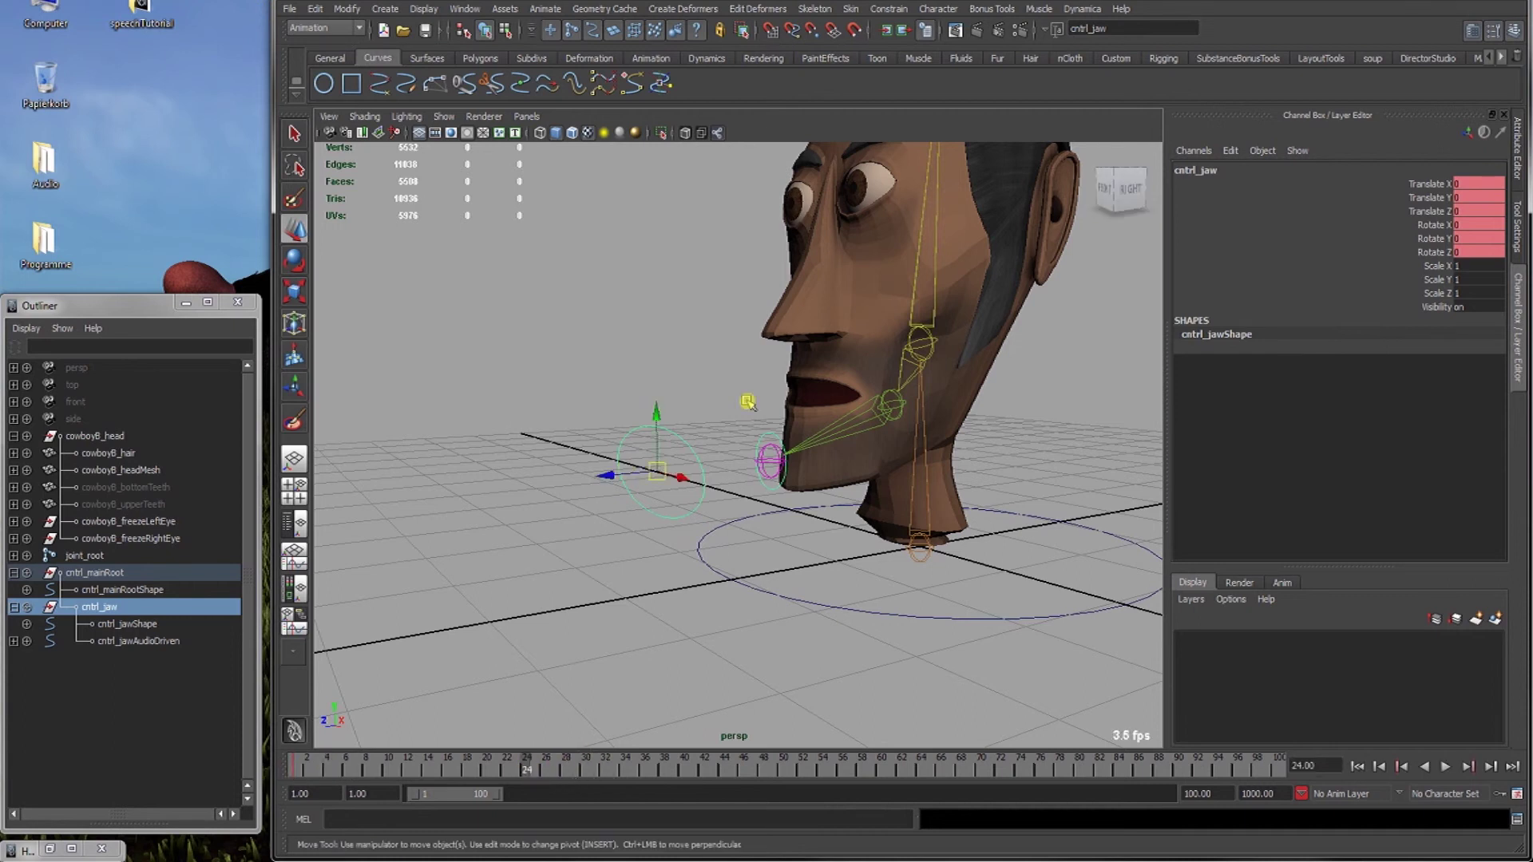
pyautogui.moveTo(656, 413); pyautogui.dragTo(656, 477)
pyautogui.moveTo(601, 545); pyautogui.dragTo(724, 502)
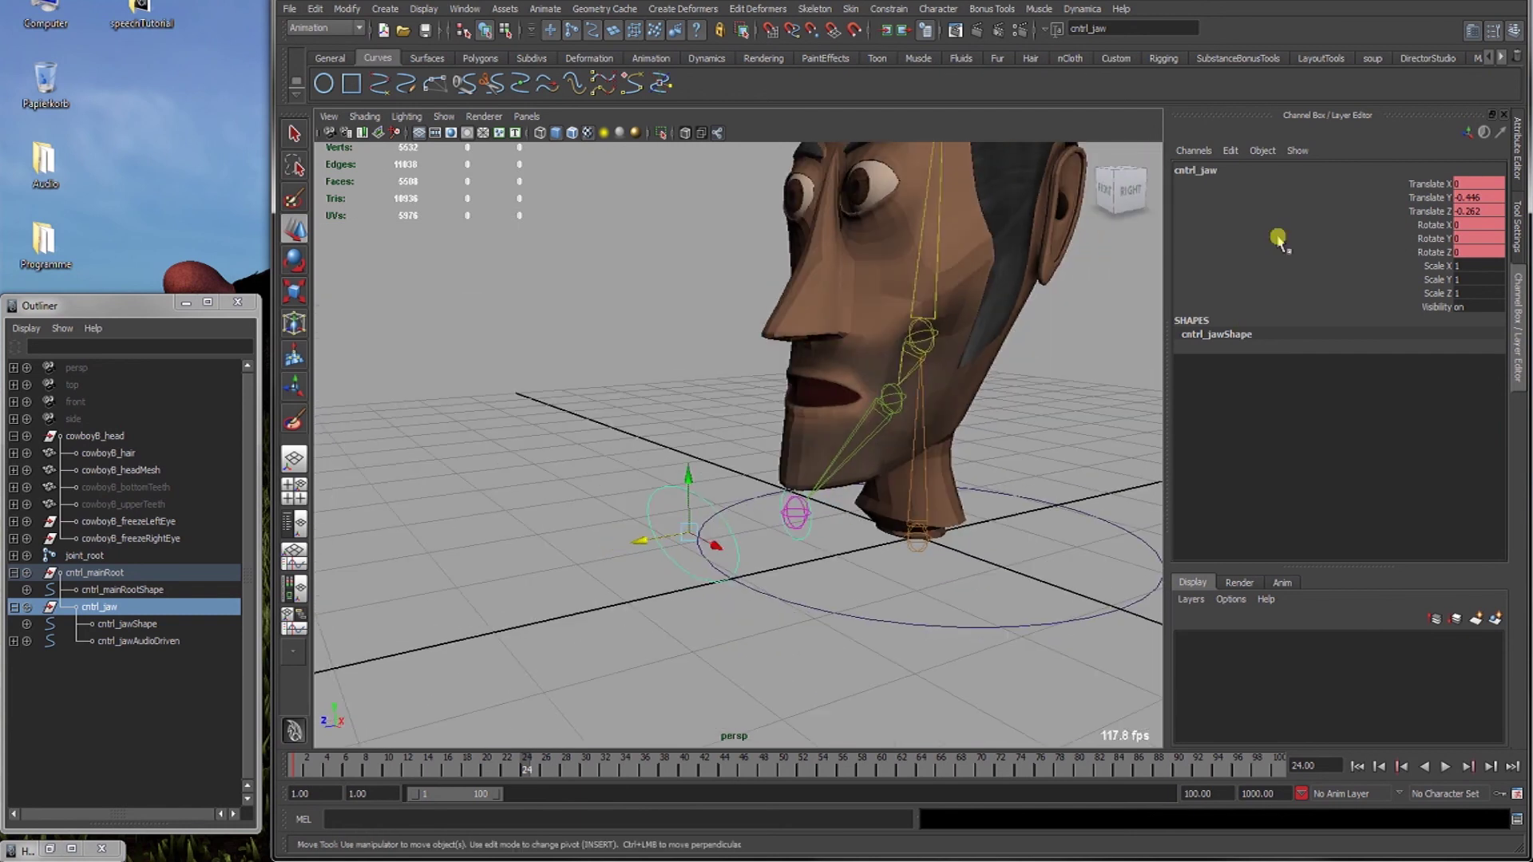
pyautogui.moveTo(1341, 183); pyautogui.dragTo(1355, 254)
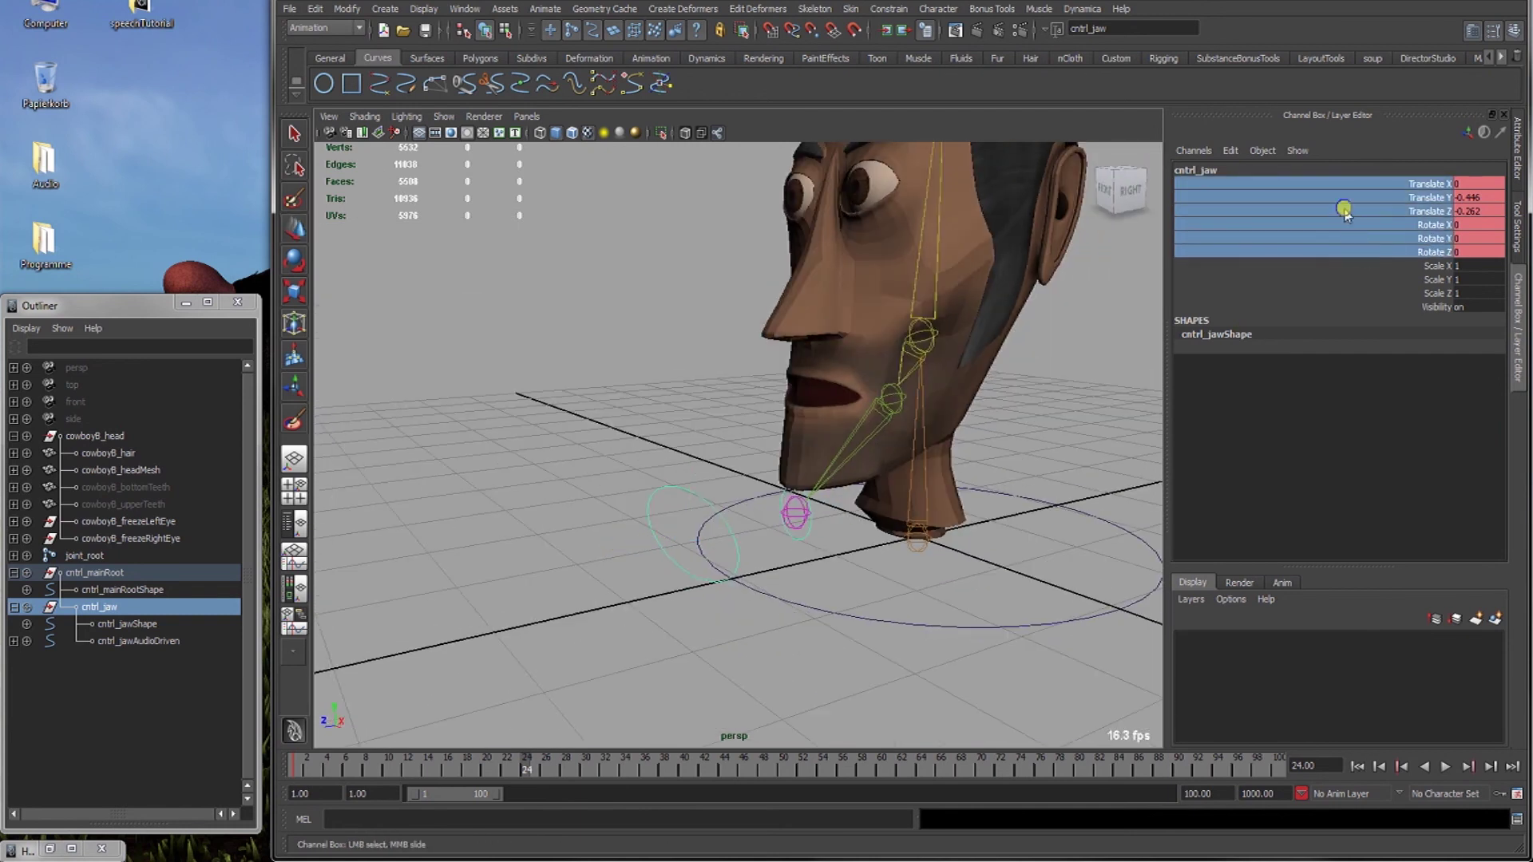
pyautogui.rightClick(1343, 210)
pyautogui.click(1355, 237)
pyautogui.hotkey('alt', 'v')
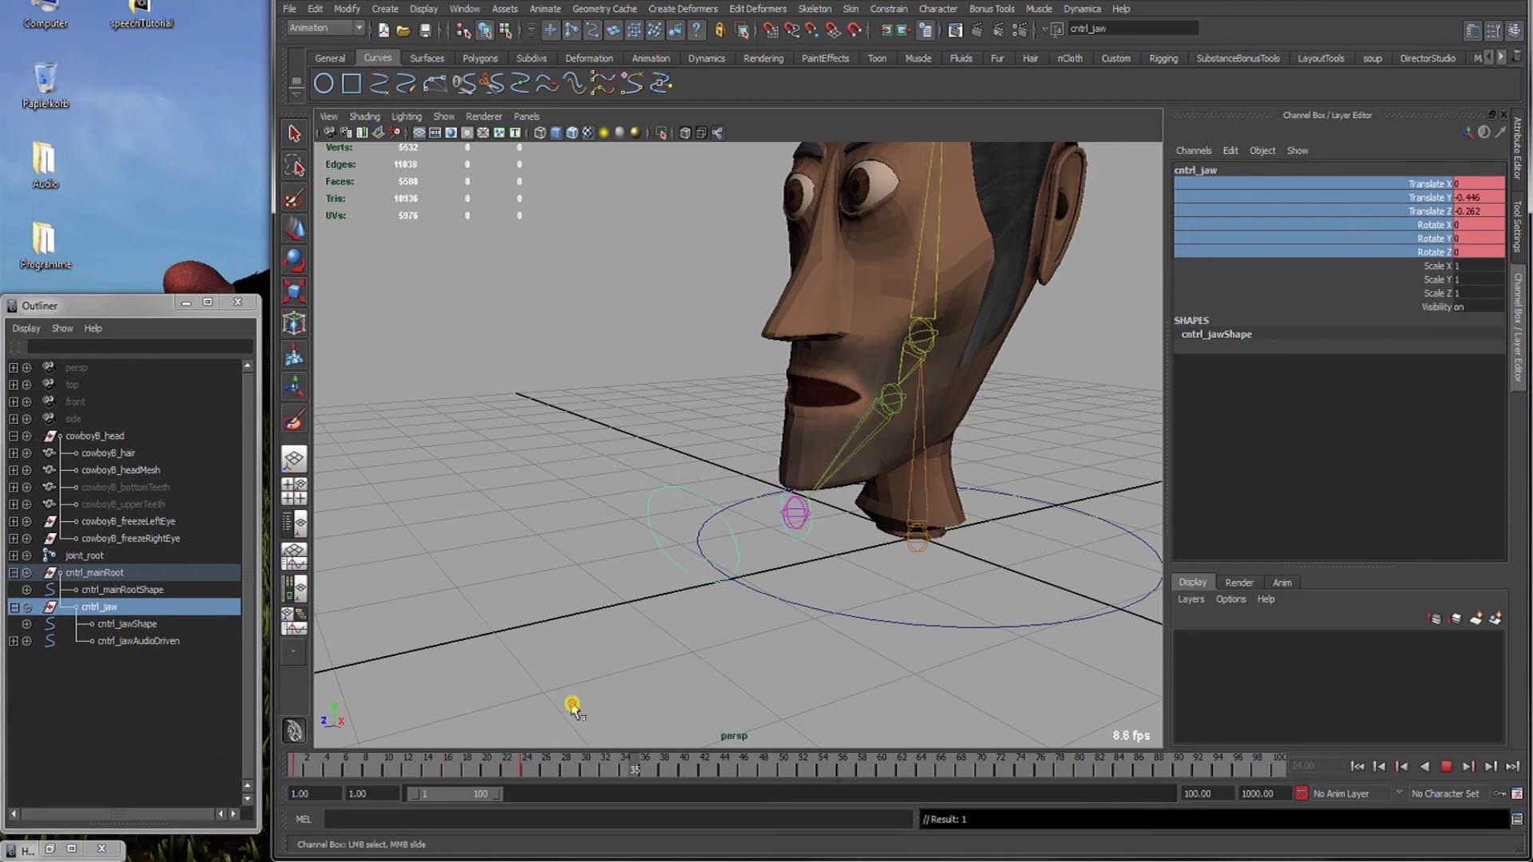
pyautogui.hotkey('alt', 'v')
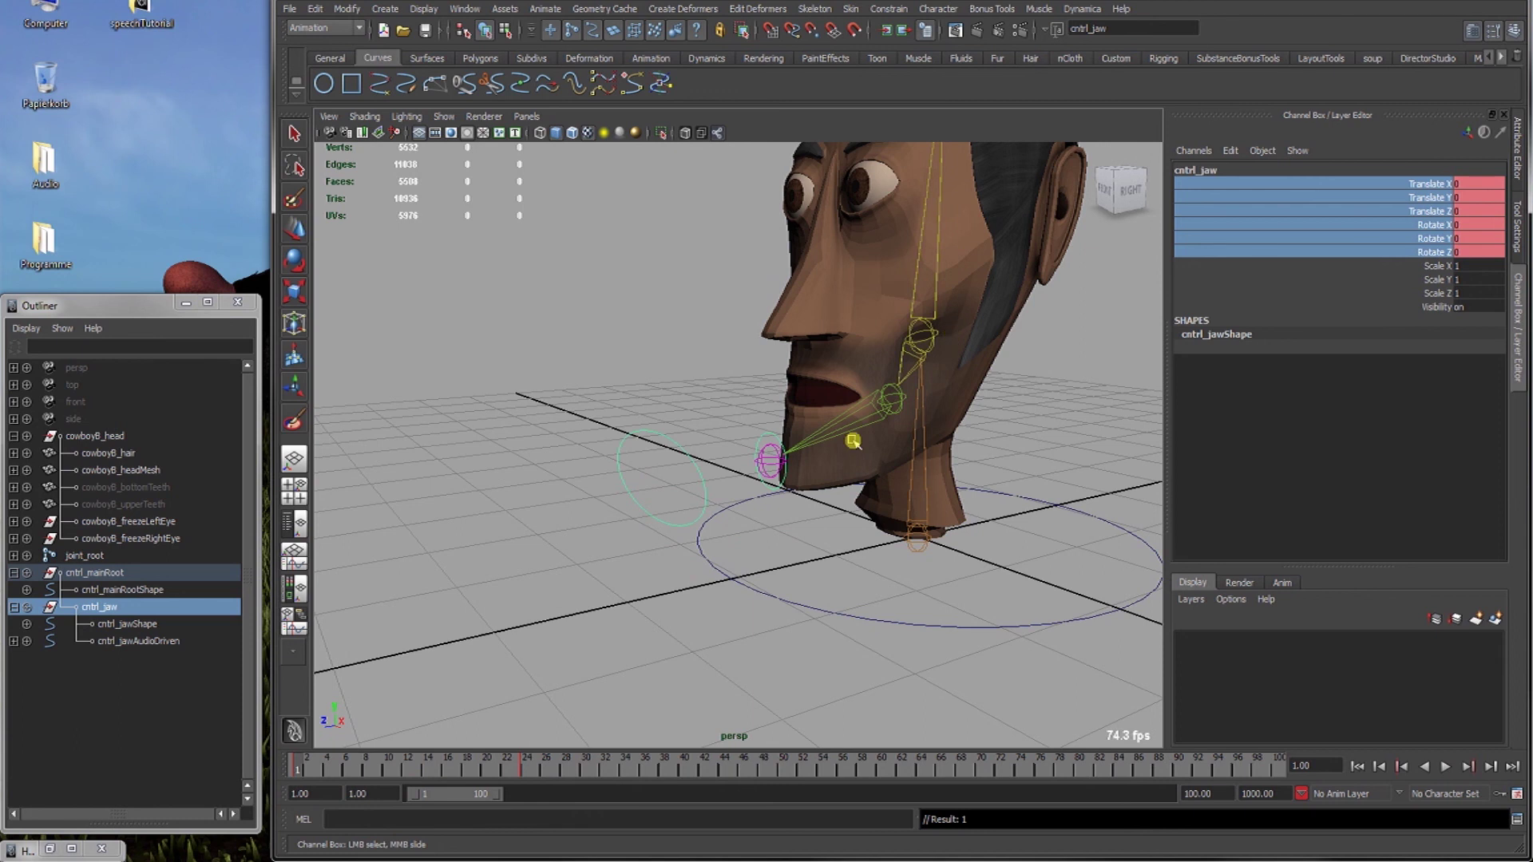
pyautogui.click(853, 451)
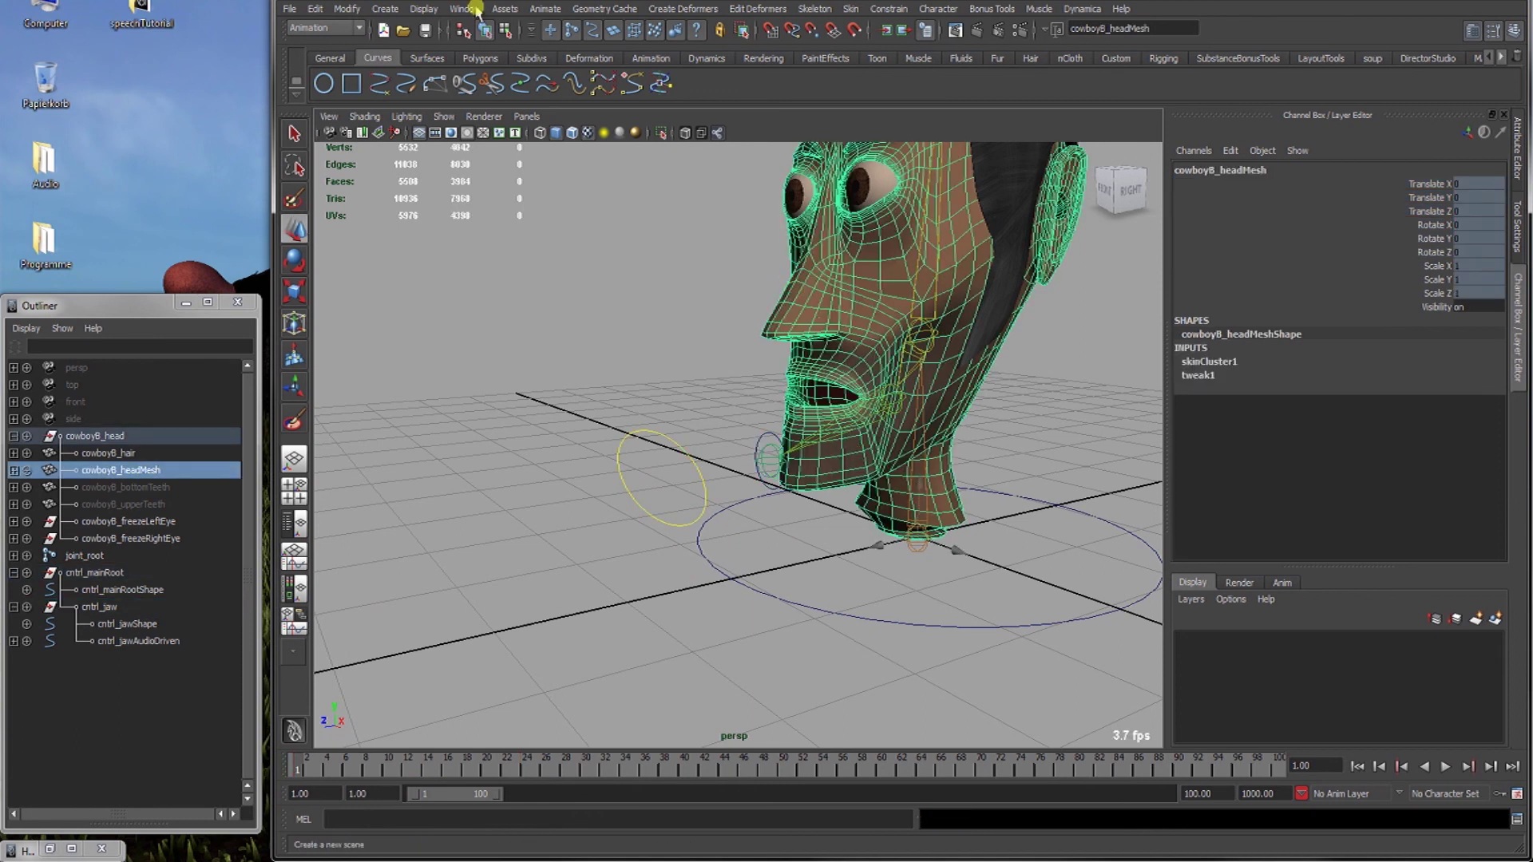
pyautogui.click(1157, 60)
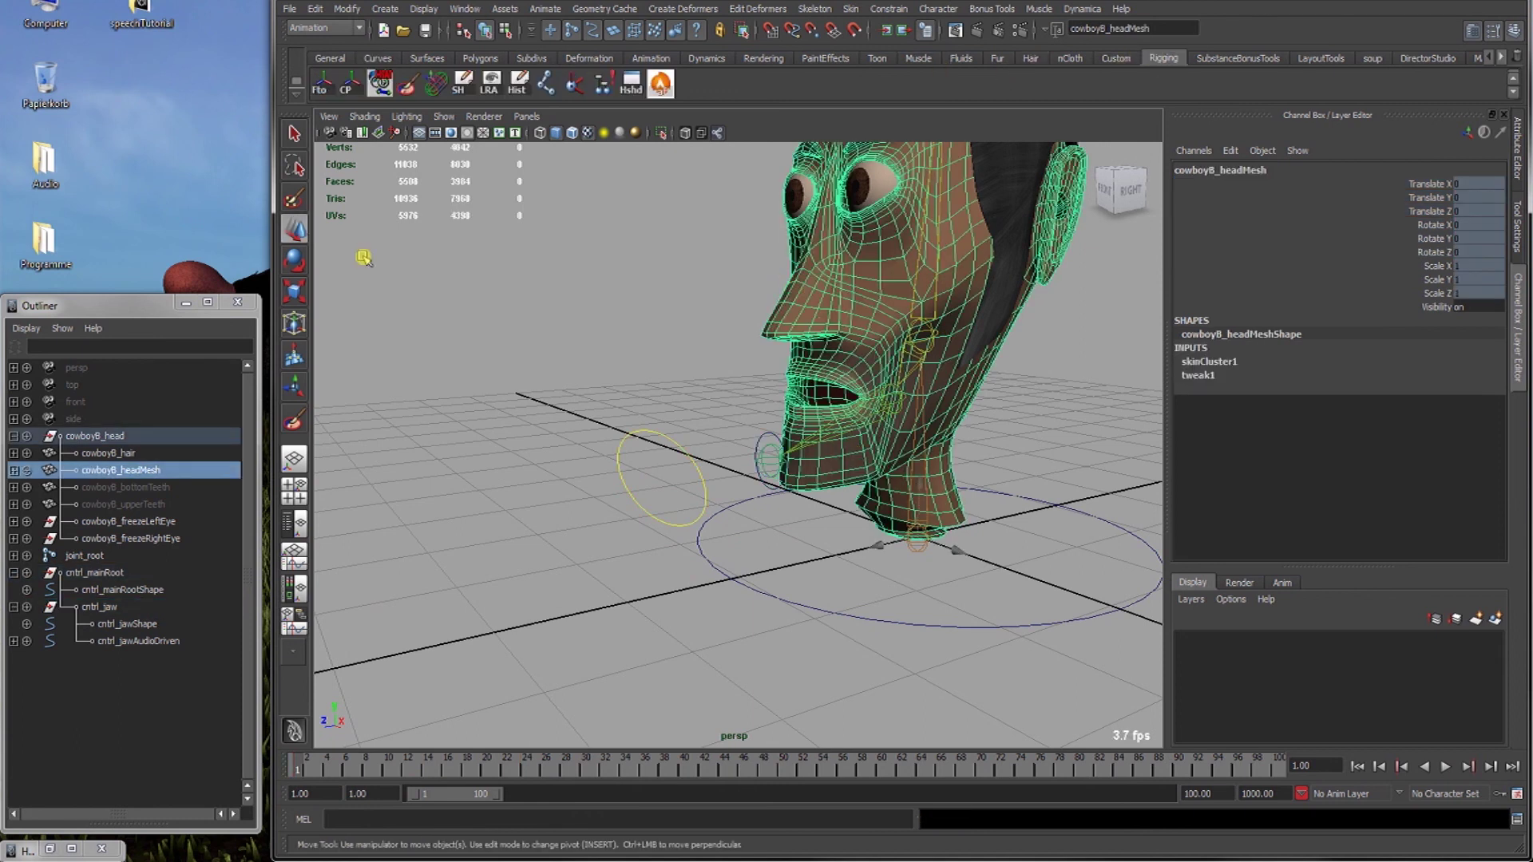